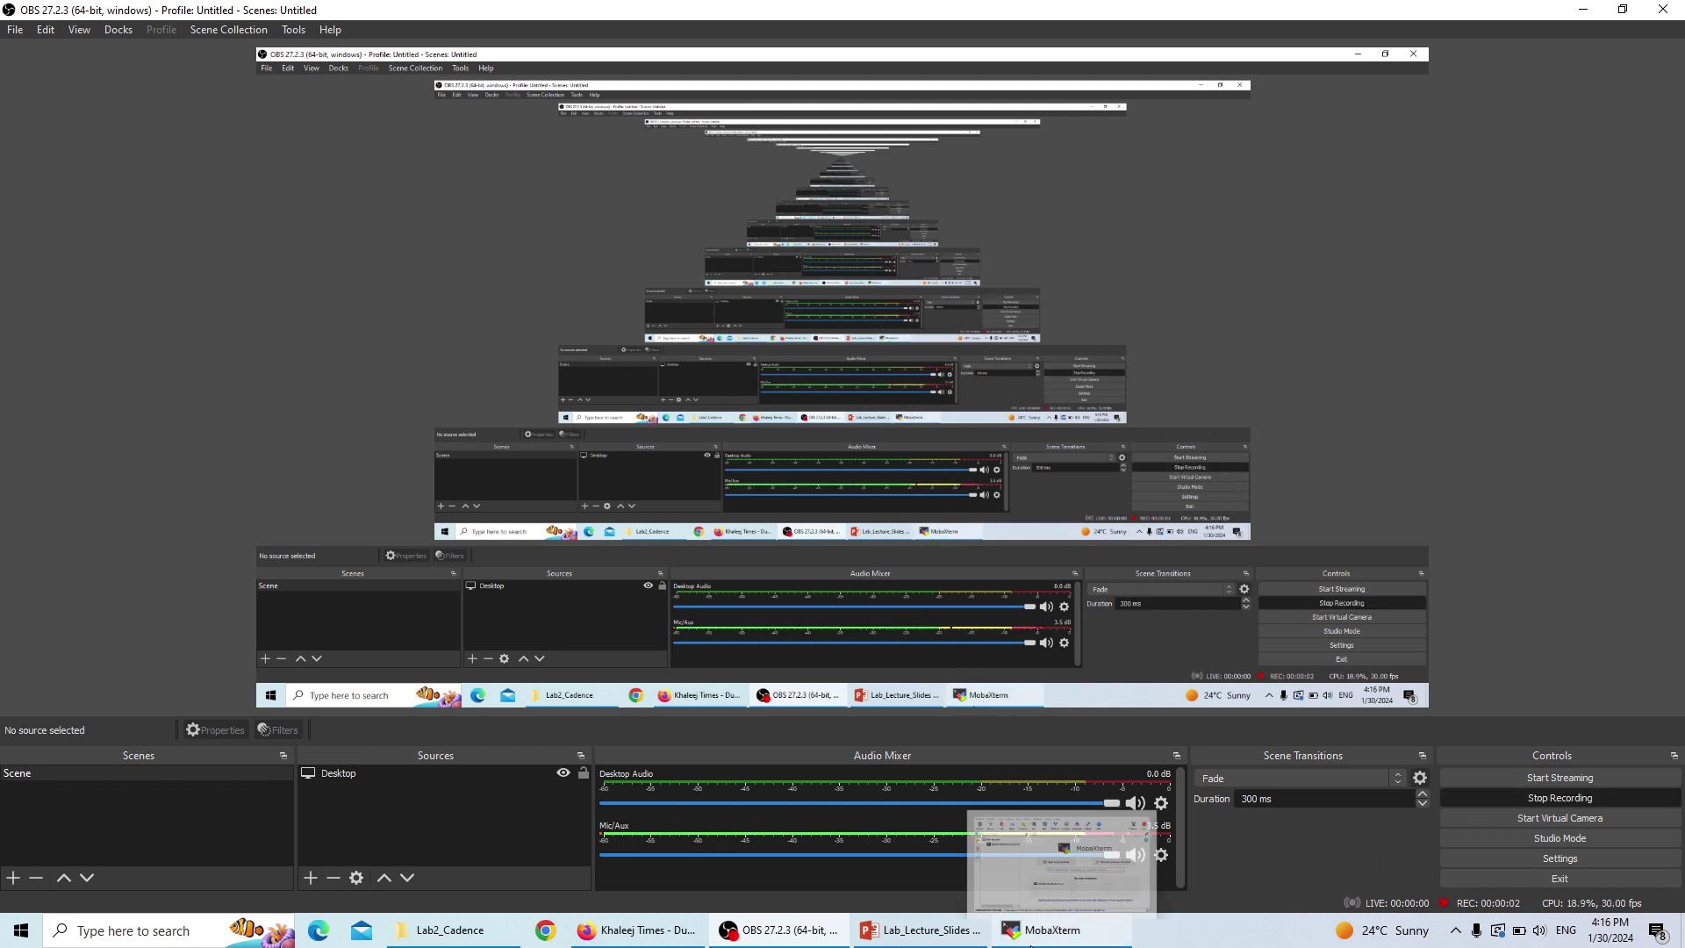
- Switch to MobaXterm, open the recent genesis session and log in with the account password without saving it
{"action": "left_click", "coordinate": [1079, 936]}
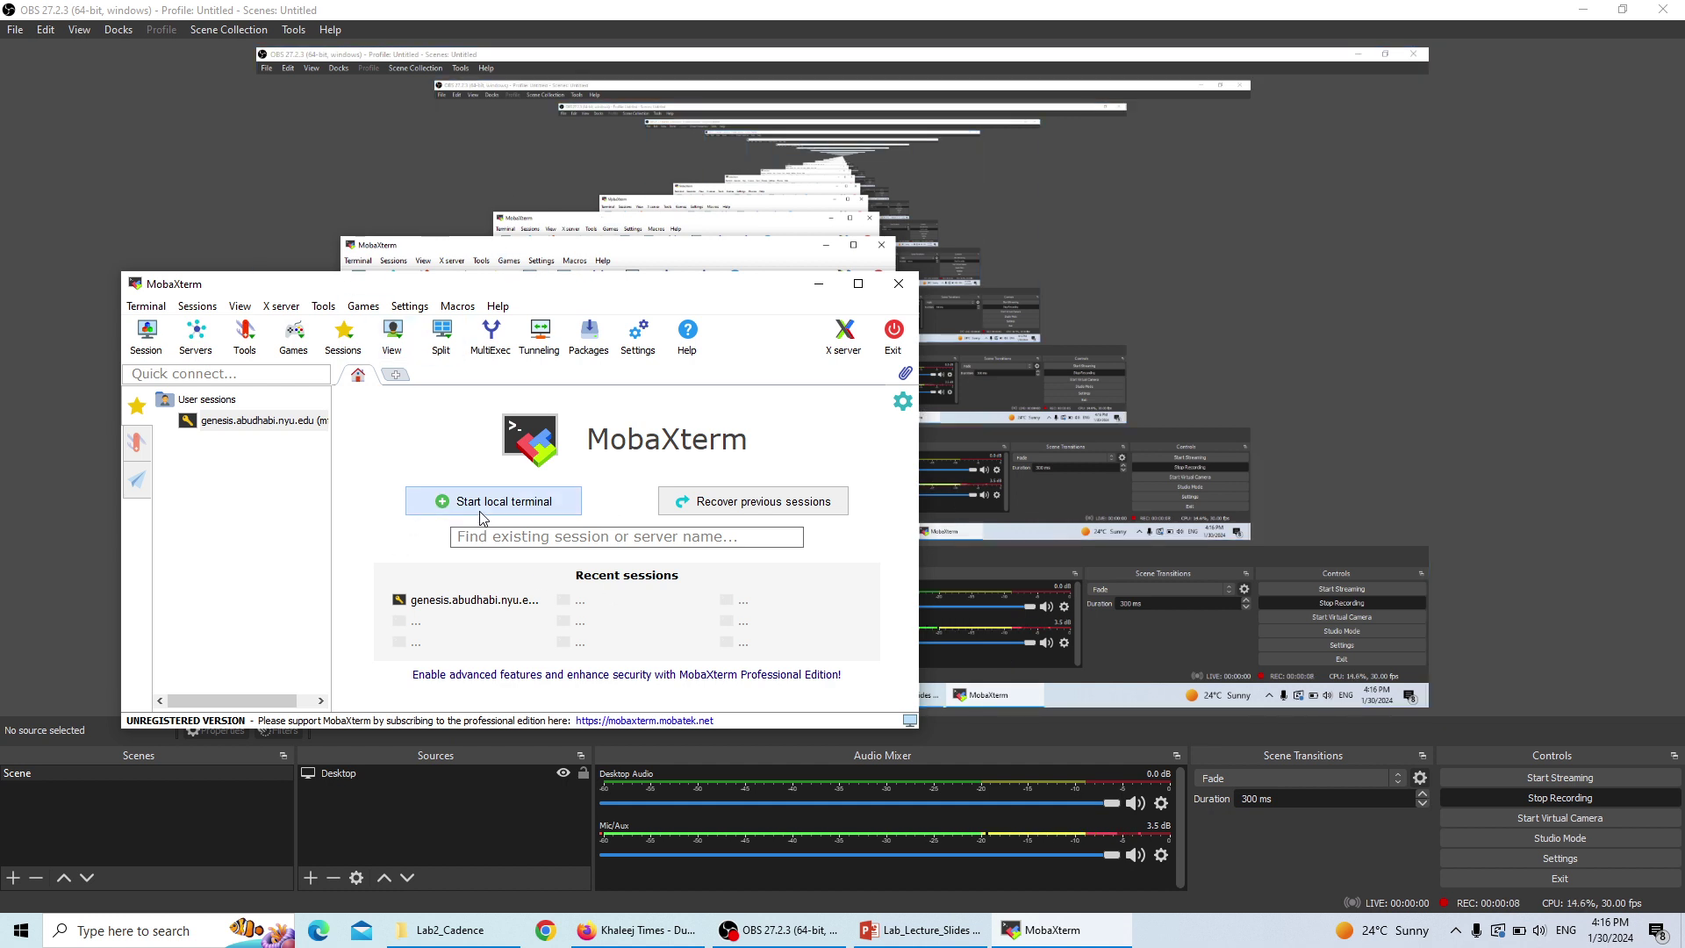
{"action": "left_click", "coordinate": [448, 600]}
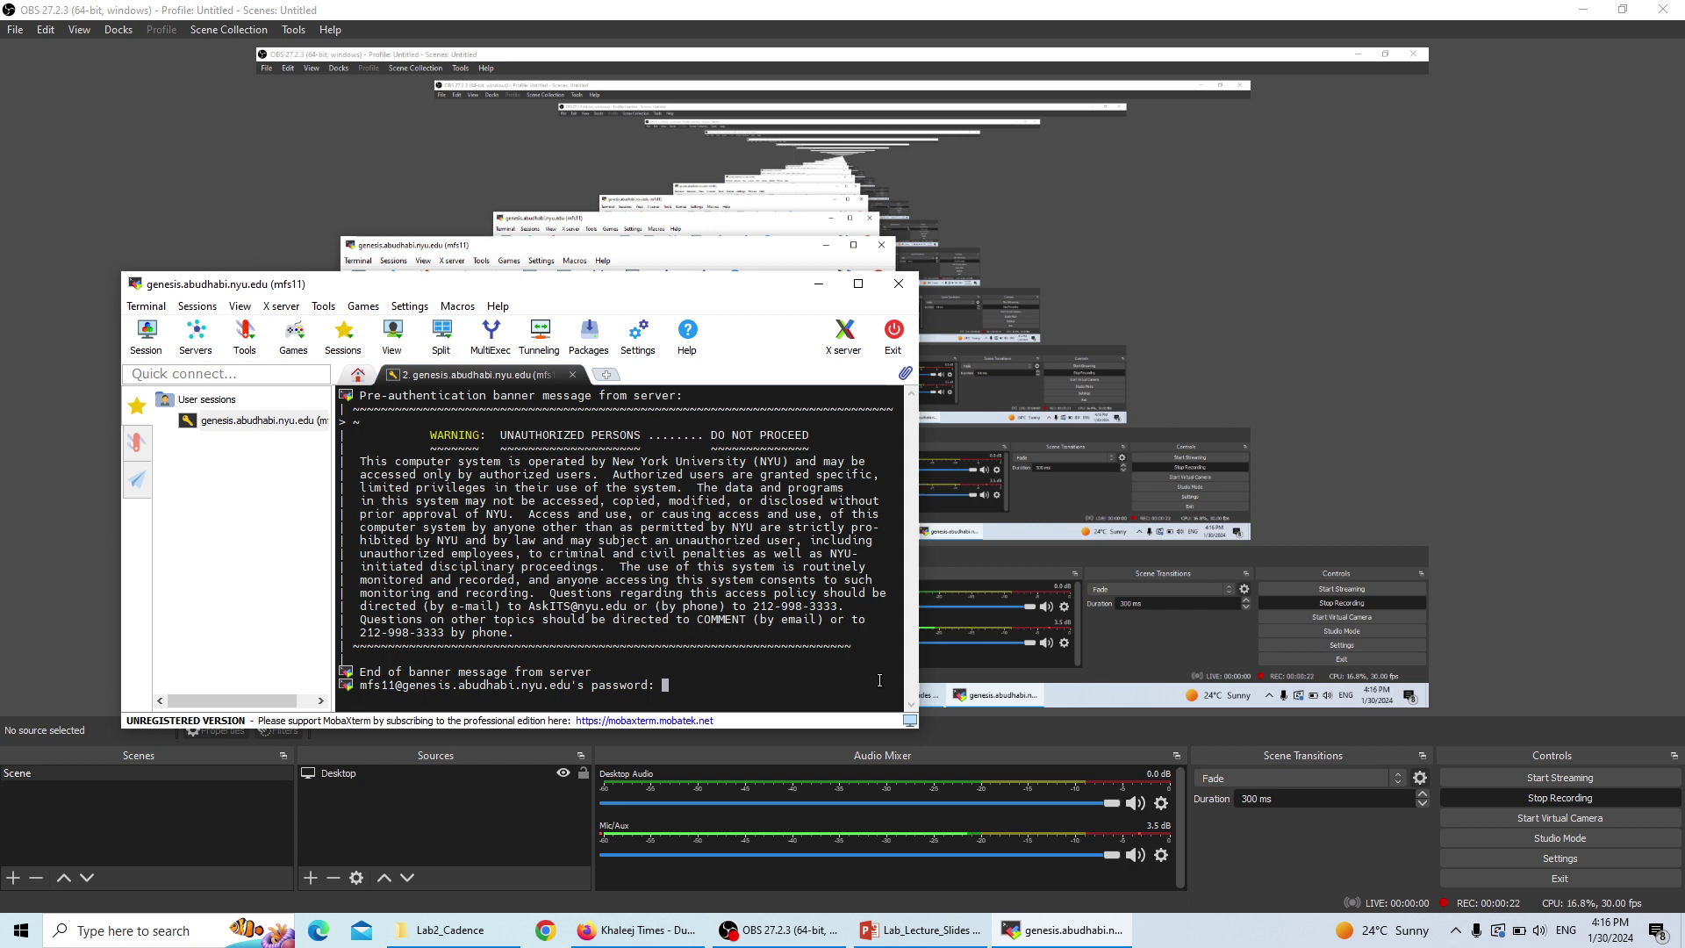
{"action": "key", "text": "Return"}
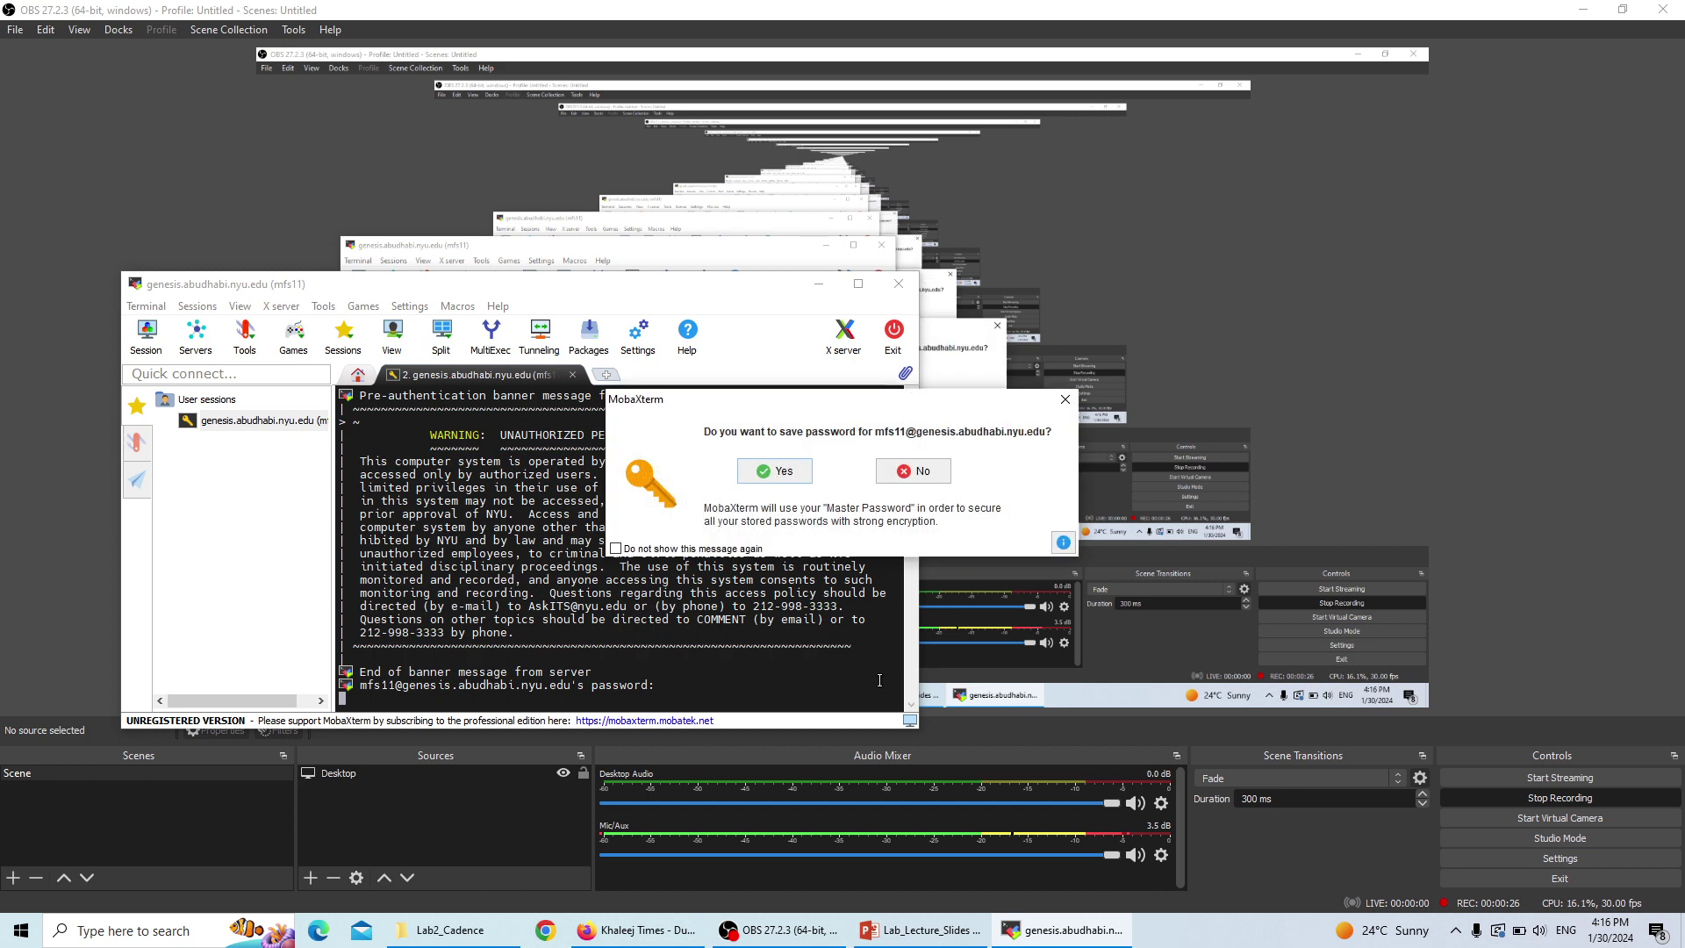
{"action": "left_click", "coordinate": [888, 474]}
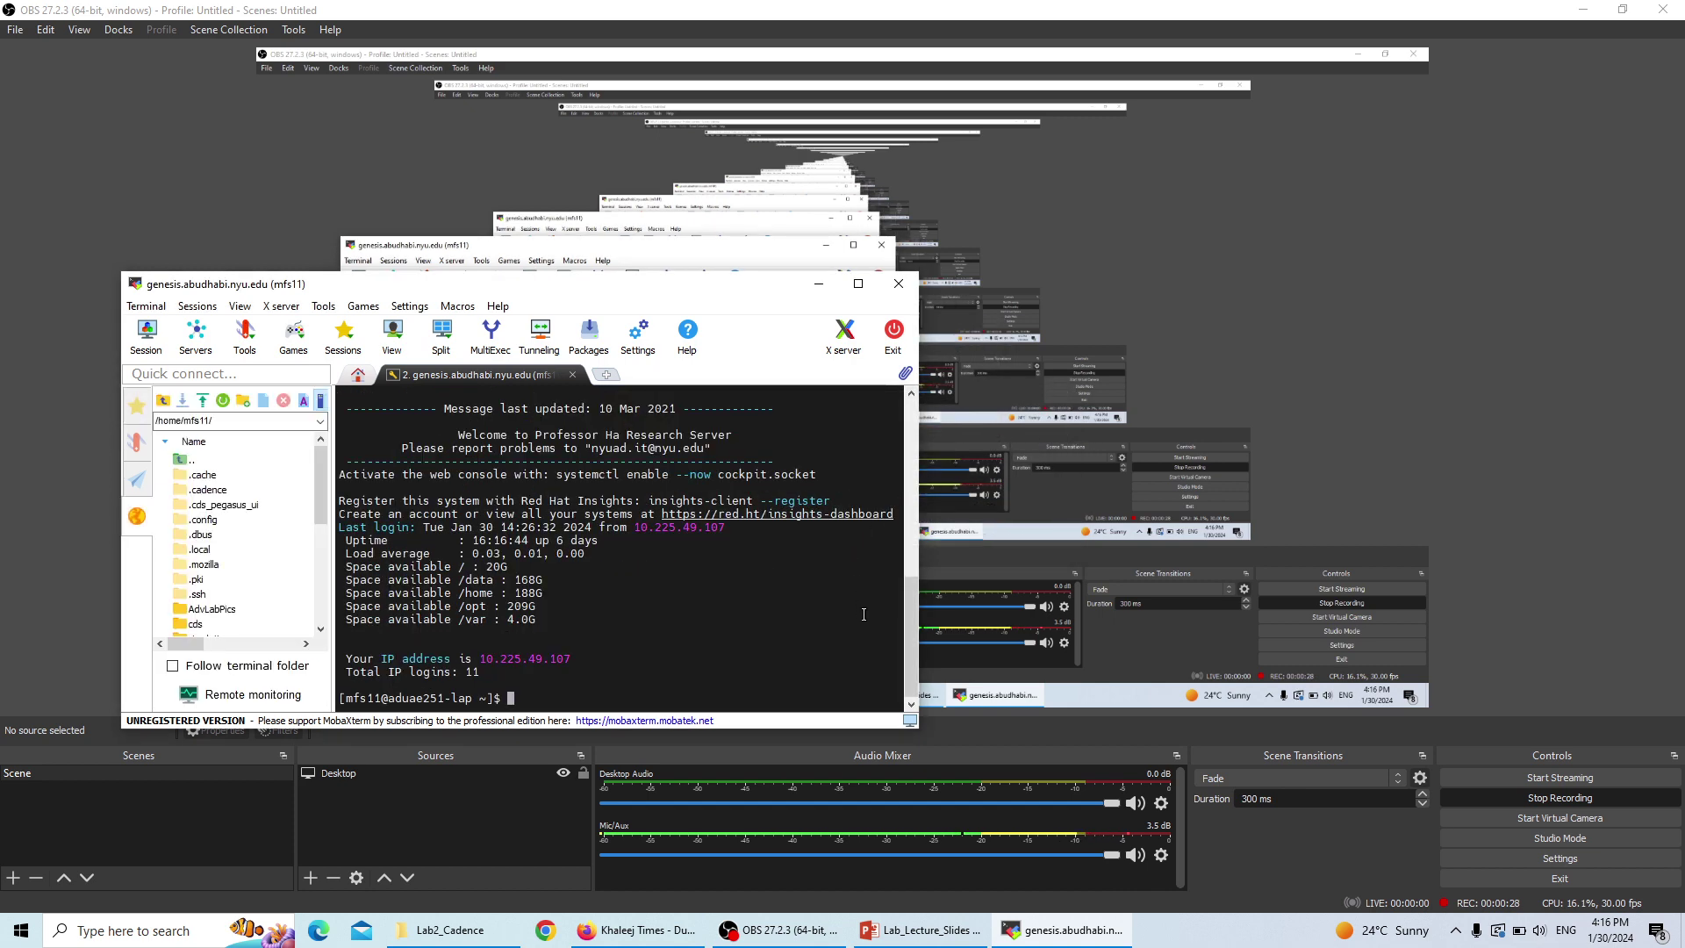
- Change to the cds directory in the terminal and source the source.me file
{"action": "type", "text": "cd cds"}
{"action": "key", "text": "Return"}
{"action": "type", "text": "s"}
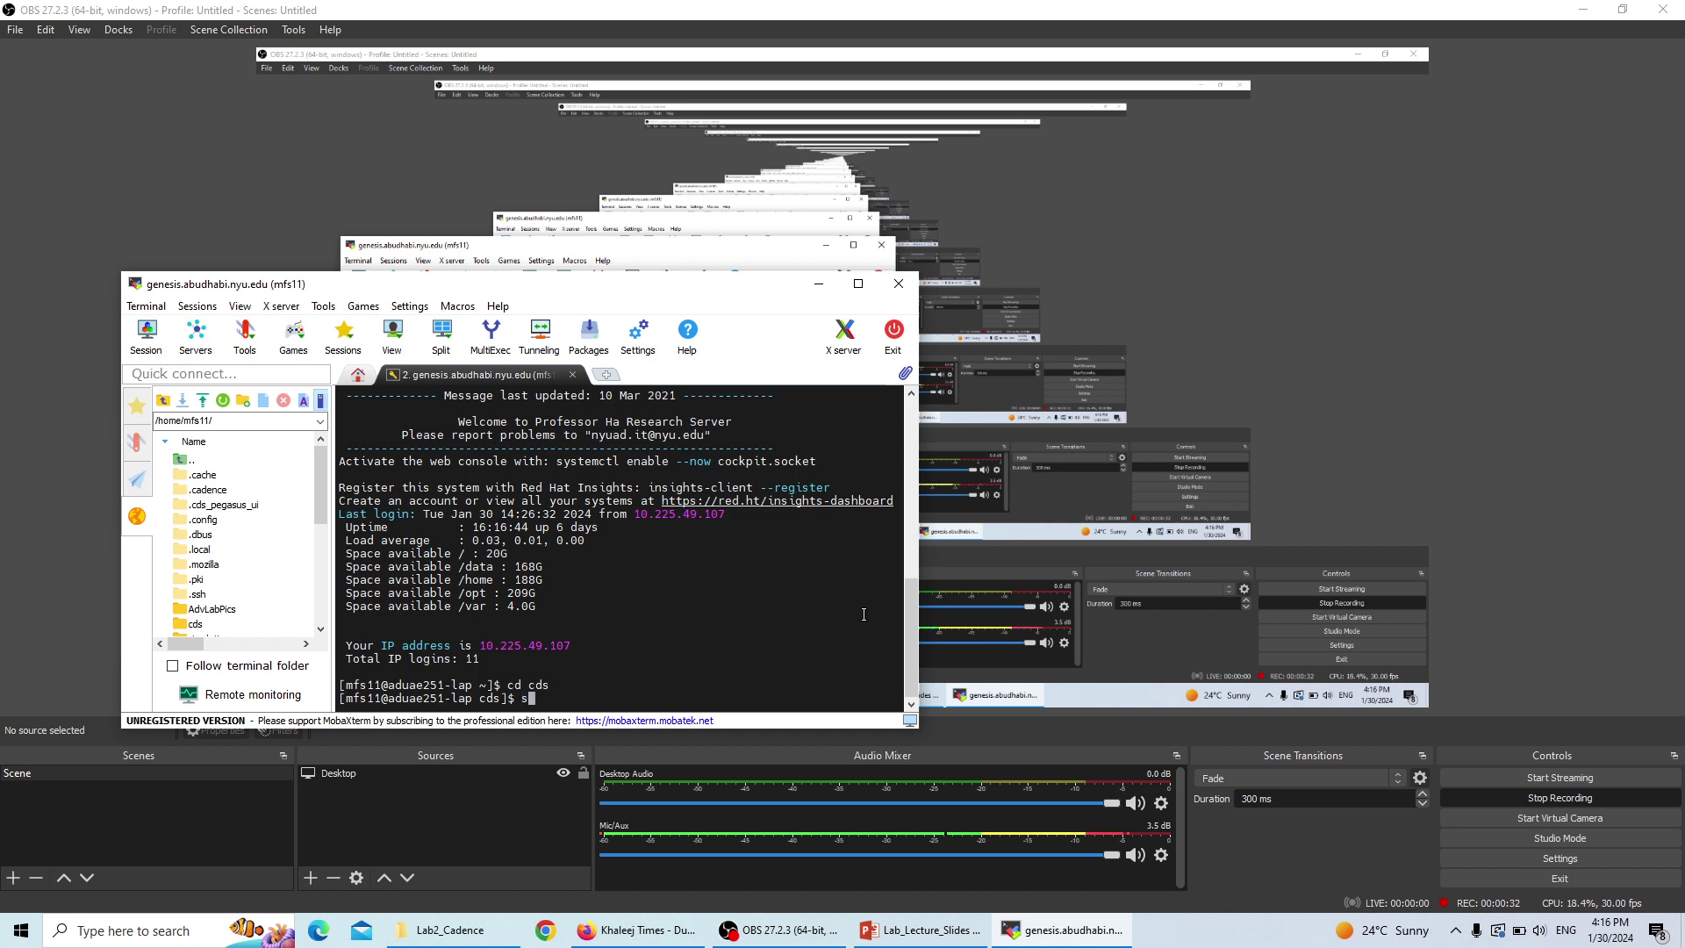
{"action": "type", "text": "ource source.me"}
{"action": "key", "text": "Return"}
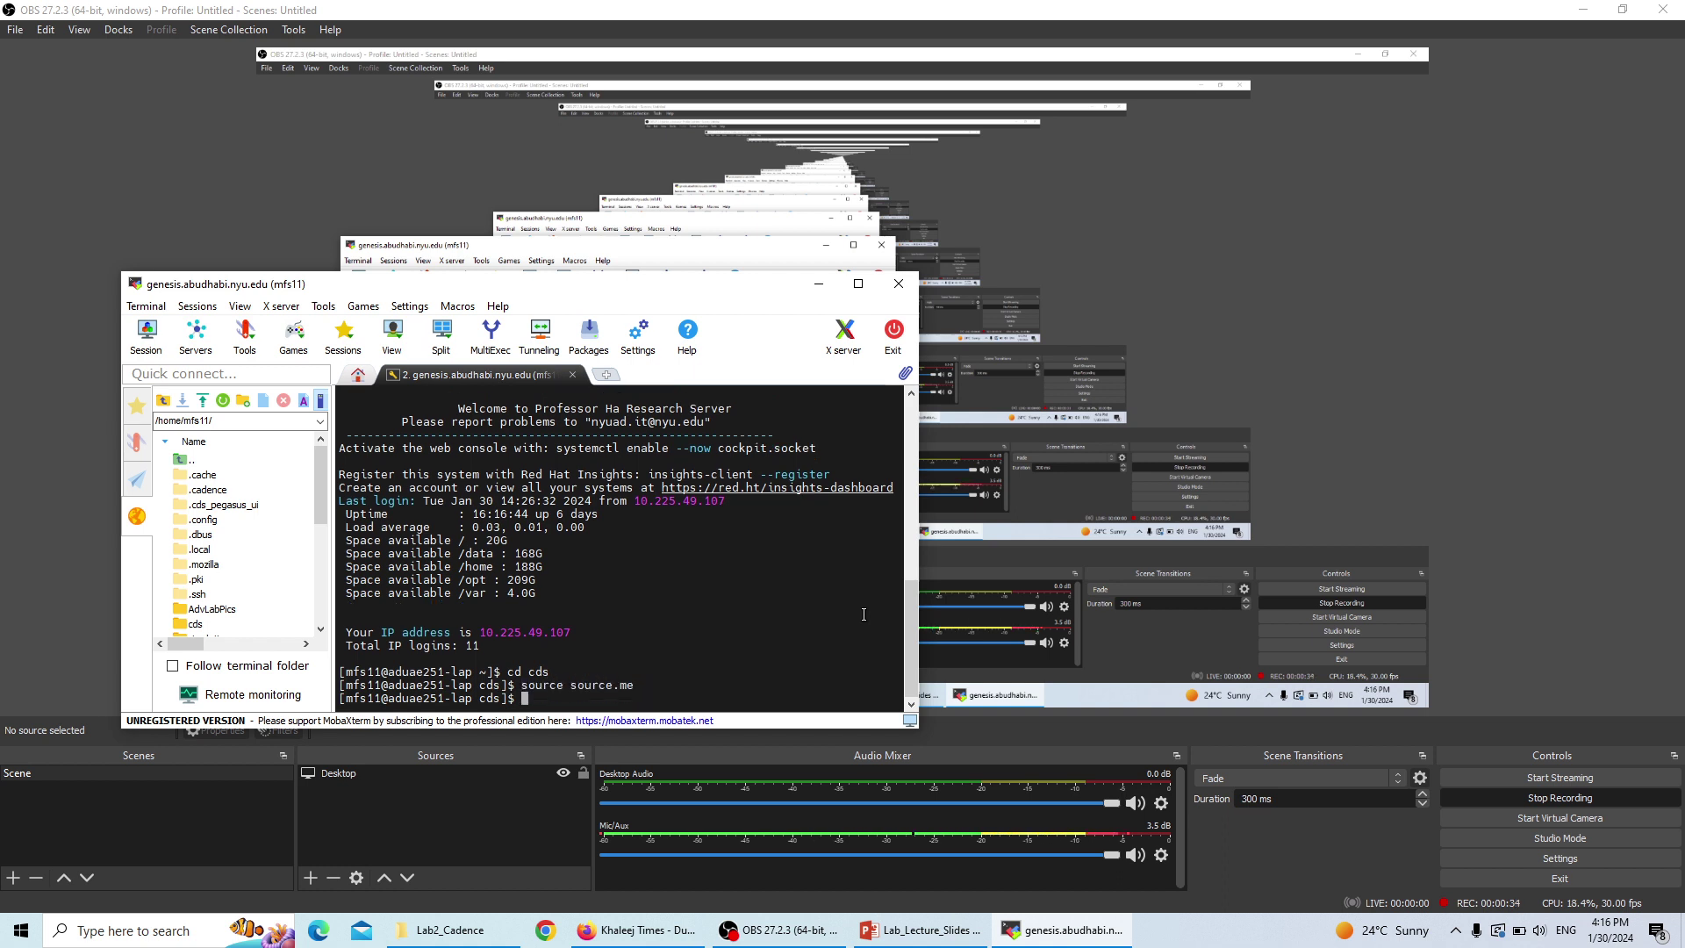
- Launch Virtuoso in the background with "virtuoso &" and minimize the OBS window
{"action": "type", "text": "virtuoso &"}
{"action": "key", "text": "Return"}
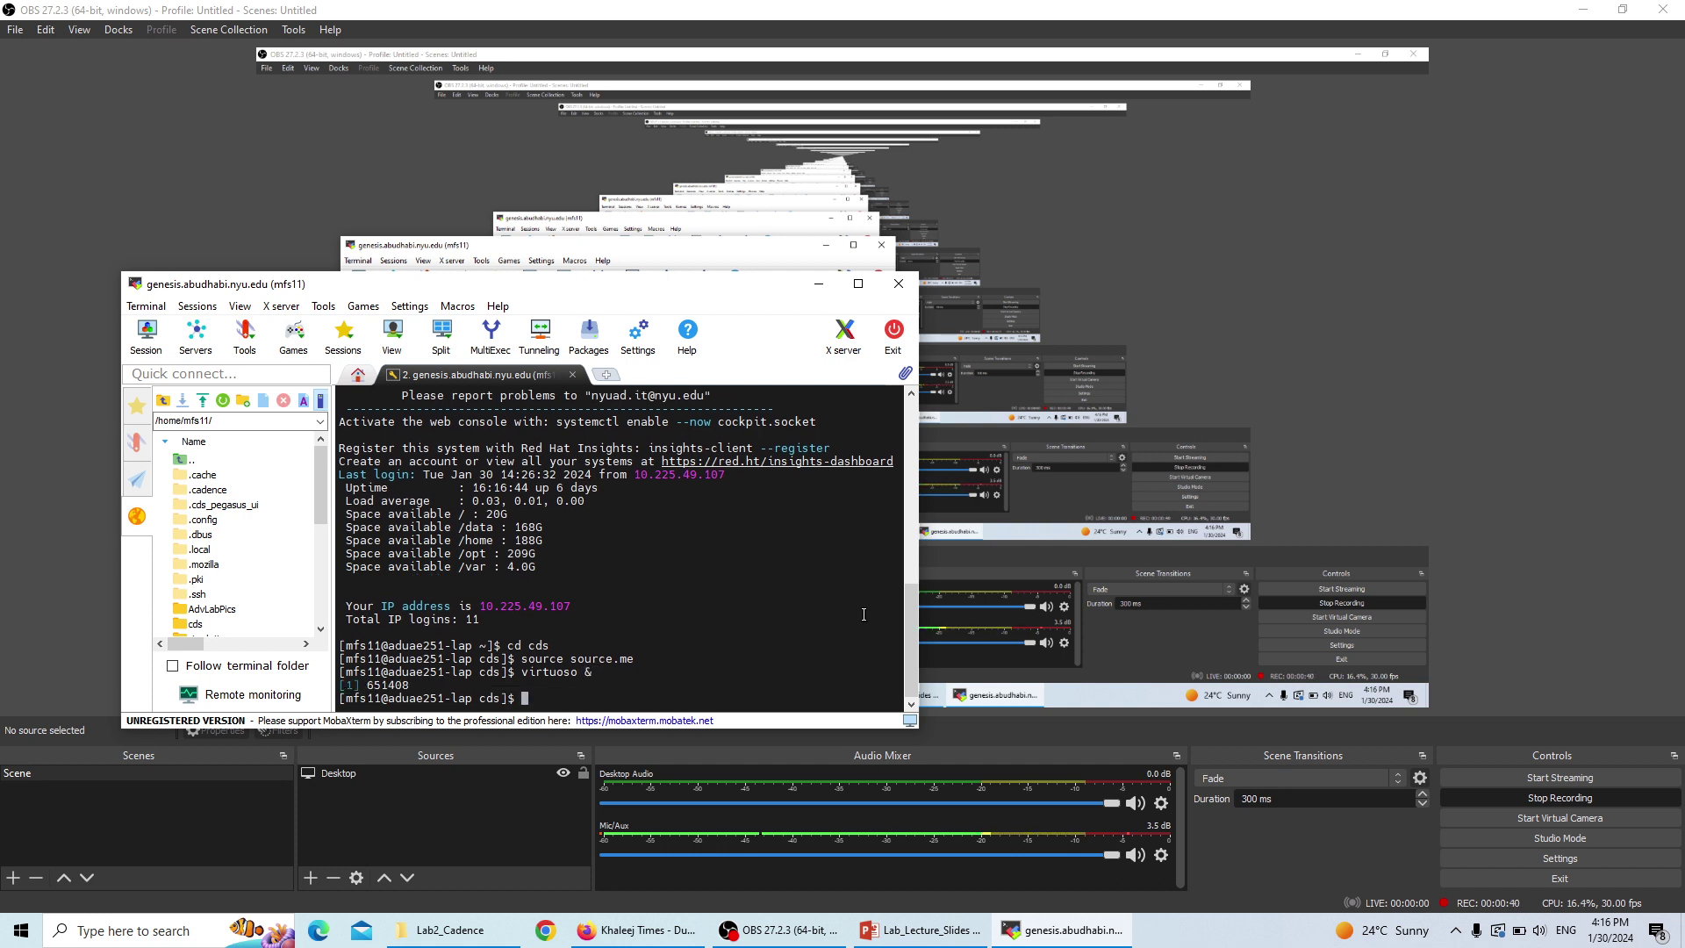
{"action": "left_click", "coordinate": [1586, 9]}
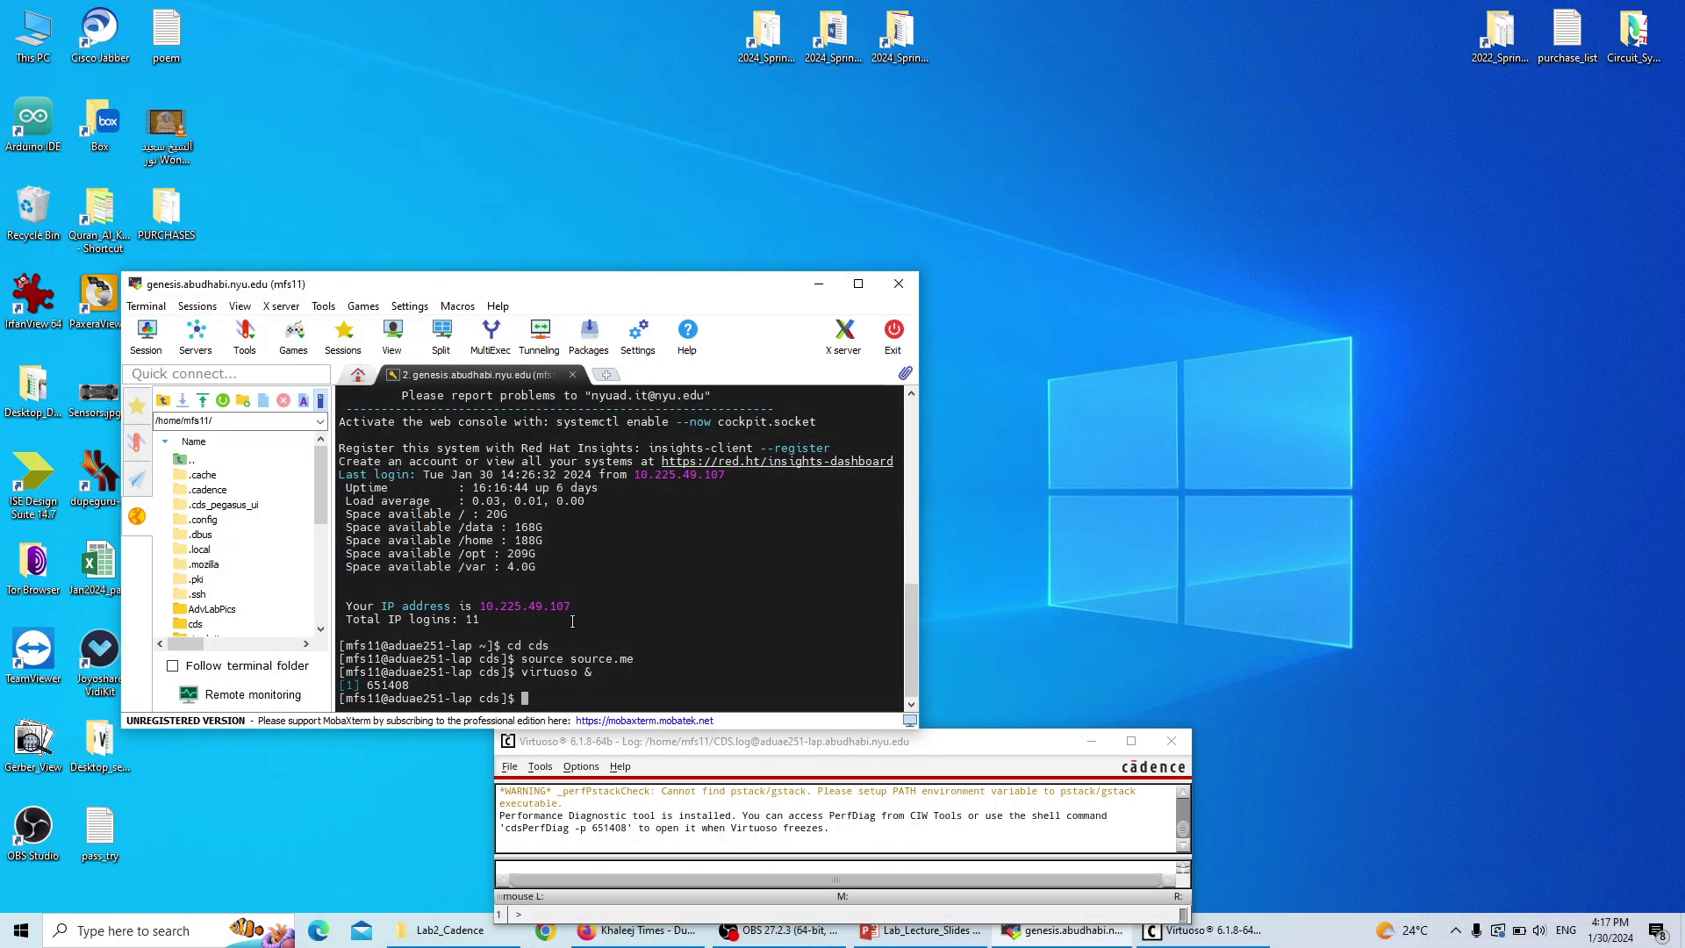
- Open Virtuoso's Library Manager and select the AdvCircuits2024 library
{"action": "left_click", "coordinate": [539, 766]}
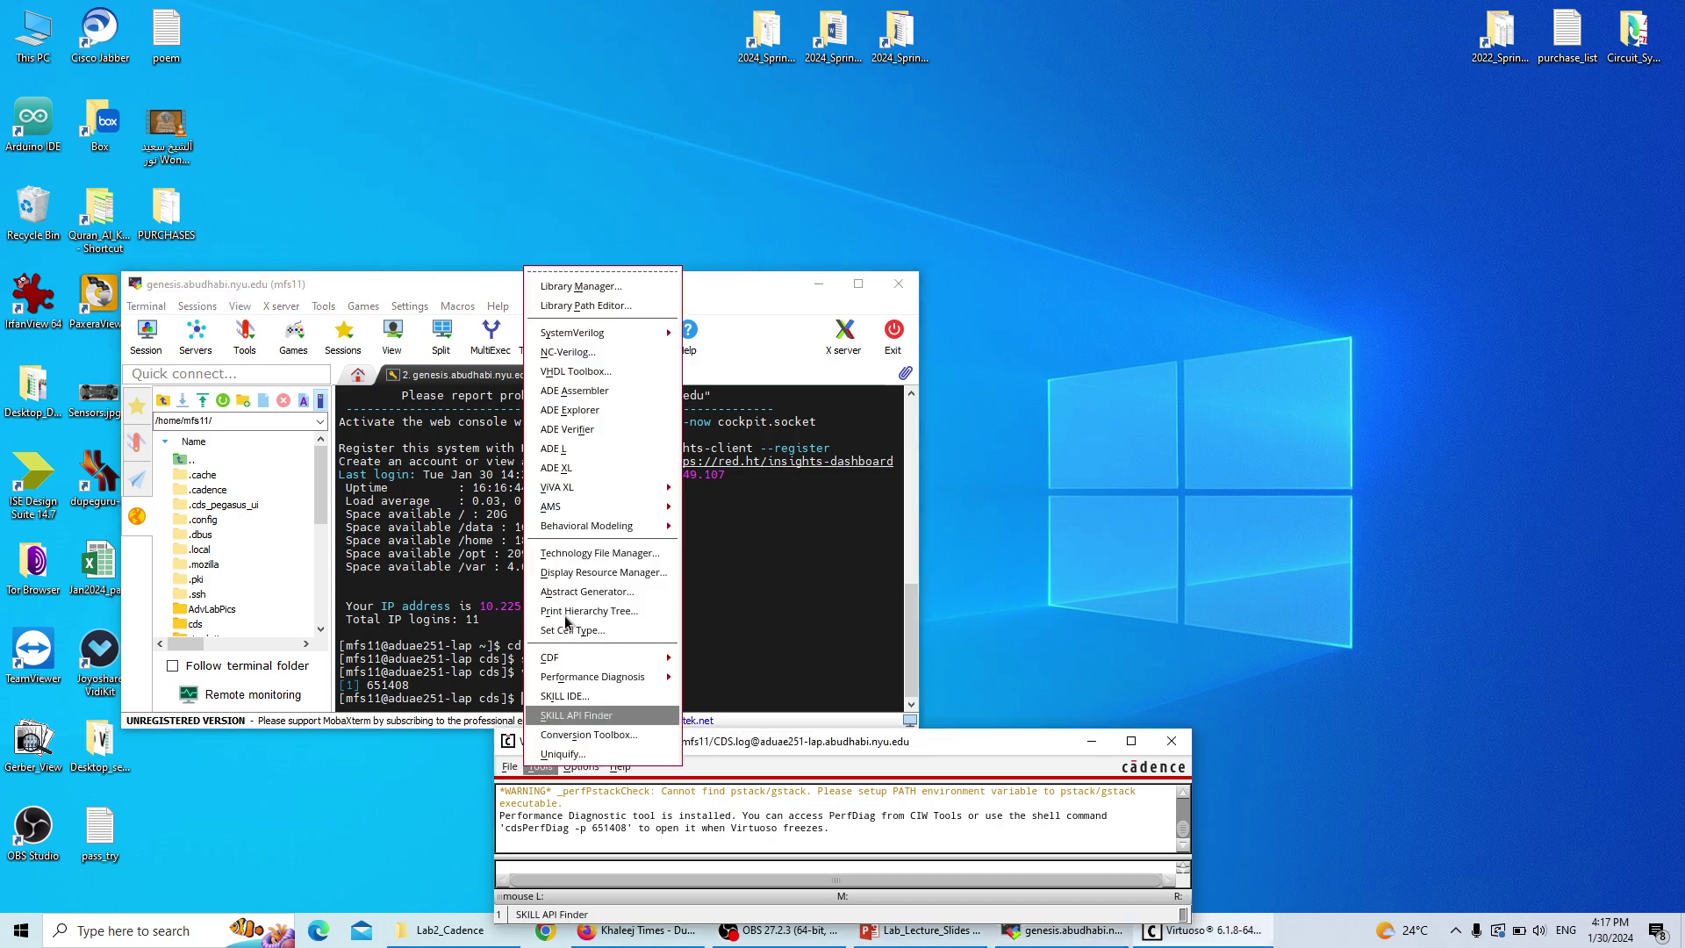
{"action": "left_click", "coordinate": [587, 284]}
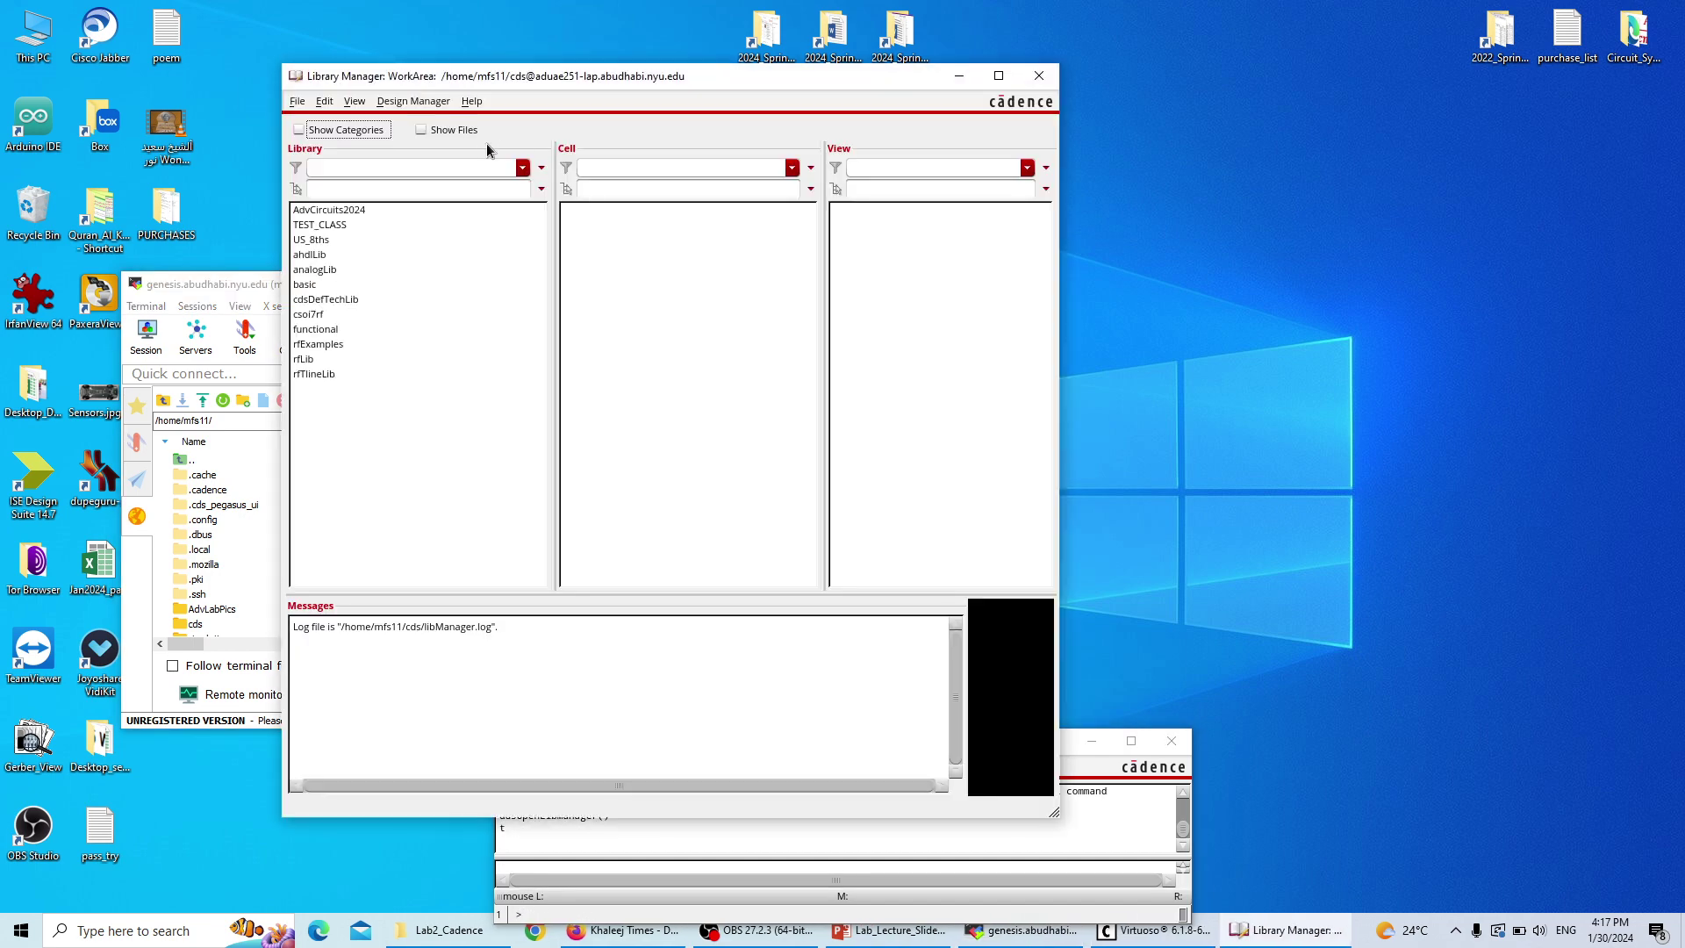
{"action": "left_click", "coordinate": [325, 226]}
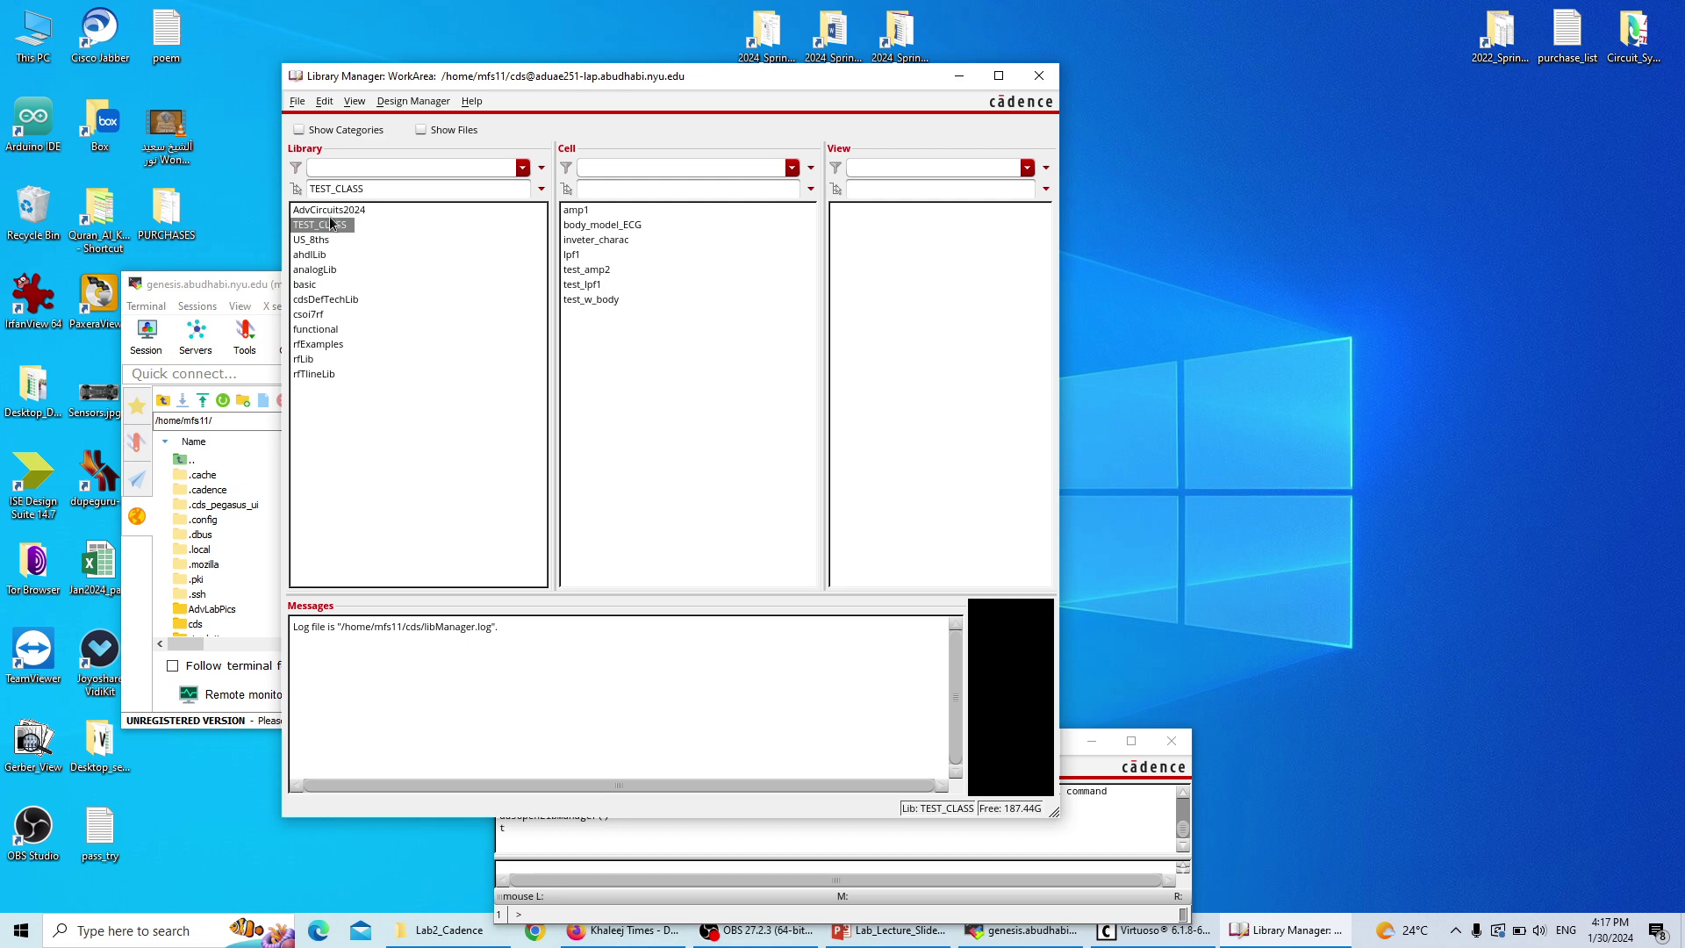
{"action": "left_click", "coordinate": [330, 210]}
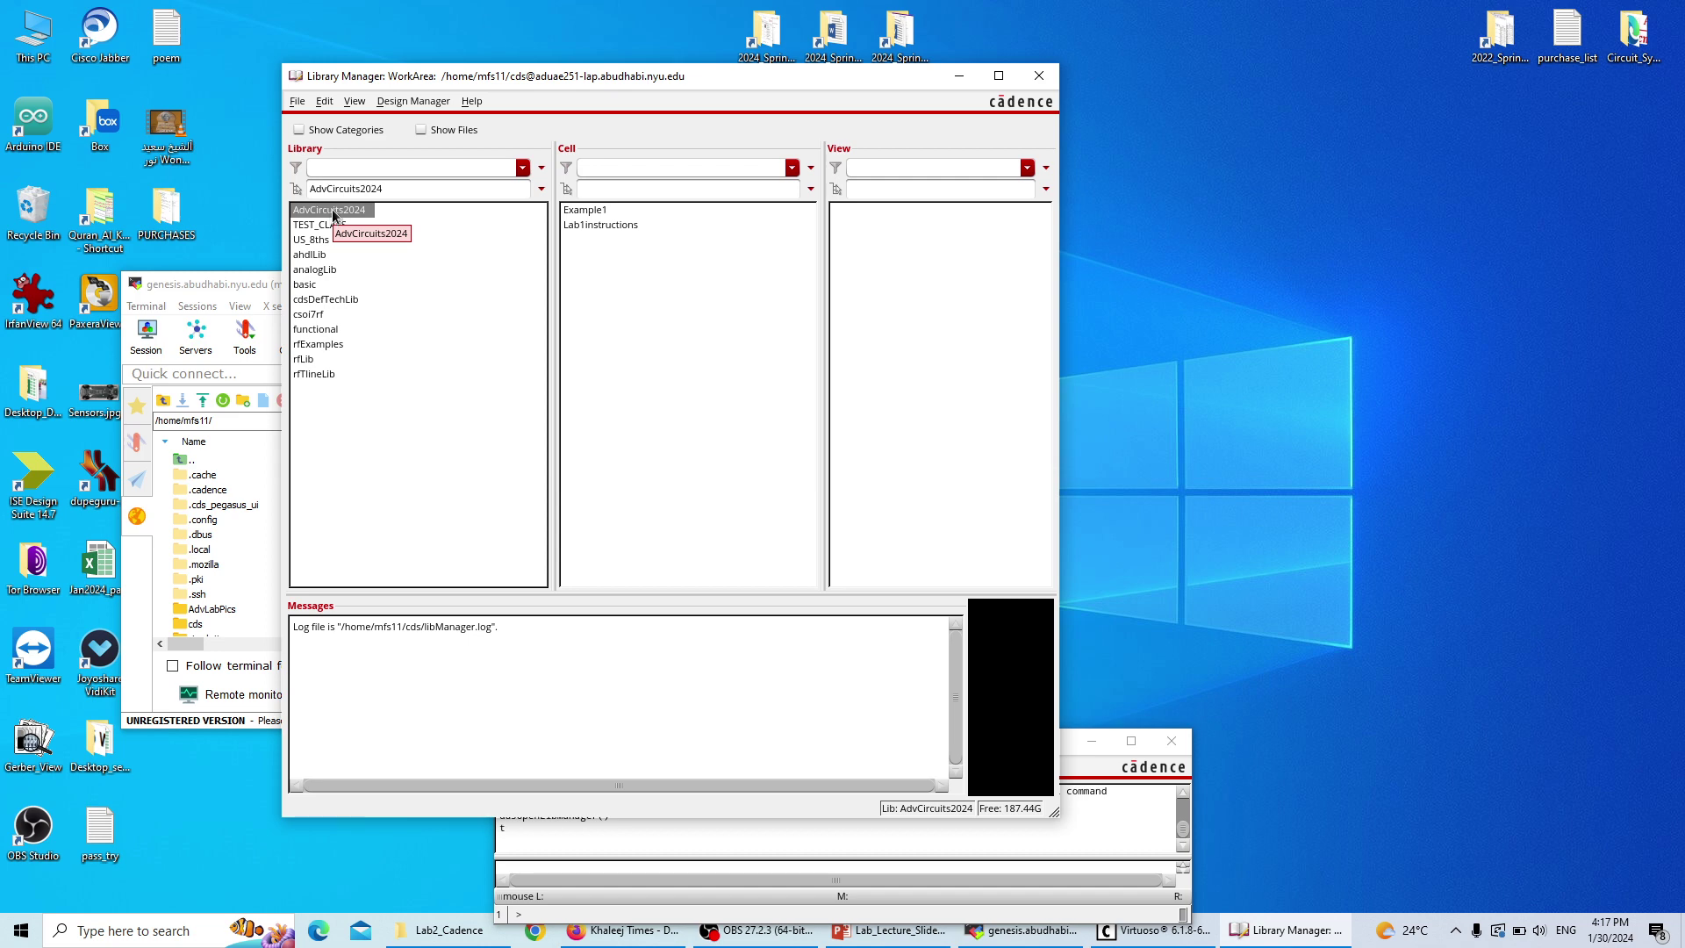
- Create a new schematic cell view named Tutorial1 in the AdvCircuits2024 library
{"action": "left_click", "coordinate": [297, 101]}
{"action": "mouse_move", "coordinate": [327, 124]}
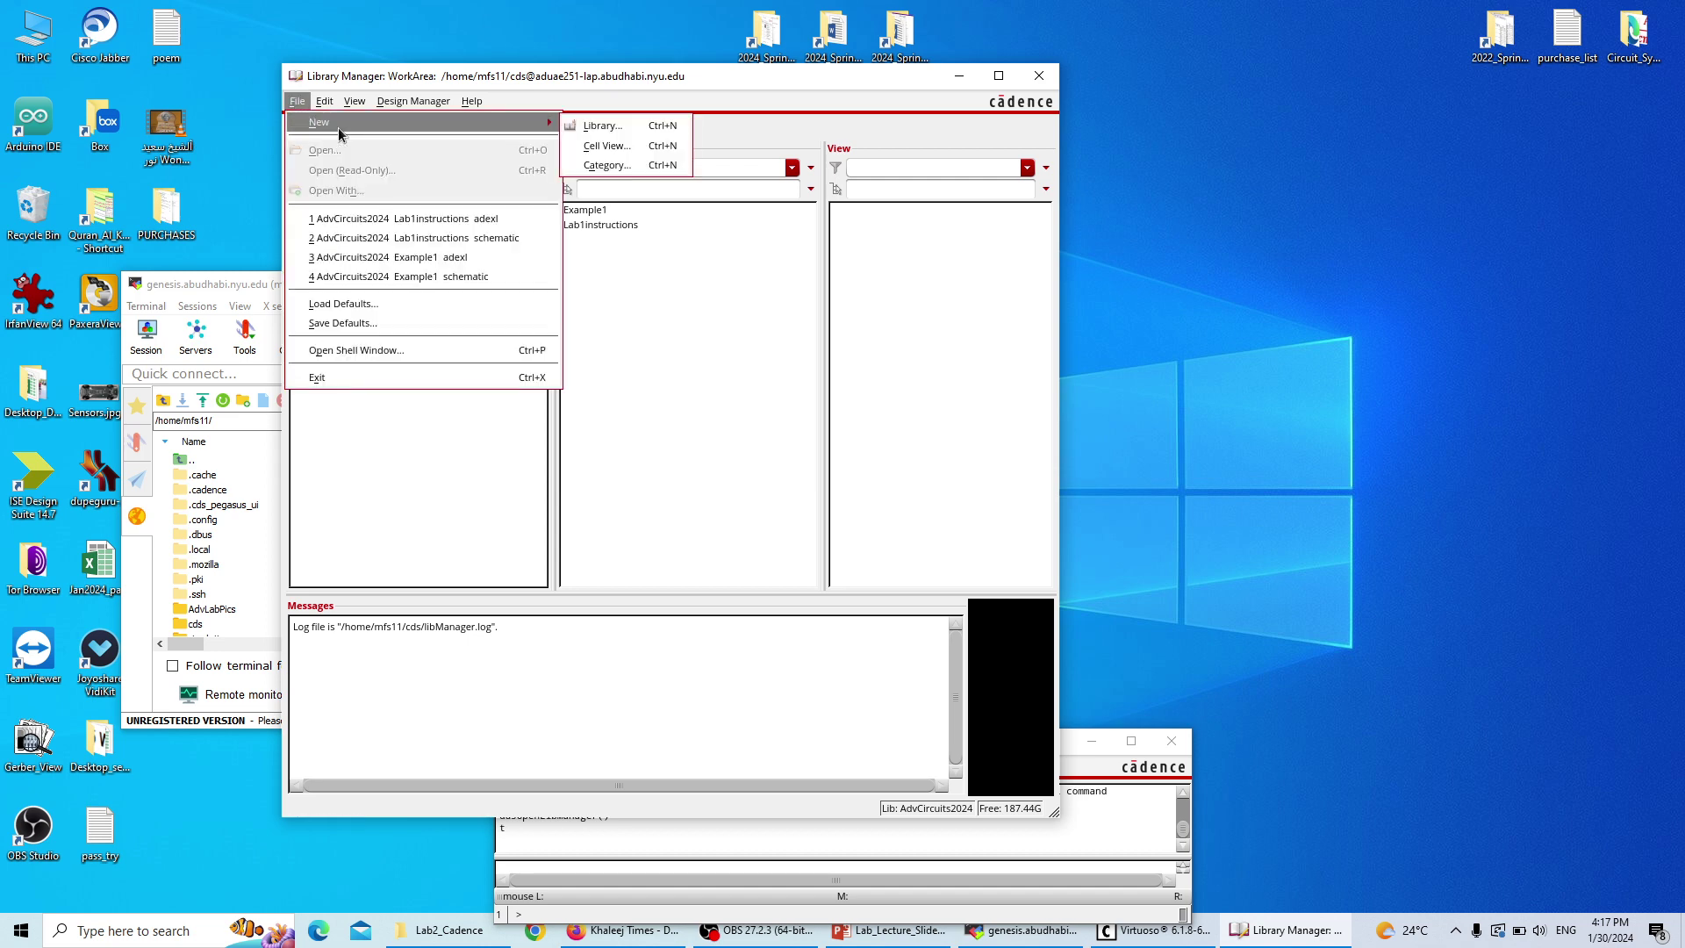
{"action": "left_click", "coordinate": [621, 148]}
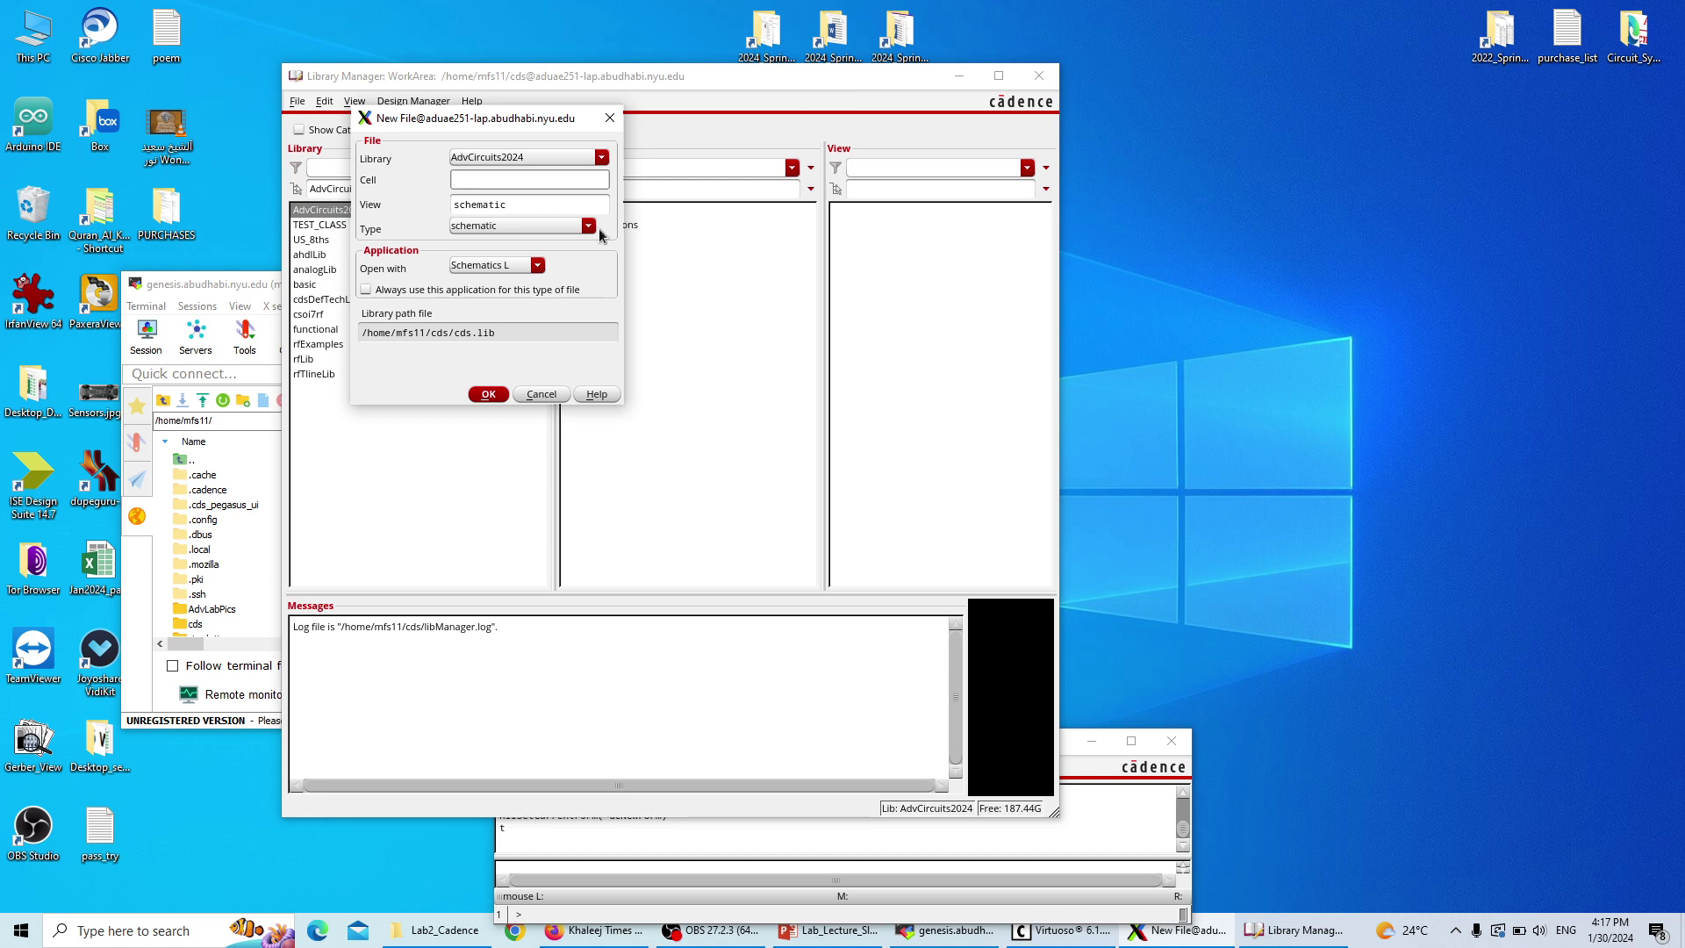
{"action": "type", "text": "Example"}
{"action": "key", "text": "BackSpace"}
{"action": "key", "text": "BackSpace"}
{"action": "key", "text": "BackSpace"}
{"action": "key", "text": "BackSpace"}
{"action": "key", "text": "BackSpace"}
{"action": "key", "text": "BackSpace"}
{"action": "key", "text": "BackSpace"}
{"action": "type", "text": "Tutorial"}
{"action": "left_click", "coordinate": [494, 394]}
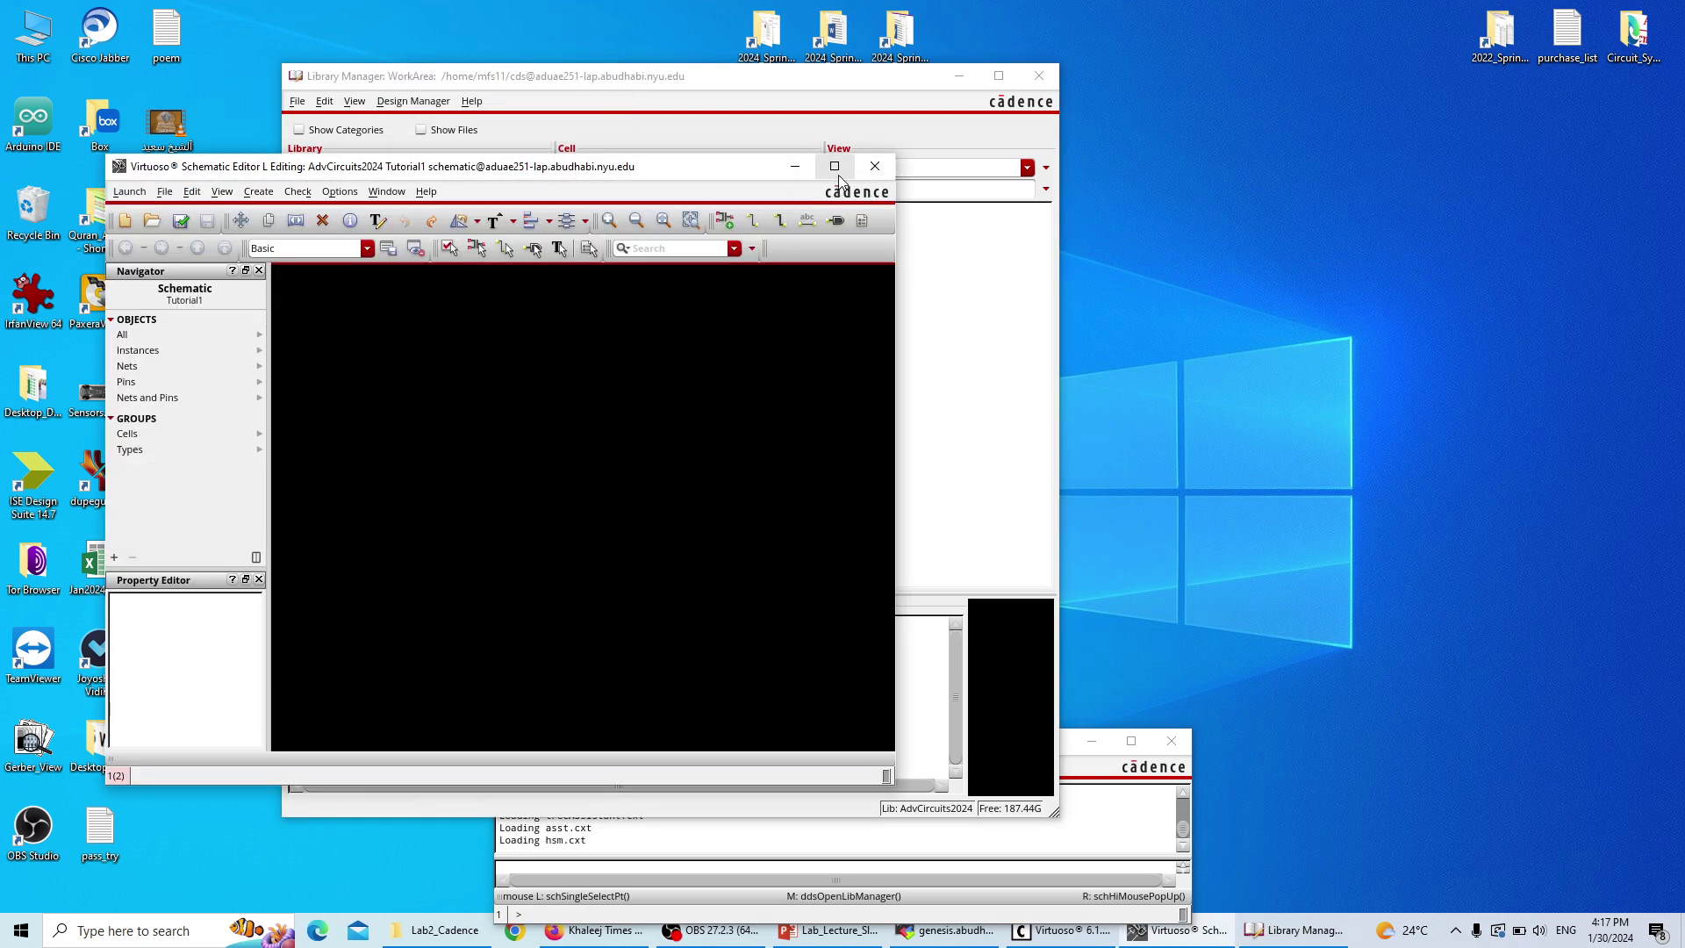
- Maximize the schematic editor window and review the Figure 4.53 circuit in PowerPoint before returning to the schematic
{"action": "left_click", "coordinate": [833, 170]}
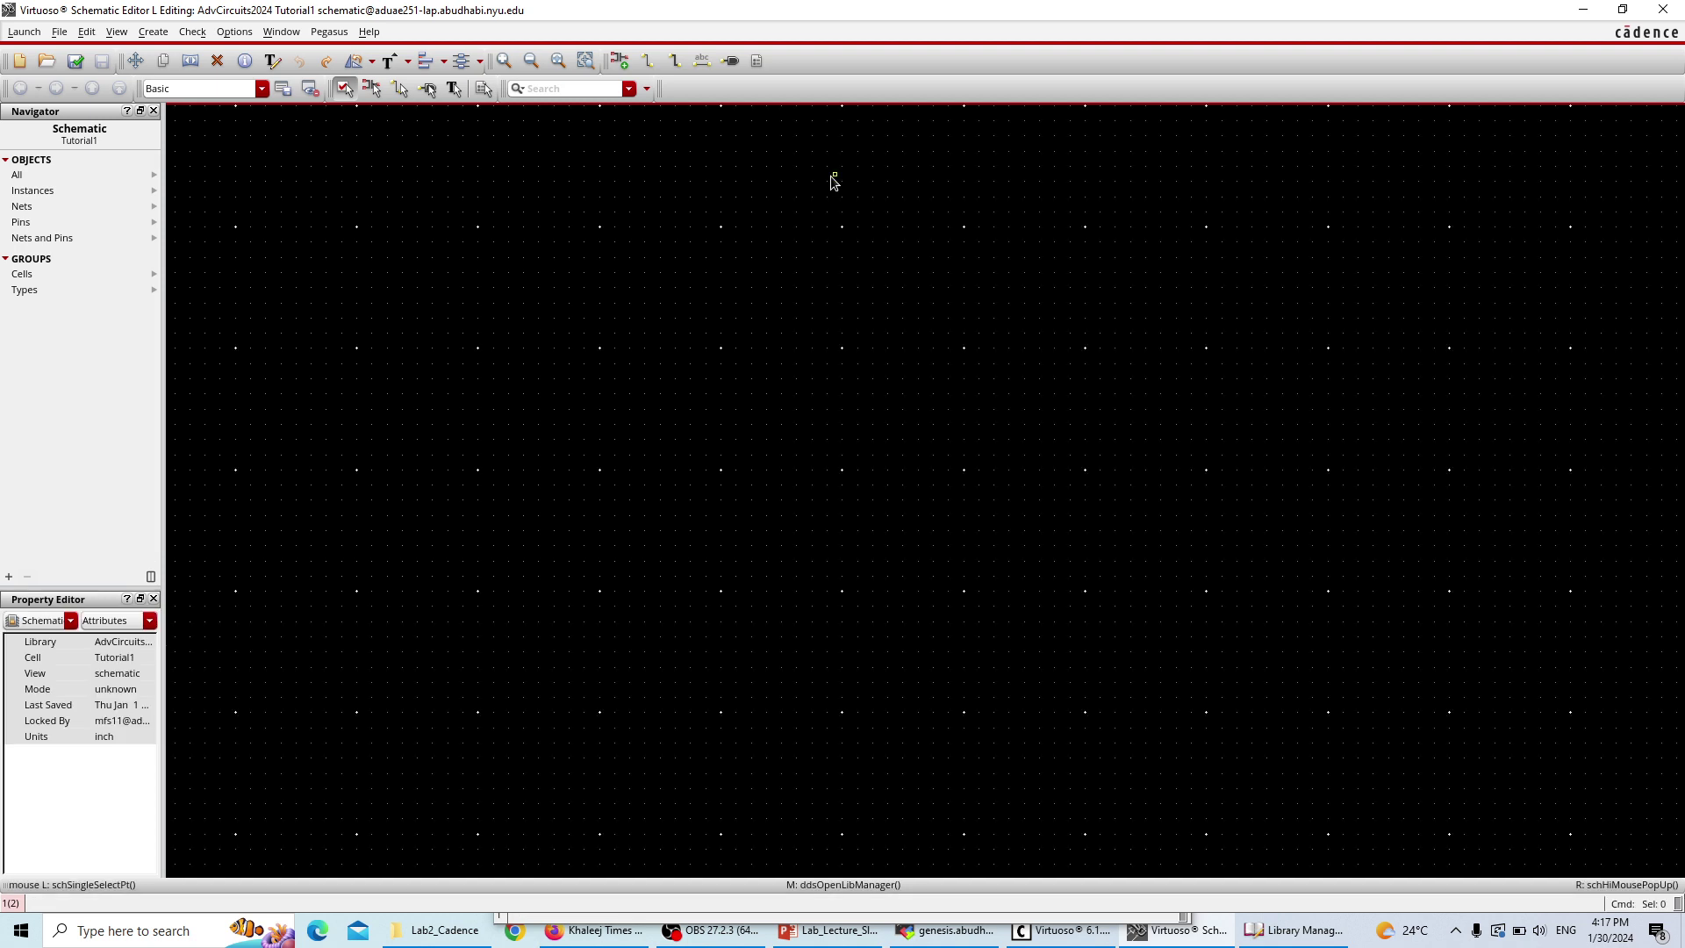
{"action": "left_click", "coordinate": [831, 932]}
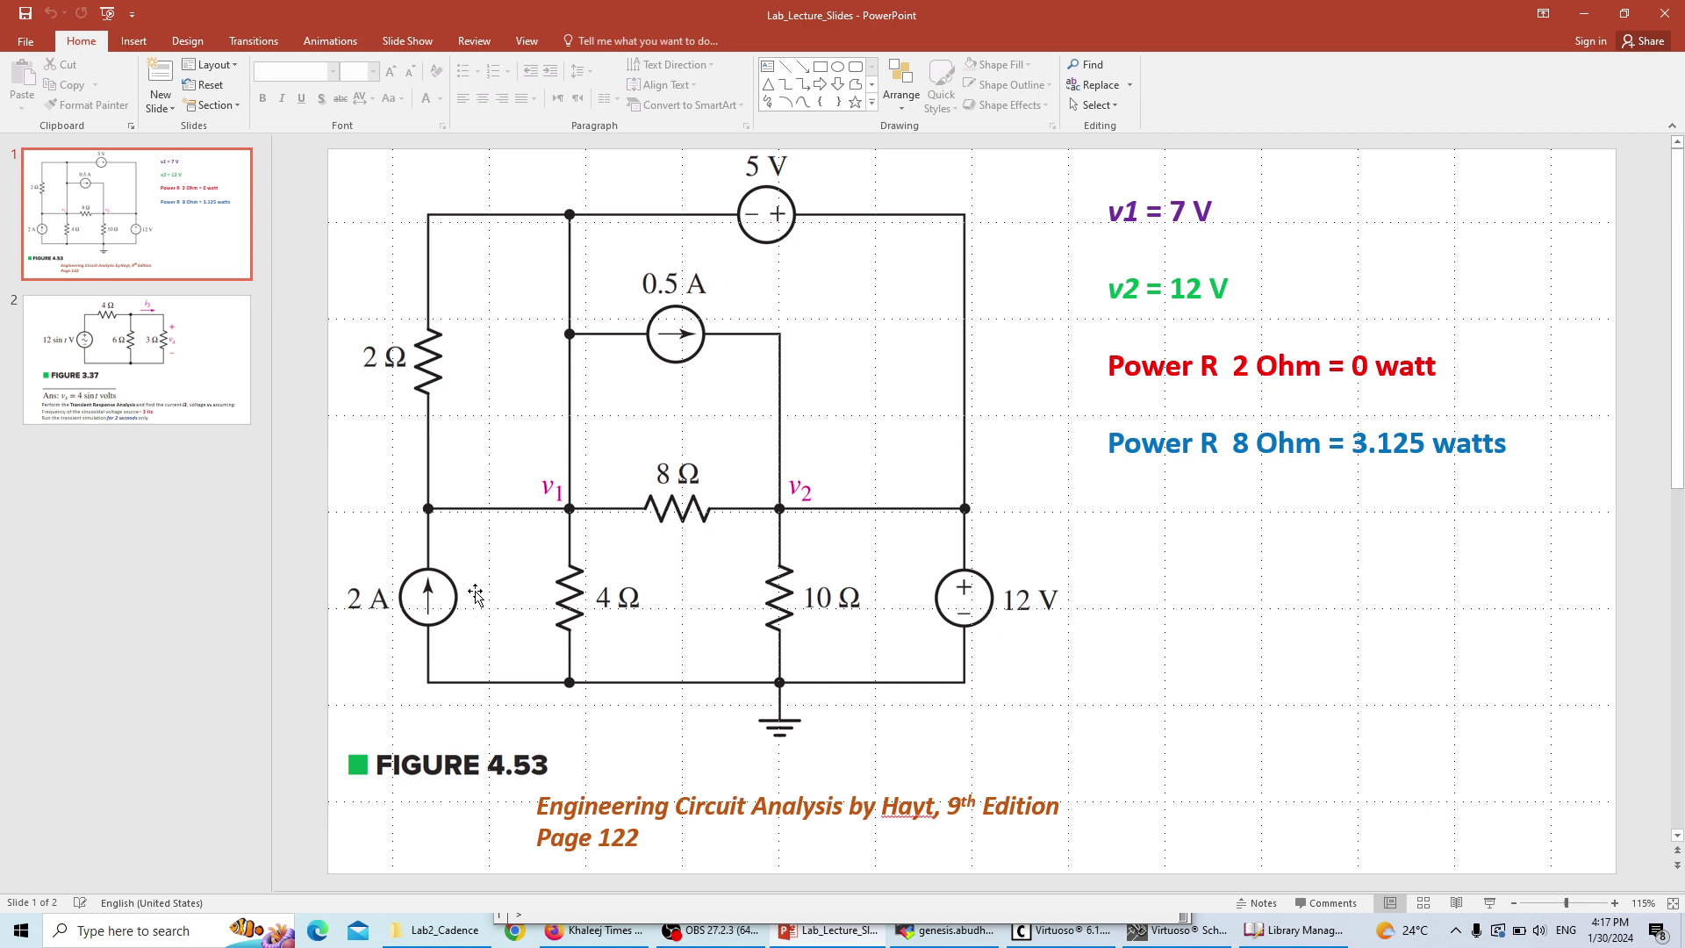
{"action": "key", "text": "alt+Tab"}
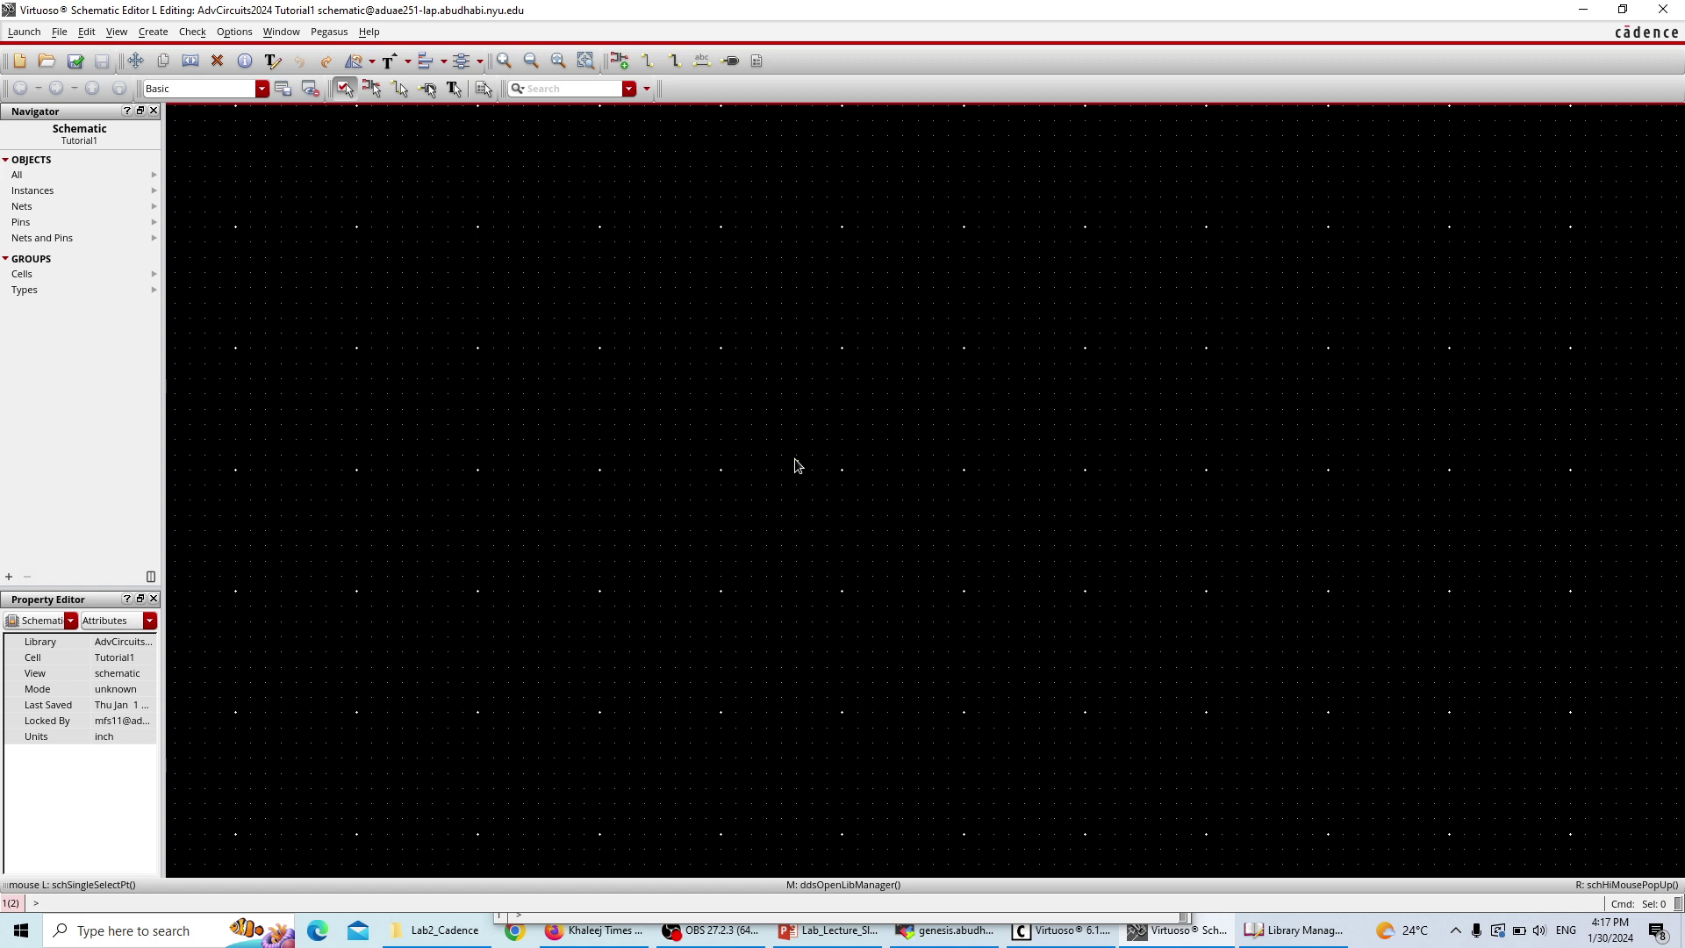
- Start adding an instance and choose the res cell from analogLib in the library browser
{"action": "left_click", "coordinate": [163, 35]}
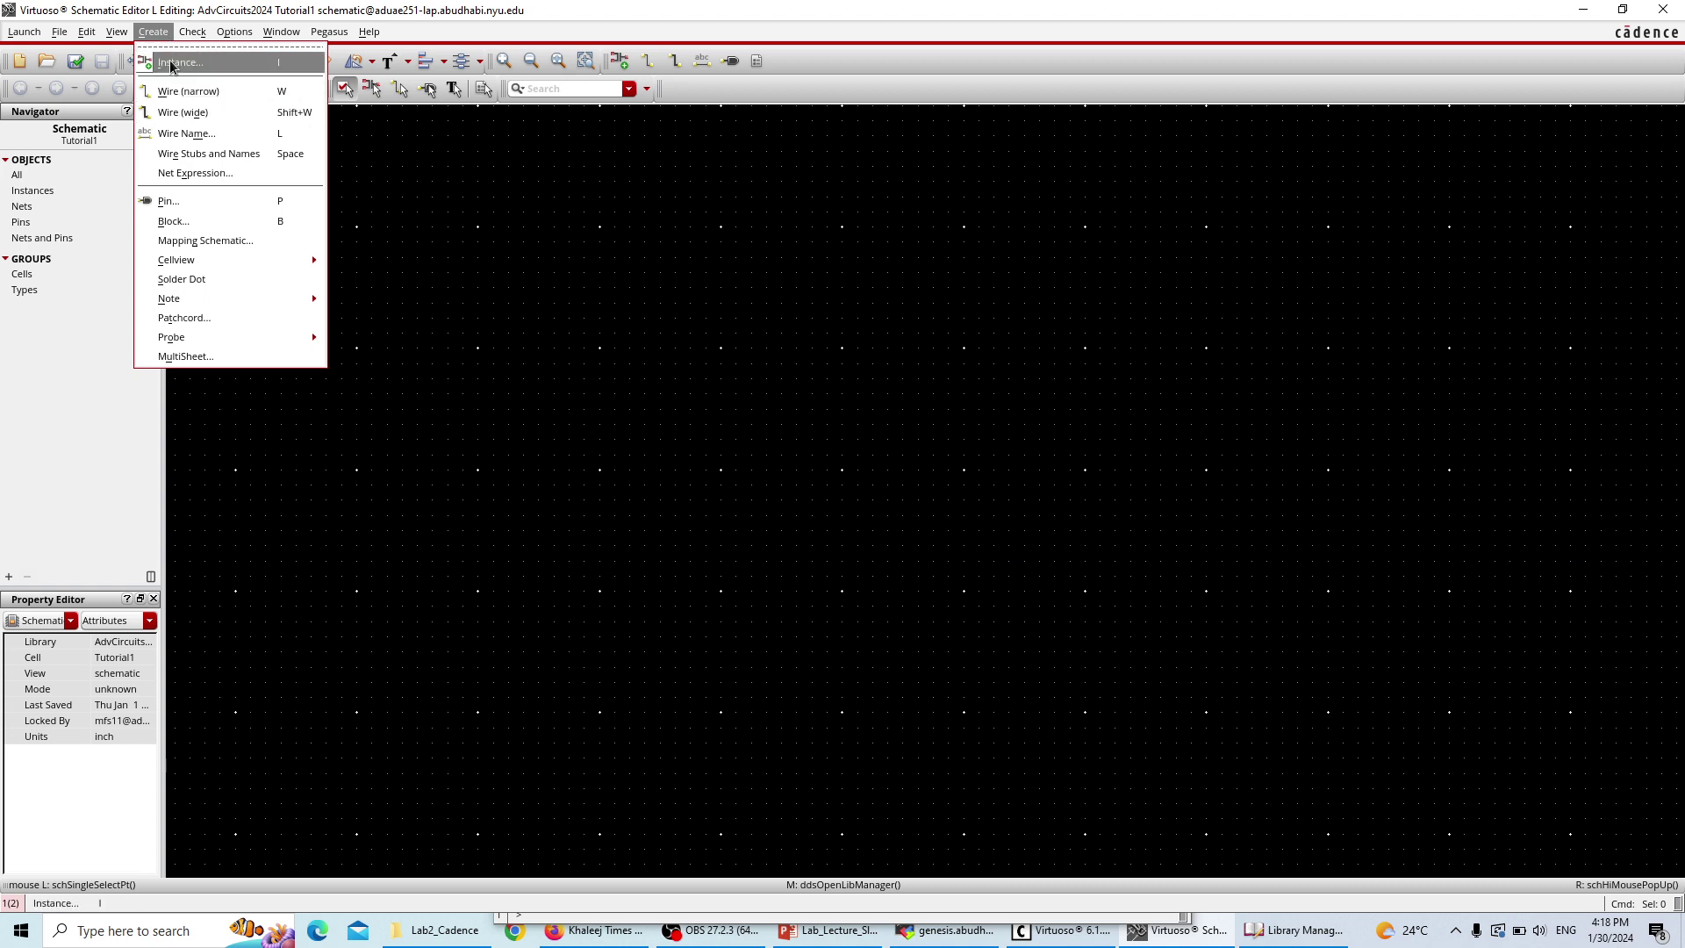
{"action": "left_click", "coordinate": [809, 171]}
{"action": "key", "text": "i"}
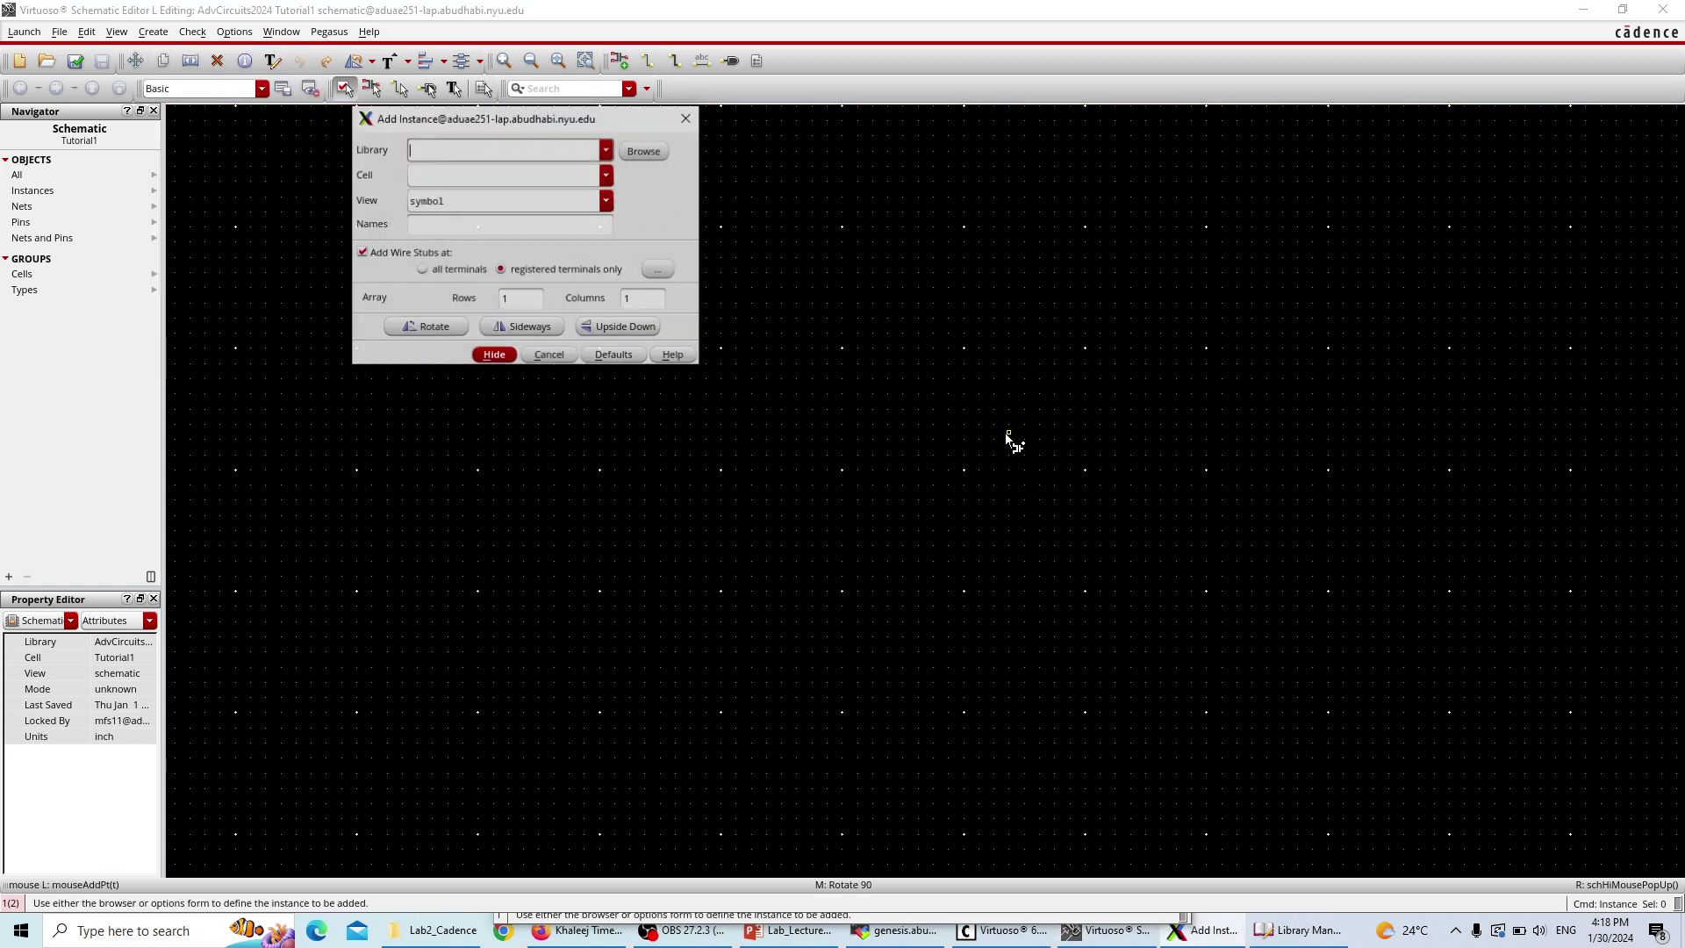
{"action": "left_click", "coordinate": [640, 154]}
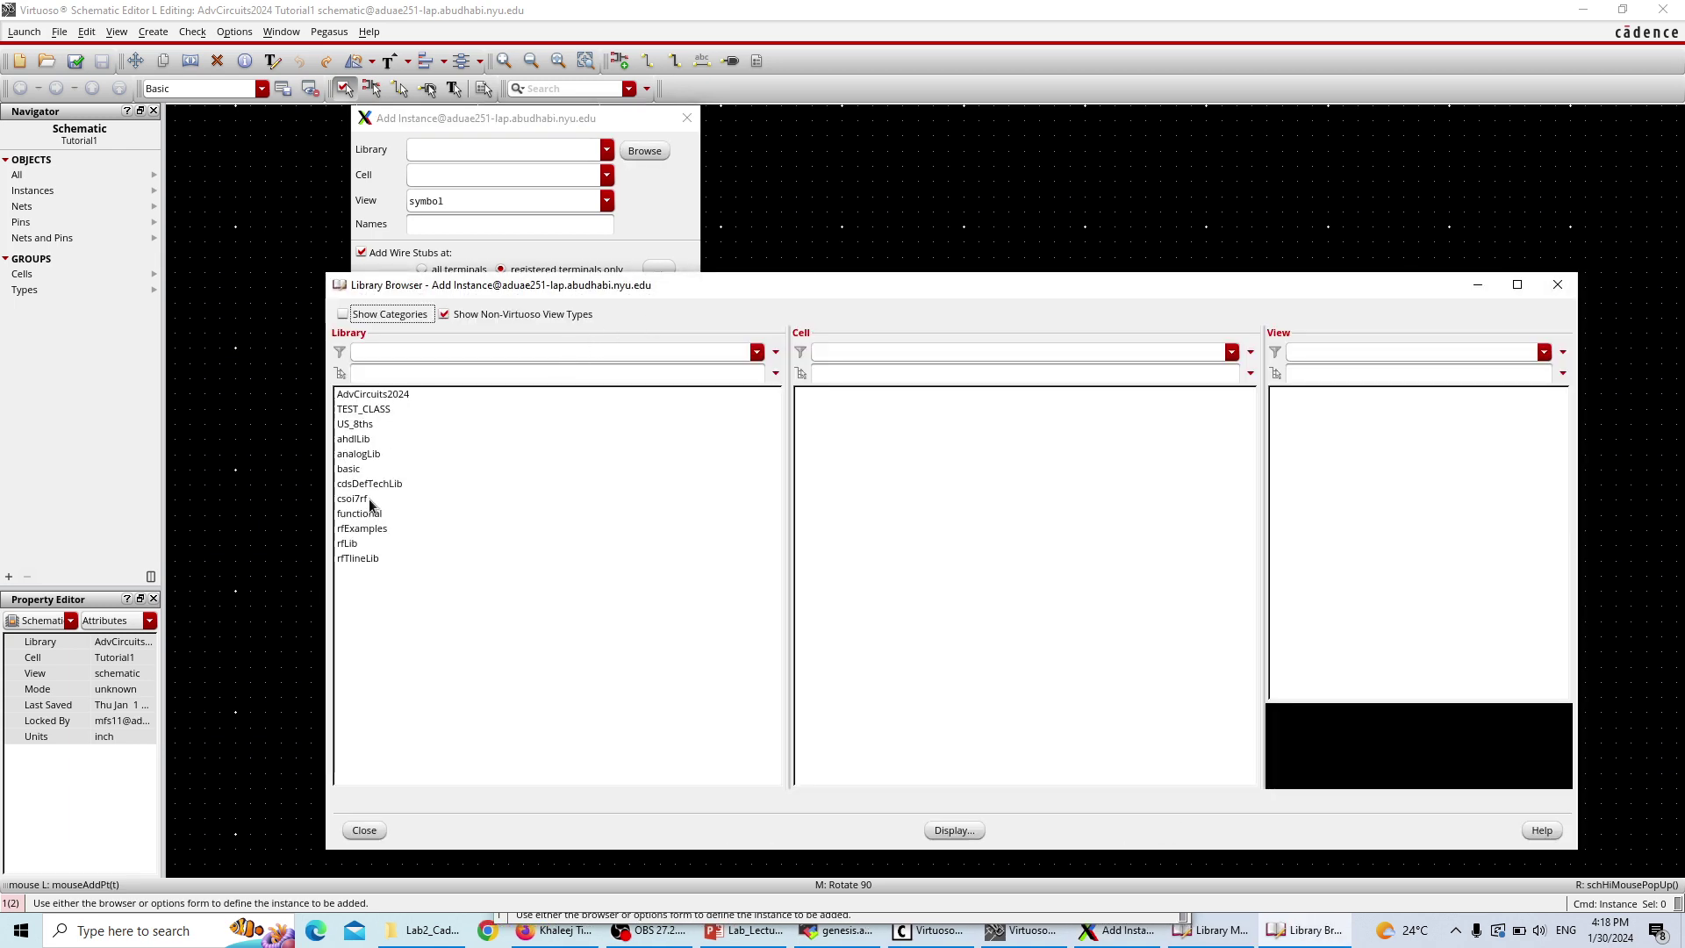
{"action": "left_click", "coordinate": [365, 454]}
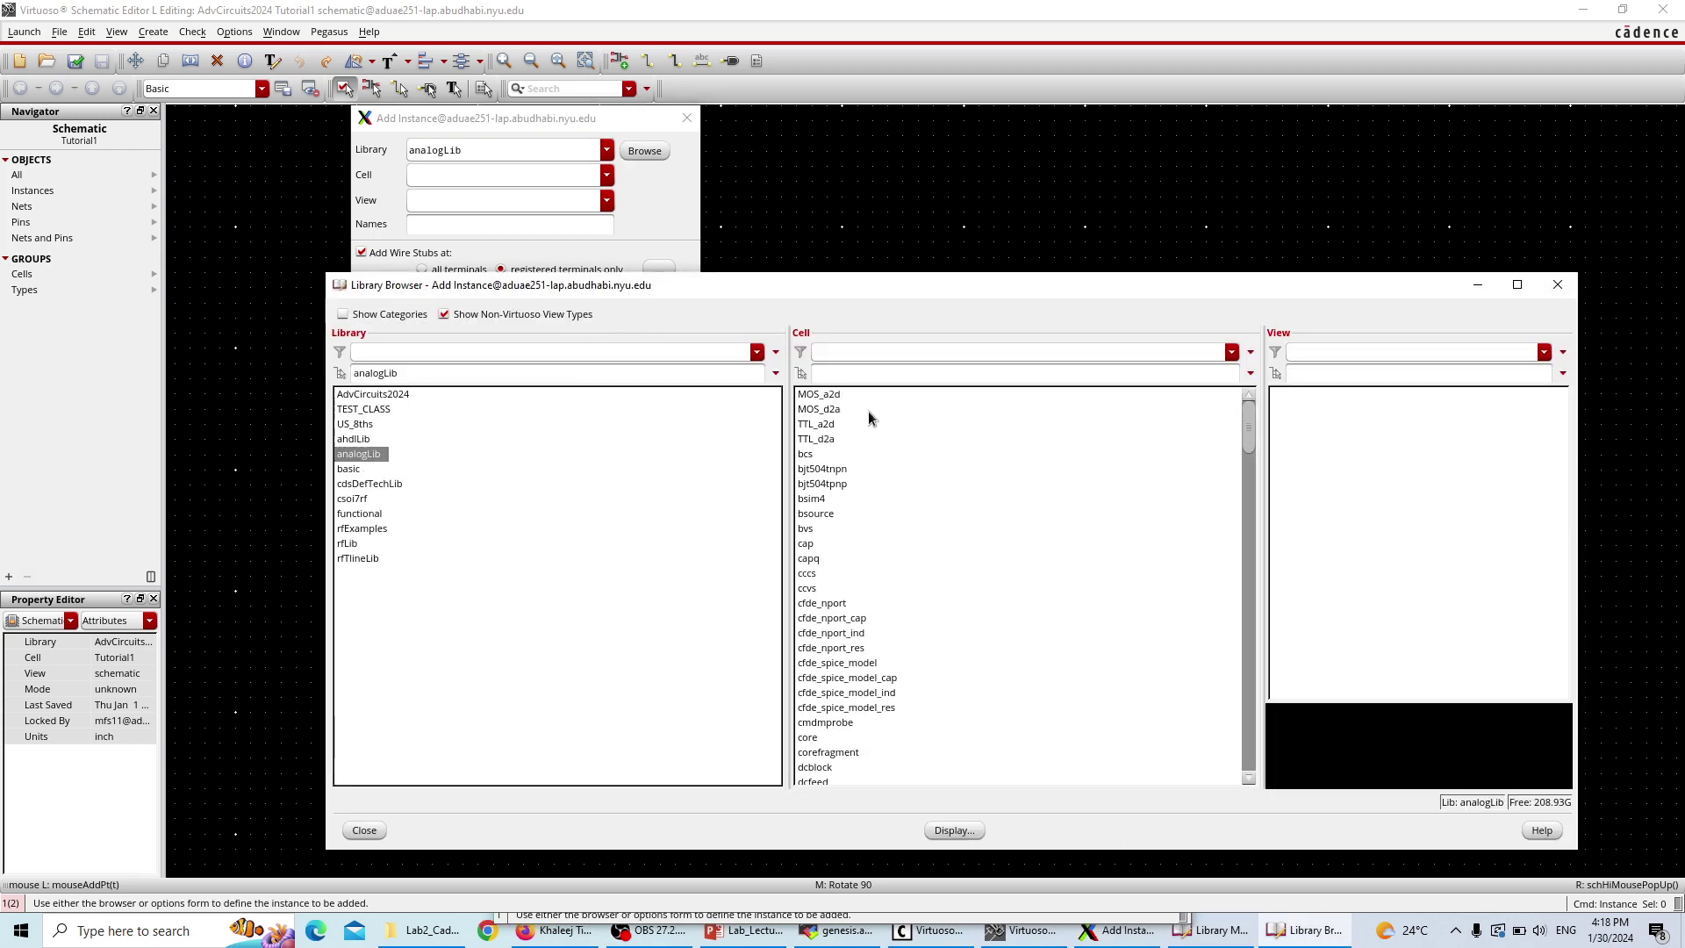
{"action": "left_click", "coordinate": [851, 373]}
{"action": "type", "text": "res"}
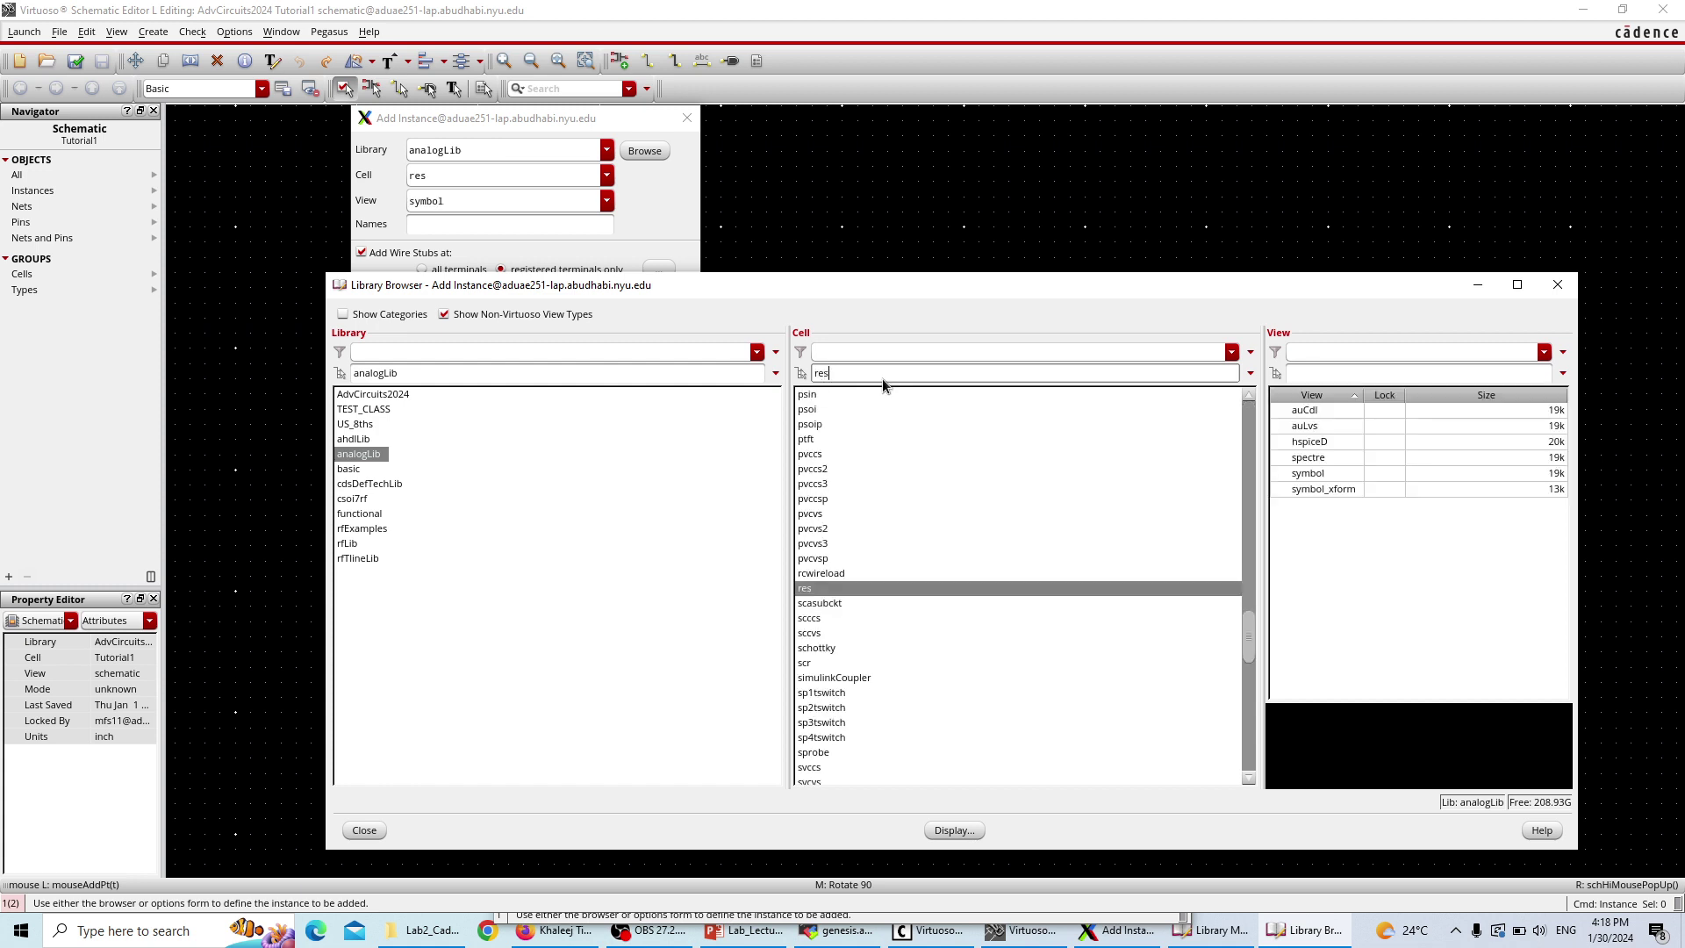
{"action": "left_click", "coordinate": [844, 588]}
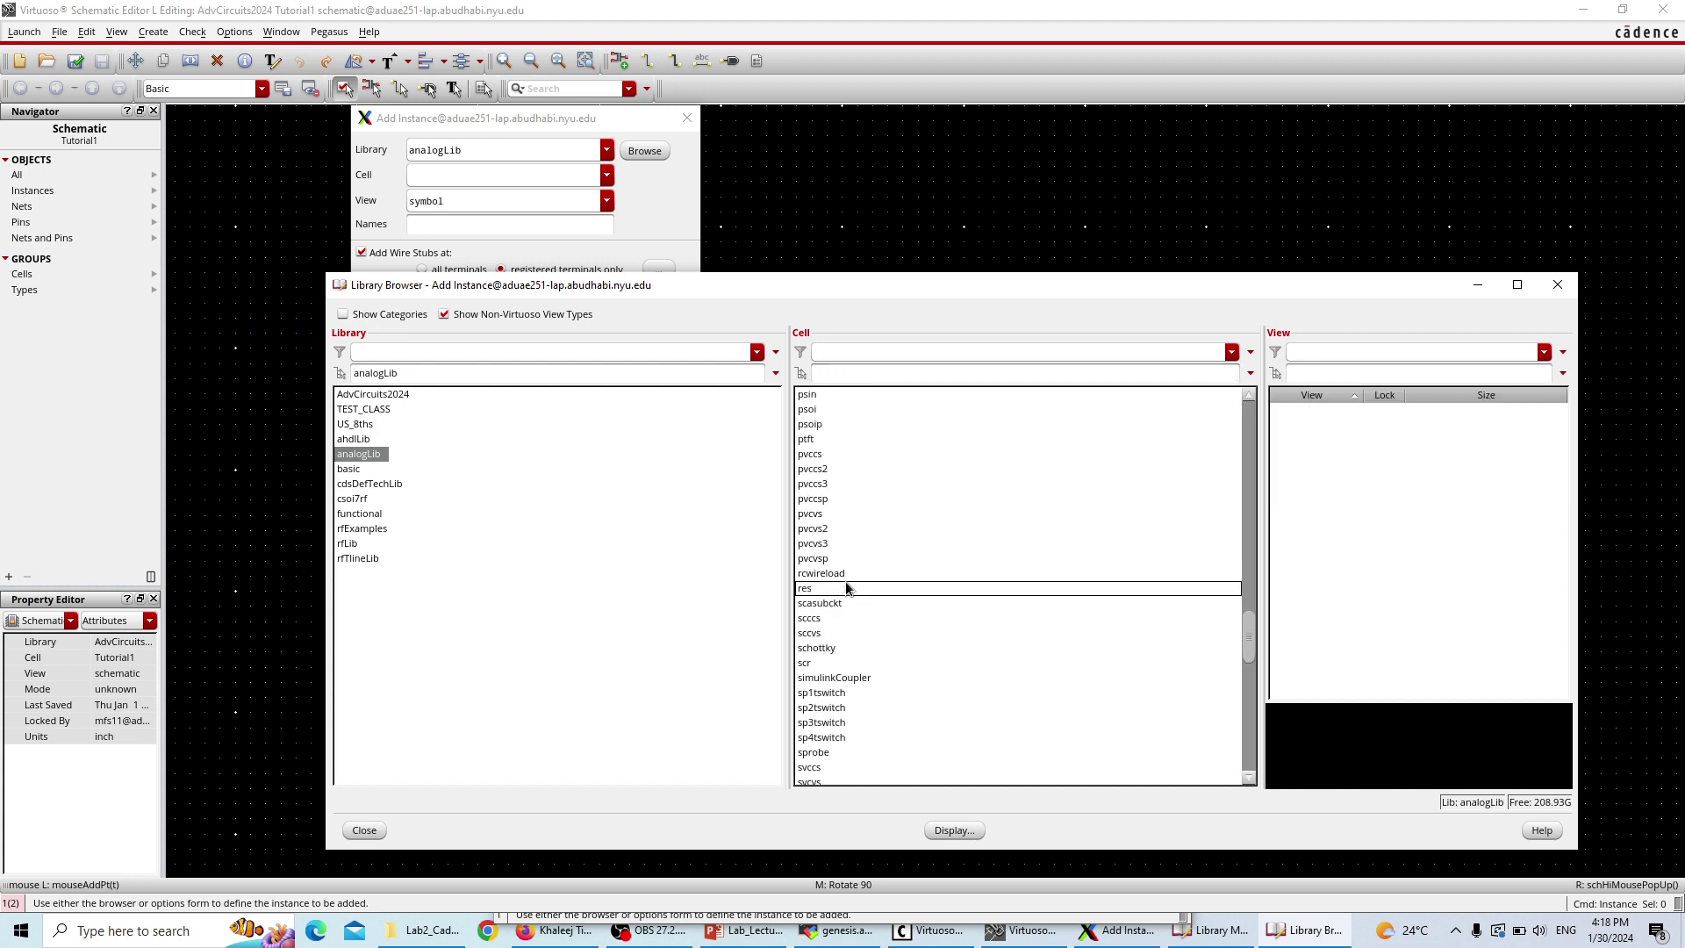
{"action": "left_click", "coordinate": [829, 589]}
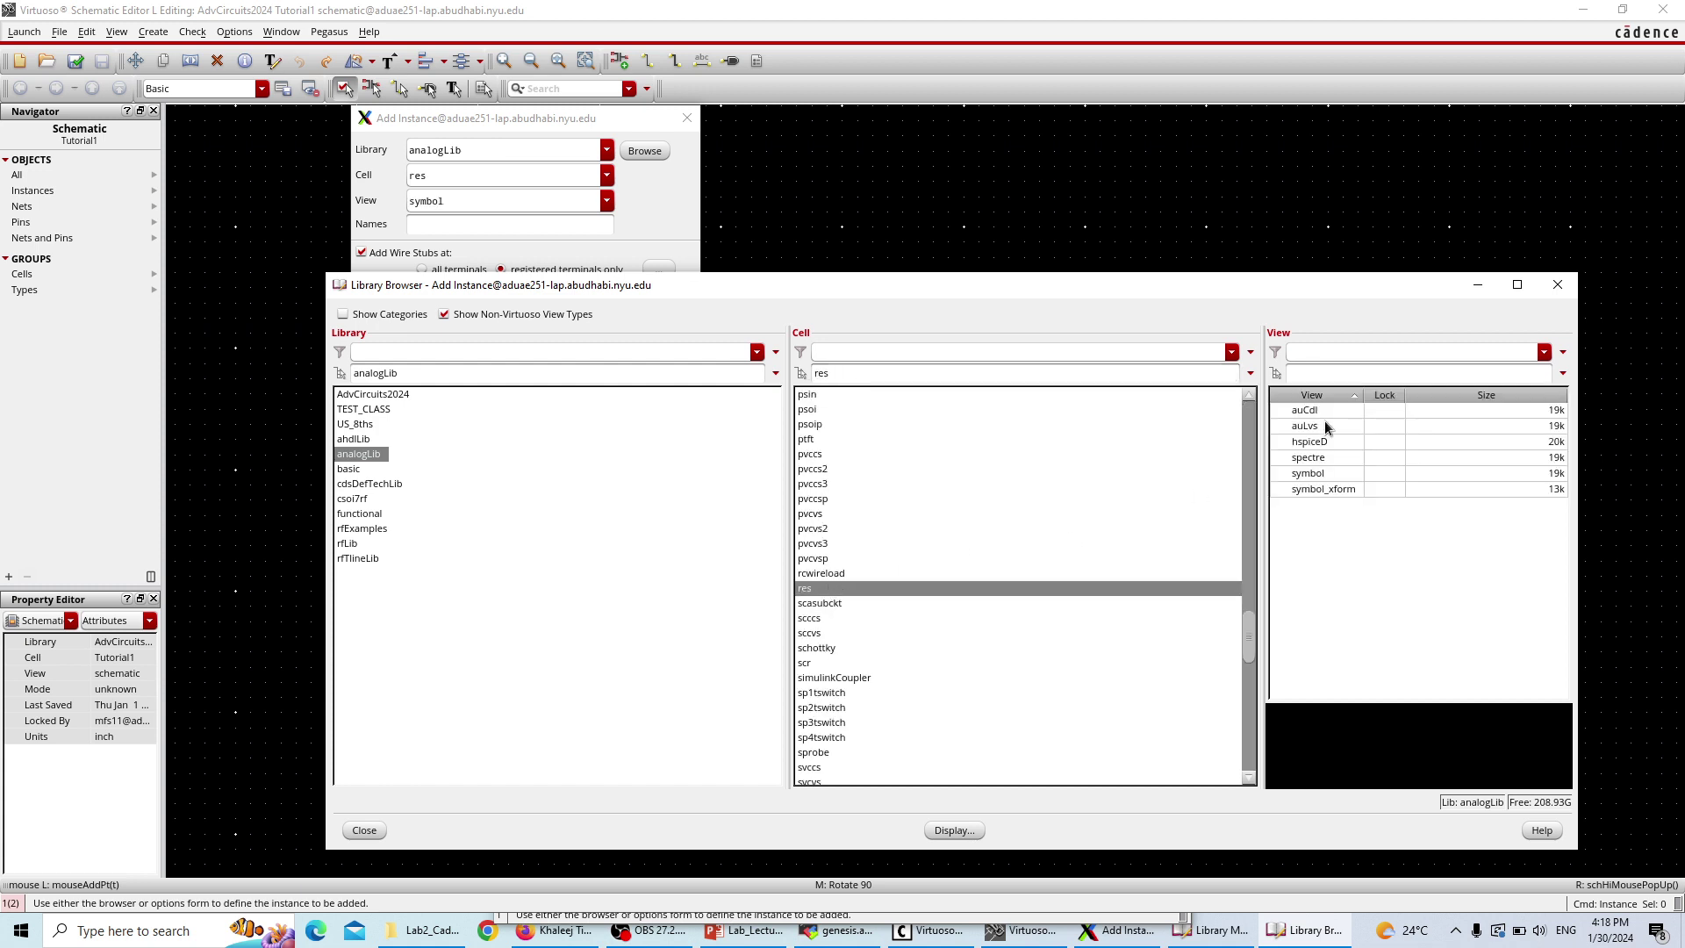
{"action": "left_click", "coordinate": [1557, 286]}
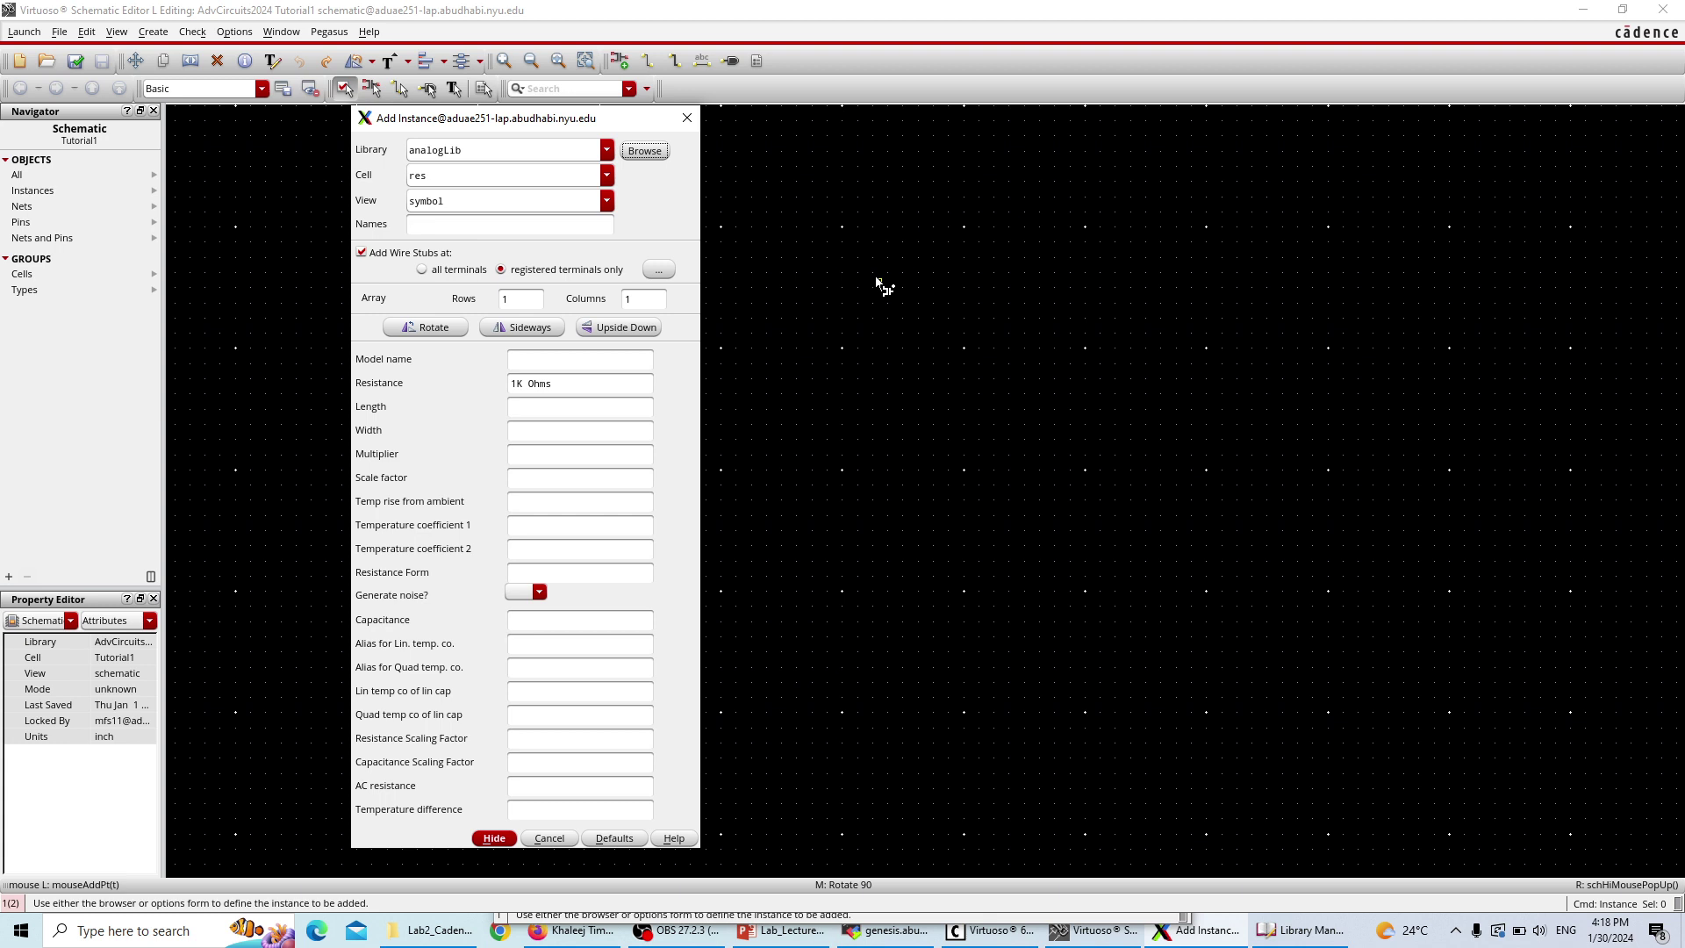
- Keep the symbol view and place two vertical resistors side by side, plus a horizontal one above and between them
{"action": "left_click", "coordinate": [607, 203]}
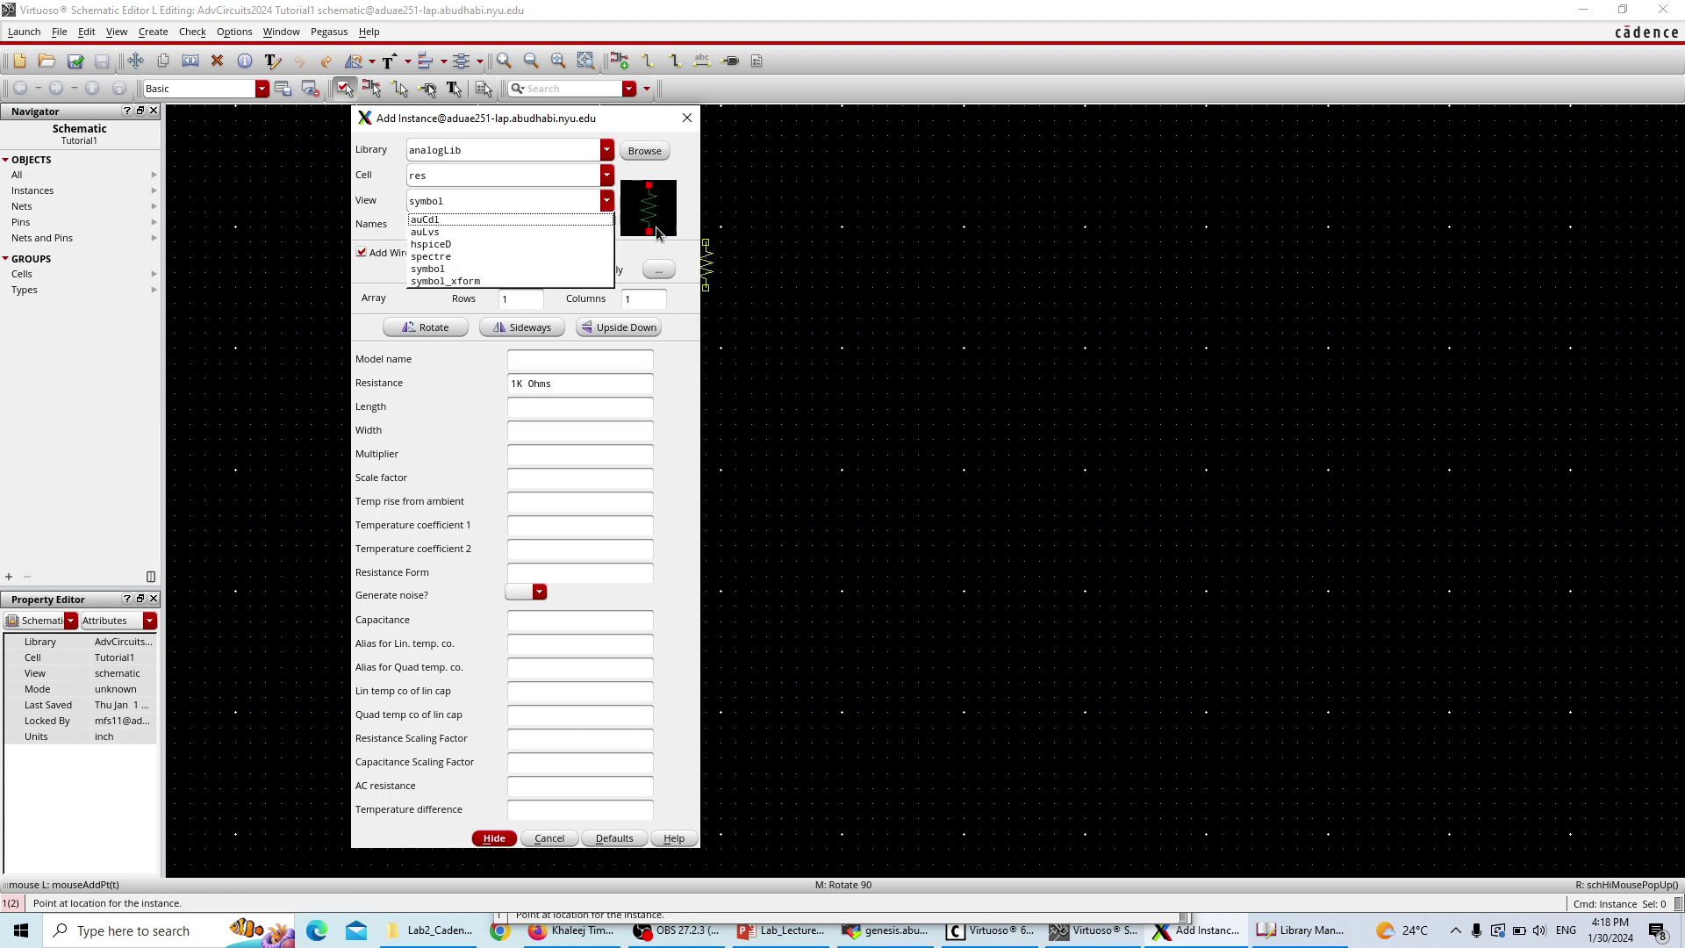
{"action": "left_click", "coordinate": [541, 205]}
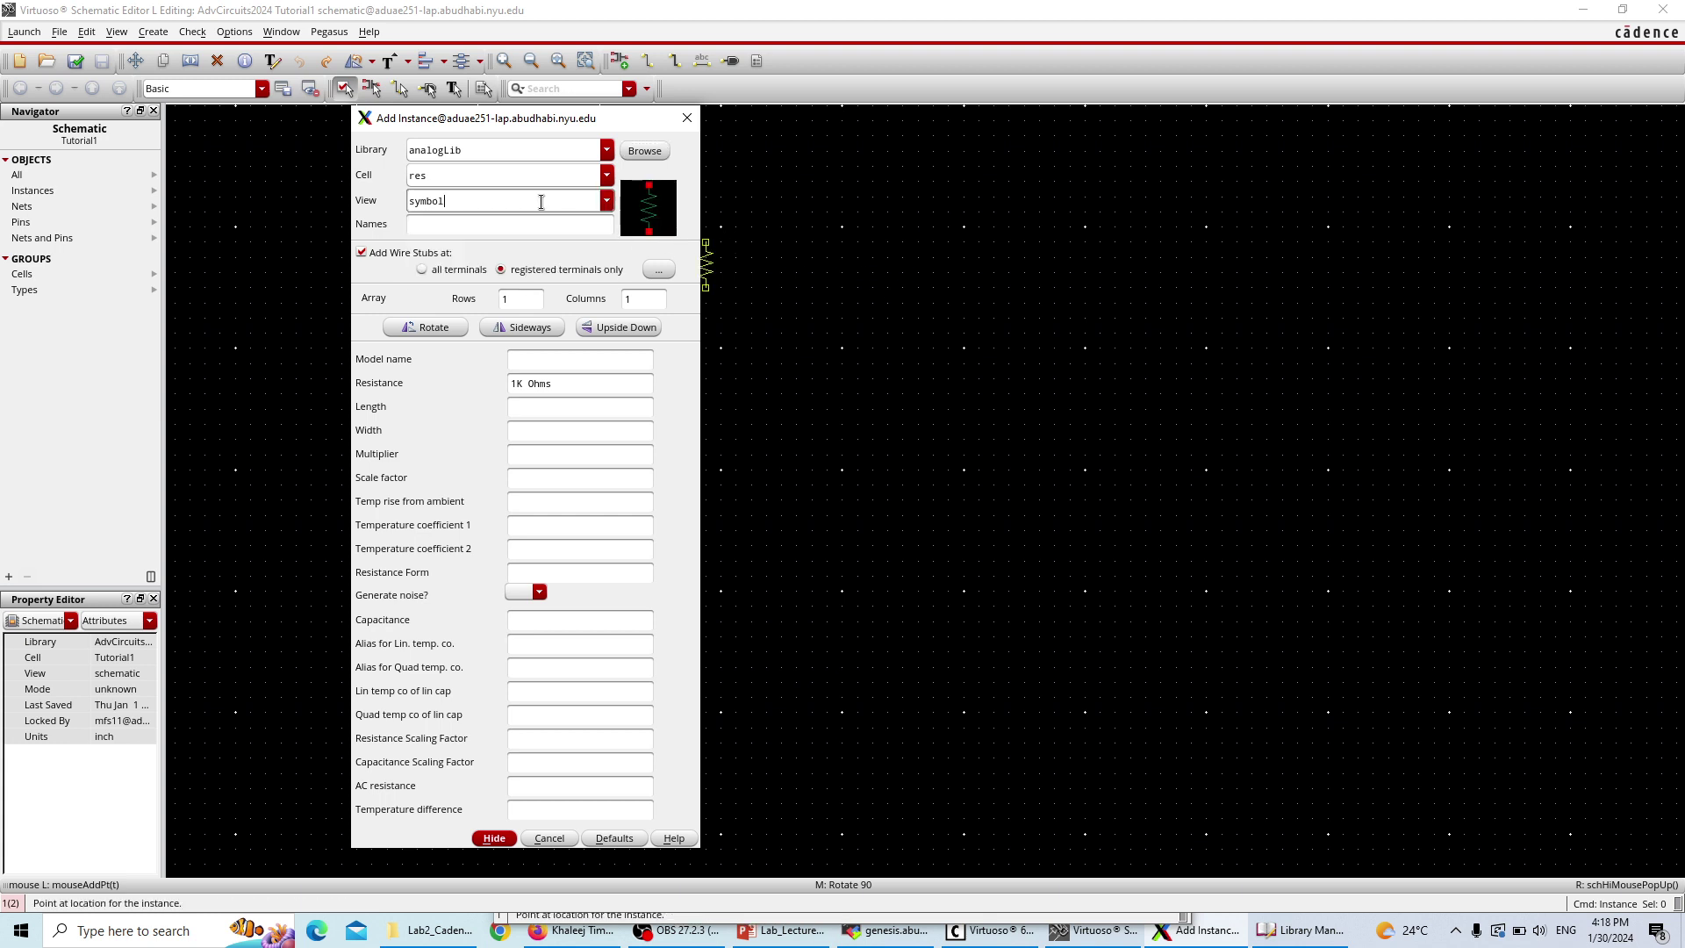
{"action": "left_click", "coordinate": [687, 118]}
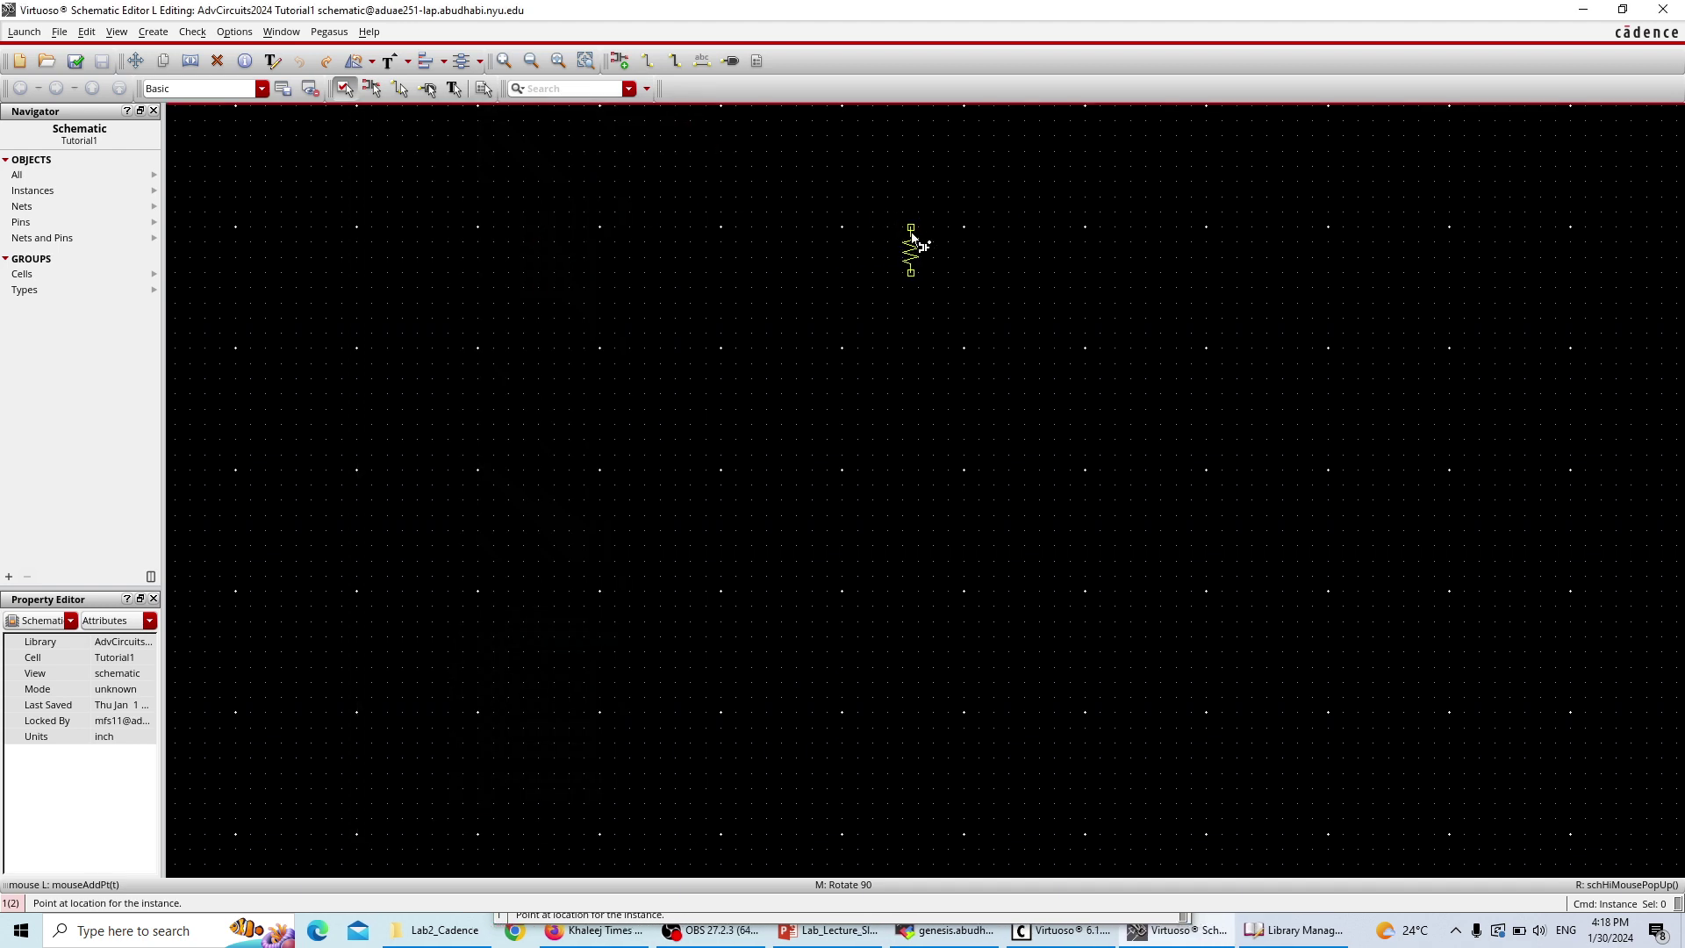
{"action": "left_click", "coordinate": [1085, 549]}
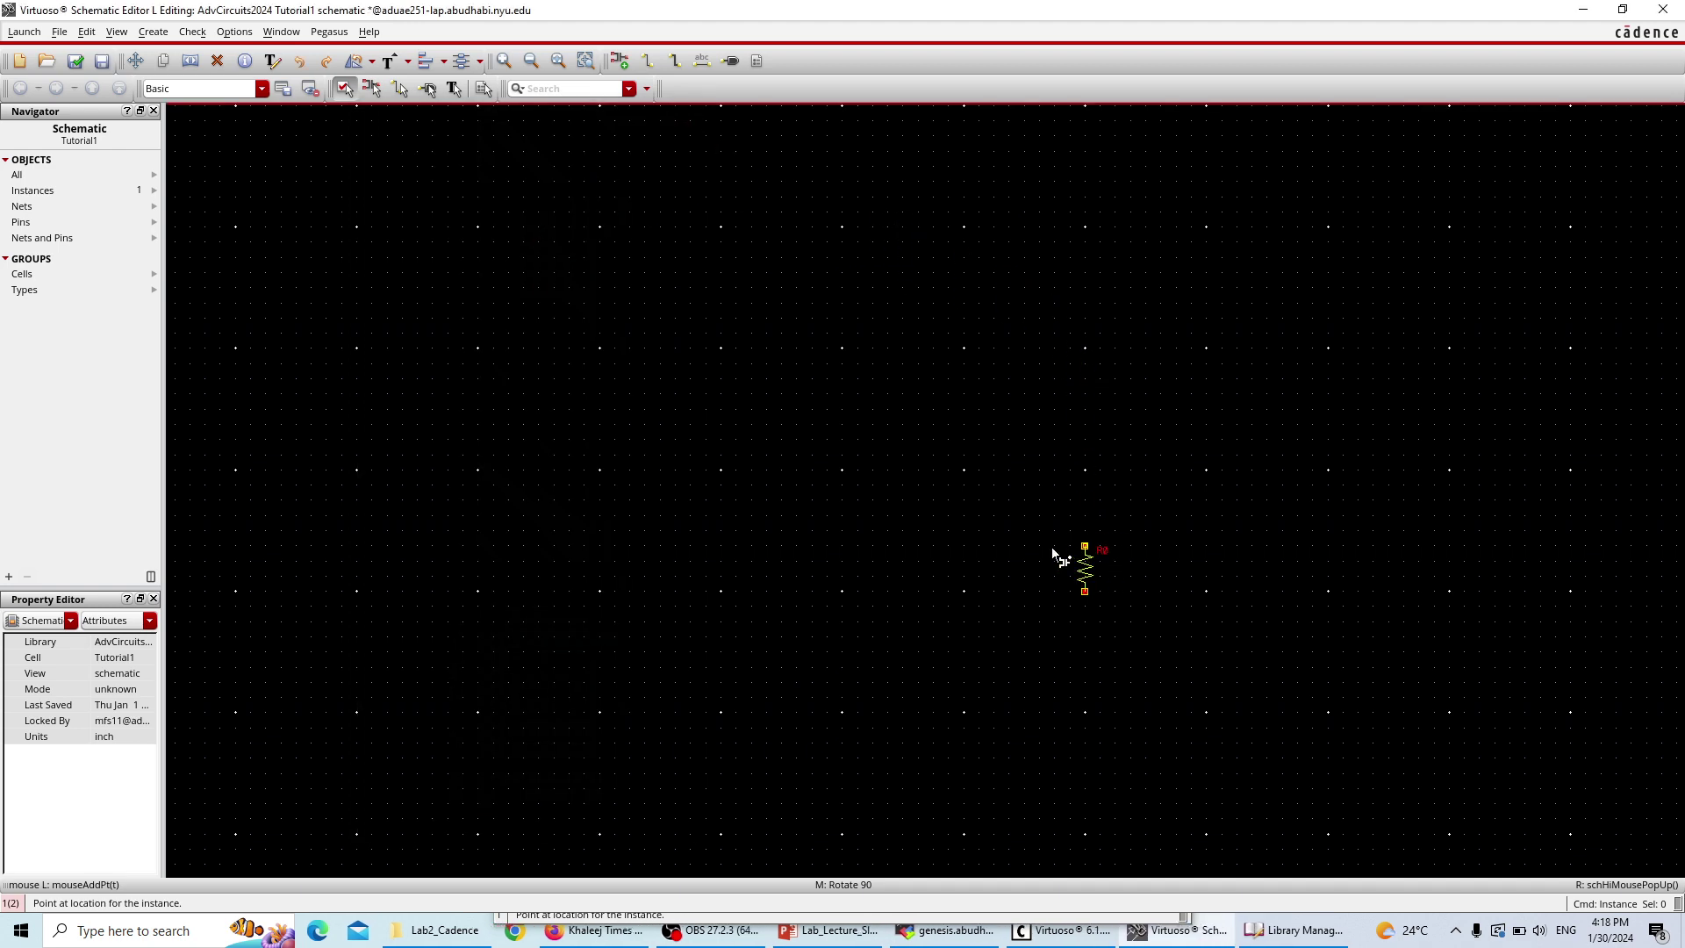
{"action": "left_click", "coordinate": [962, 548]}
{"action": "left_click", "coordinate": [1000, 486]}
- Check the circuit in PowerPoint and place a fourth, vertical resistor above and to the left of the others, ending instance placement
{"action": "middle_click", "coordinate": [901, 474]}
{"action": "key", "text": "alt+Tab"}
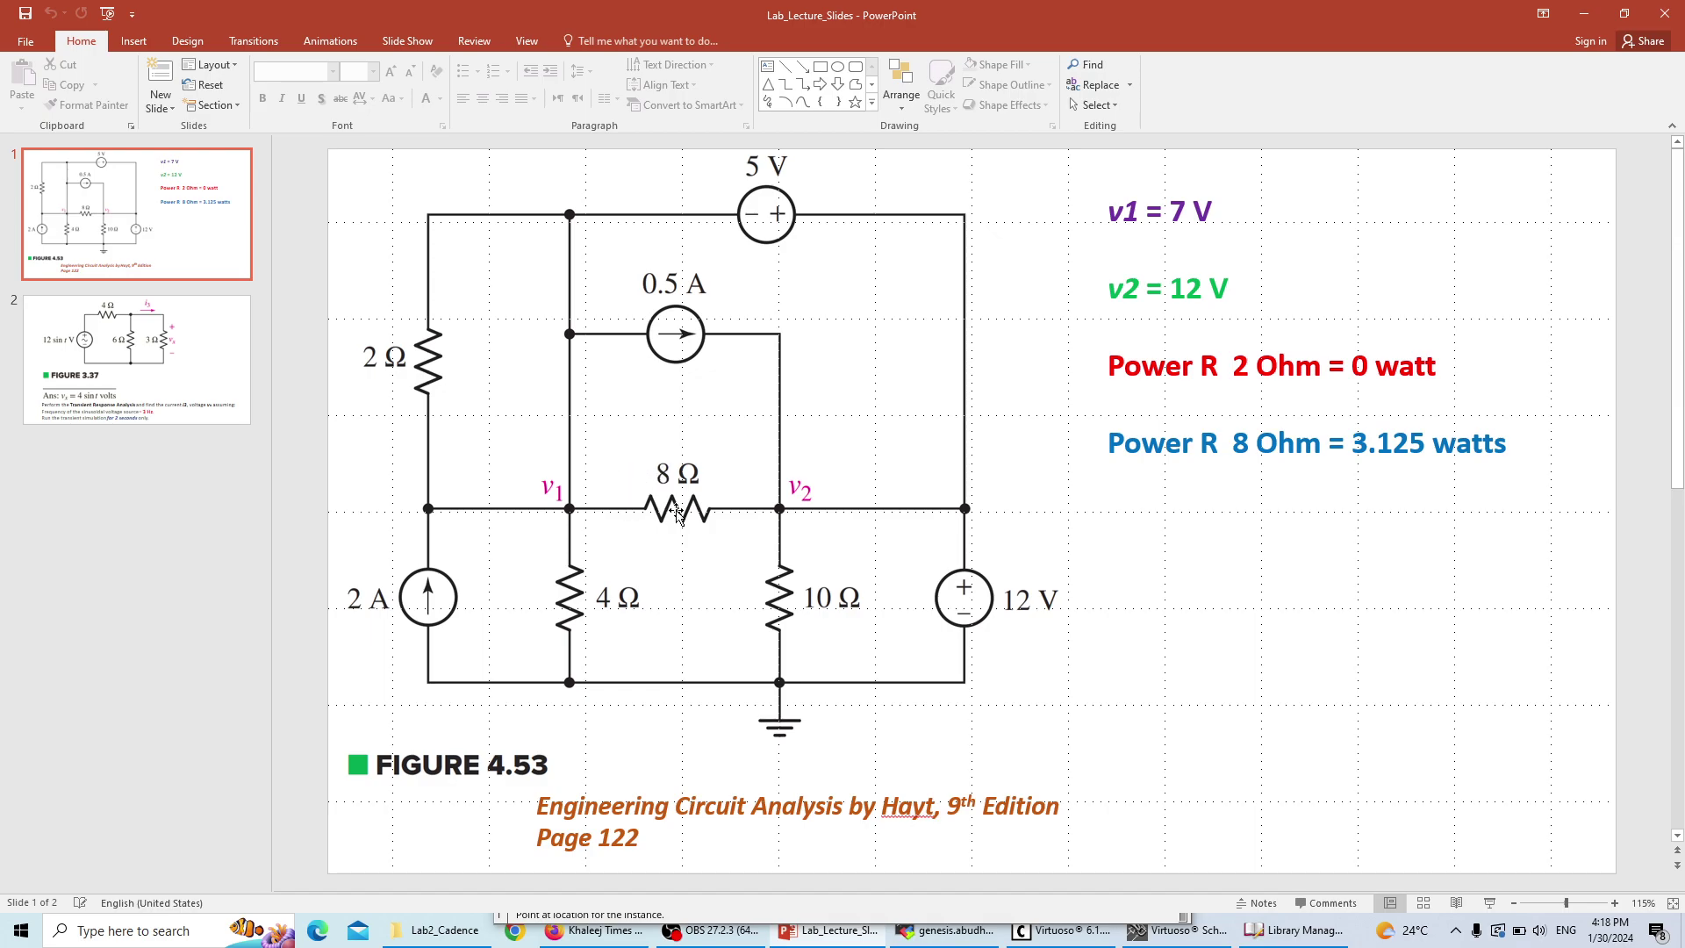
{"action": "key", "text": "alt+Tab"}
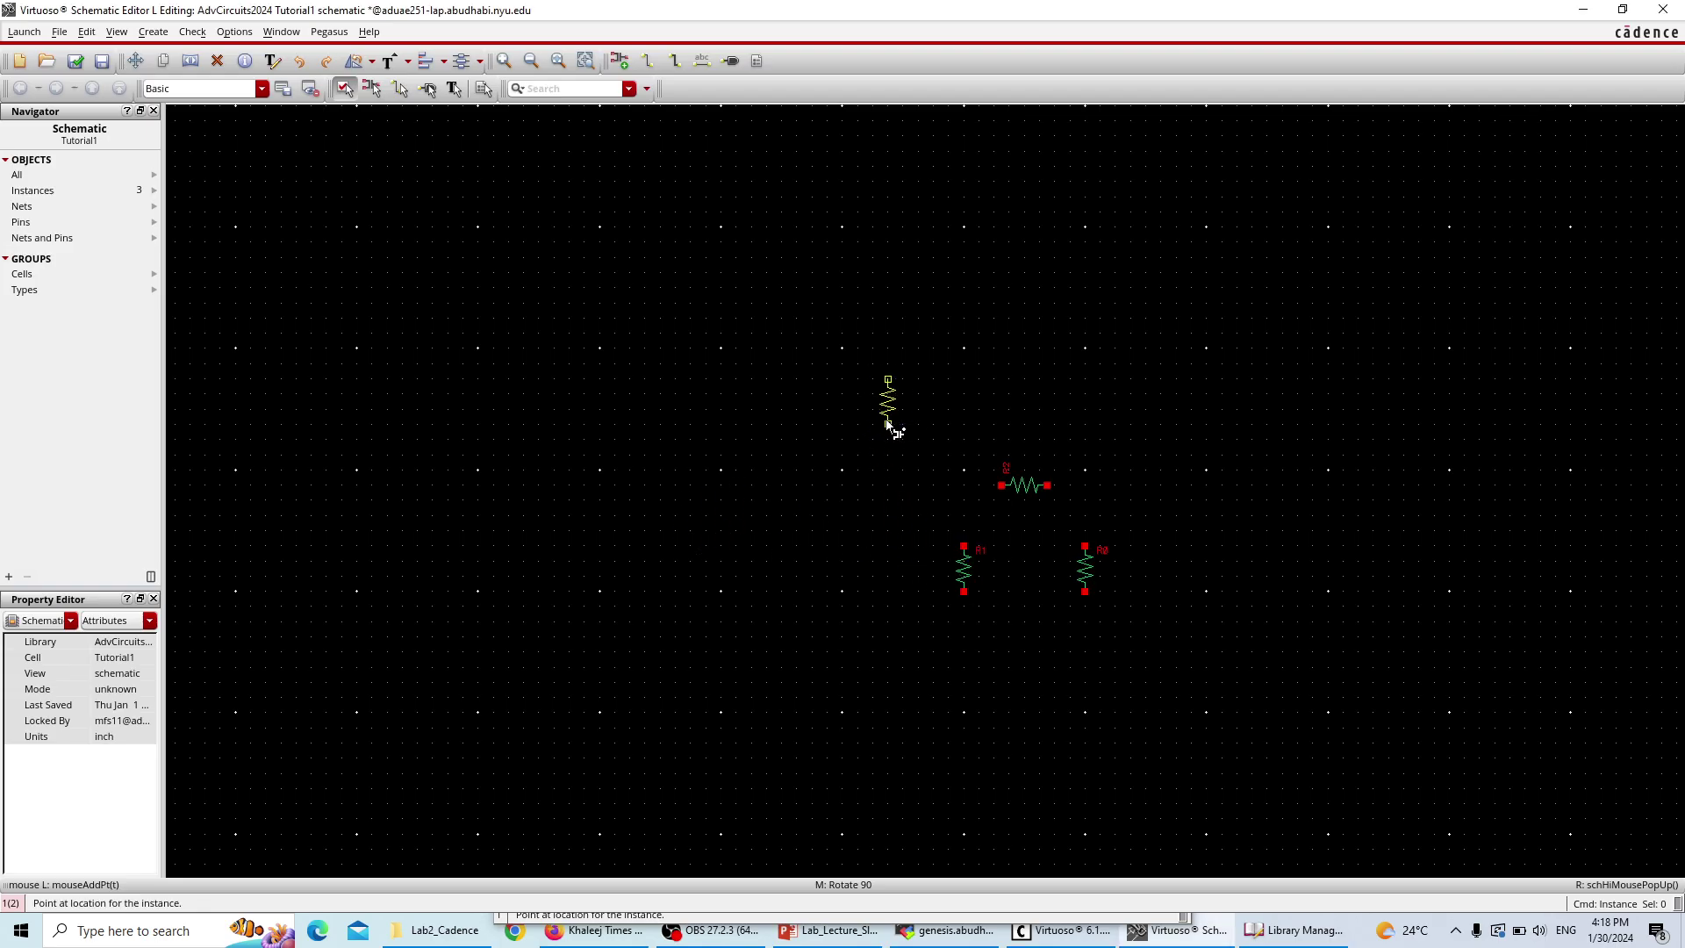
{"action": "left_click", "coordinate": [880, 423]}
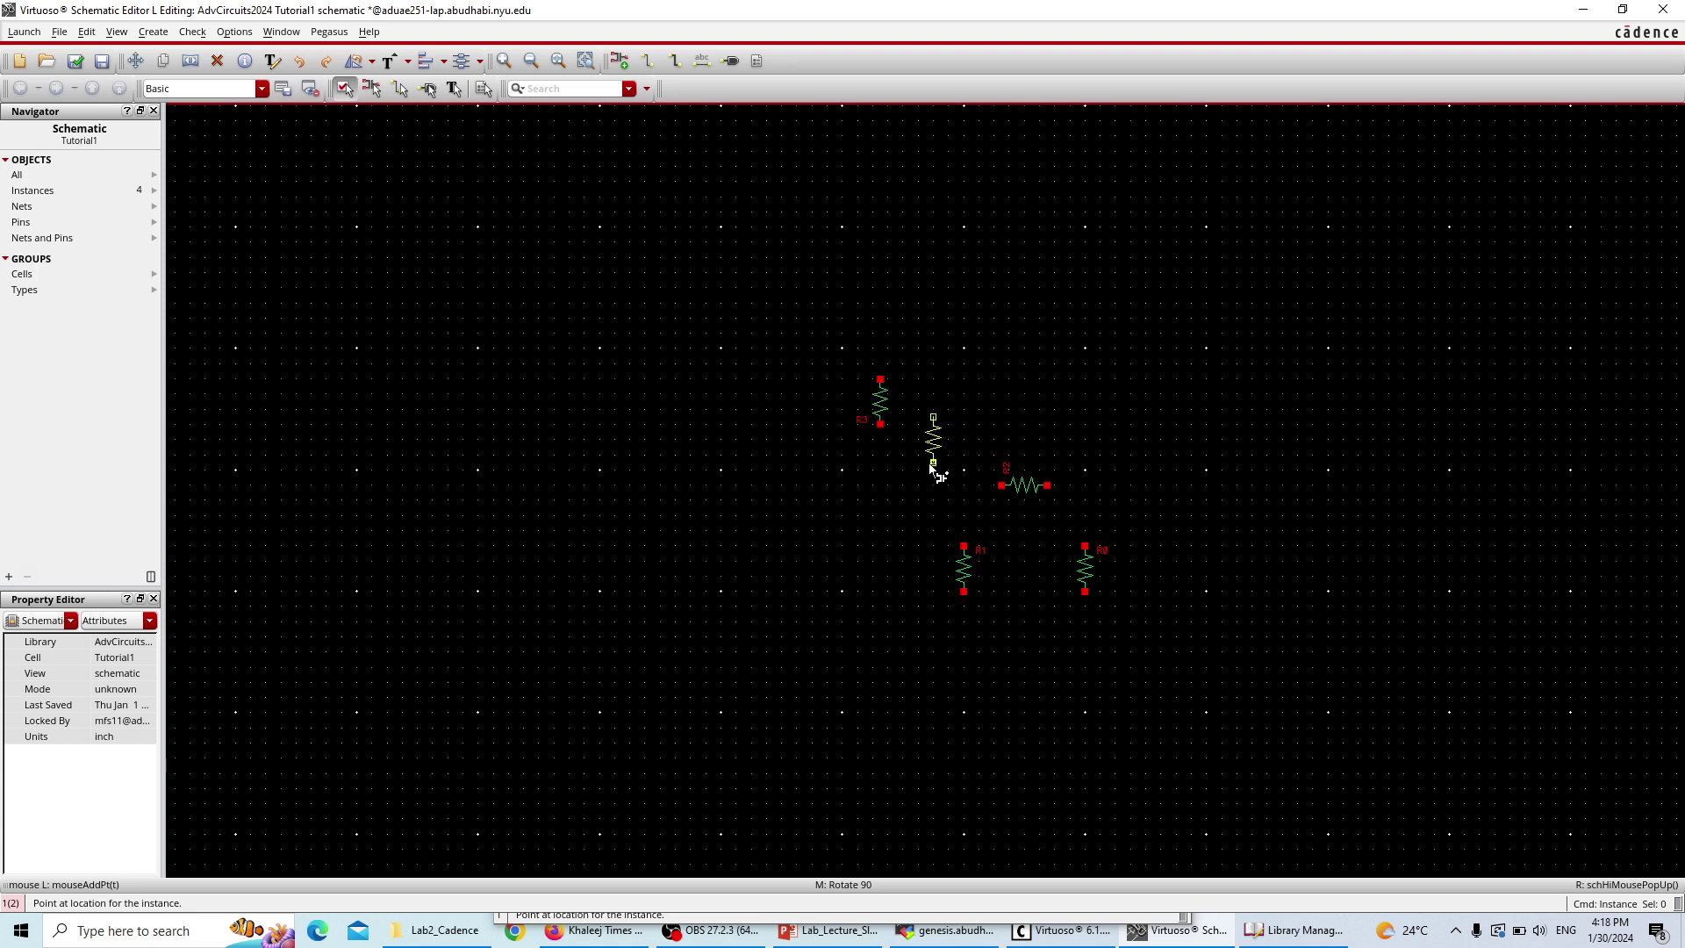
{"action": "key", "text": "Escape"}
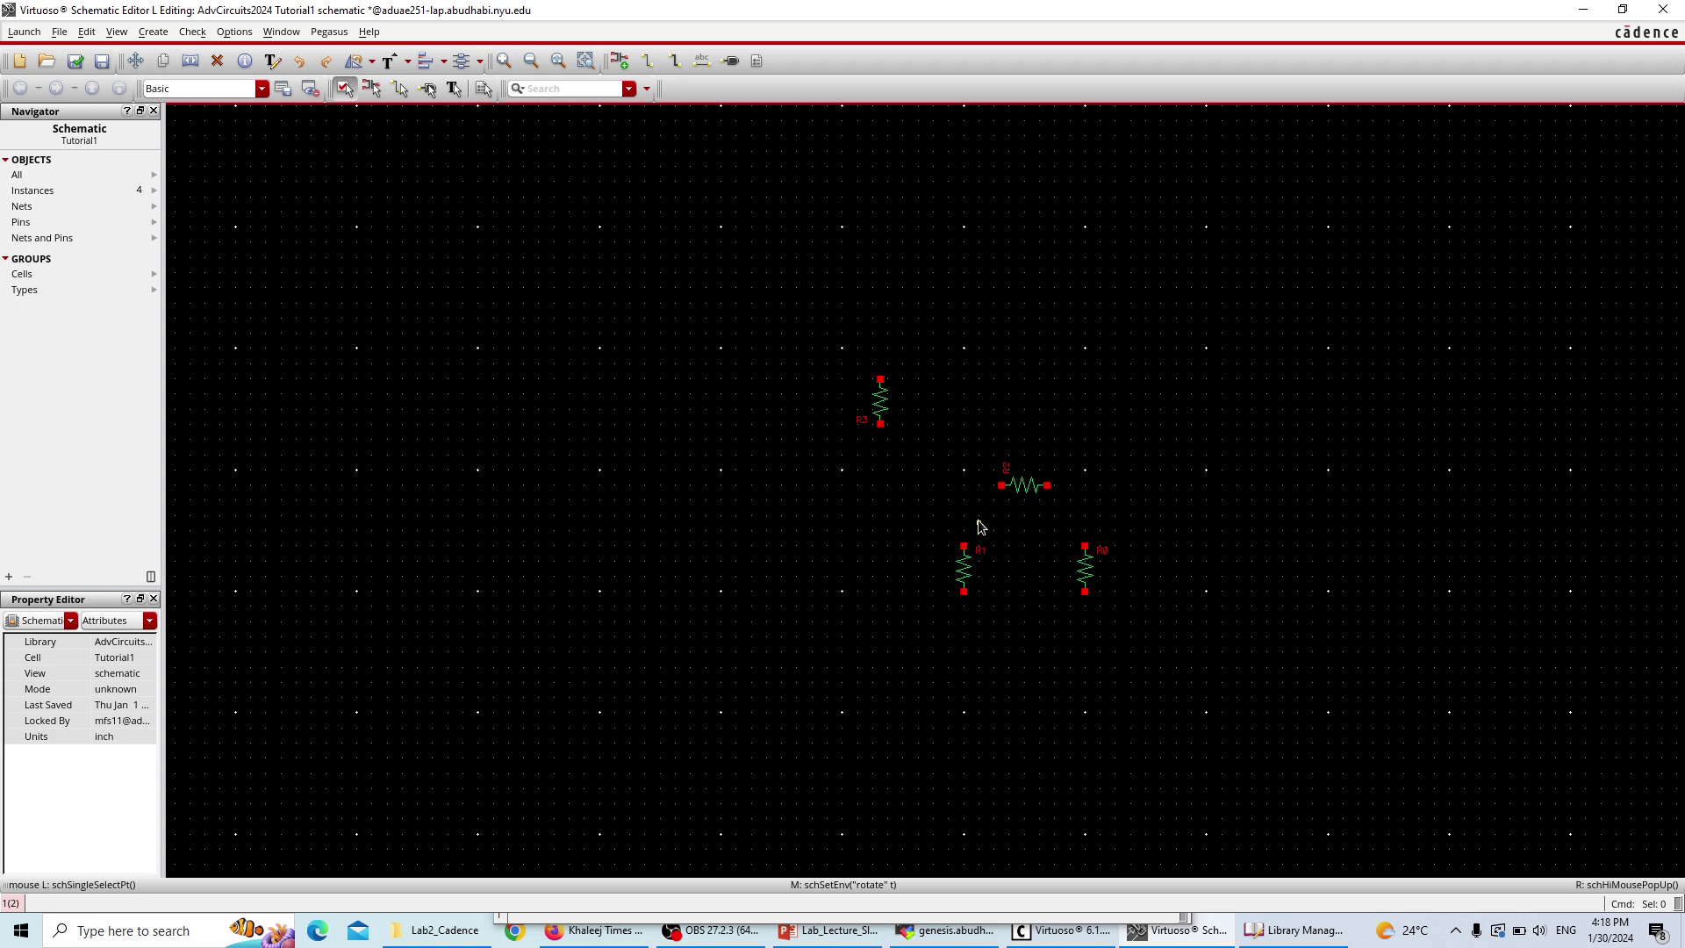
{"action": "key", "text": "alt+Tab"}
{"action": "key", "text": "alt+Tab"}
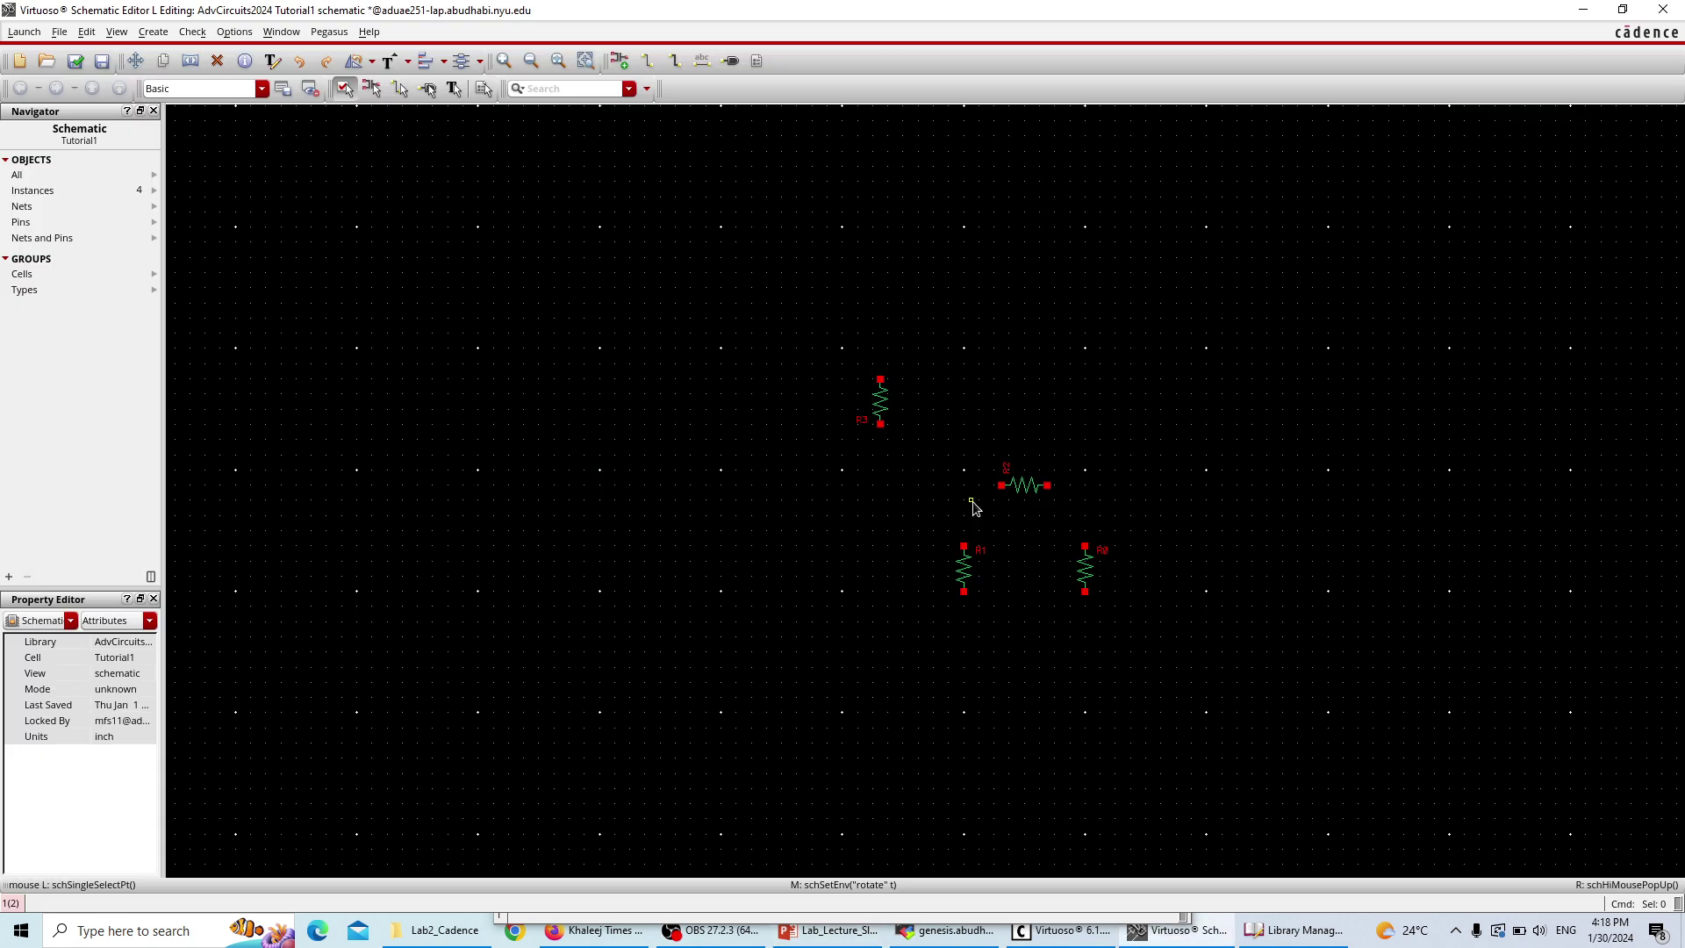
- Add a vdc instance from analogLib and, after checking the circuit in PowerPoint, place it vertically to the right of the two lower resistors
{"action": "key", "text": "i"}
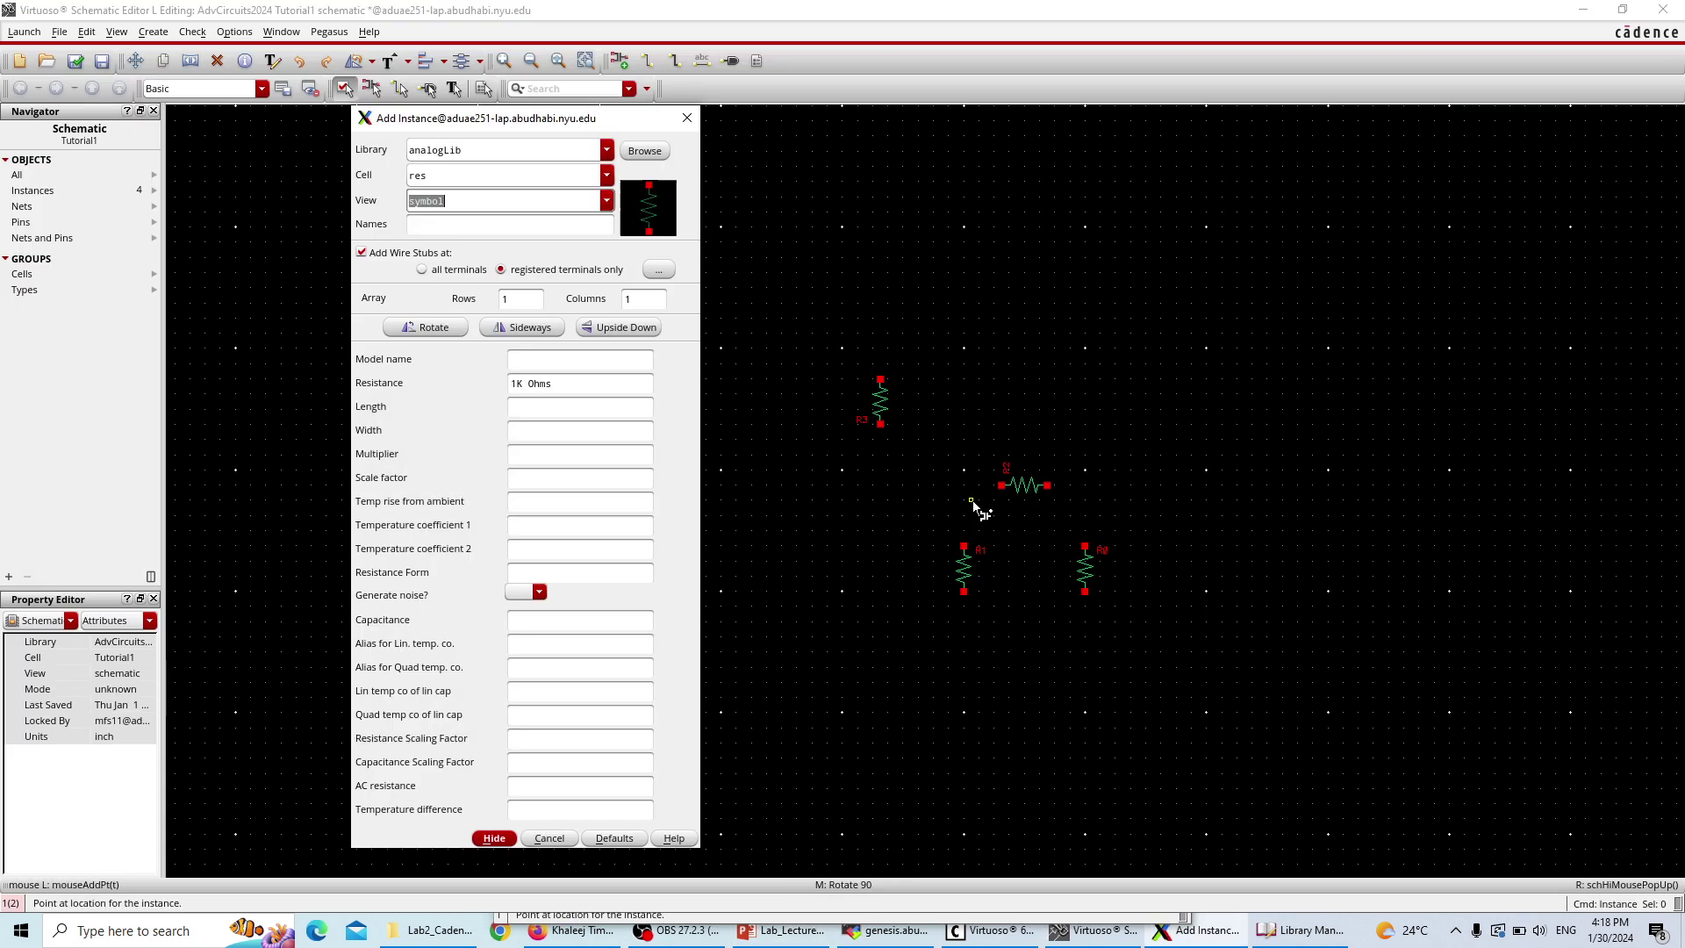
{"action": "double_click", "coordinate": [432, 176]}
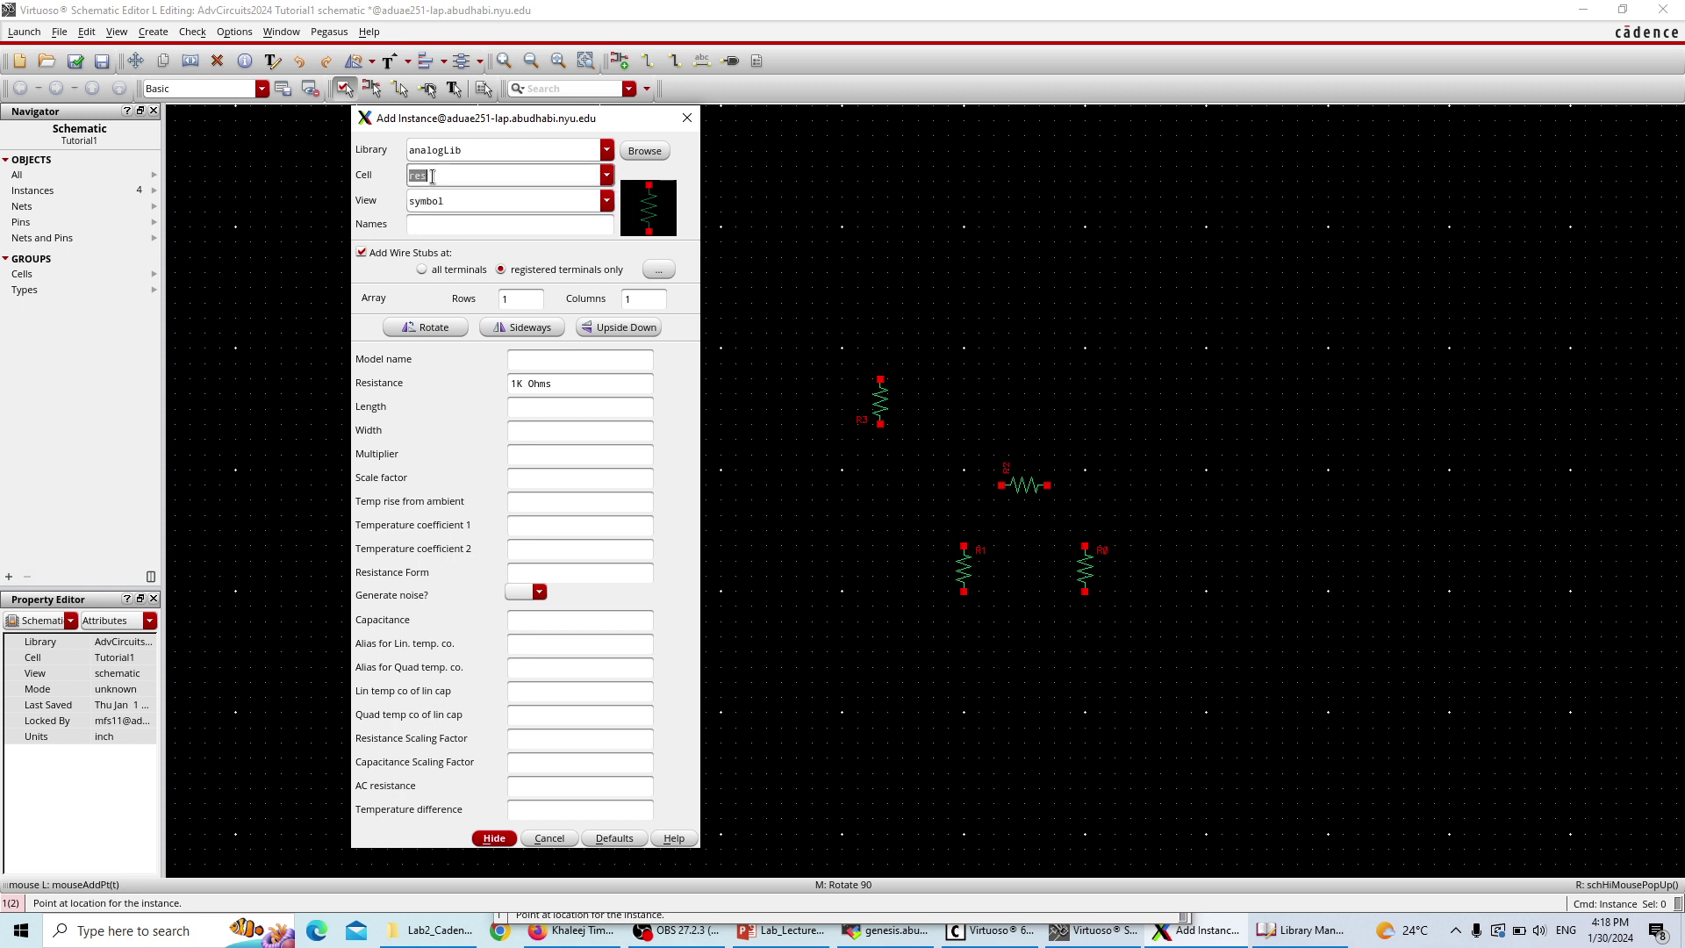
{"action": "type", "text": "vdc"}
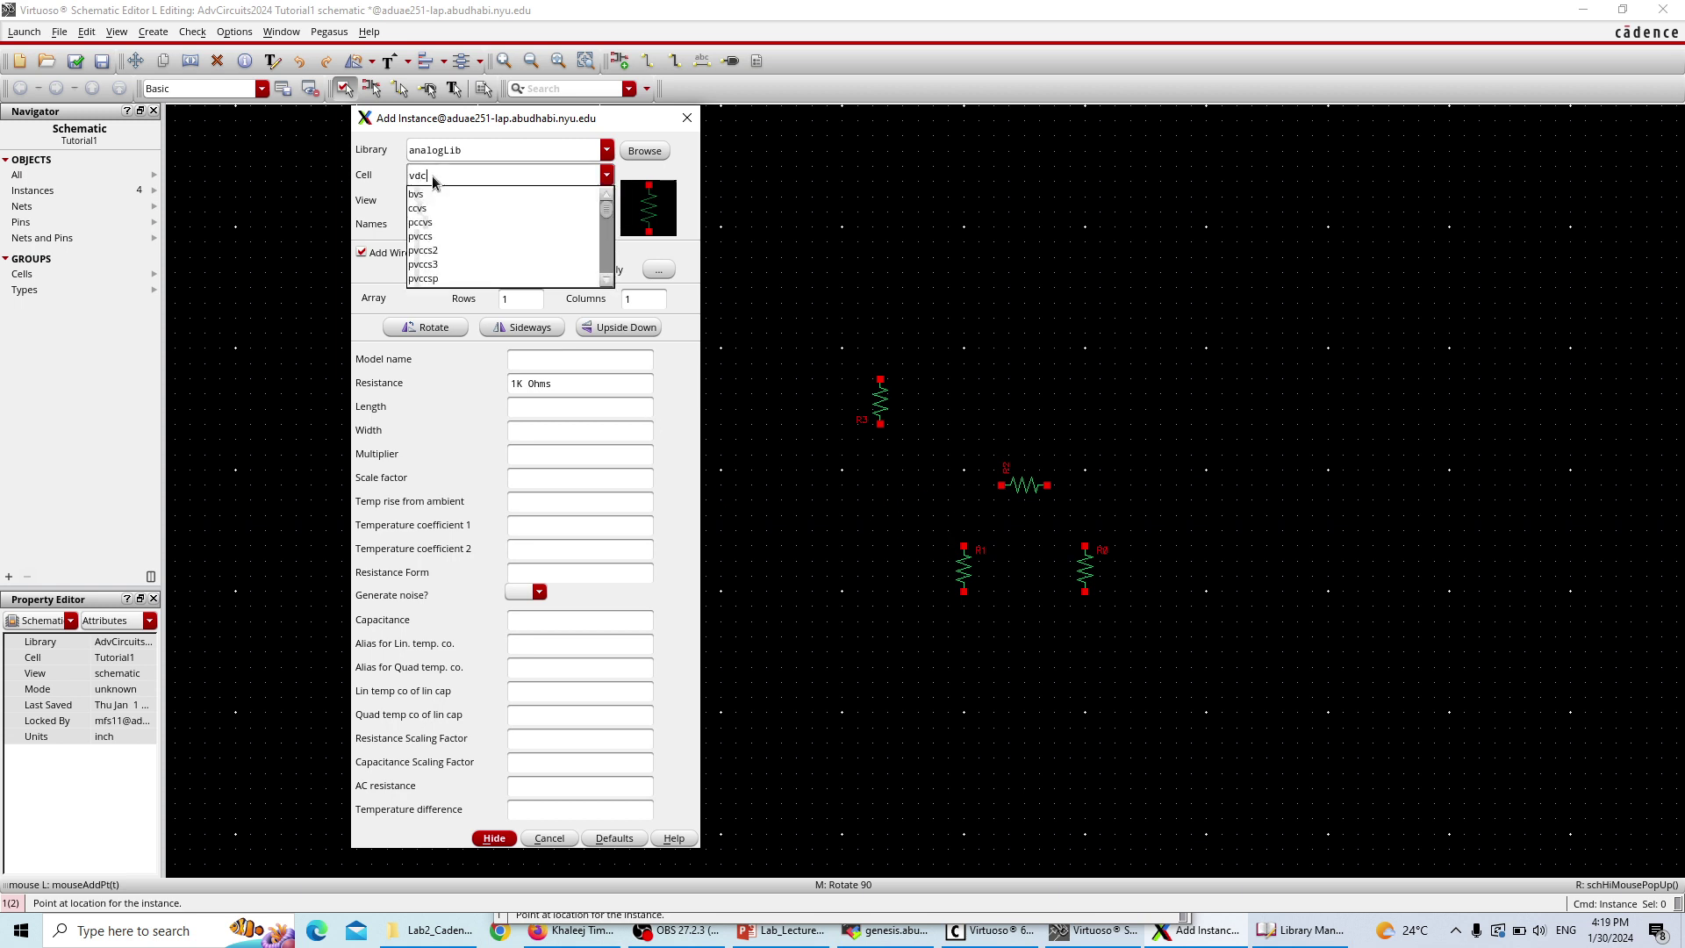
{"action": "left_click", "coordinate": [501, 195]}
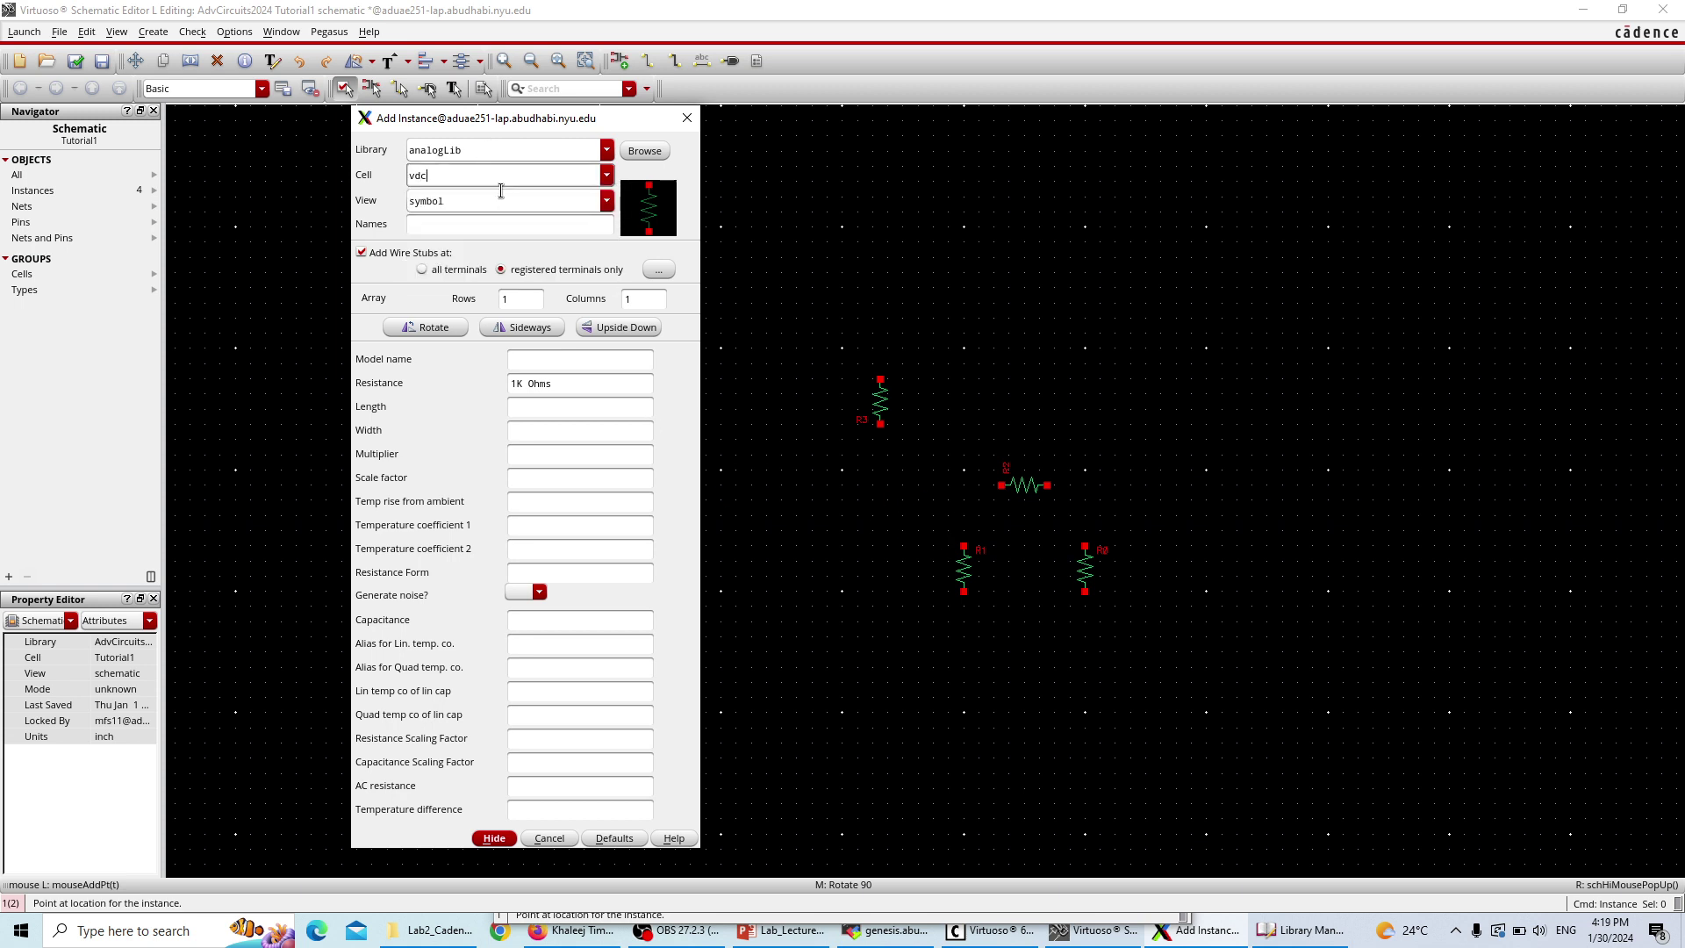
{"action": "key", "text": "Tab"}
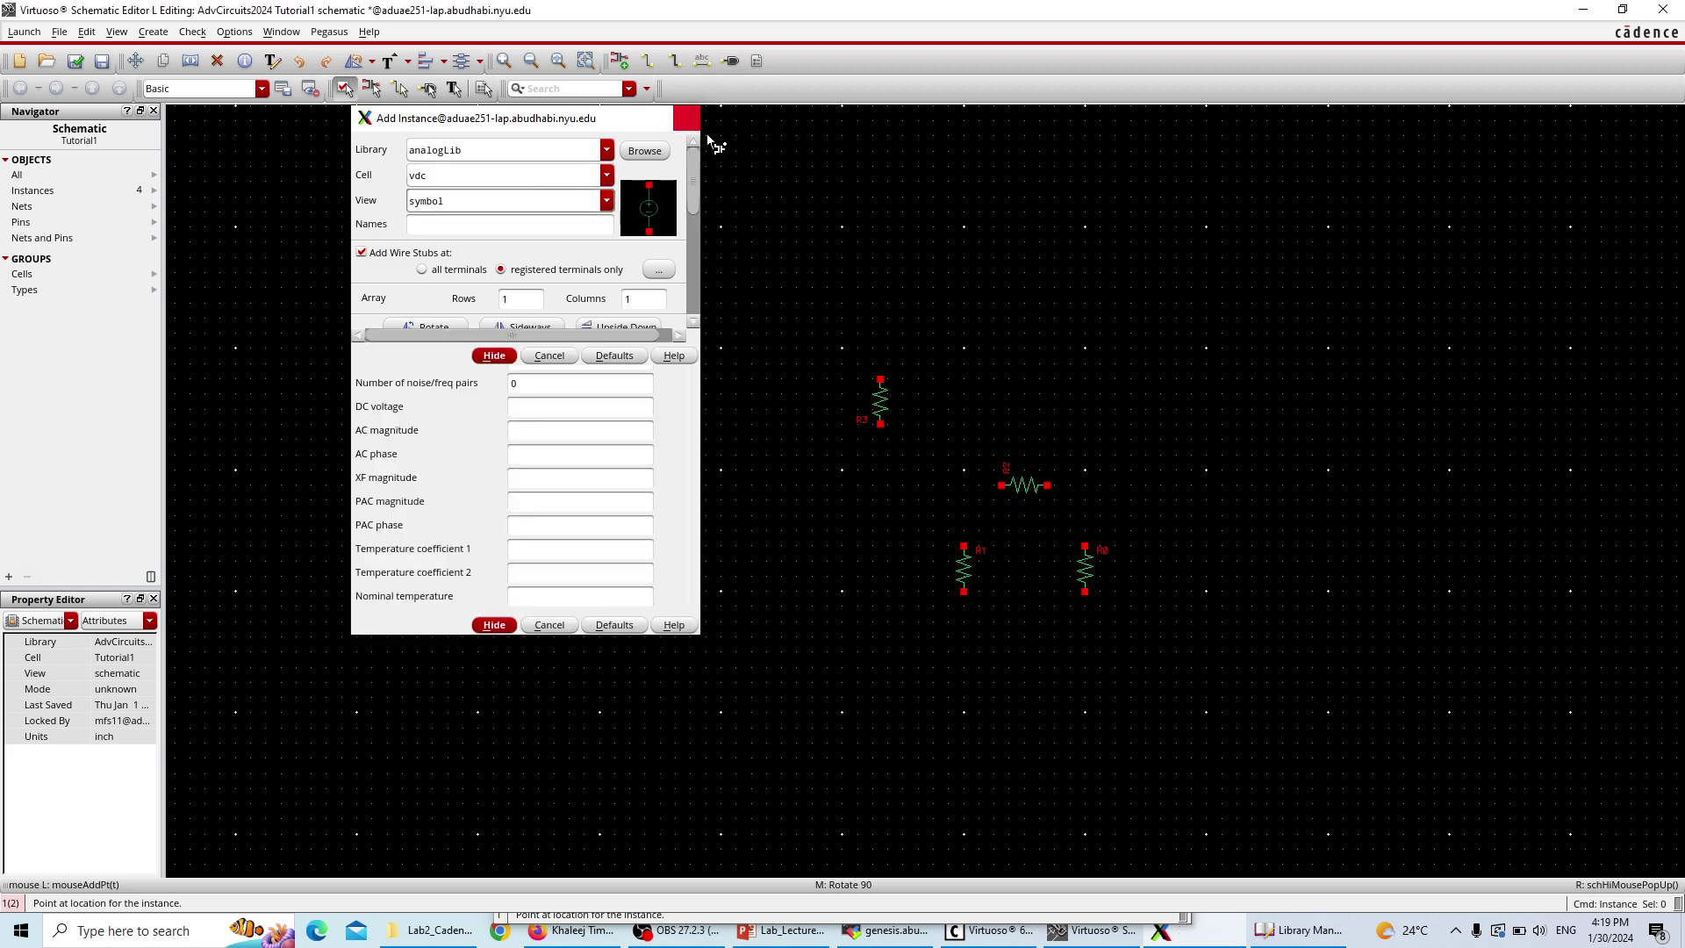
{"action": "key", "text": "alt+Tab"}
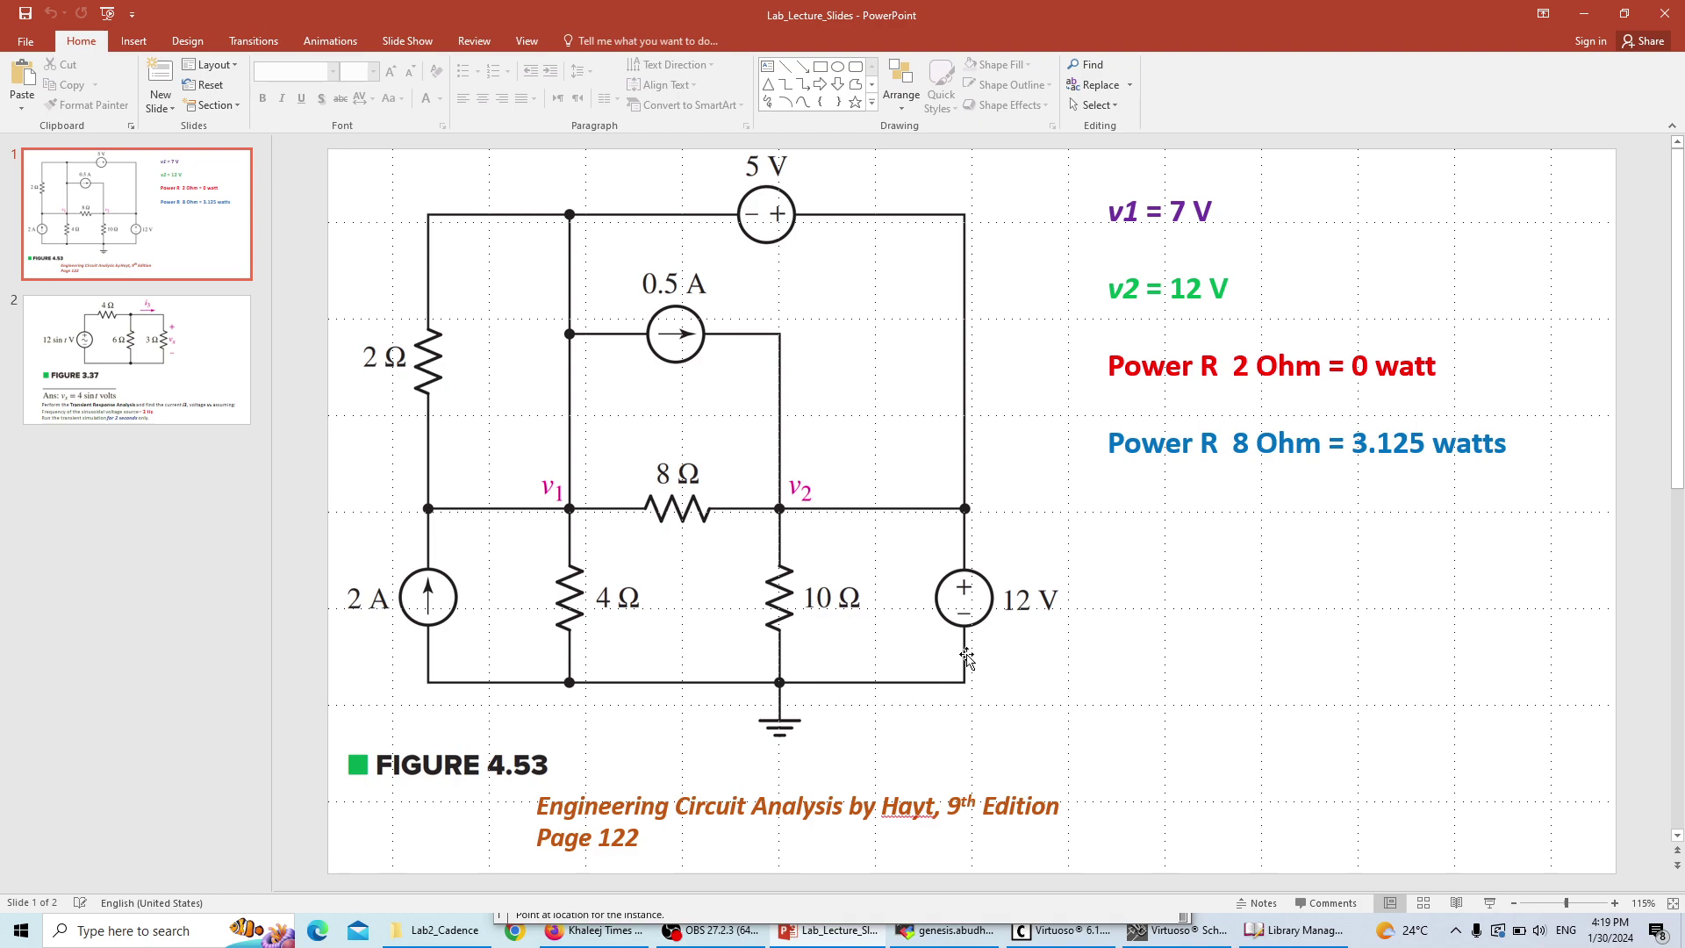
{"action": "key", "text": "alt+Tab"}
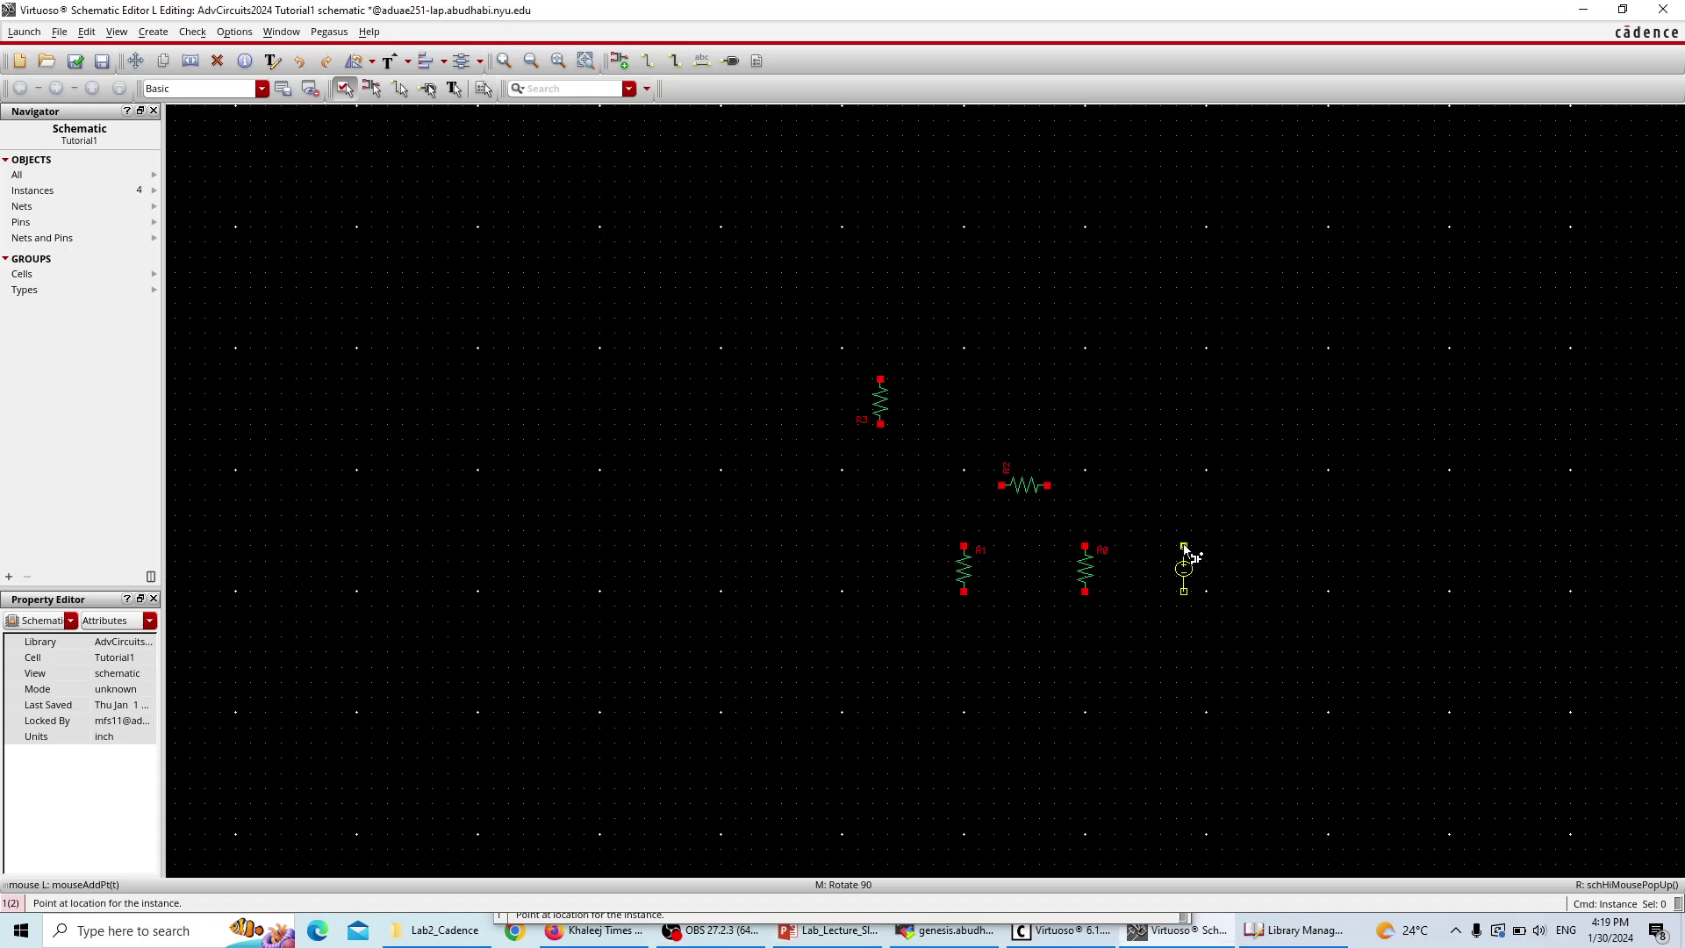
- Check the 5 V source's polarity in PowerPoint and place a second vdc source horizontally above the resistors, positive terminal facing right
{"action": "key", "text": "alt+Tab"}
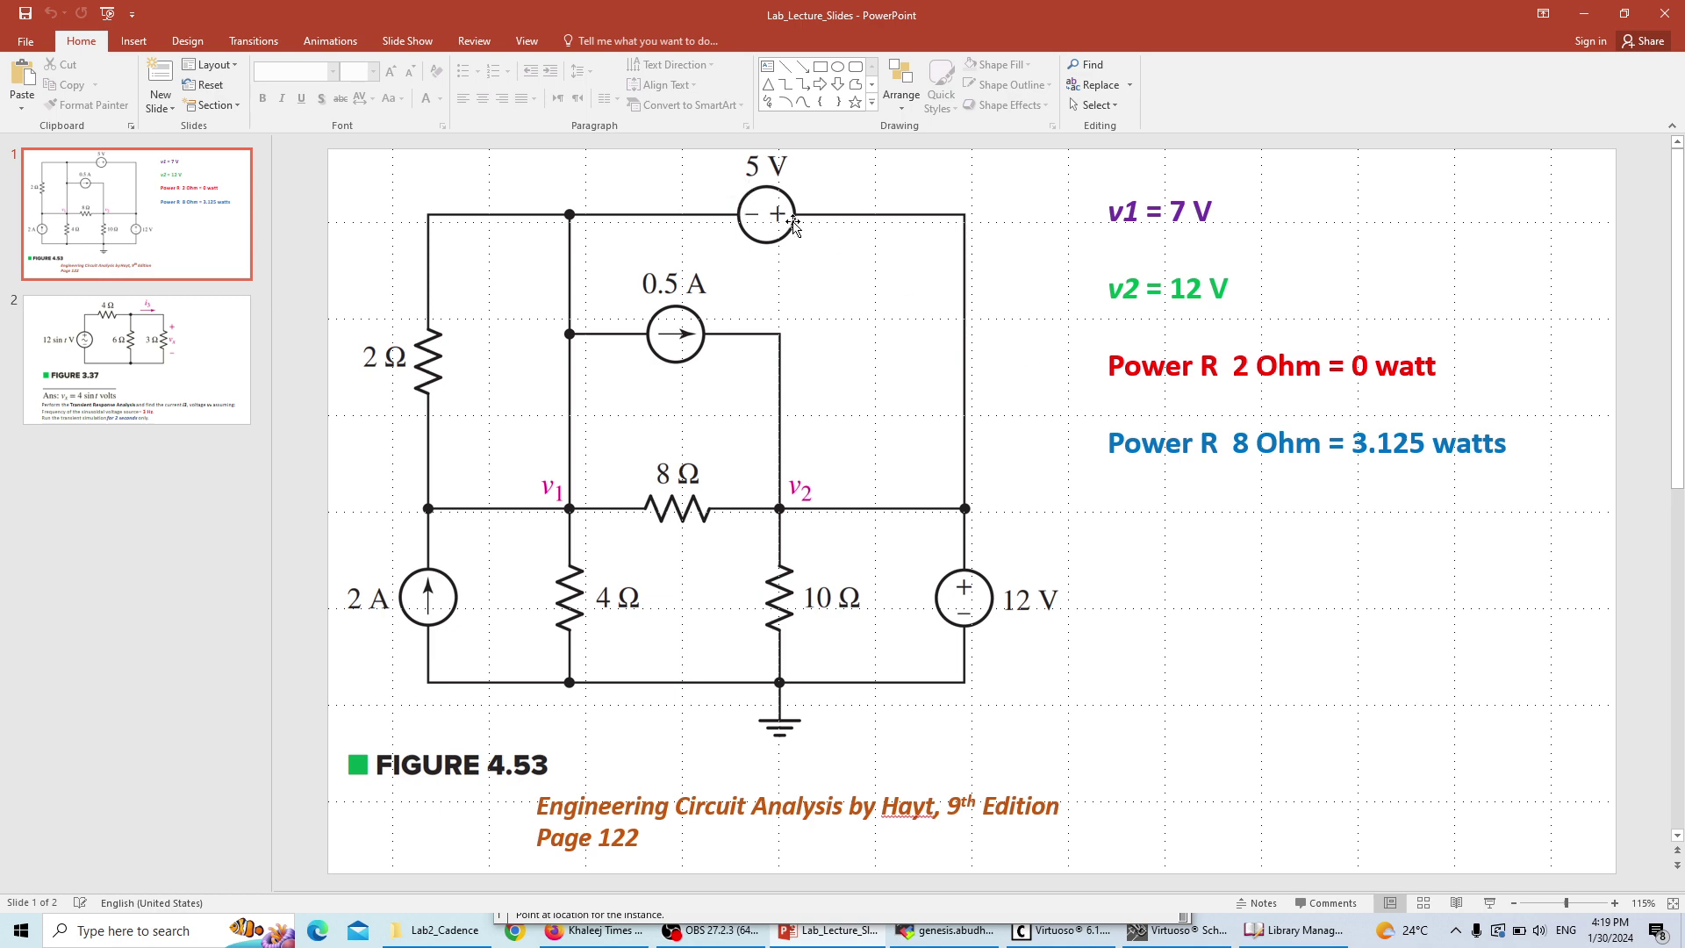
{"action": "key", "text": "alt+Tab"}
{"action": "key", "text": "alt+Tab"}
{"action": "key", "text": "alt+Tab"}
{"action": "middle_click", "coordinate": [1388, 326]}
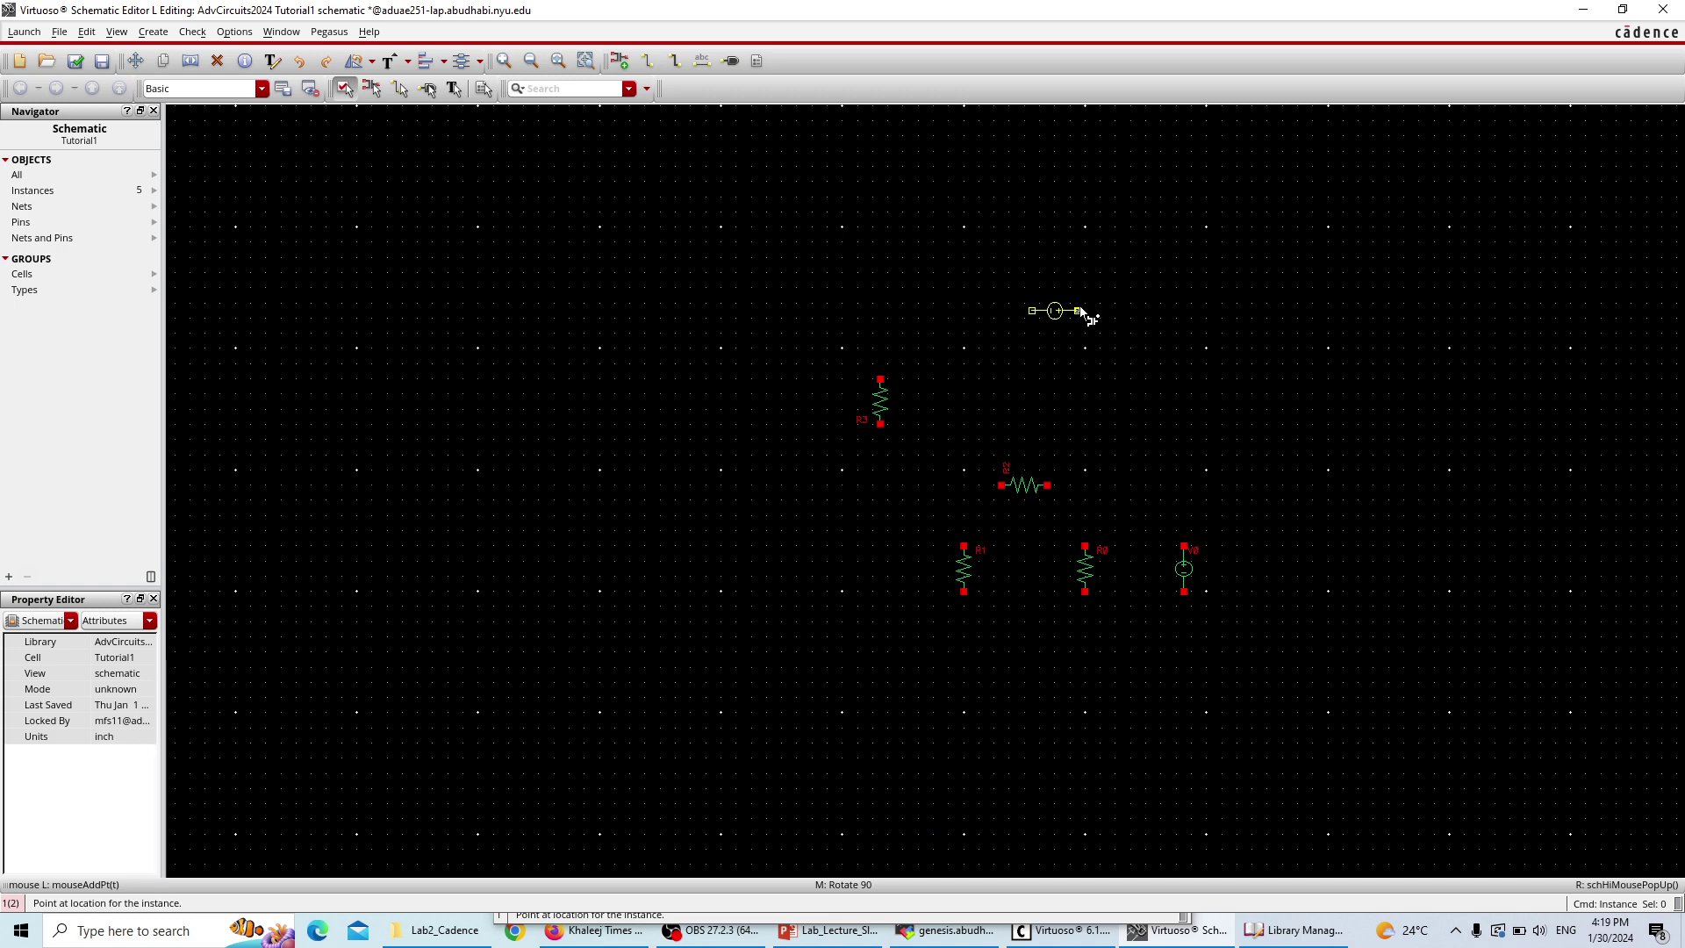
{"action": "left_click", "coordinate": [1081, 312]}
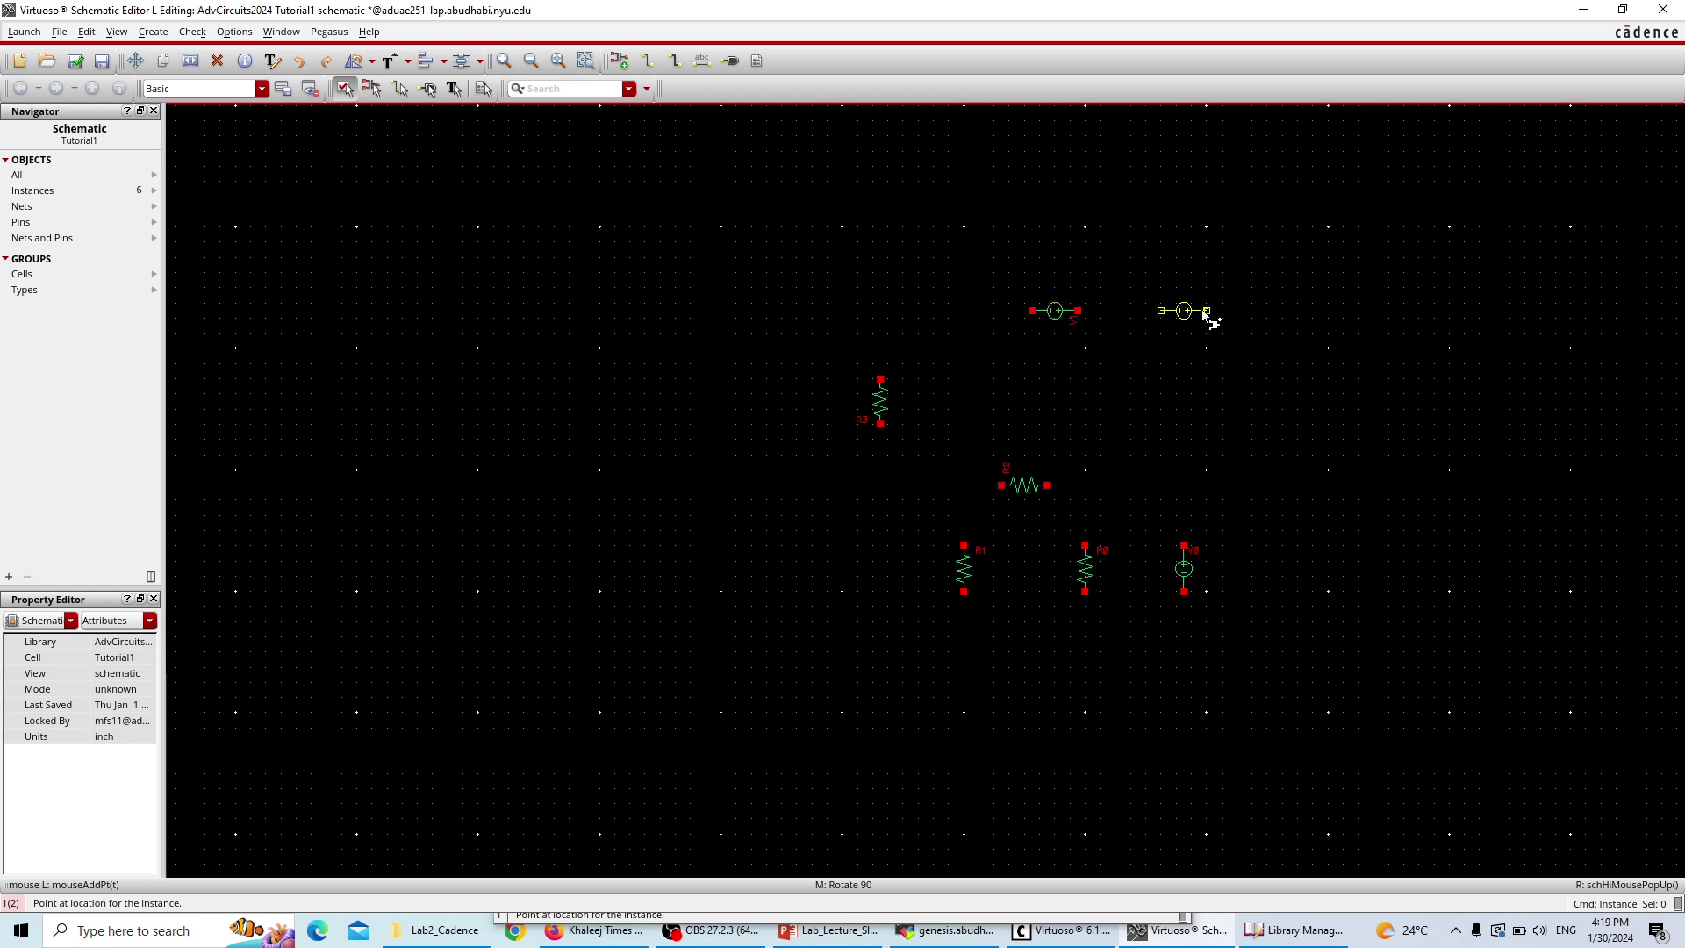
- Check the current sources in PowerPoint, stop placing voltage sources, and start adding an idc instance from analogLib
{"action": "key", "text": "alt+Tab"}
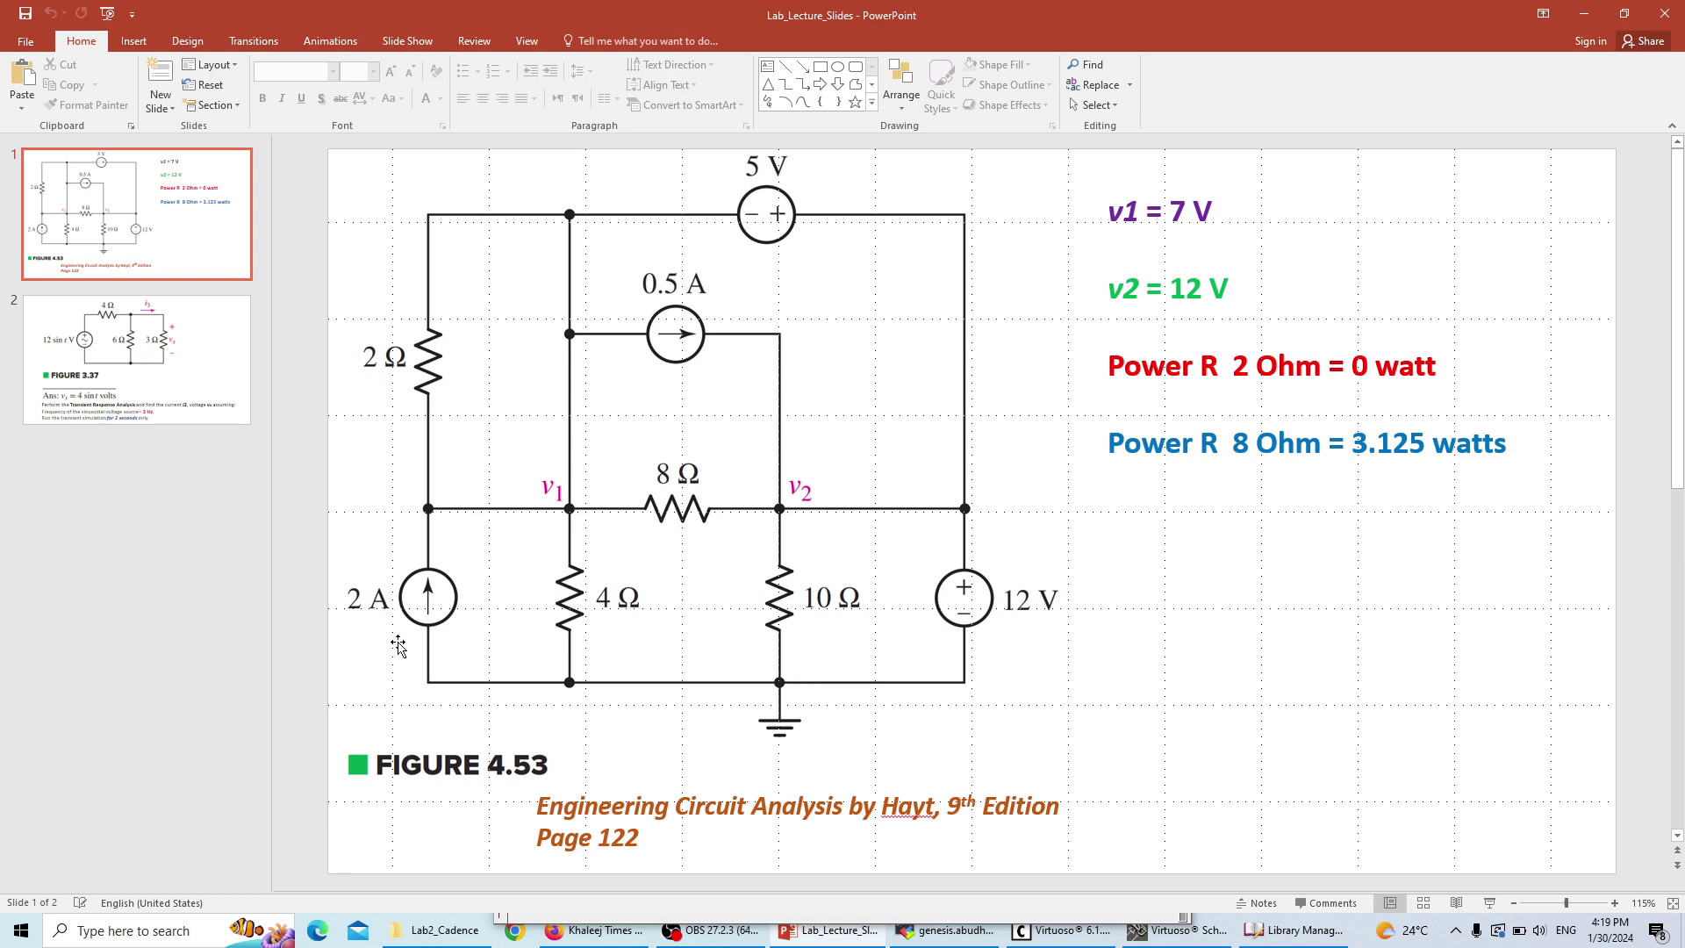
{"action": "key", "text": "alt+Tab"}
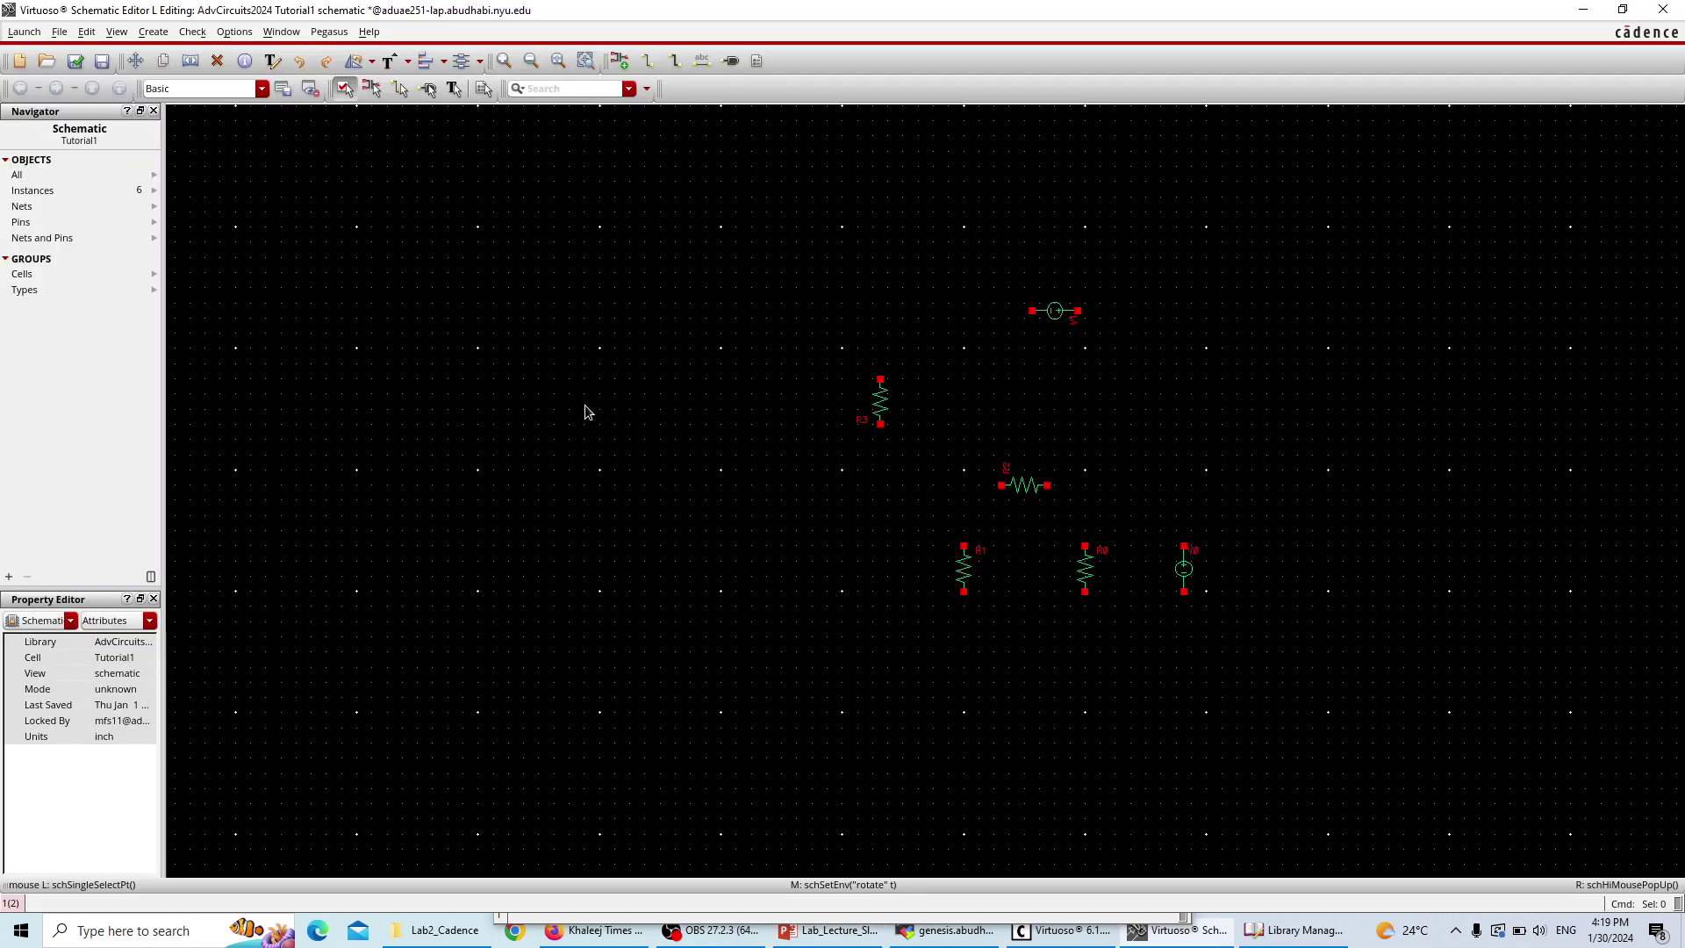
{"action": "key", "text": "i"}
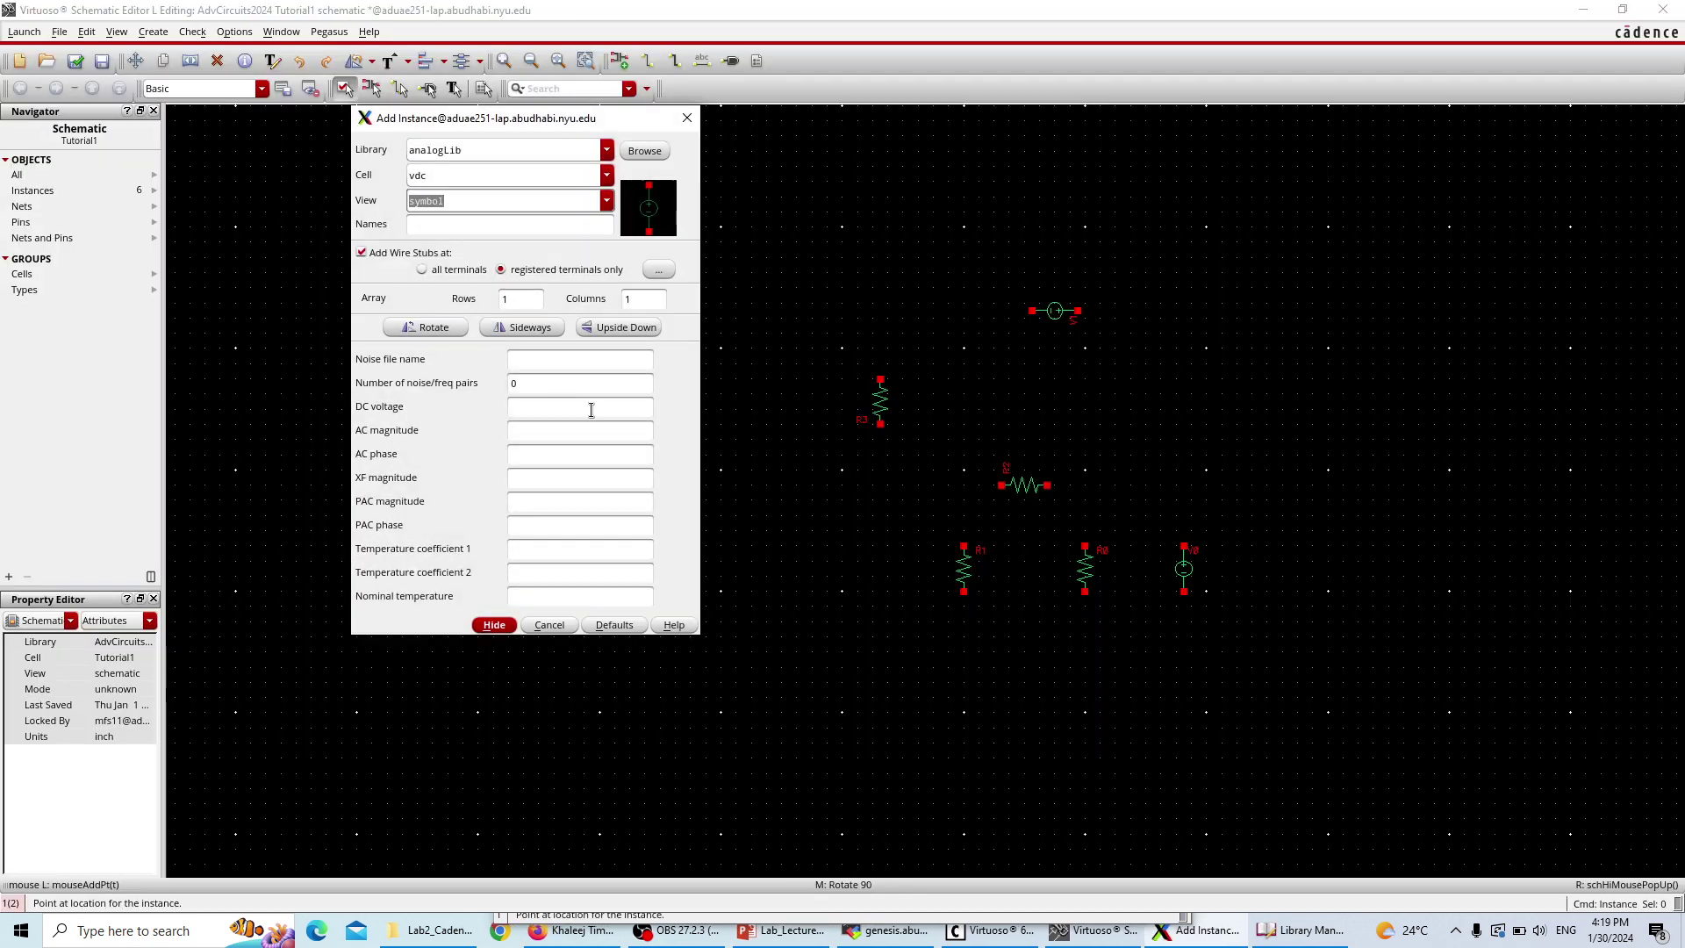
{"action": "key", "text": "shift+Tab"}
{"action": "type", "text": "idc"}
{"action": "left_click", "coordinate": [555, 194]}
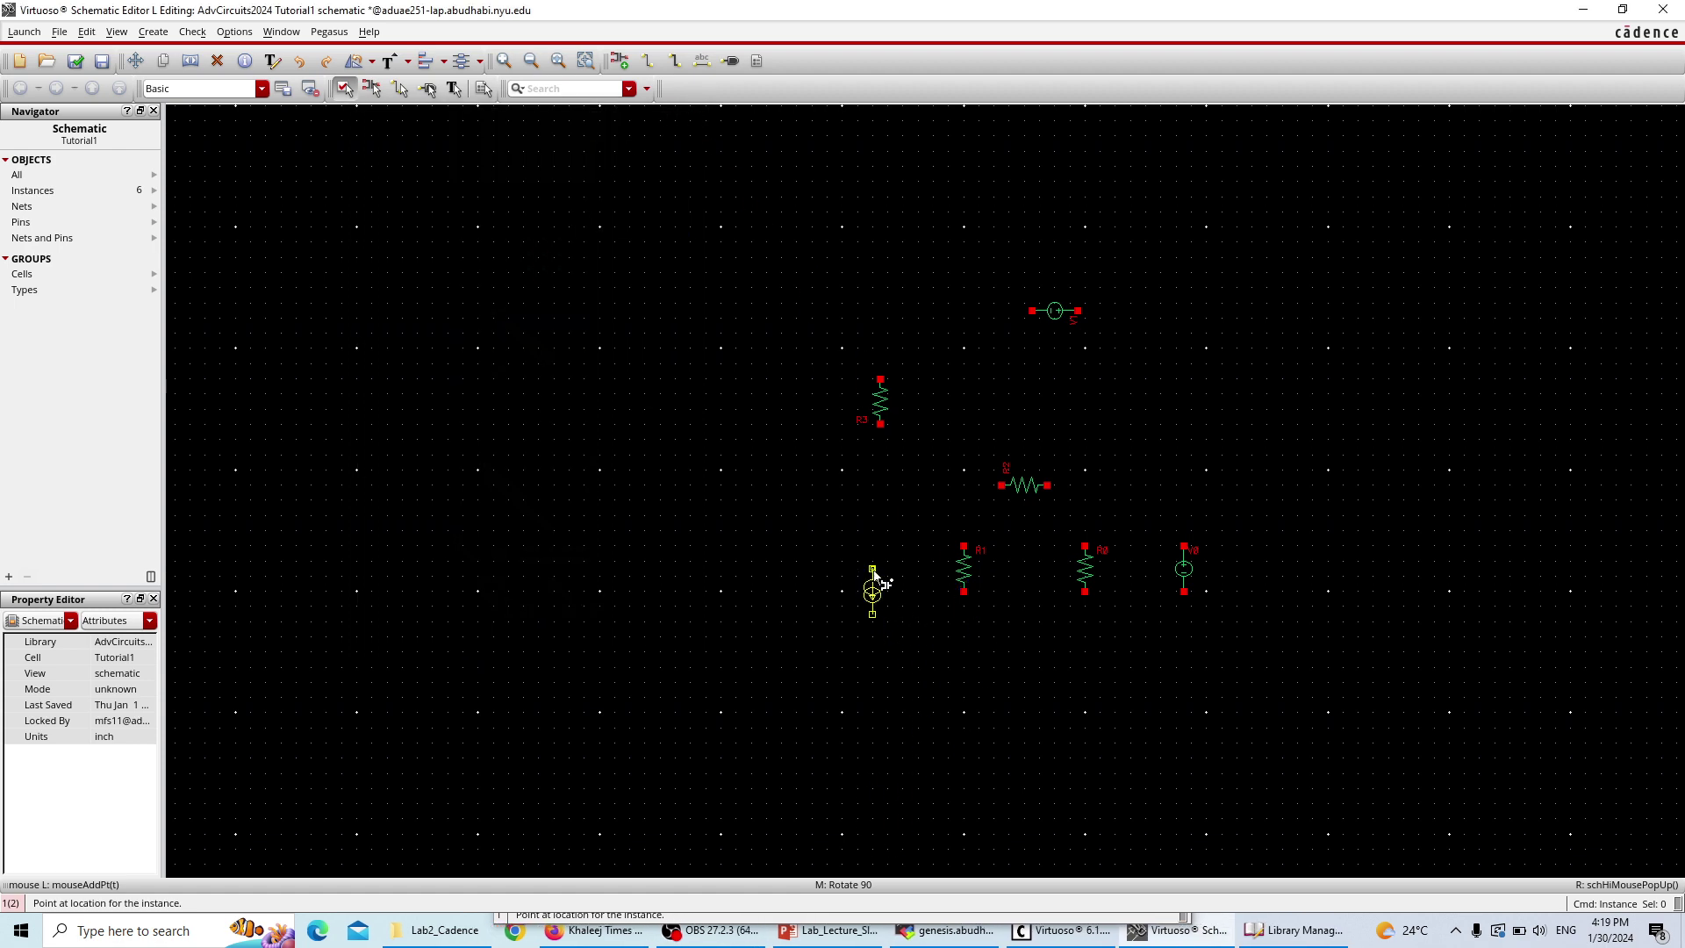
- Check the 2 A source's direction in PowerPoint and place the idc source vertically below R3, with its arrow pointing up
{"action": "key", "text": "alt+Tab"}
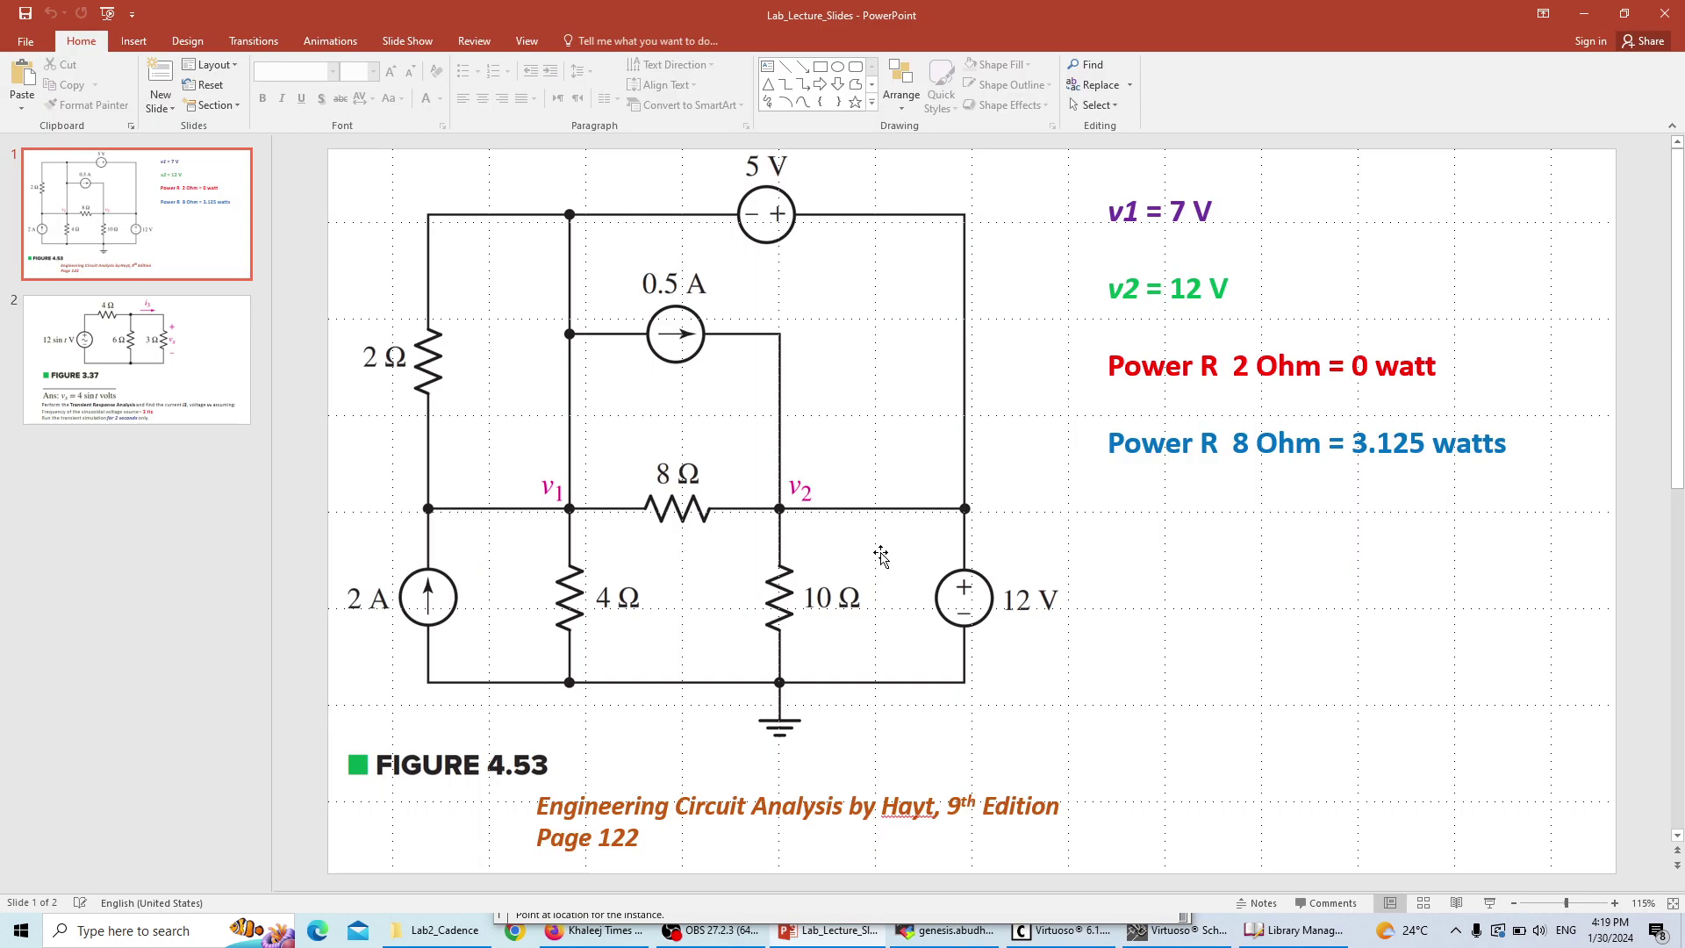
{"action": "key", "text": "alt+Tab"}
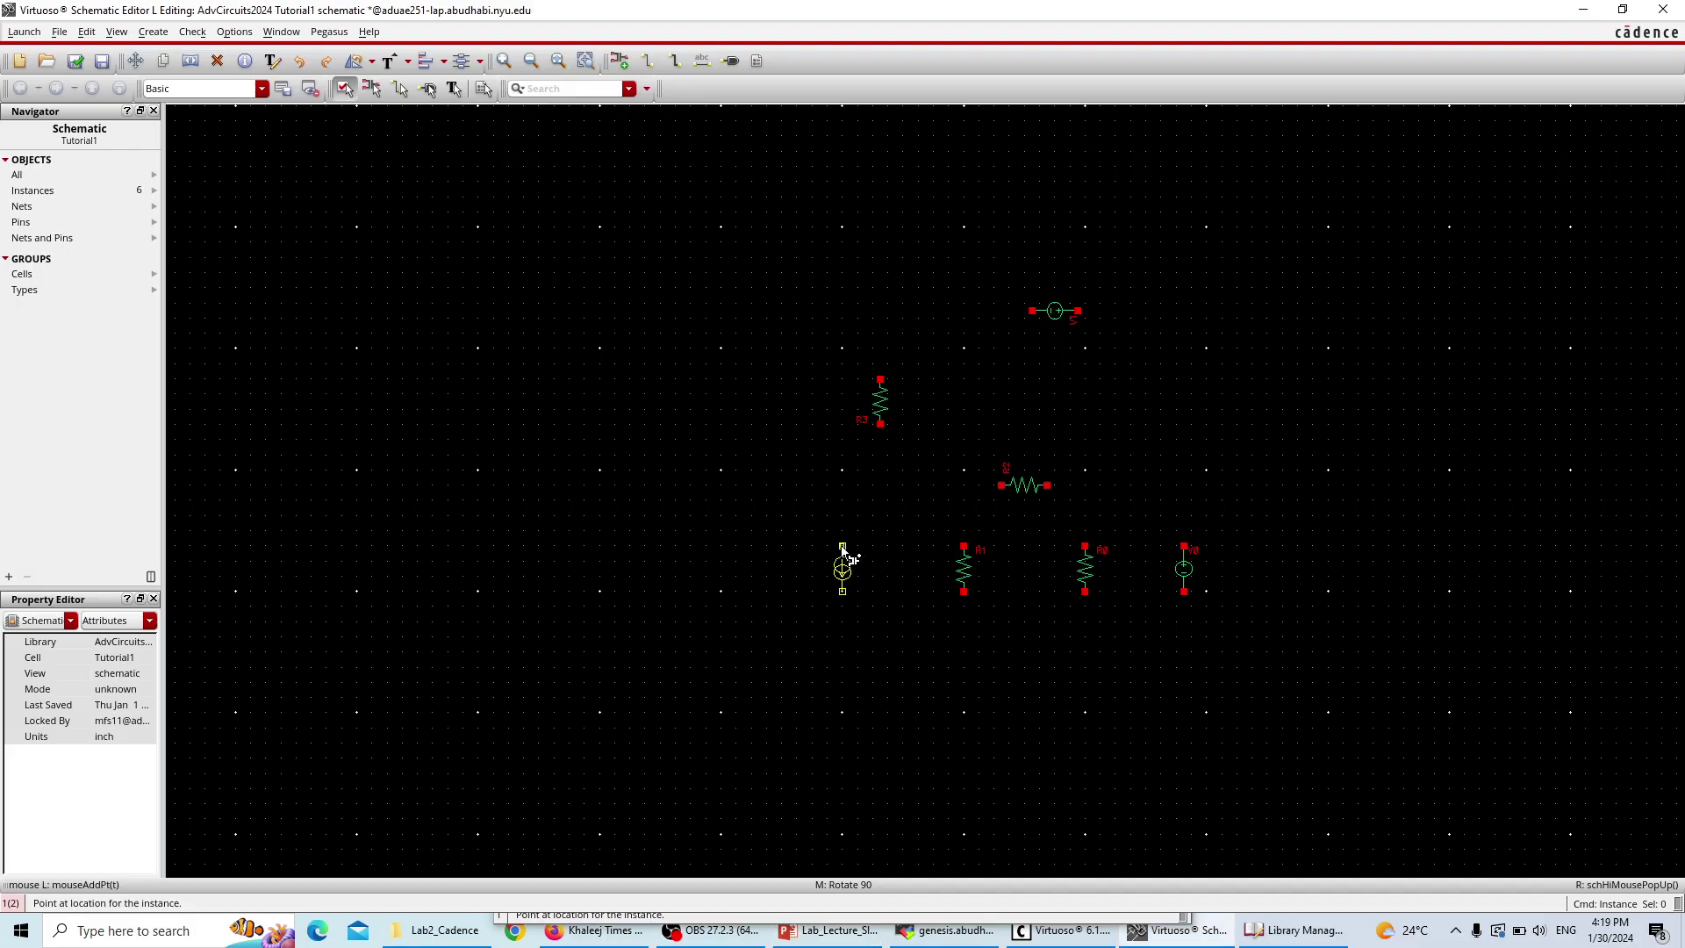
{"action": "middle_click", "coordinate": [838, 546]}
{"action": "left_click", "coordinate": [882, 584]}
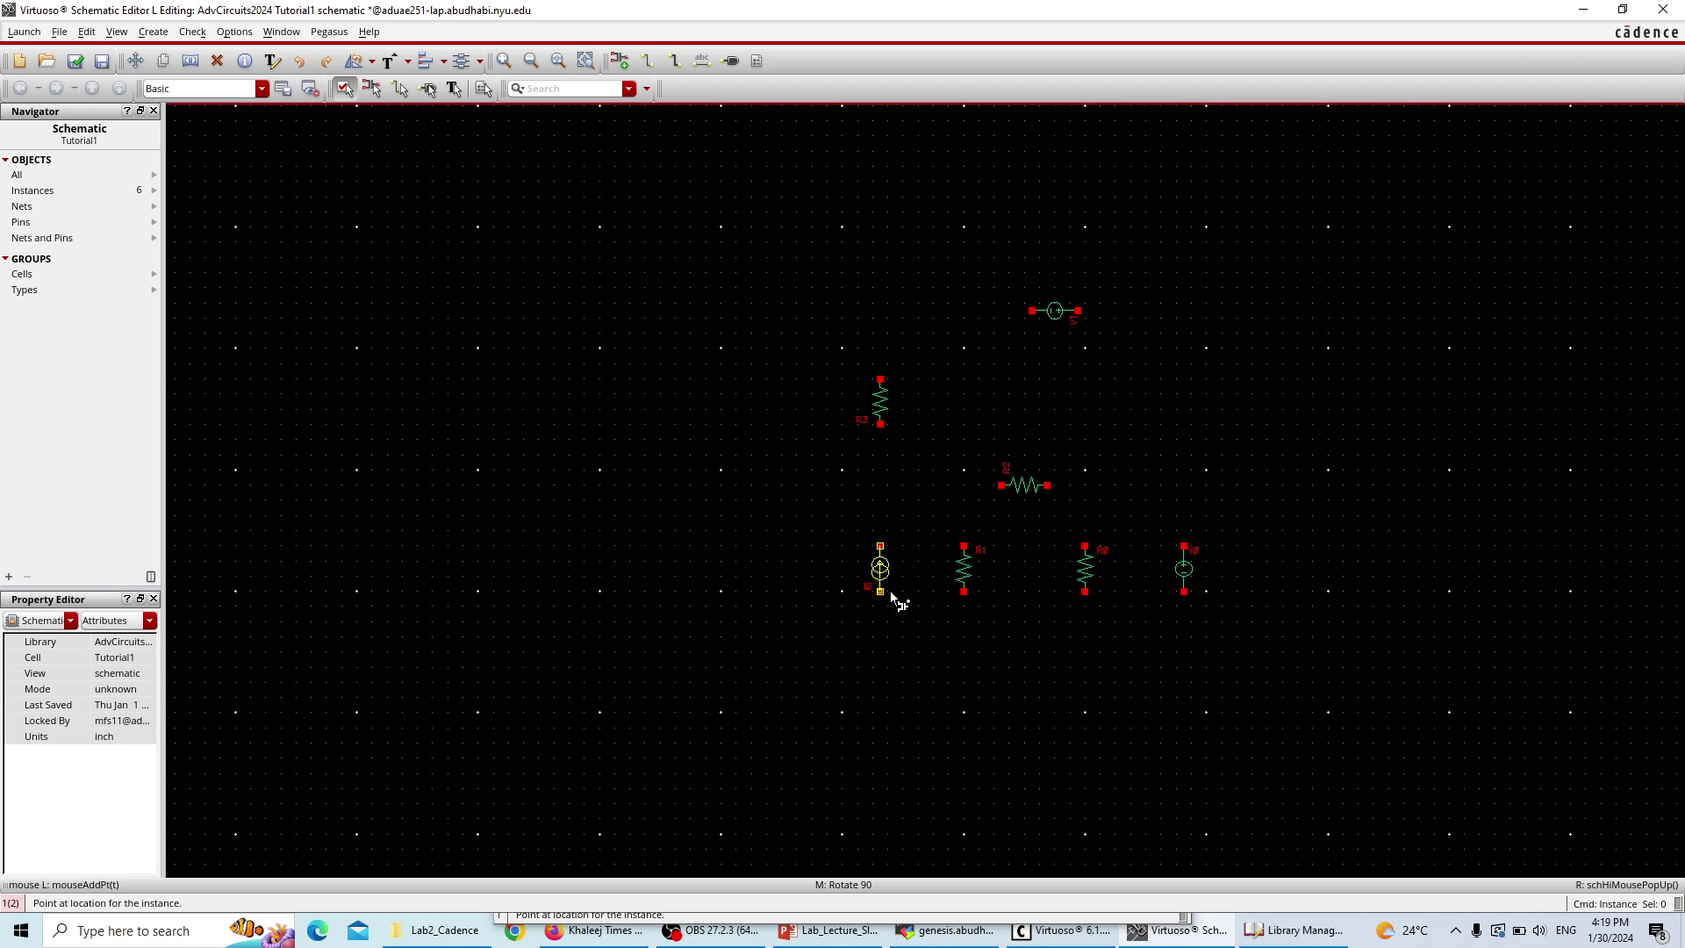
- Place a second idc source horizontally above R2 with its arrow pointing right, and end instance placement
{"action": "middle_click", "coordinate": [1031, 456]}
{"action": "middle_click", "coordinate": [1034, 458]}
{"action": "middle_click", "coordinate": [1034, 458]}
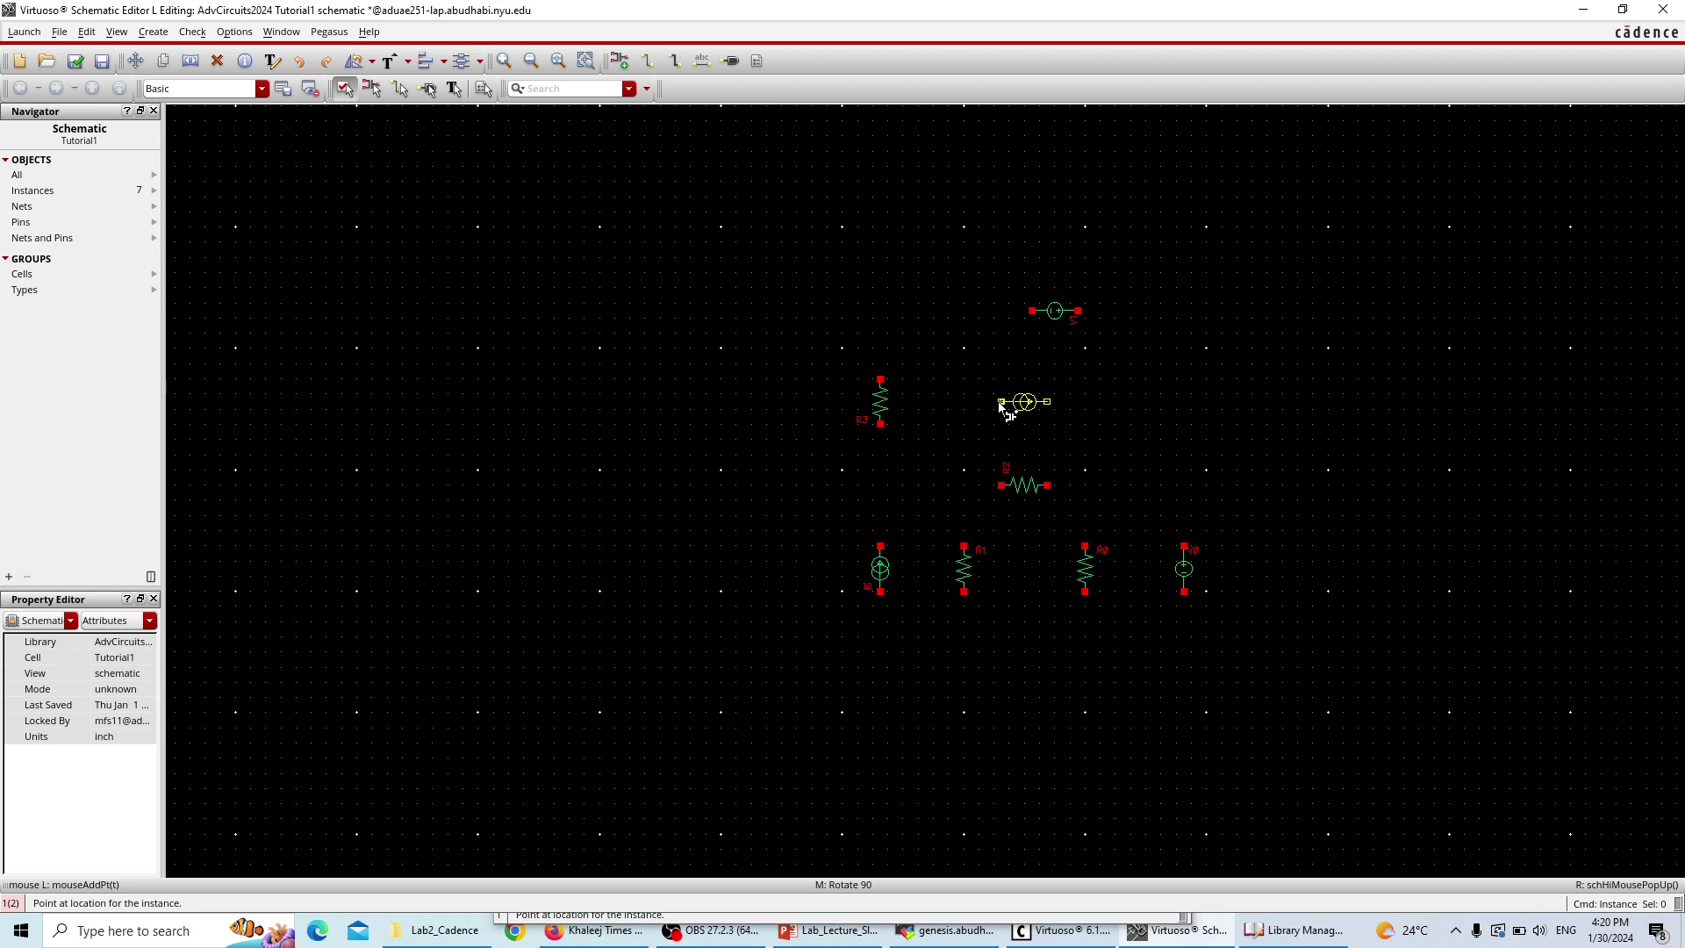
{"action": "left_click", "coordinate": [1001, 401]}
{"action": "key", "text": "Escape"}
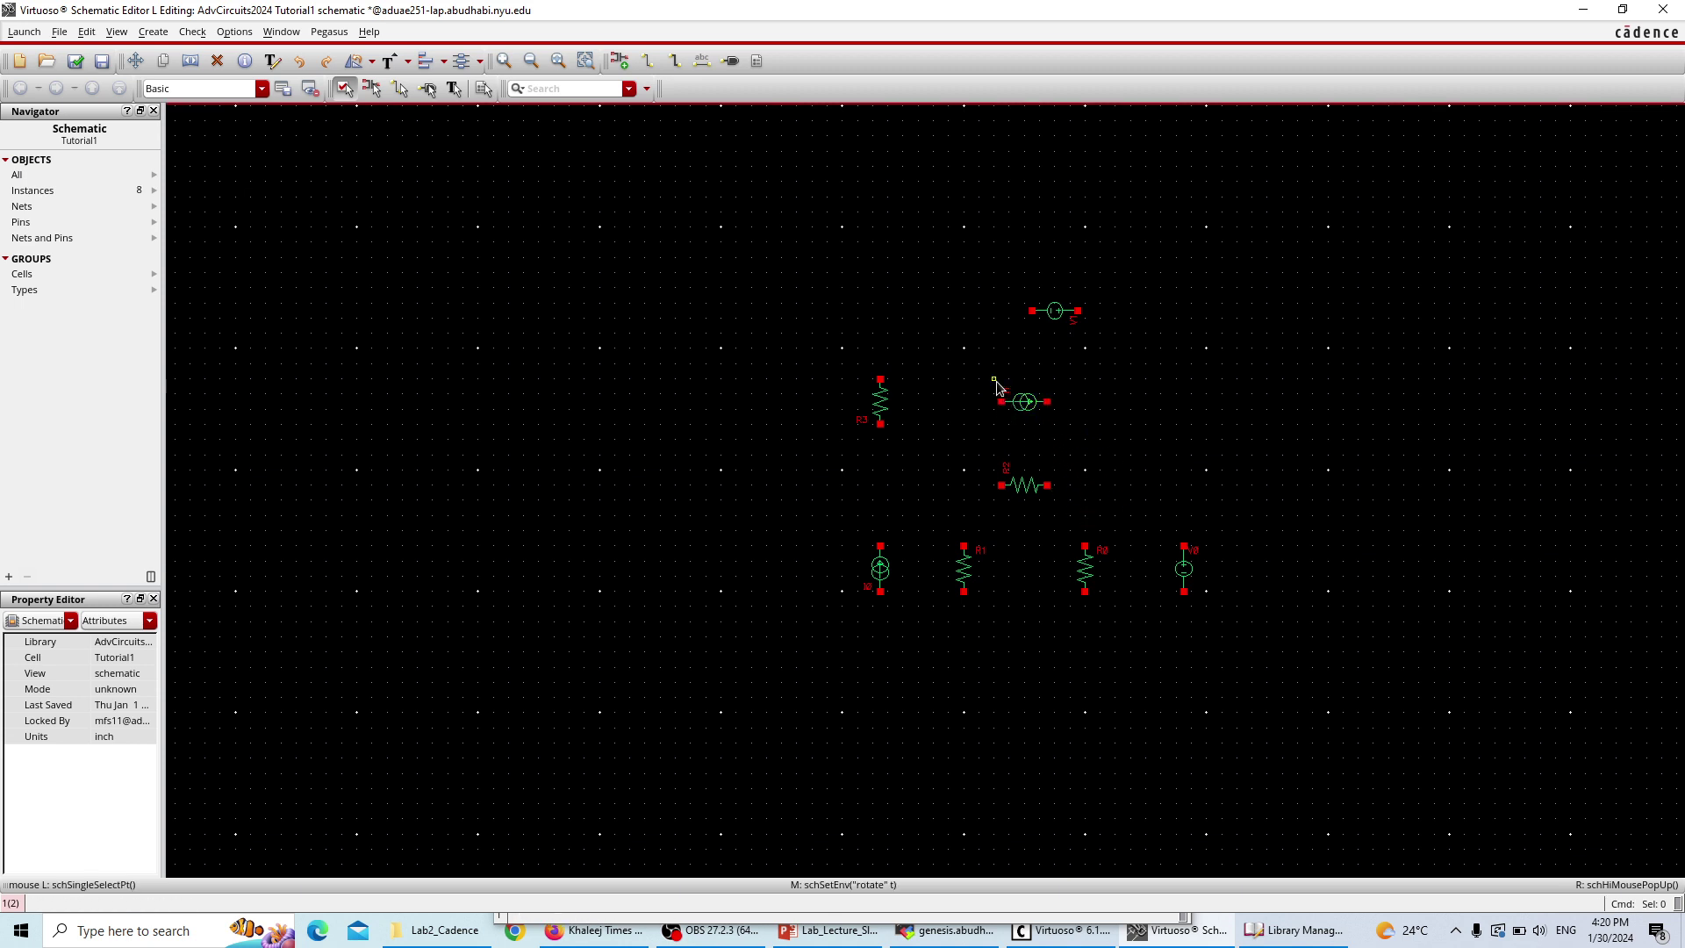
- Add a gnd instance from analogLib below and between R1 and R0, and end instance placement
{"action": "key", "text": "i"}
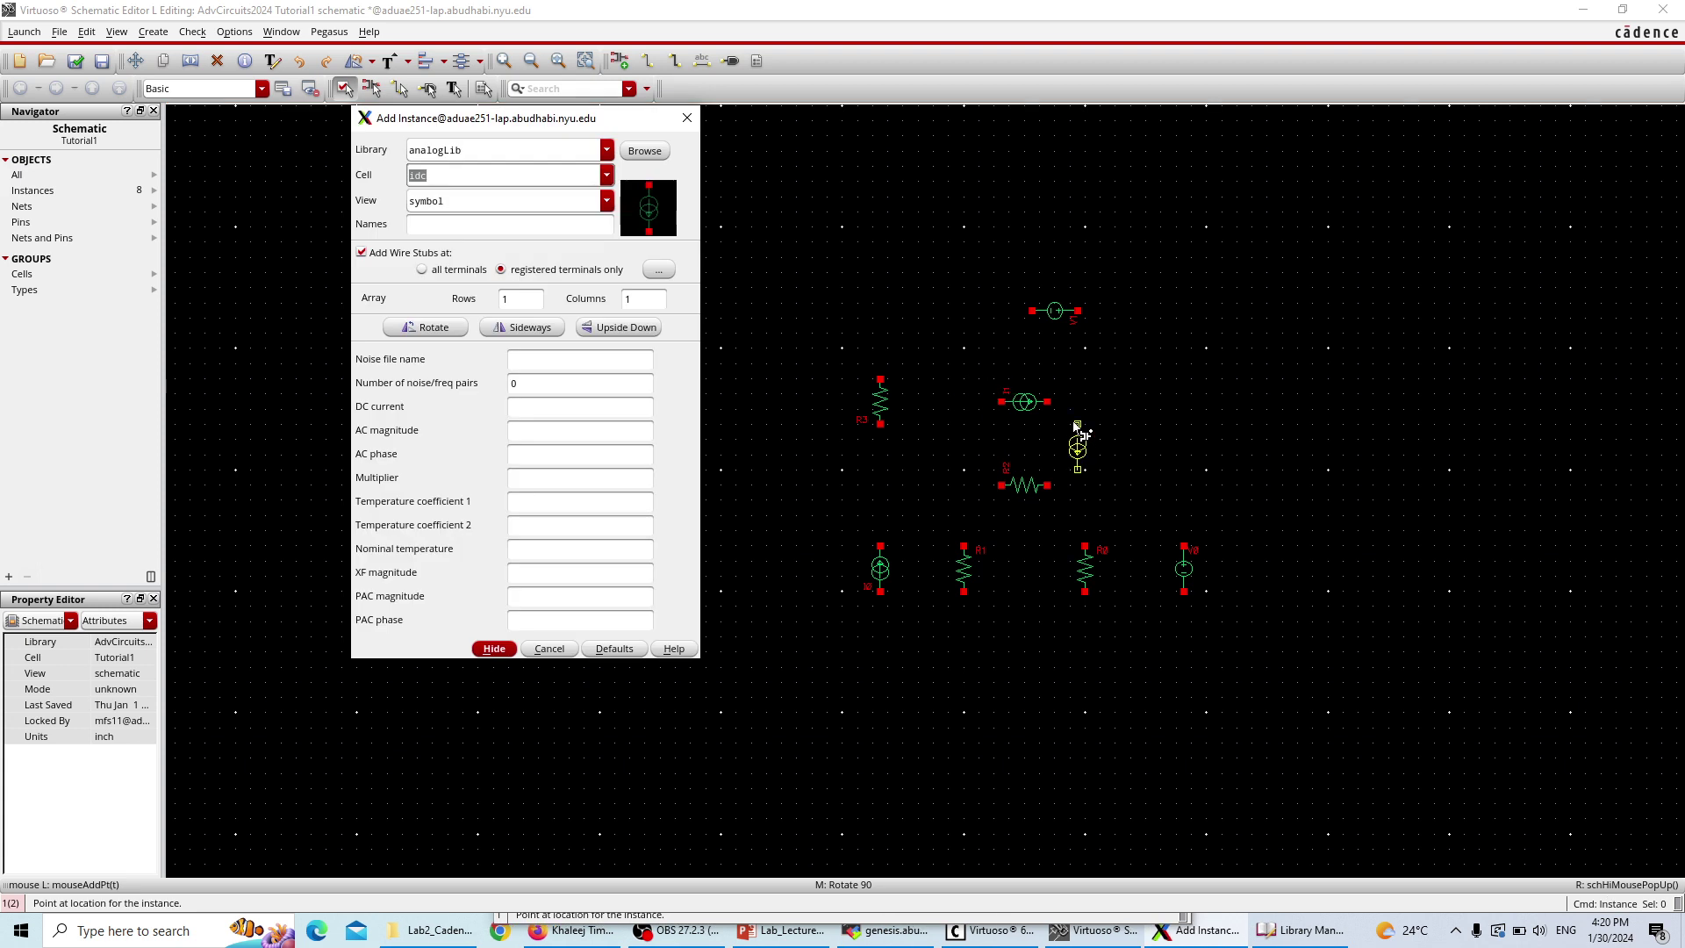
{"action": "type", "text": "gnd"}
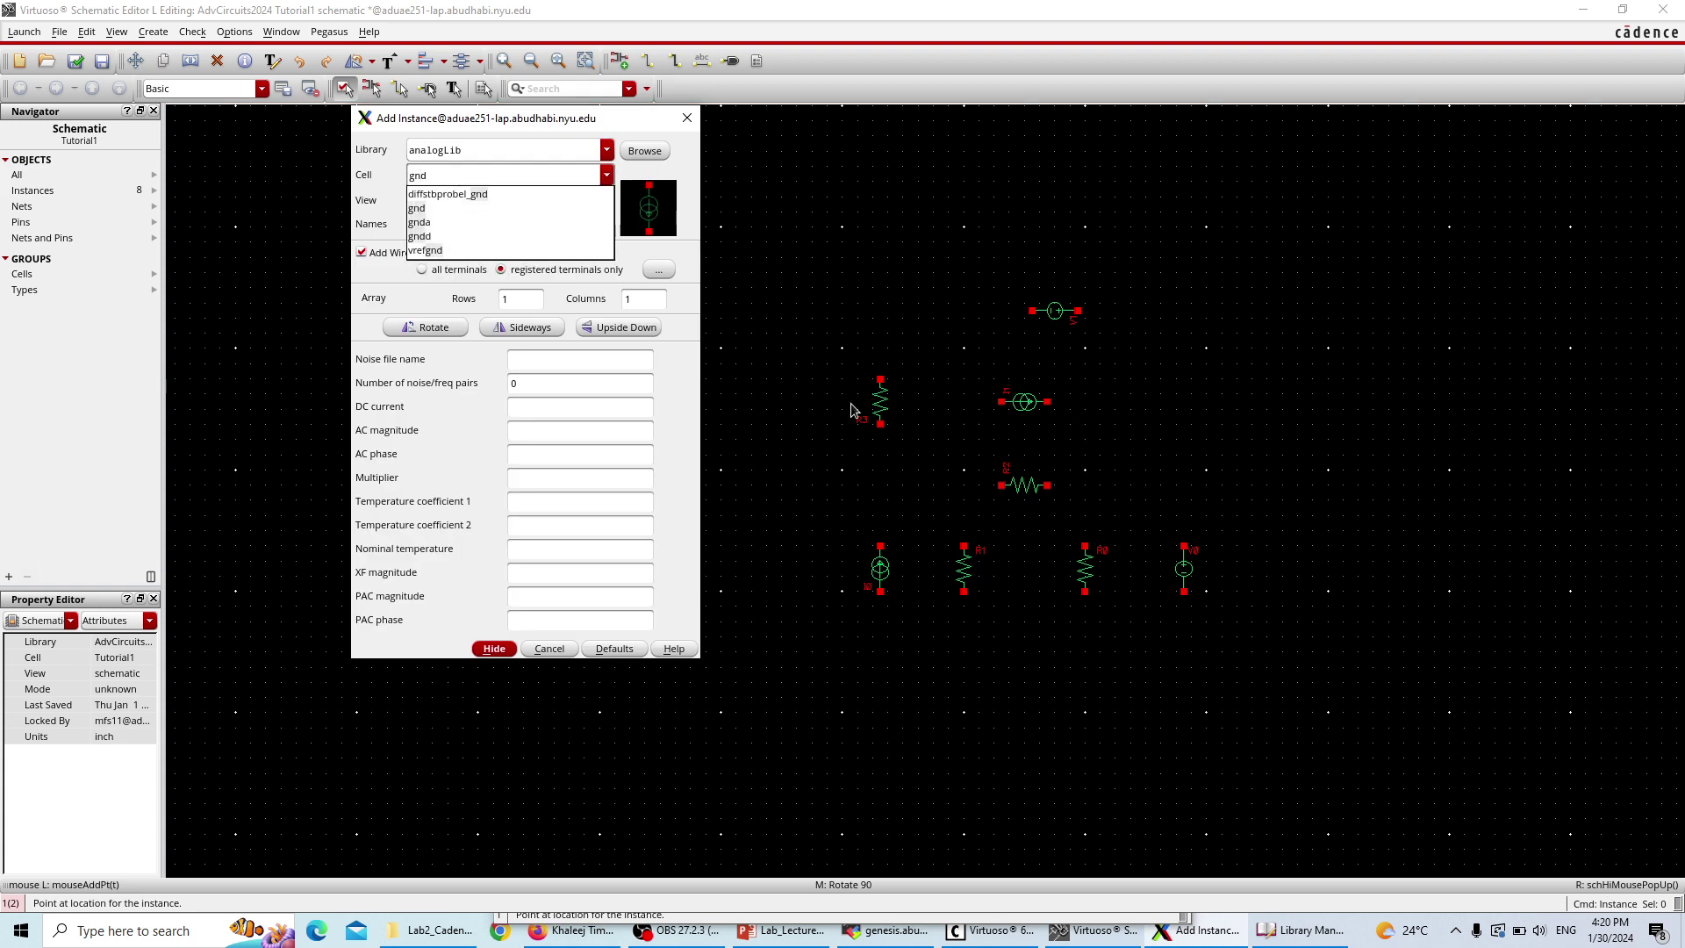
{"action": "left_click", "coordinate": [434, 209]}
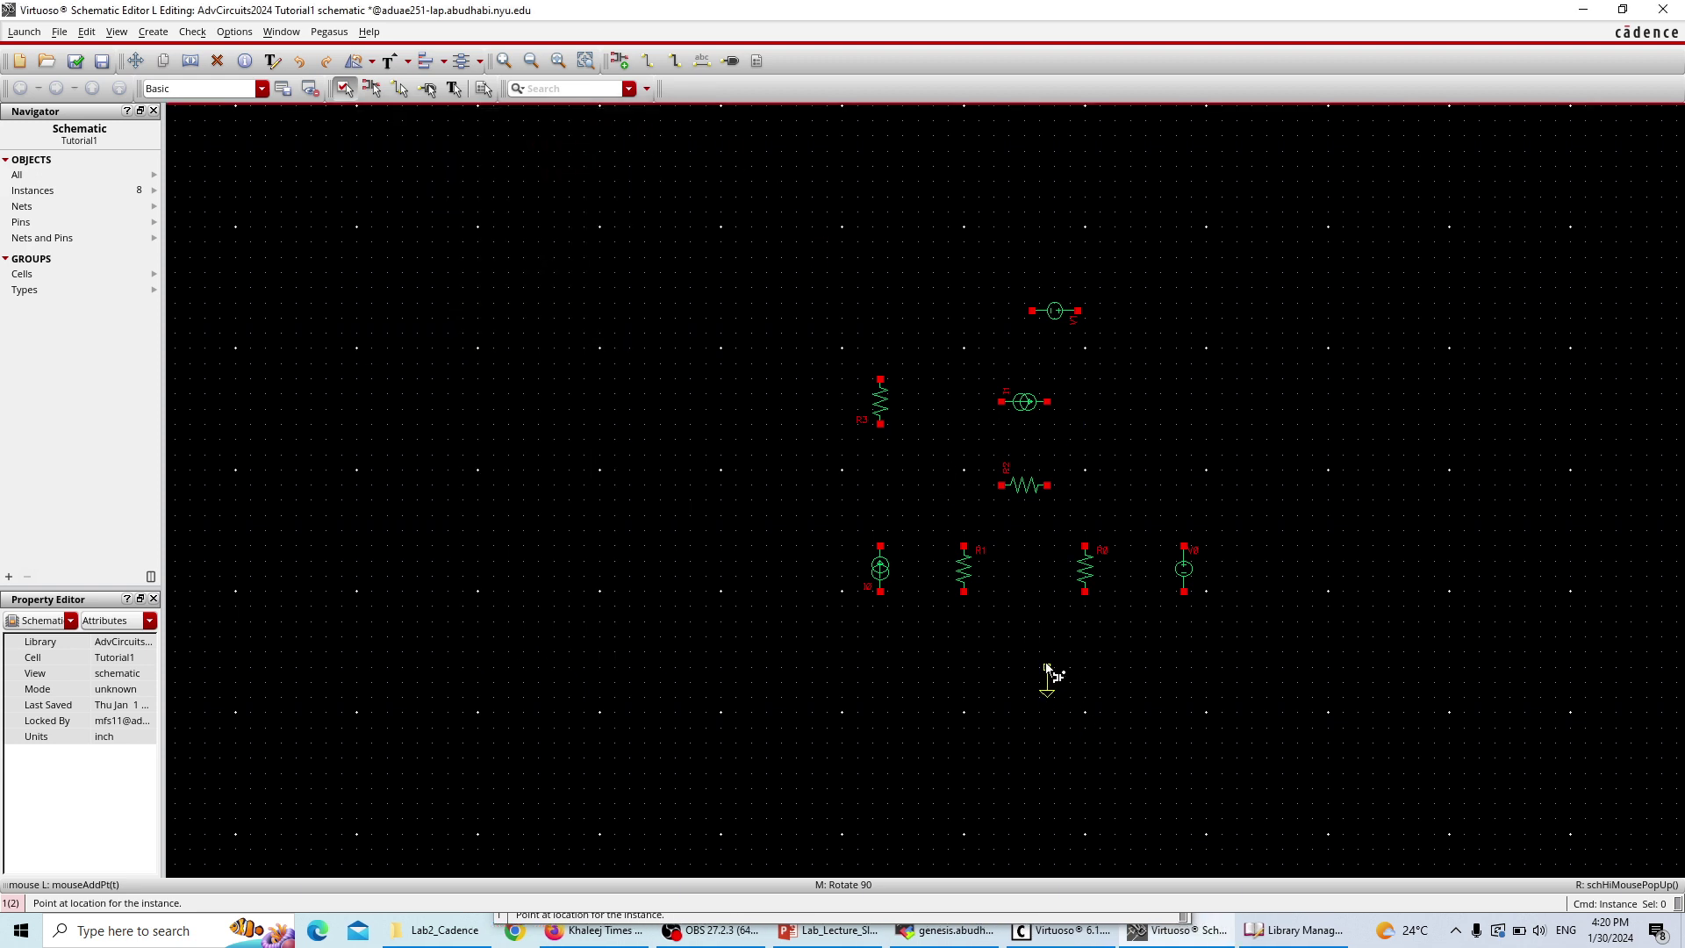
{"action": "left_click", "coordinate": [1024, 645]}
{"action": "scroll", "coordinate": [1086, 654], "scroll_direction": "up", "scroll_amount": 1, "text": "ctrl"}
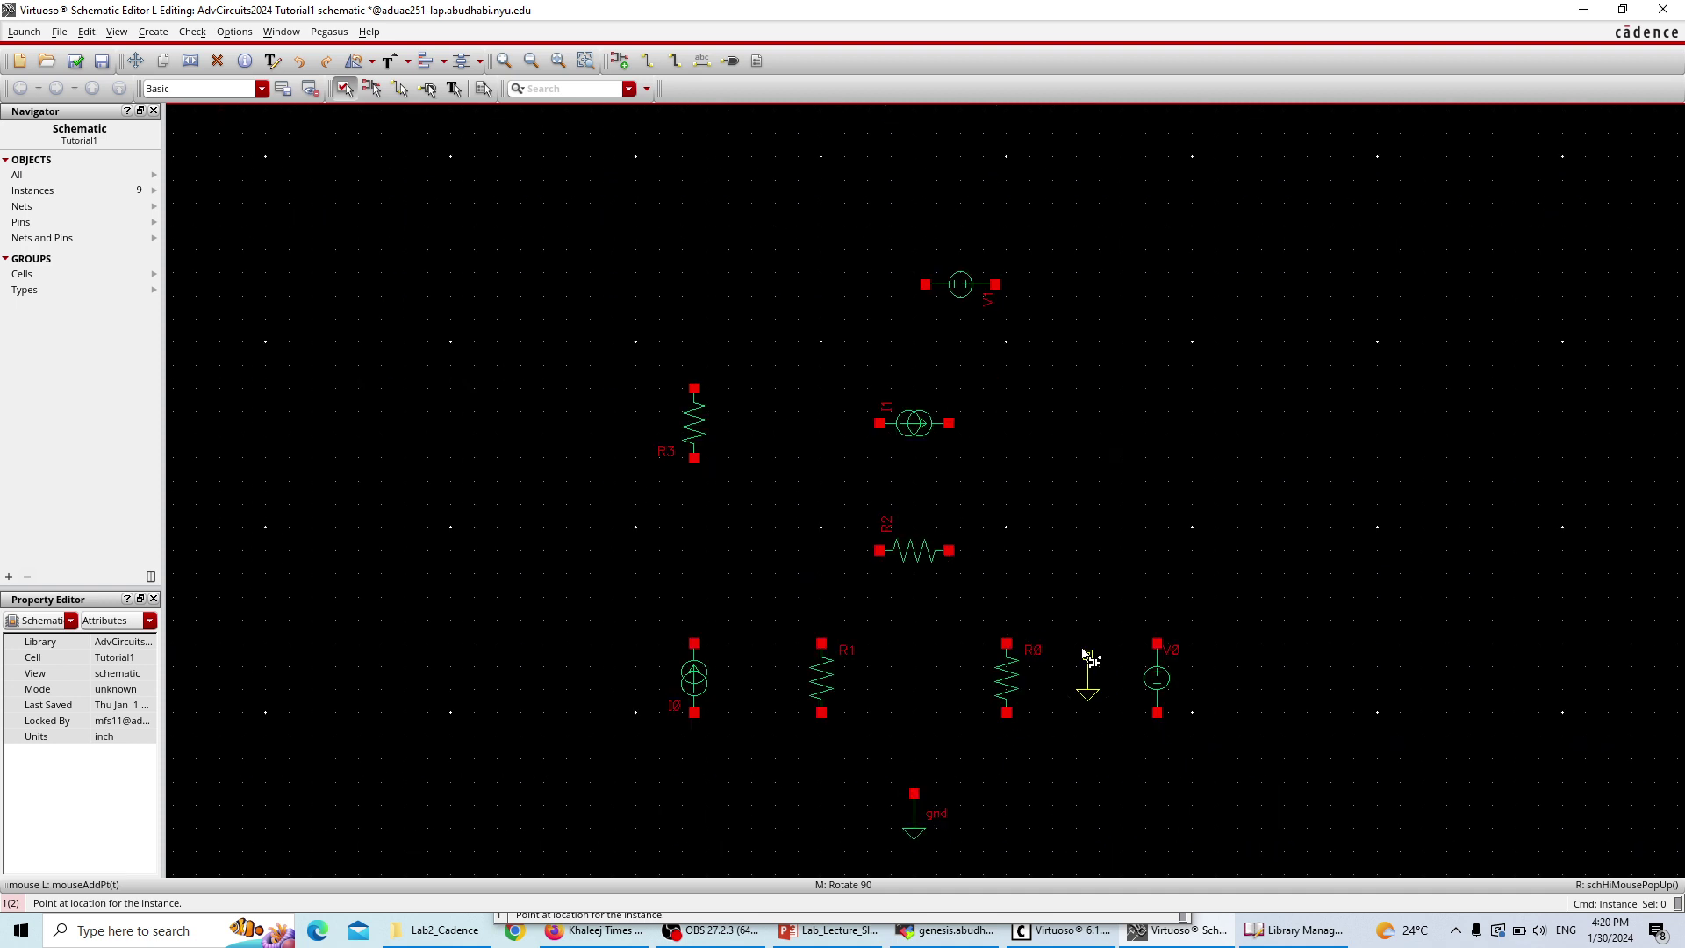
{"action": "key", "text": "Escape"}
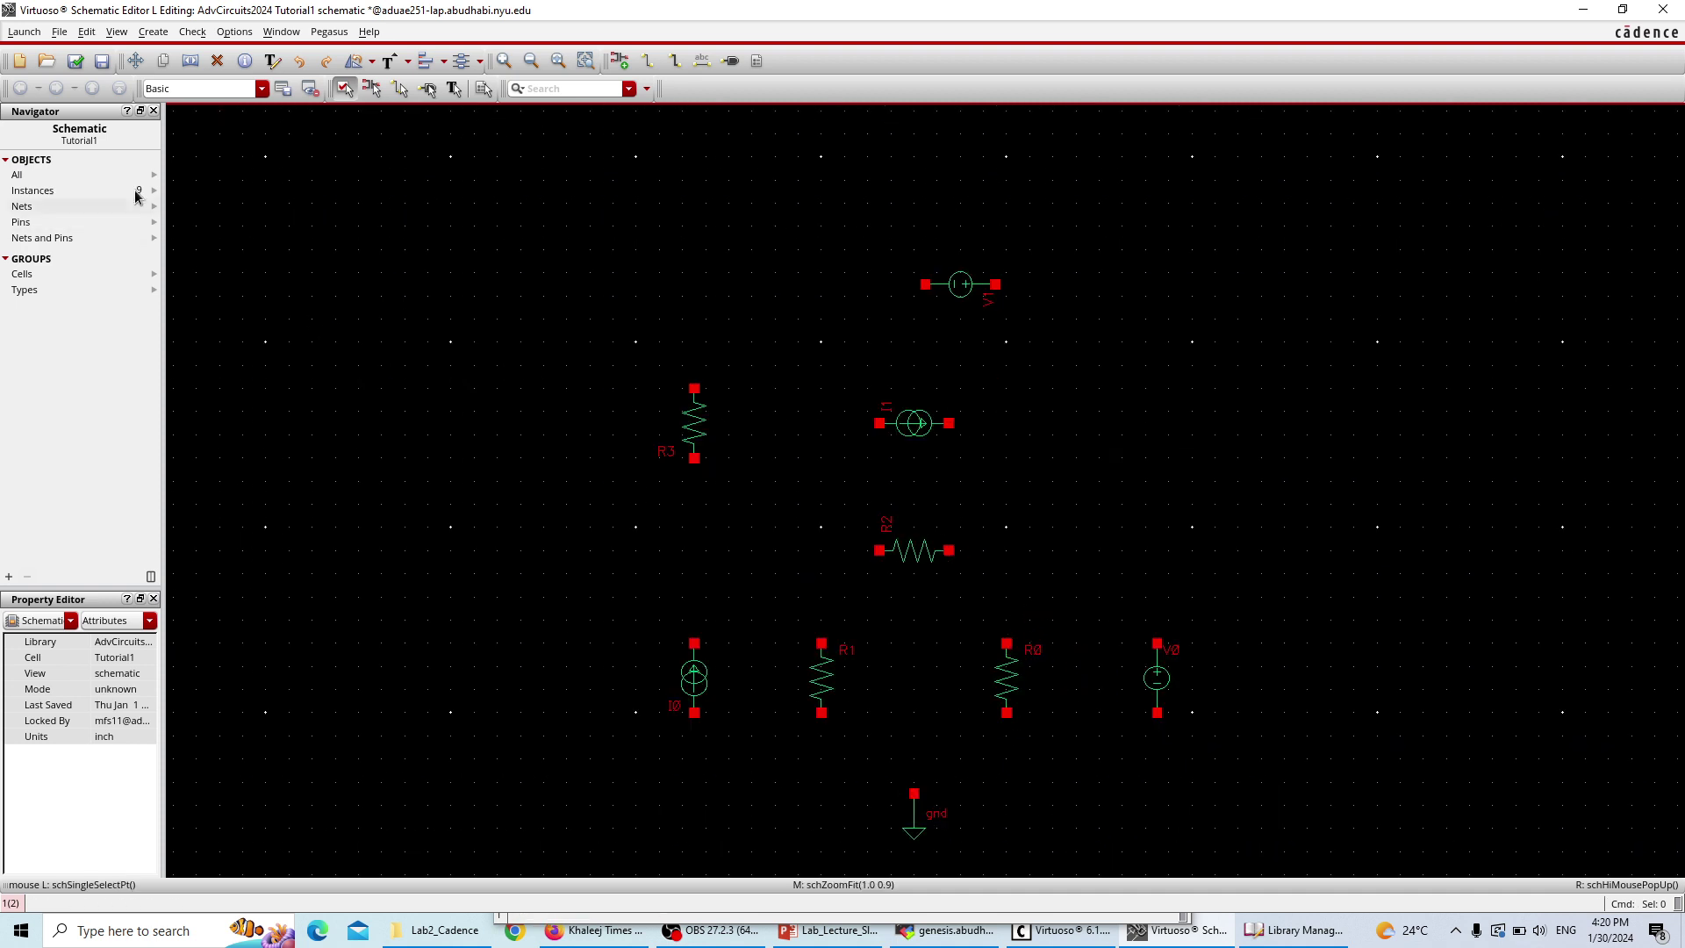
- Wire the top of R1 to the left end of R2, and the right end of R2 to the top of R0
{"action": "left_click", "coordinate": [154, 32]}
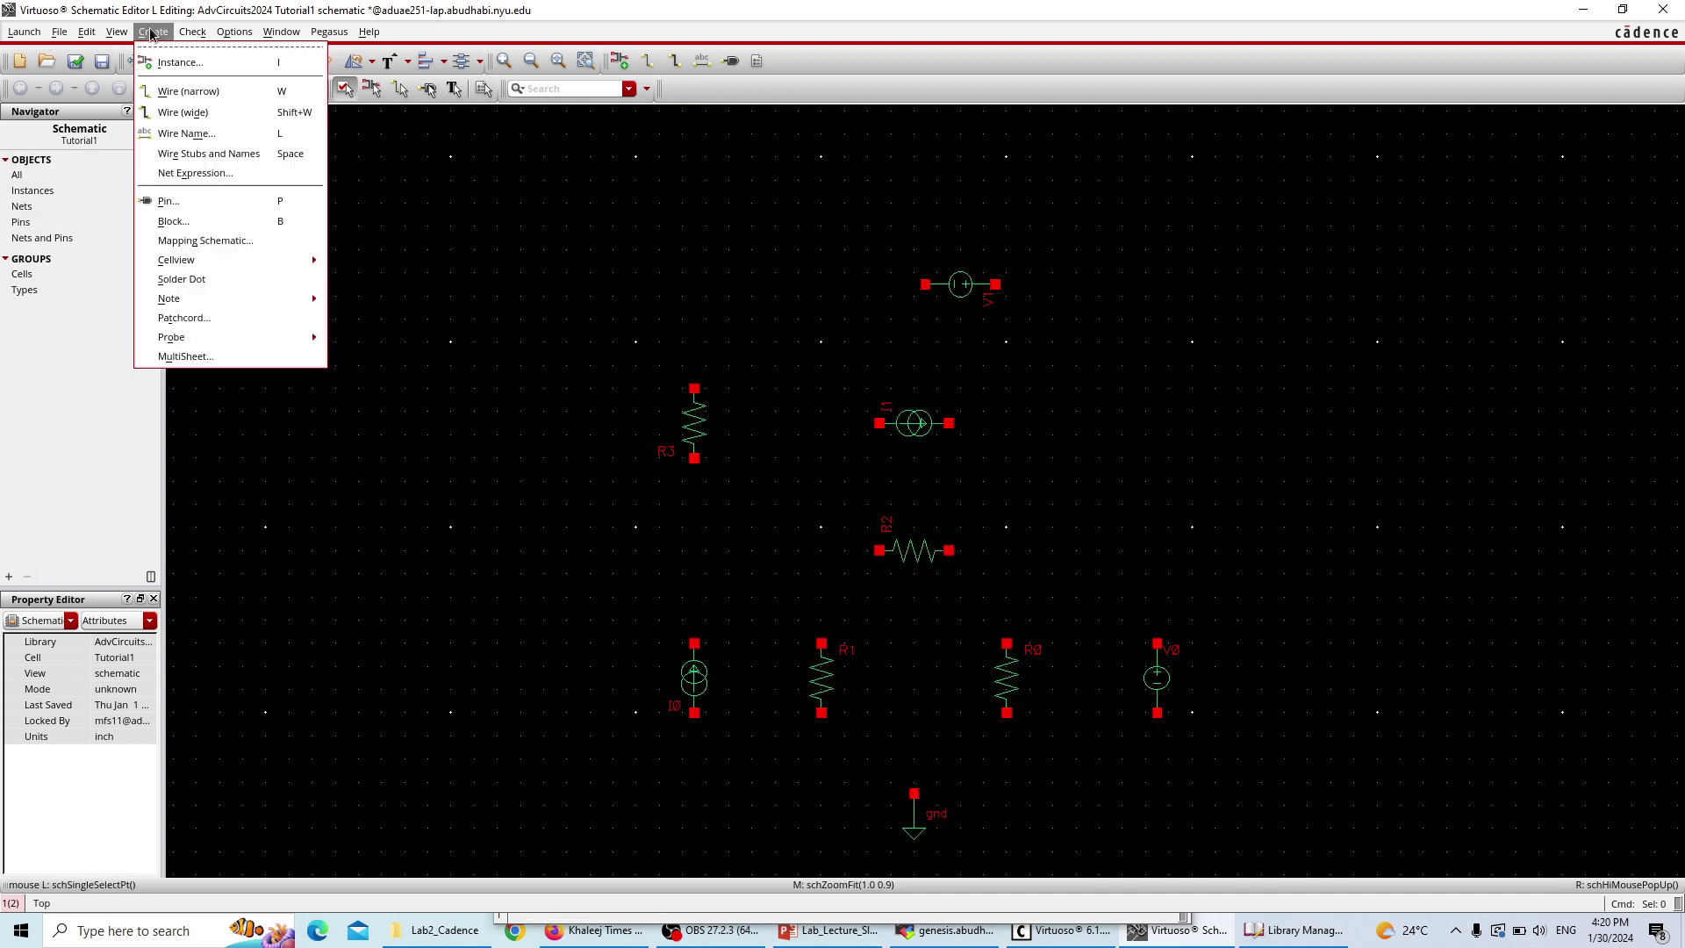
{"action": "left_click", "coordinate": [200, 111]}
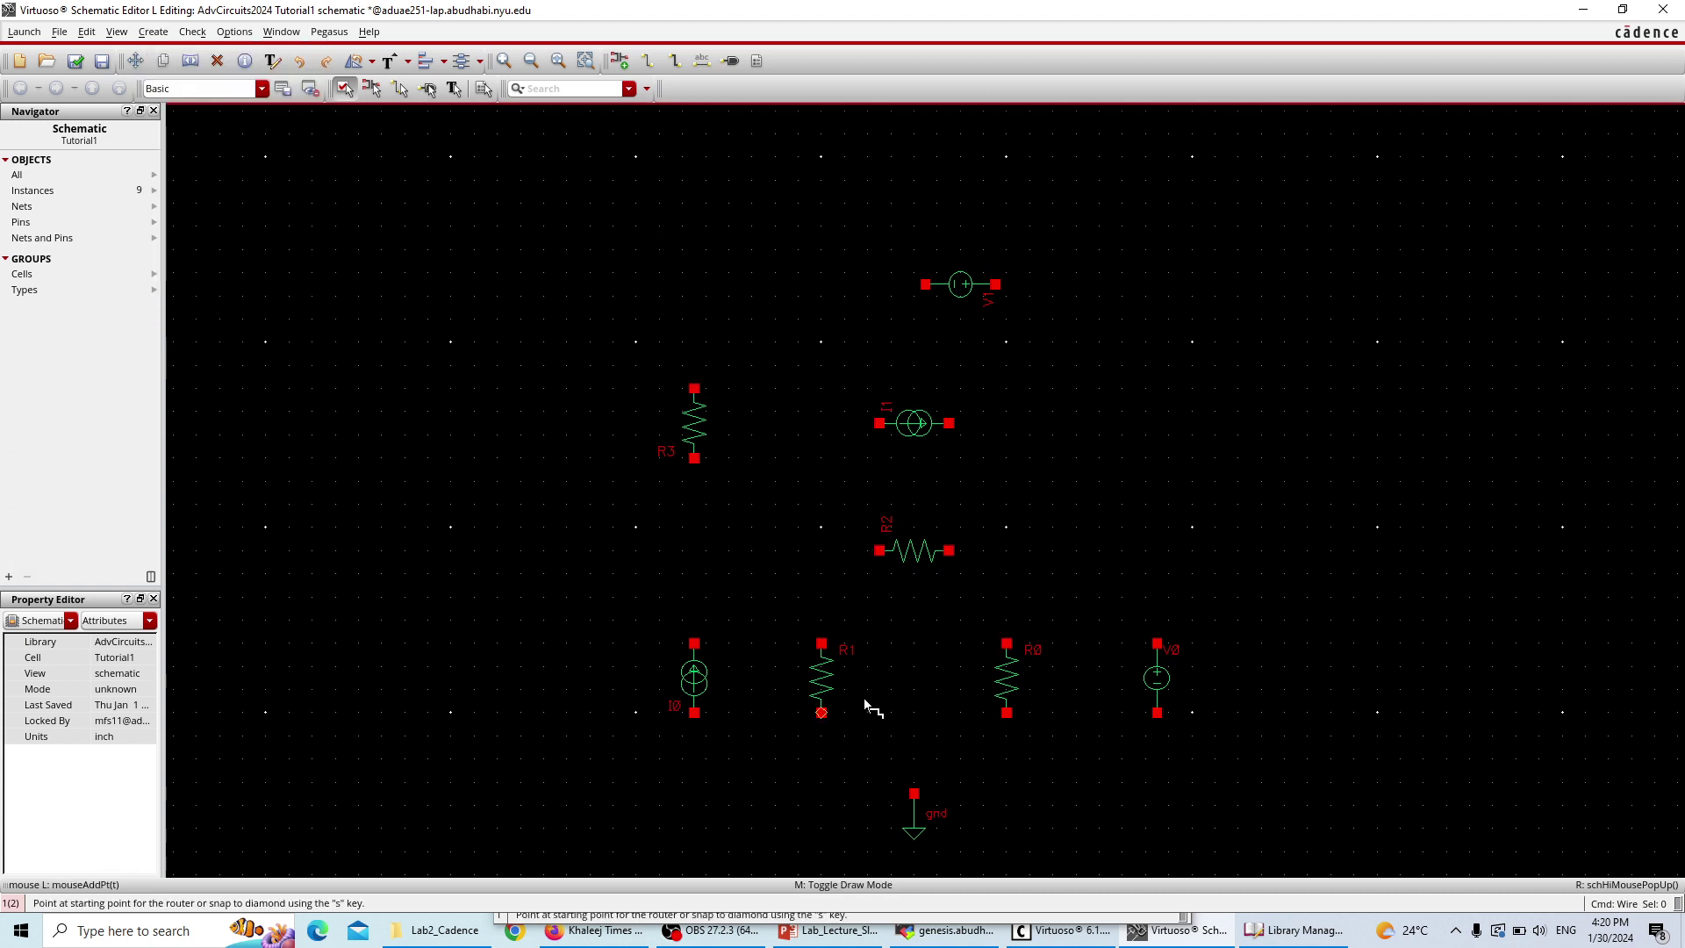
{"action": "left_click", "coordinate": [821, 645]}
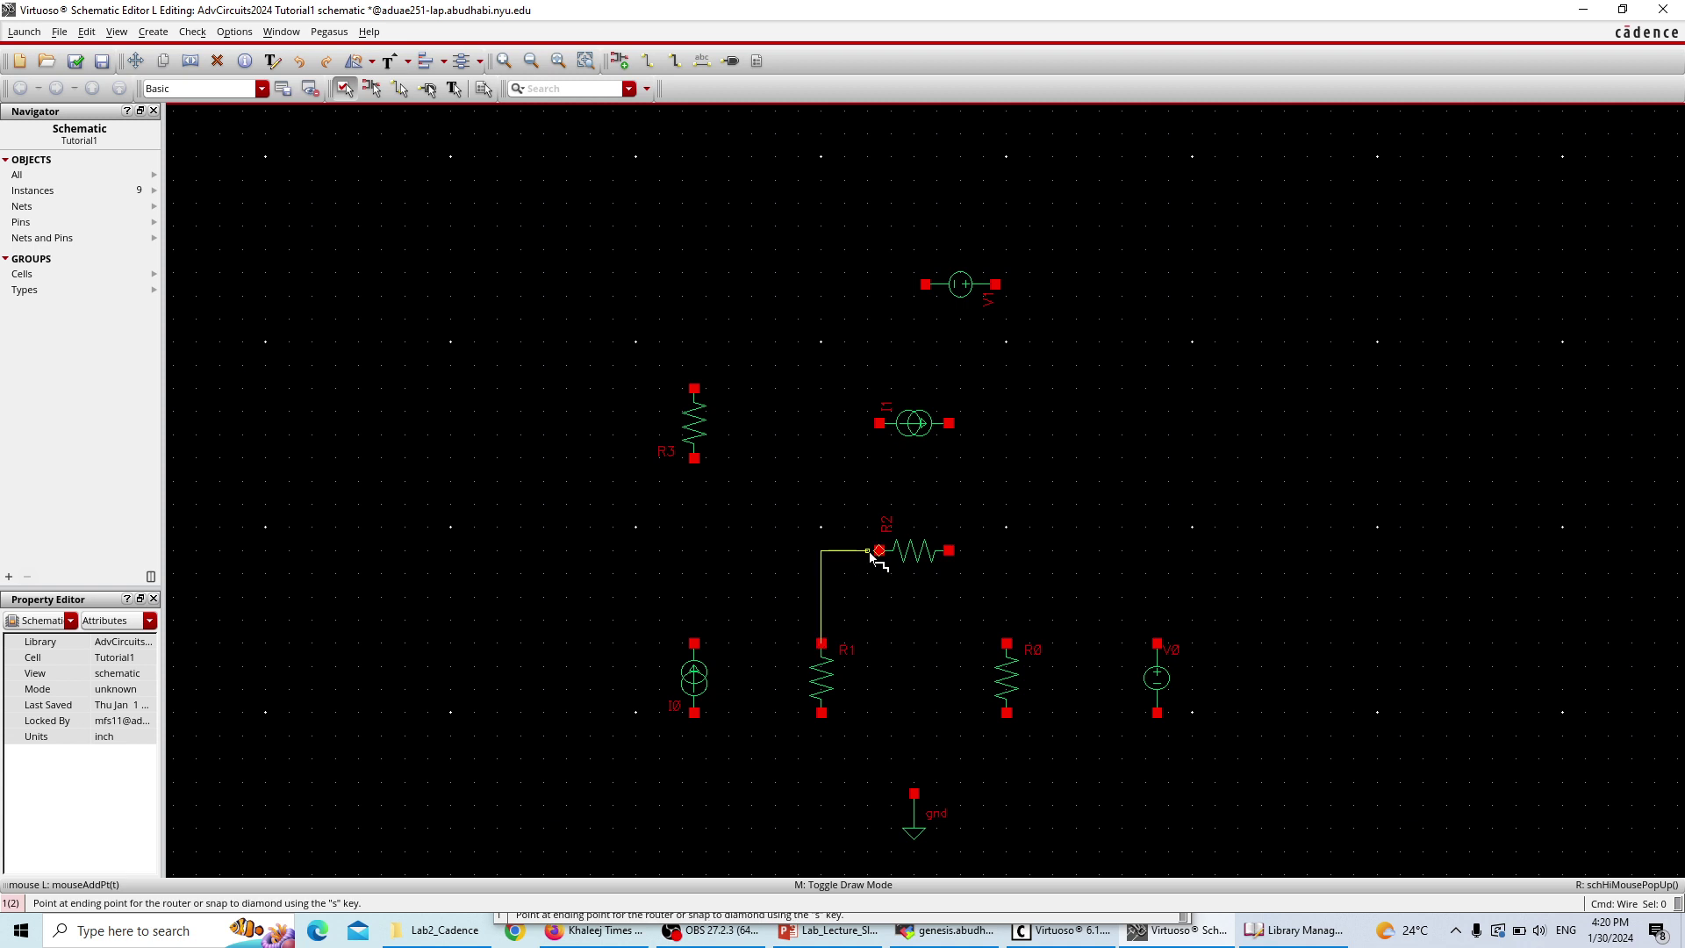
{"action": "left_click", "coordinate": [879, 550]}
{"action": "left_click", "coordinate": [949, 550]}
{"action": "left_click", "coordinate": [1007, 644]}
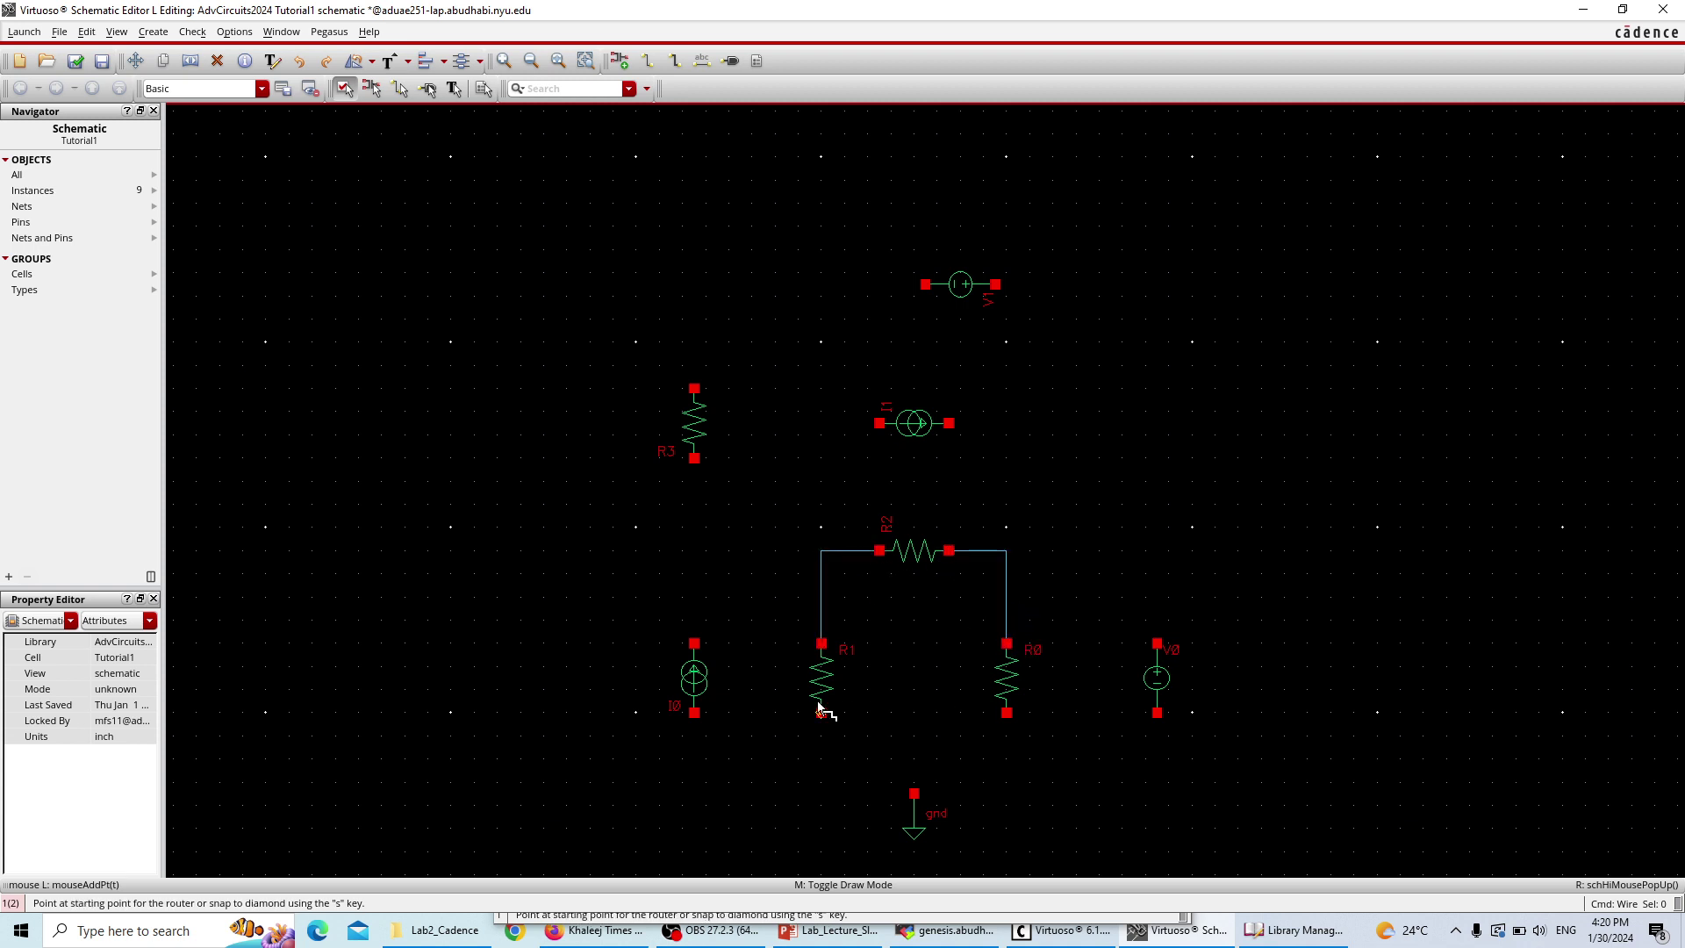
- Wire the outer loop from the top of I0 through R3 and V1 to the top of V0
{"action": "left_click", "coordinate": [694, 643]}
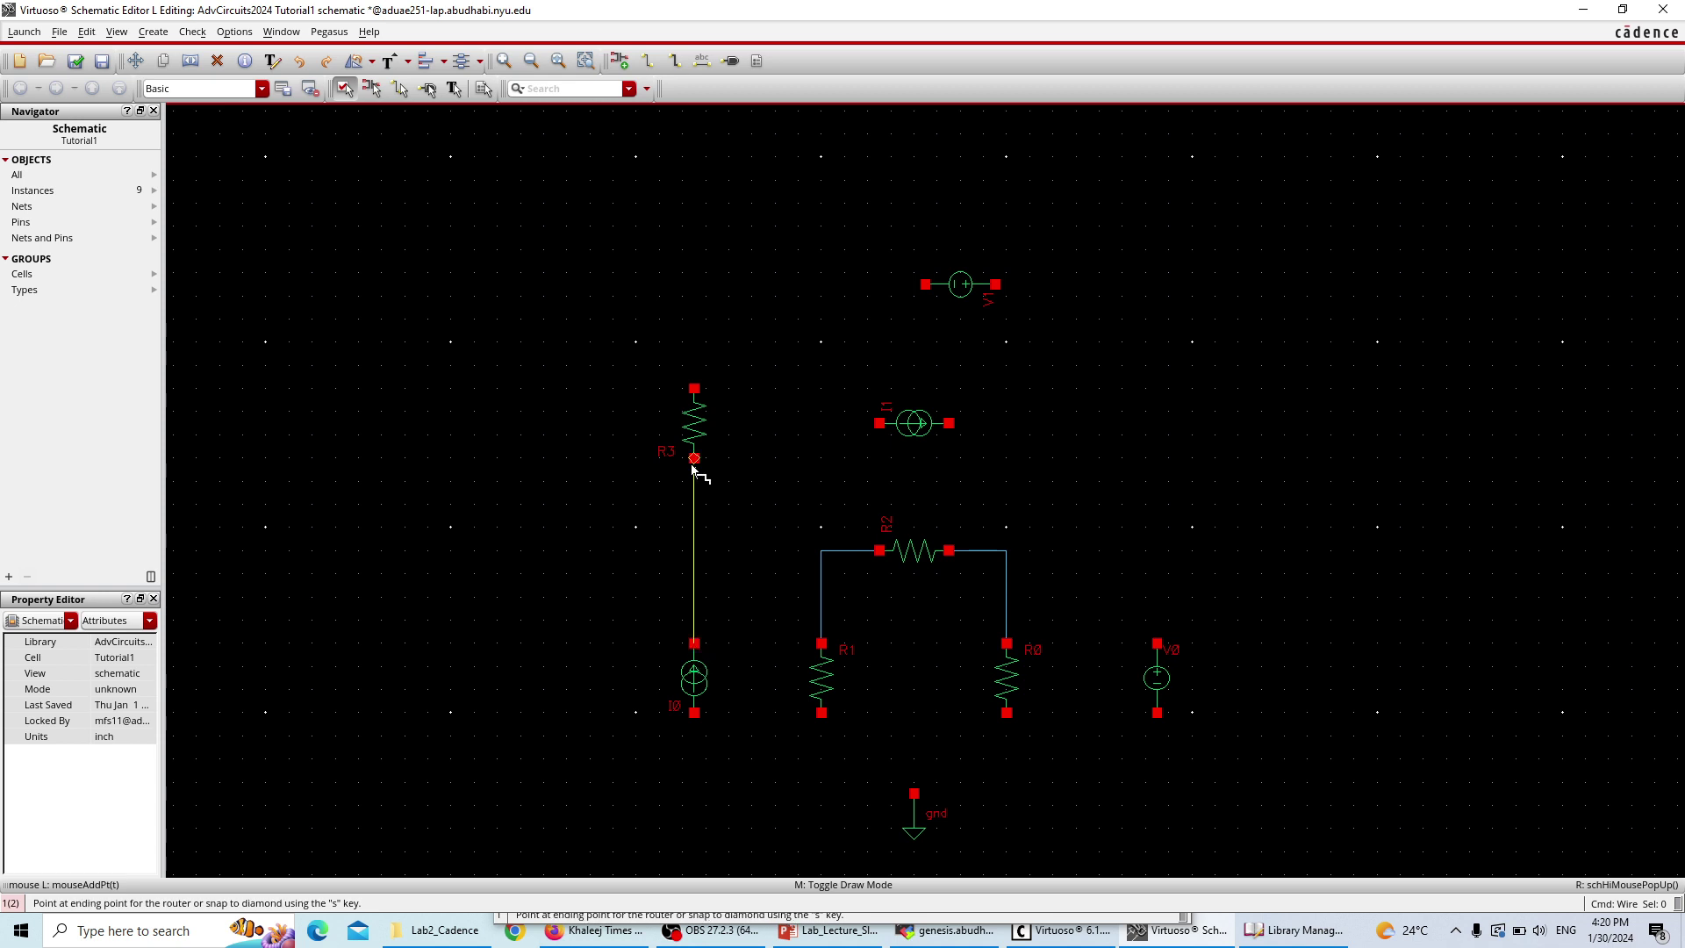
{"action": "left_click", "coordinate": [694, 458]}
{"action": "left_click", "coordinate": [694, 388]}
{"action": "left_click", "coordinate": [925, 285]}
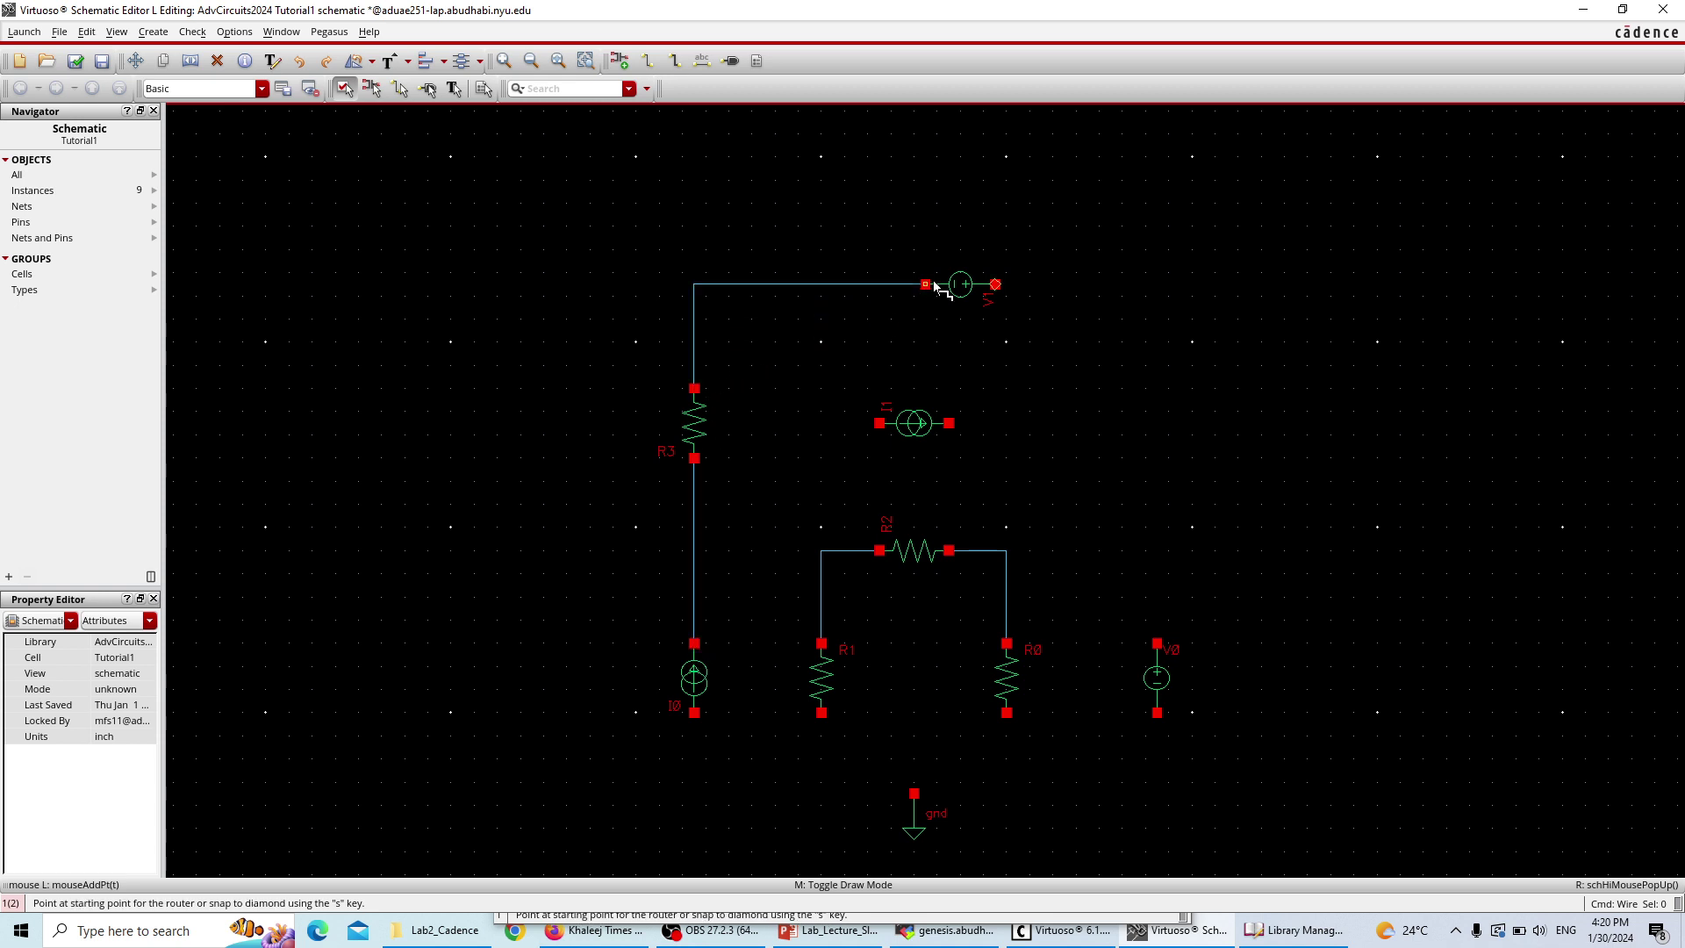
{"action": "left_click", "coordinate": [995, 284]}
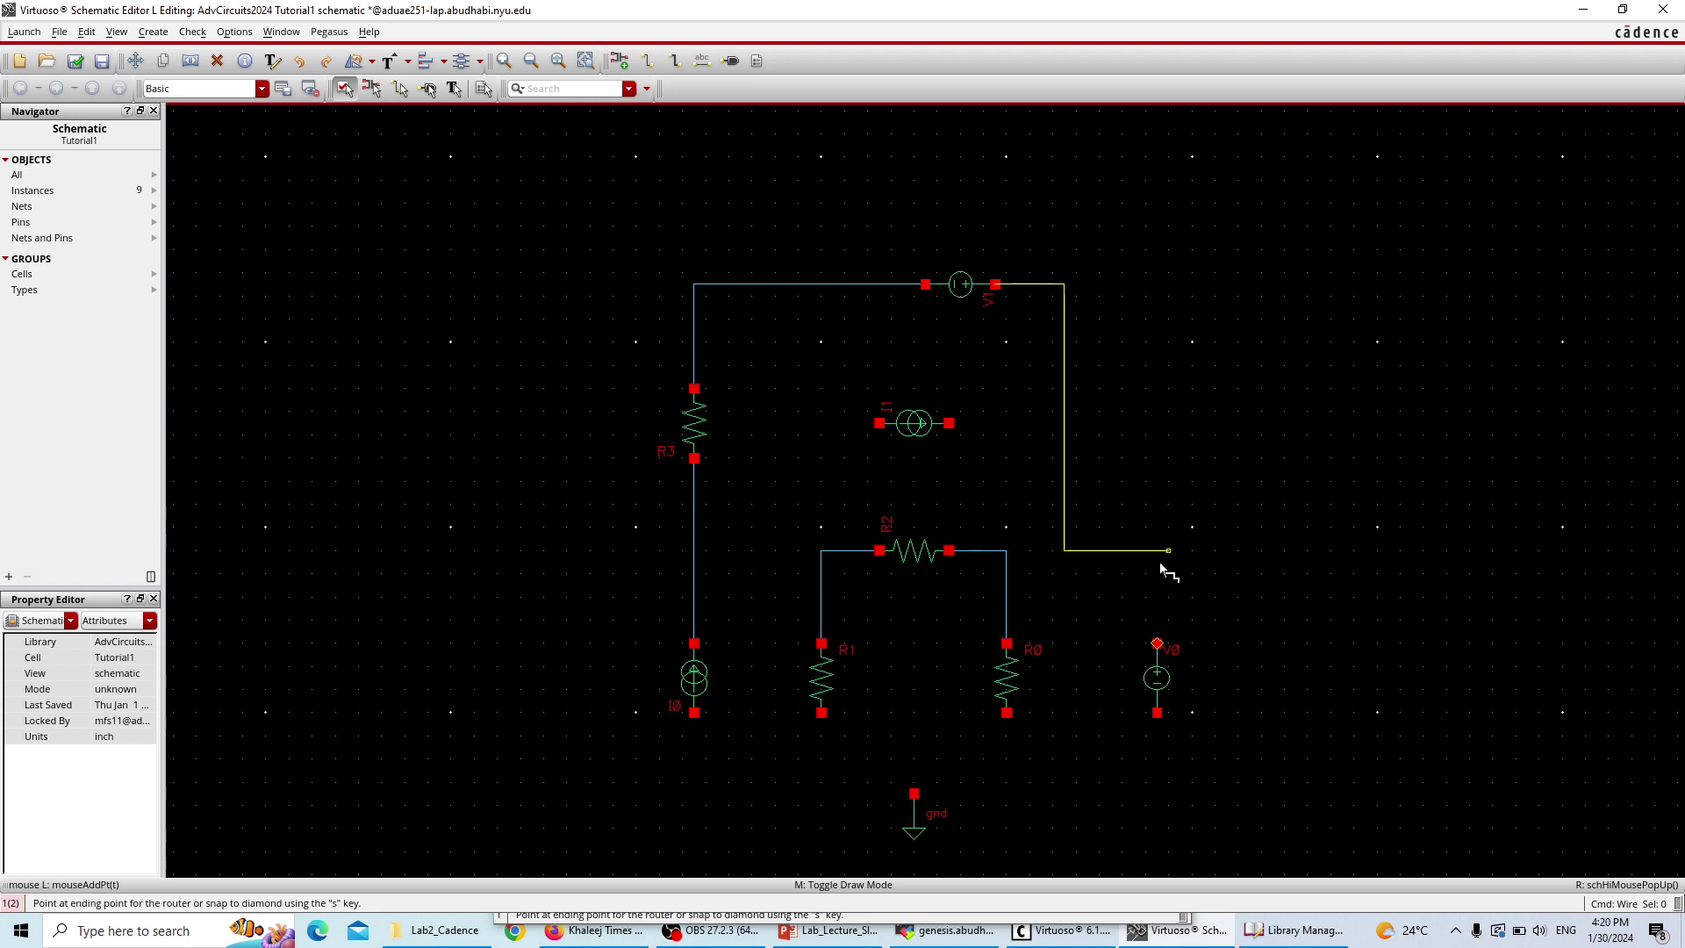
{"action": "left_click", "coordinate": [1157, 644]}
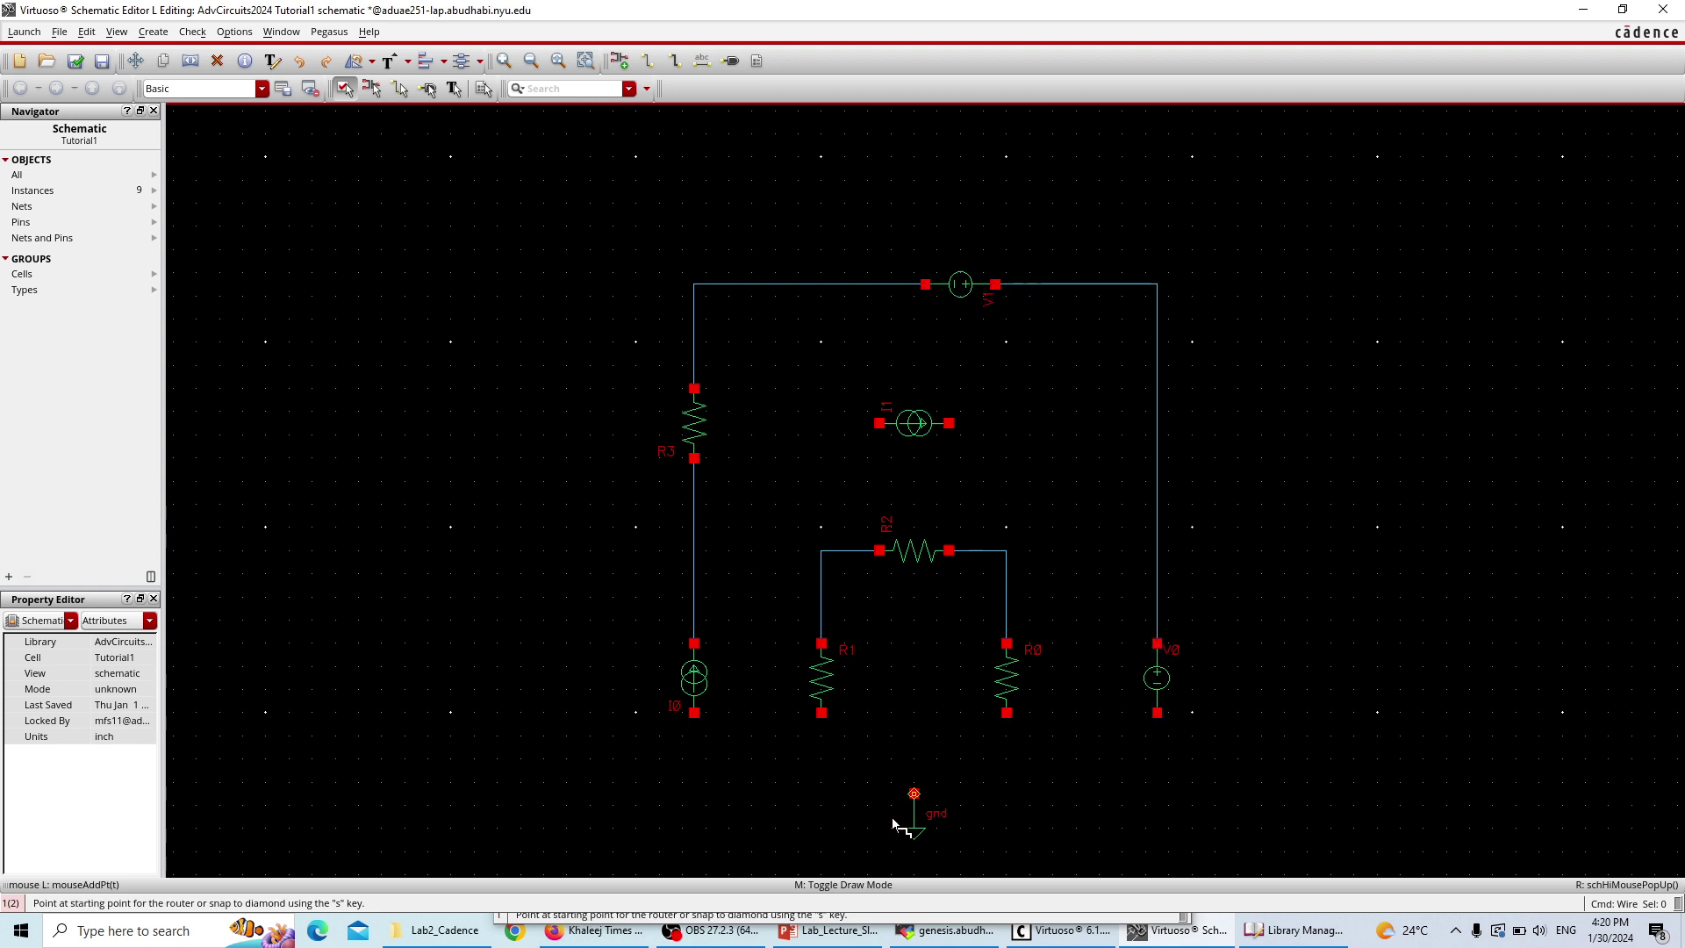
- Wire the bottom terminals of I0, R1, R0 and V0 together along a common horizontal line above the ground symbol
{"action": "left_click", "coordinate": [694, 712]}
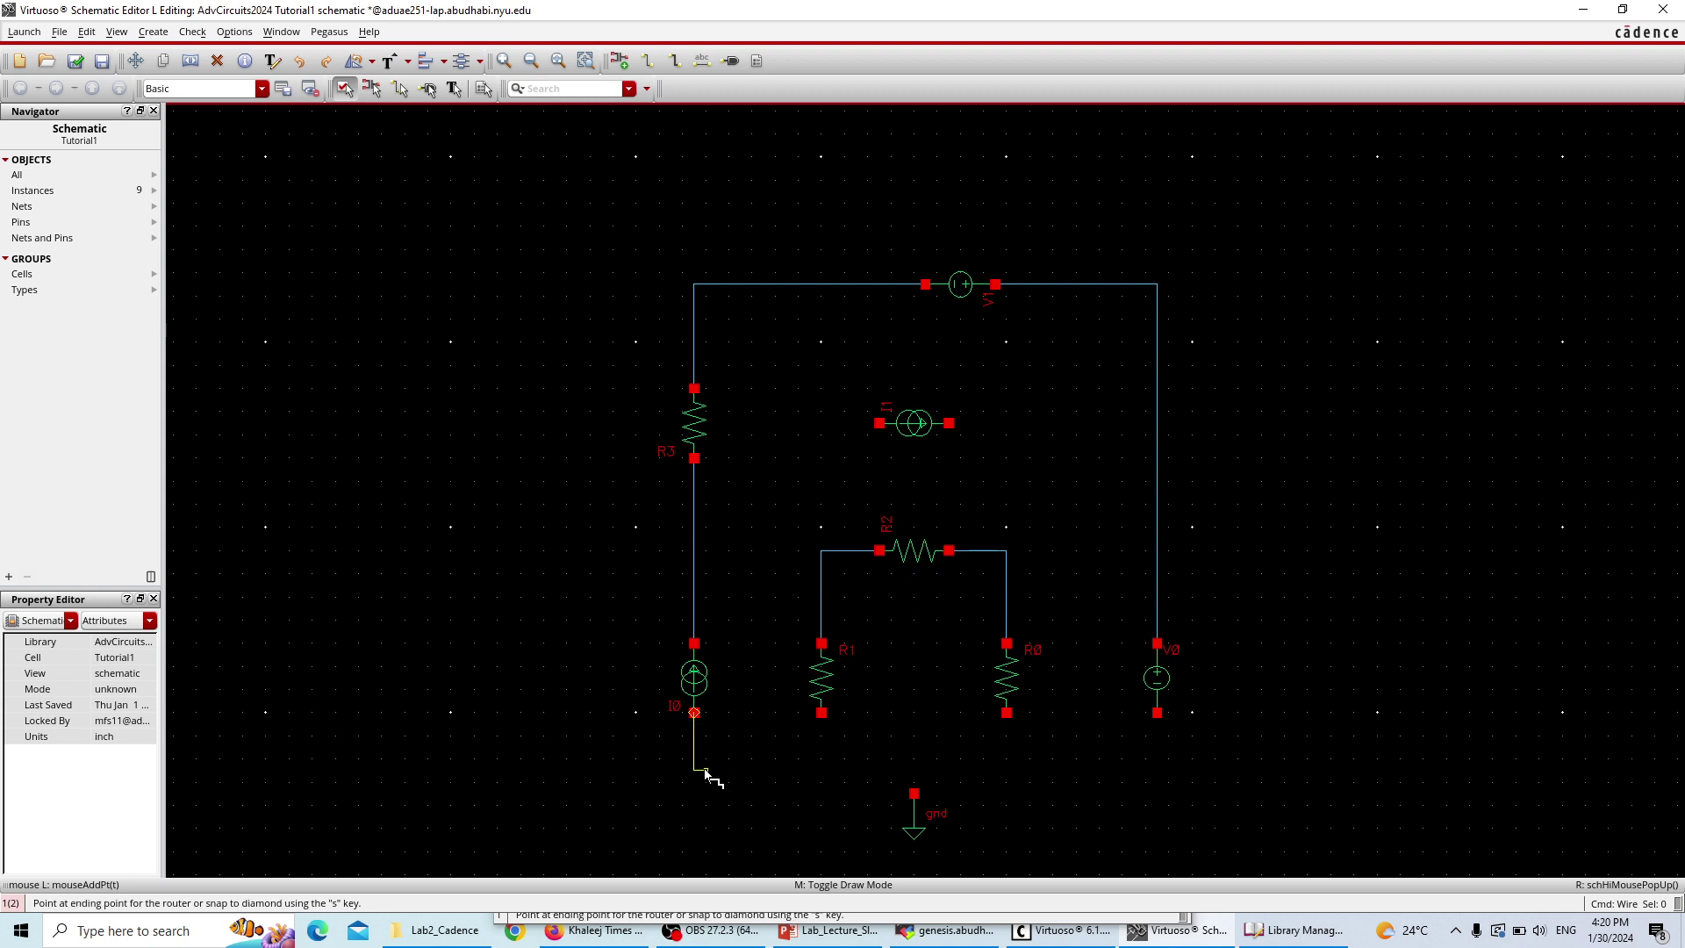
{"action": "left_click", "coordinate": [825, 714]}
{"action": "left_click", "coordinate": [823, 769]}
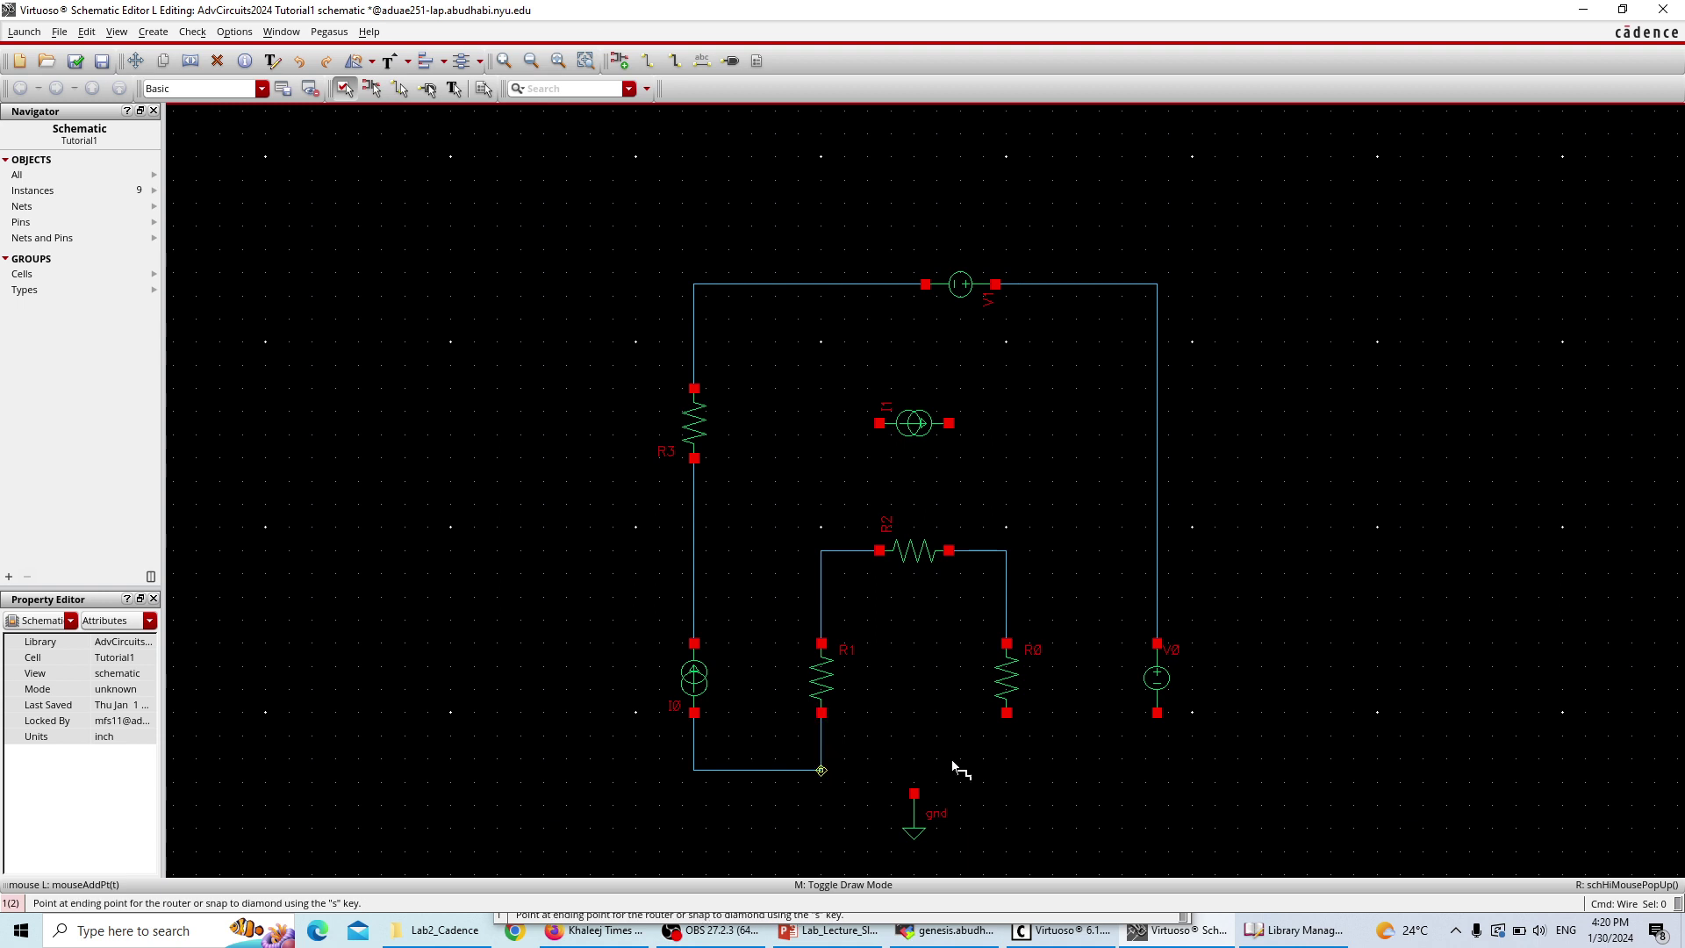
{"action": "left_click", "coordinate": [1006, 712]}
{"action": "left_click", "coordinate": [1006, 769]}
{"action": "left_click", "coordinate": [1156, 713]}
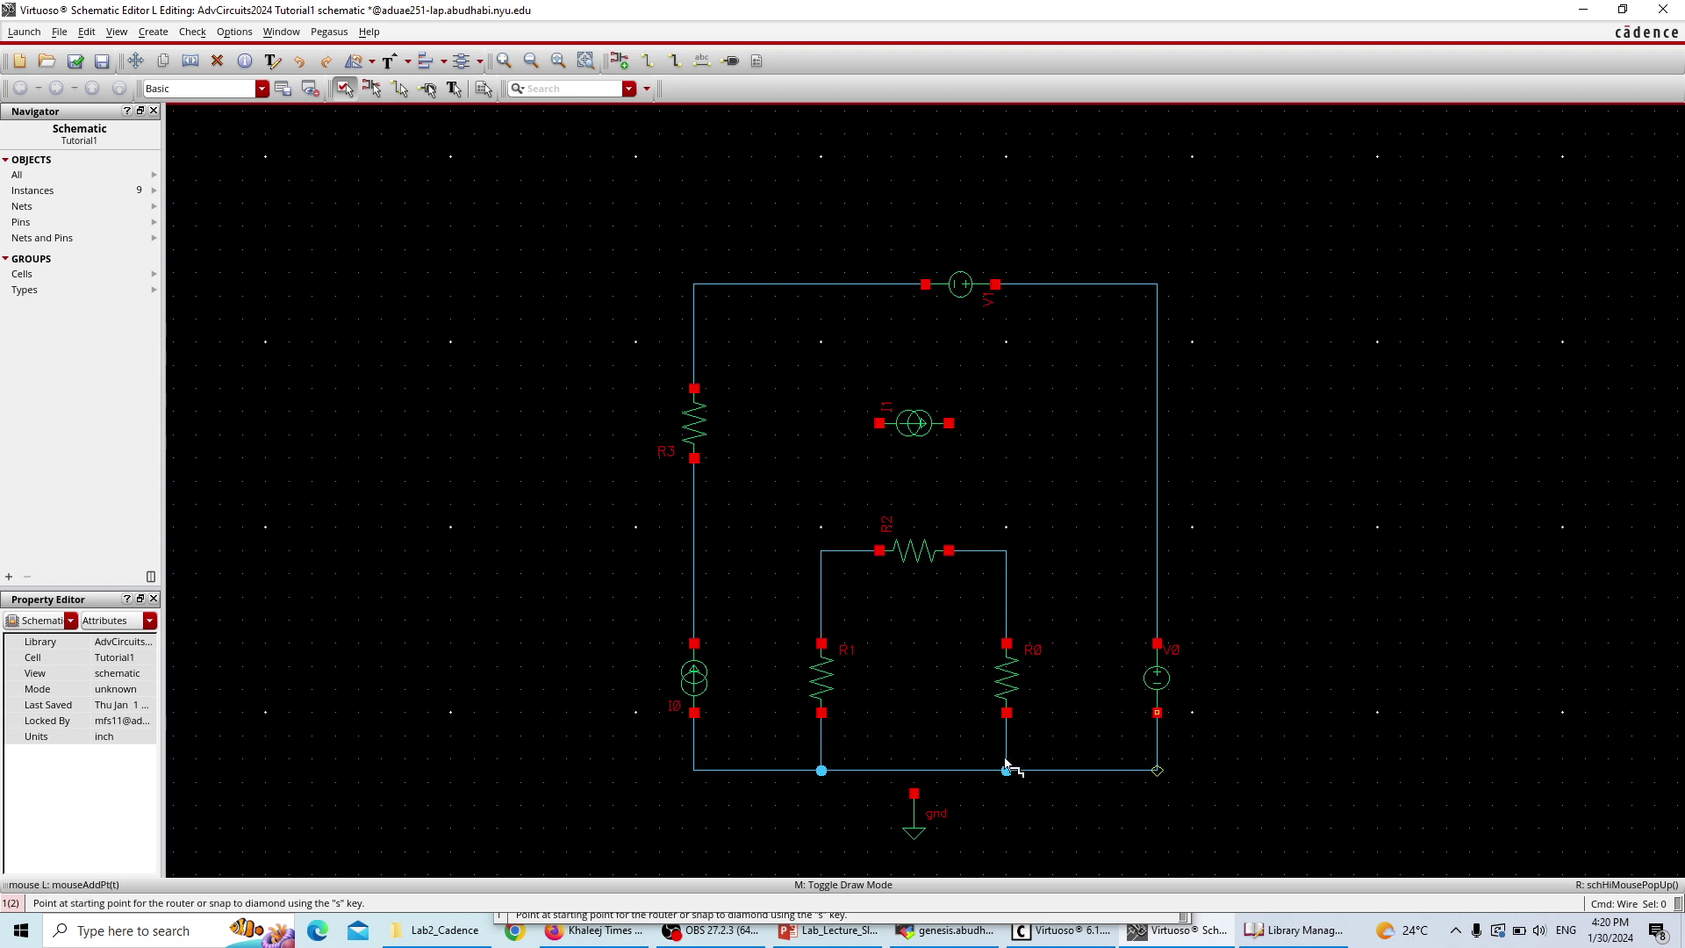
- Wire the gnd symbol to the common bottom line, and wire both ends of R2 out to the outer left and right branches
{"action": "left_click", "coordinate": [913, 792]}
{"action": "left_click", "coordinate": [914, 769]}
{"action": "left_click", "coordinate": [822, 550]}
{"action": "left_click", "coordinate": [694, 551]}
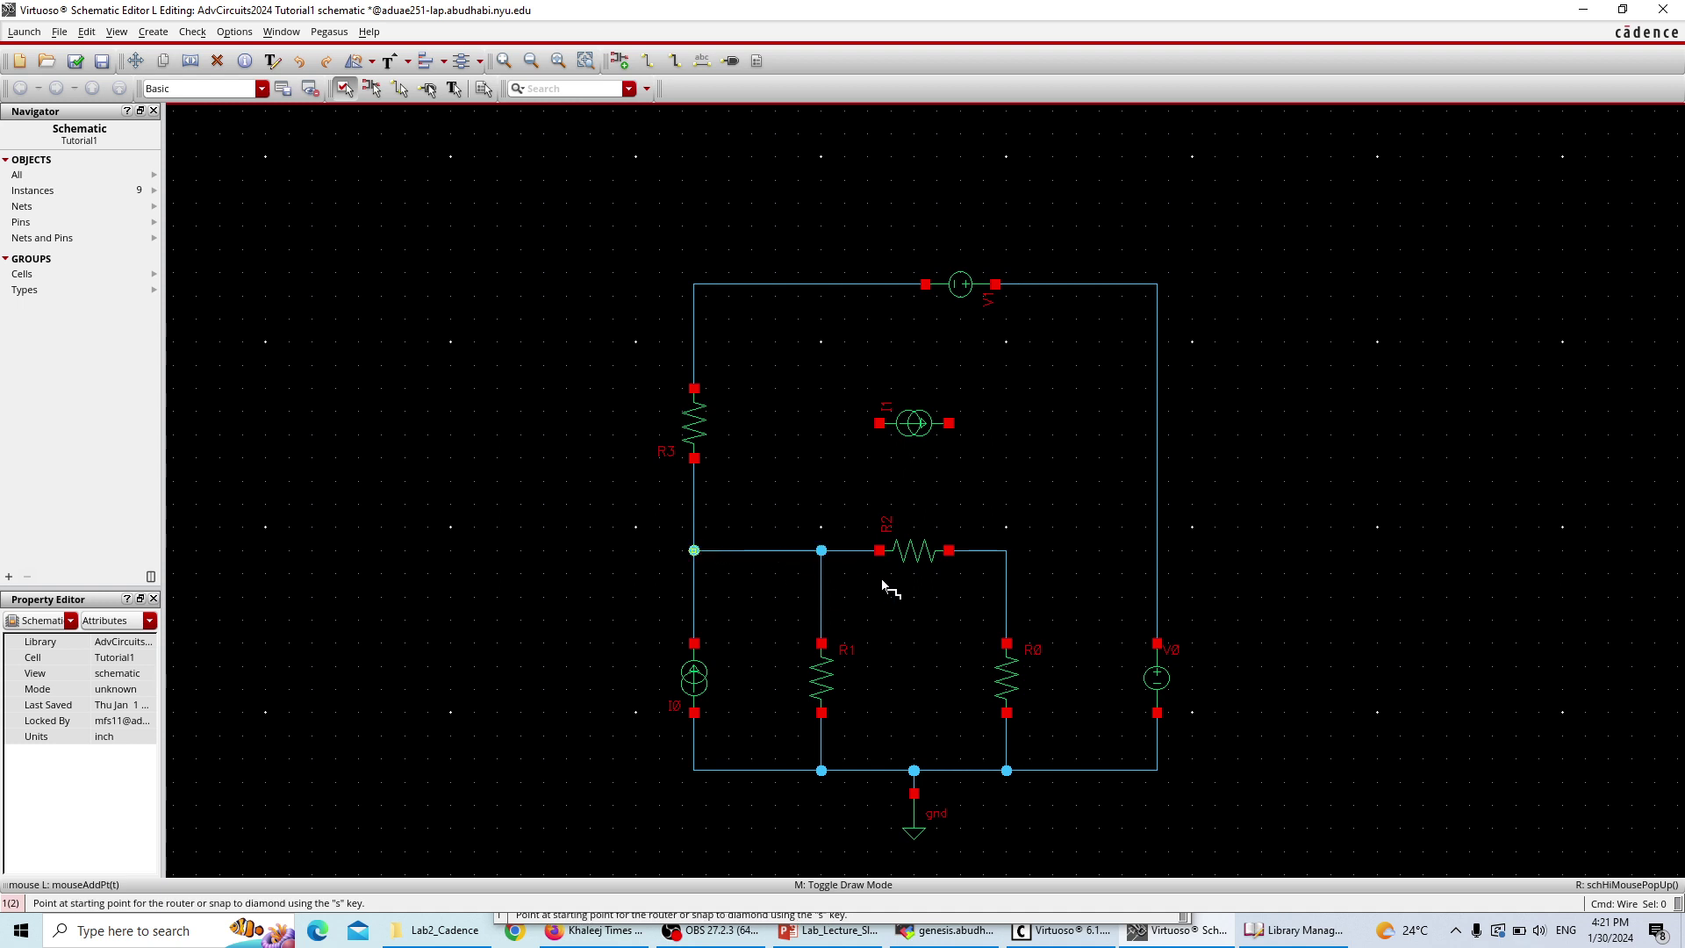
{"action": "left_click", "coordinate": [1007, 550]}
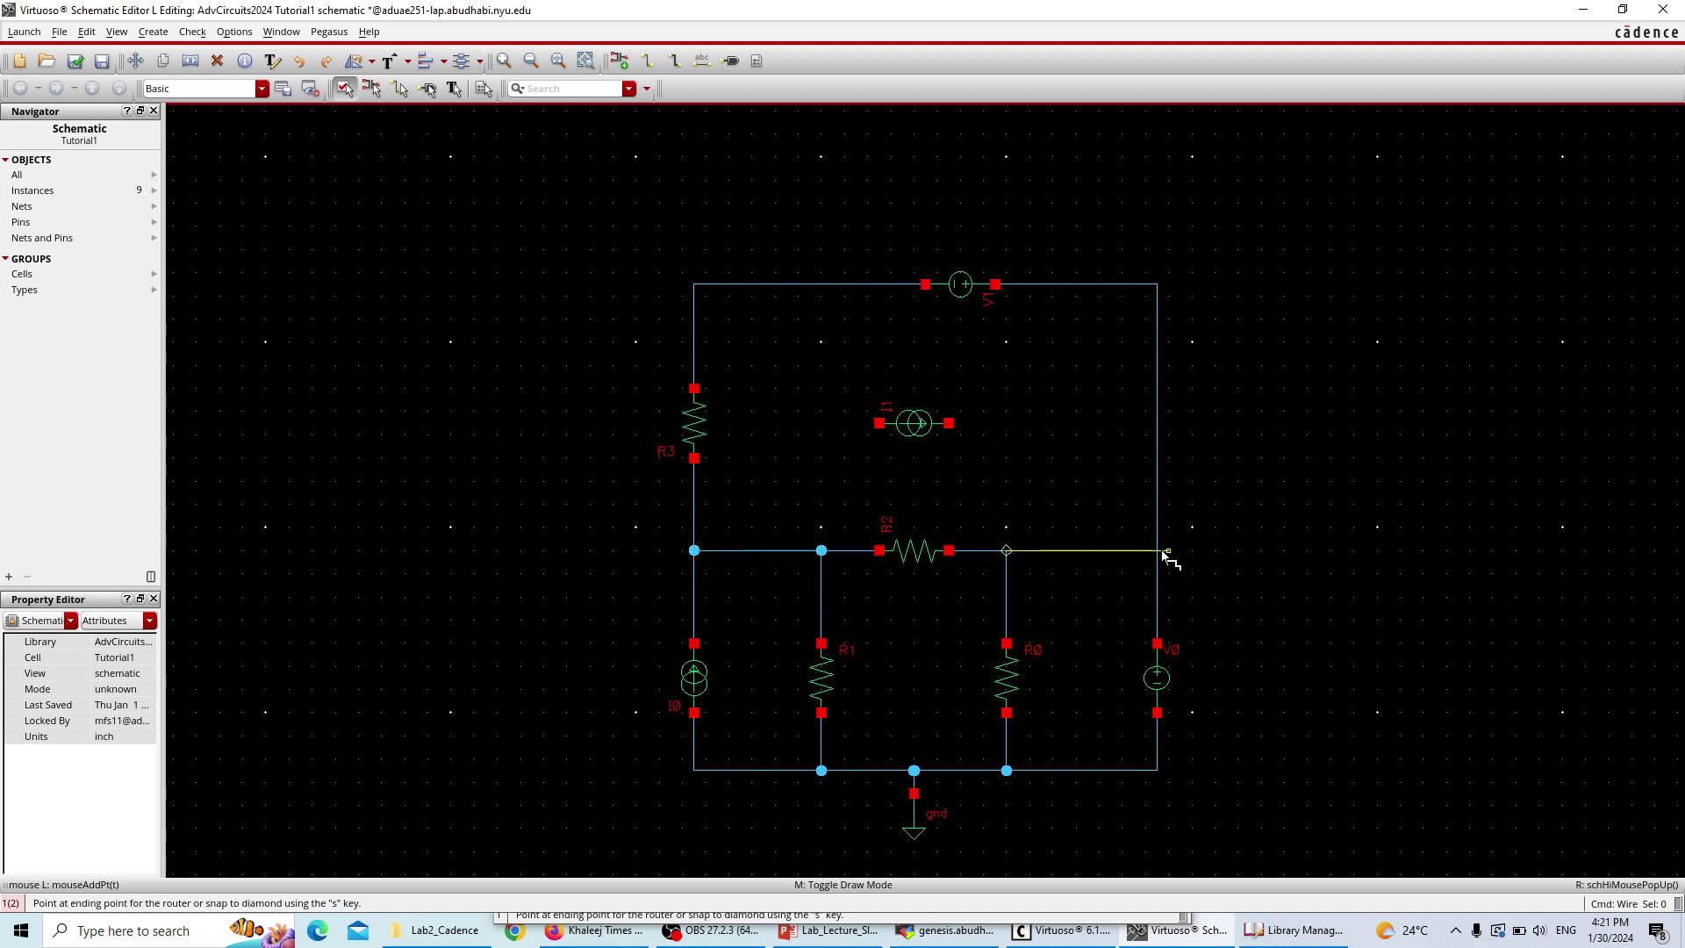
{"action": "left_click", "coordinate": [1157, 550]}
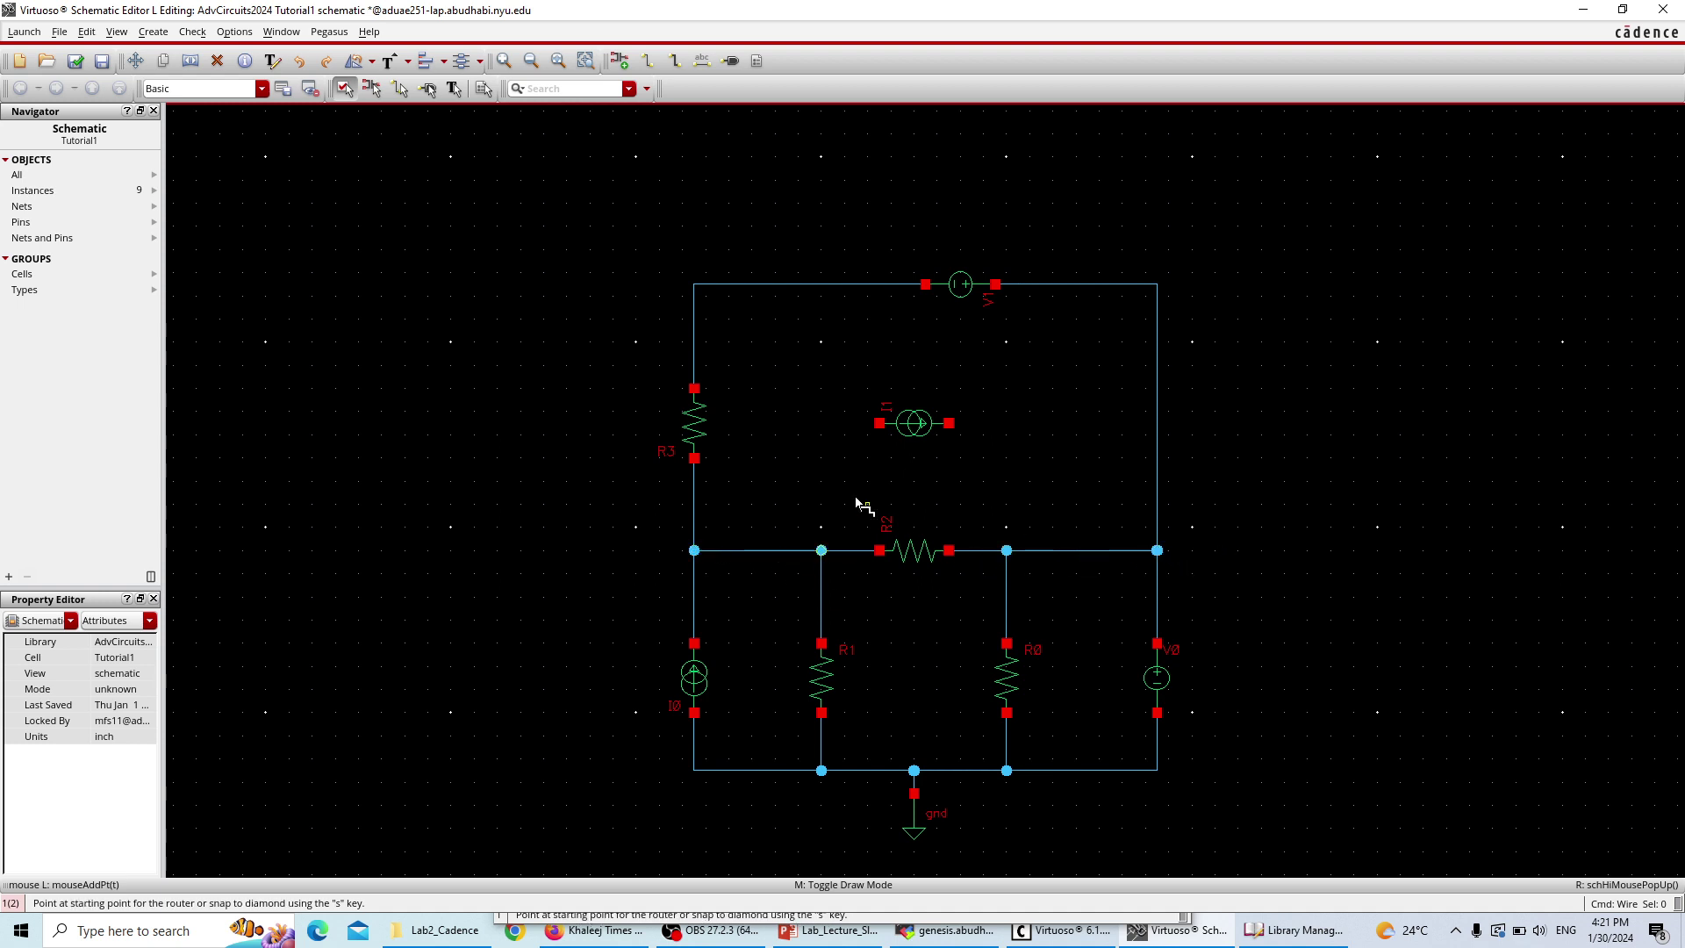
- Wire I1 in parallel with R2, and connect the corner of its left wire up to the top wire beside V1
{"action": "left_click", "coordinate": [879, 423]}
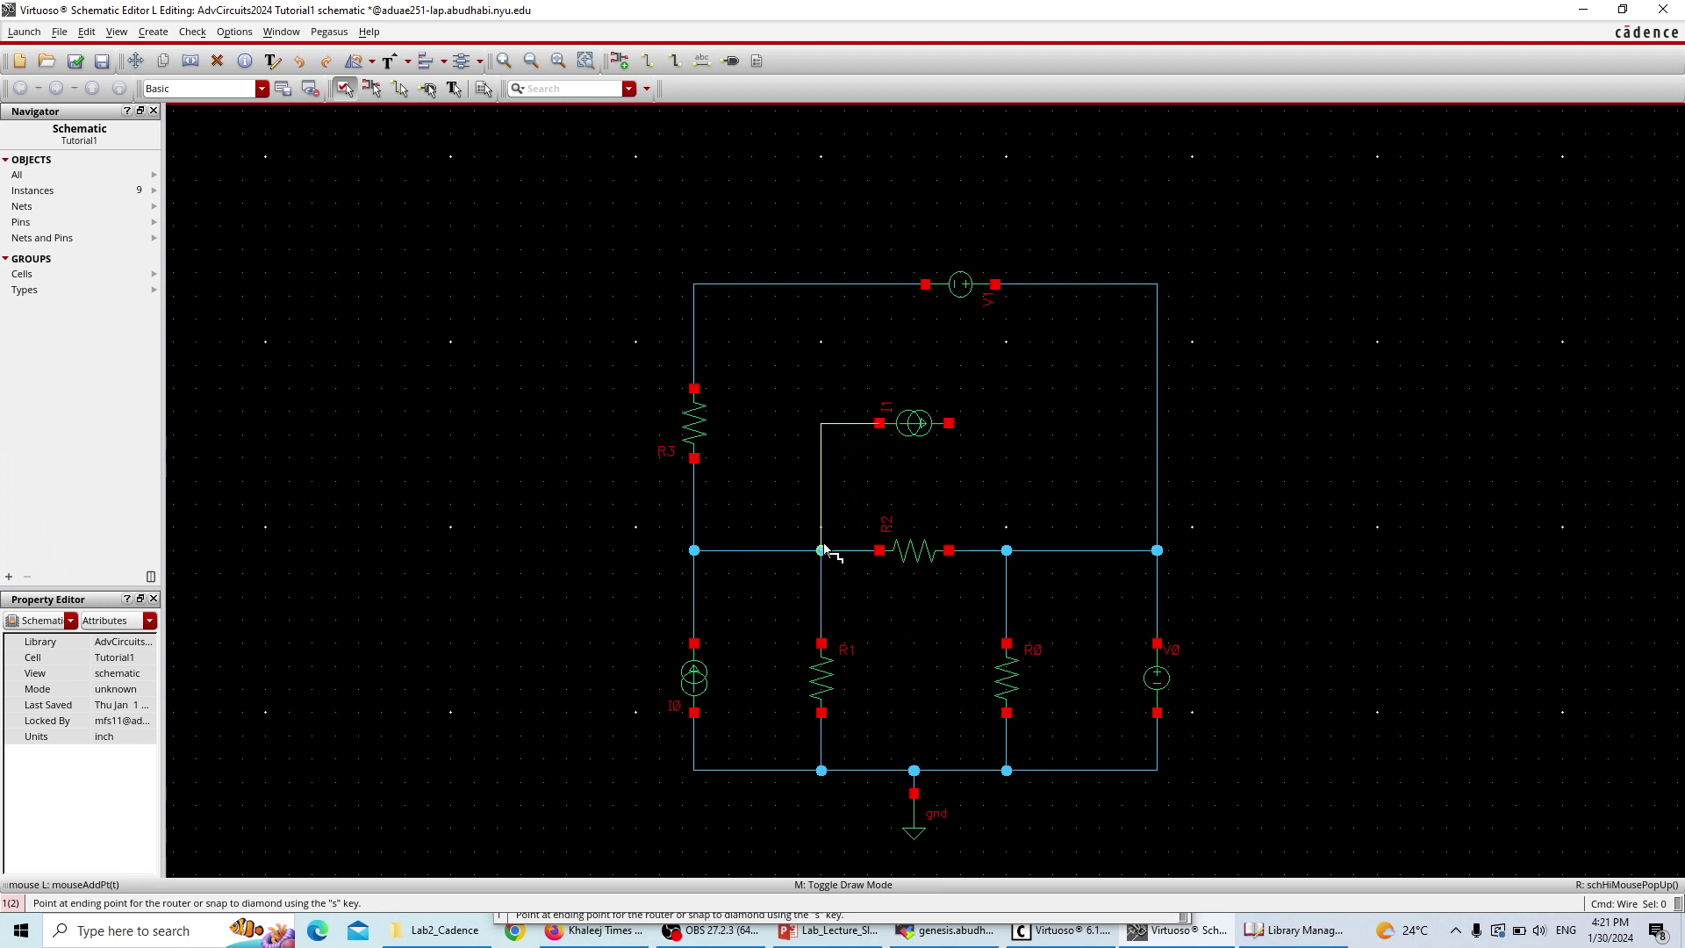
{"action": "left_click", "coordinate": [822, 550]}
{"action": "left_click", "coordinate": [949, 423]}
{"action": "left_click", "coordinate": [1007, 550]}
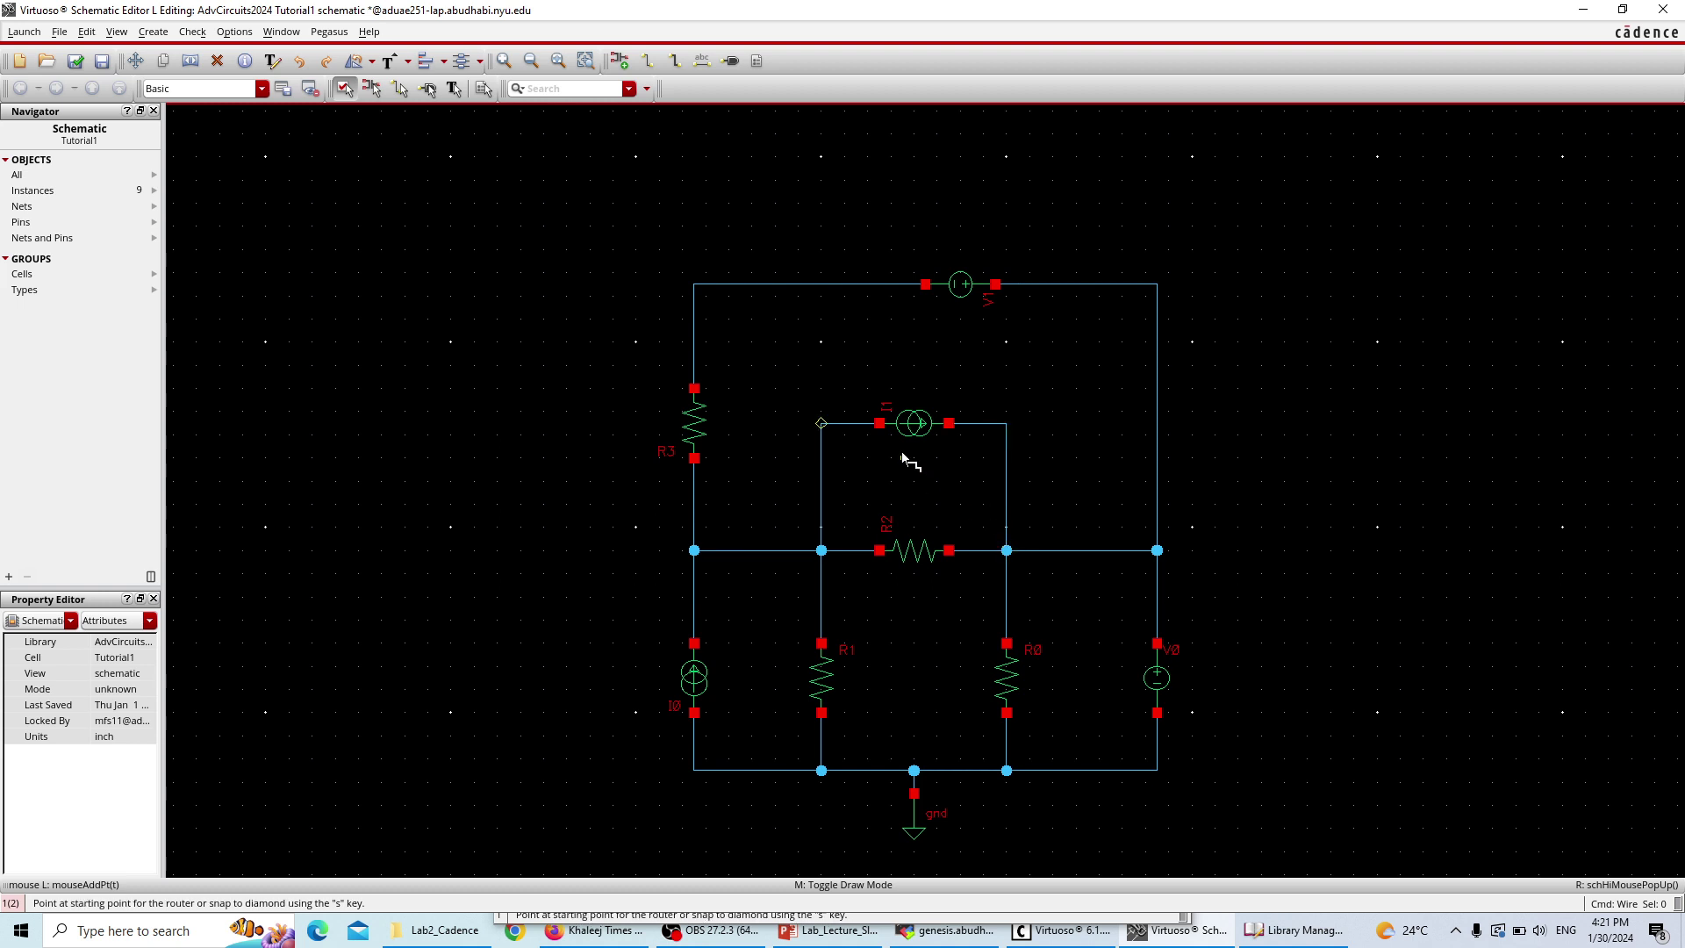
{"action": "left_click", "coordinate": [821, 423]}
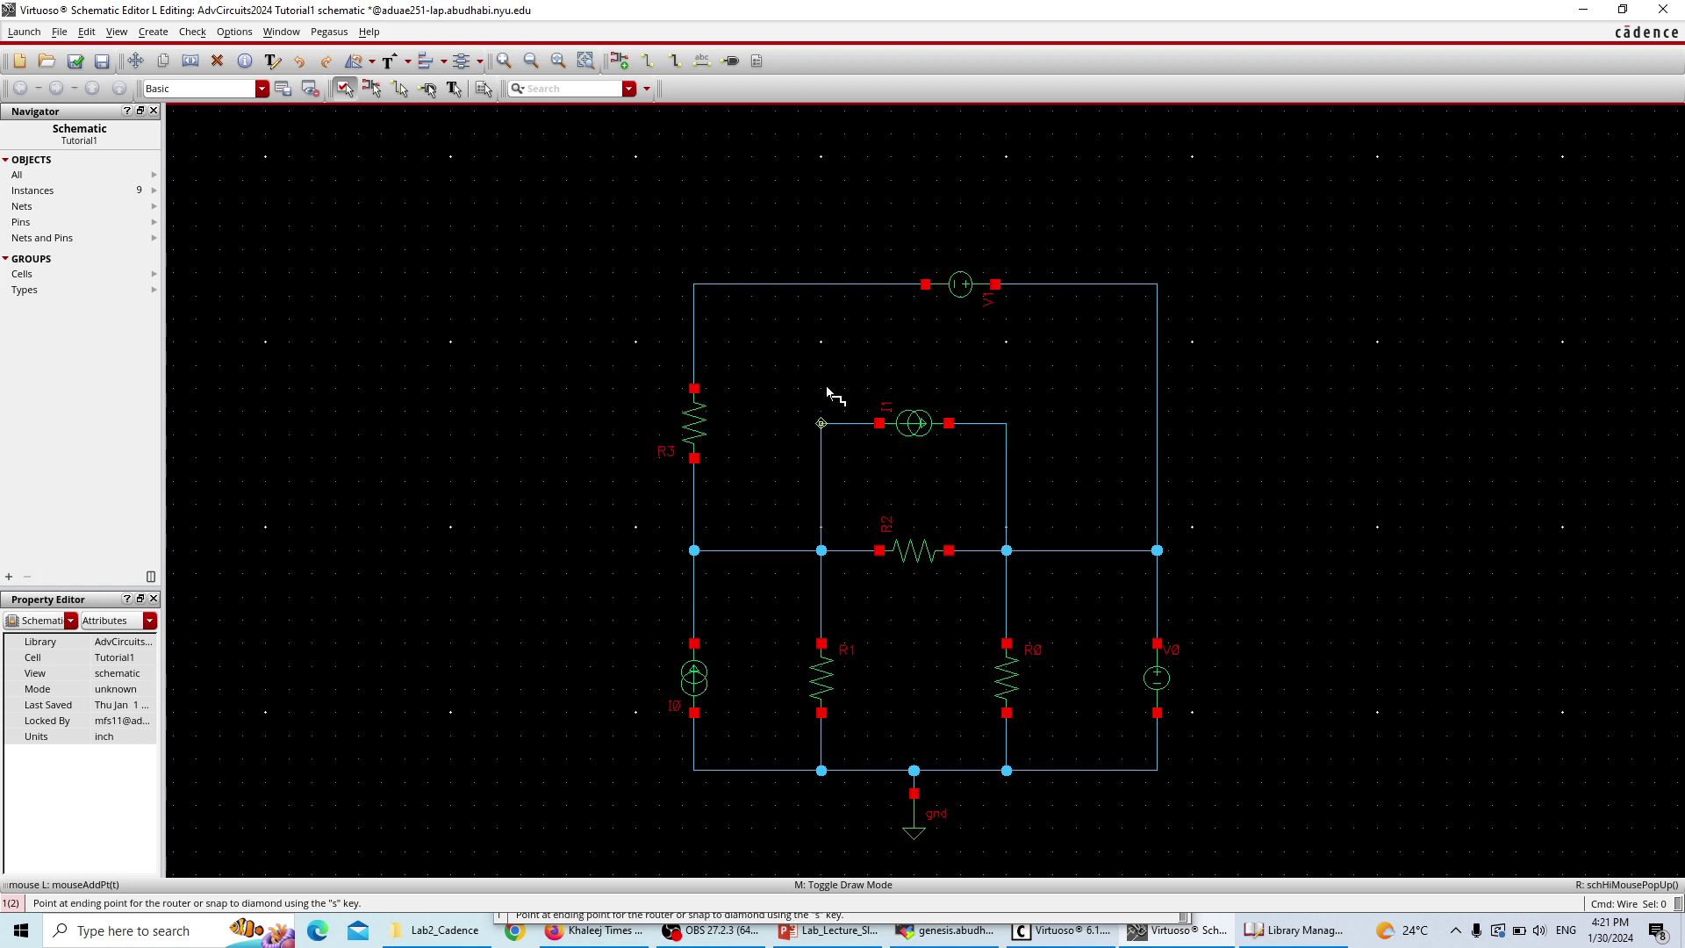
{"action": "left_click", "coordinate": [821, 283]}
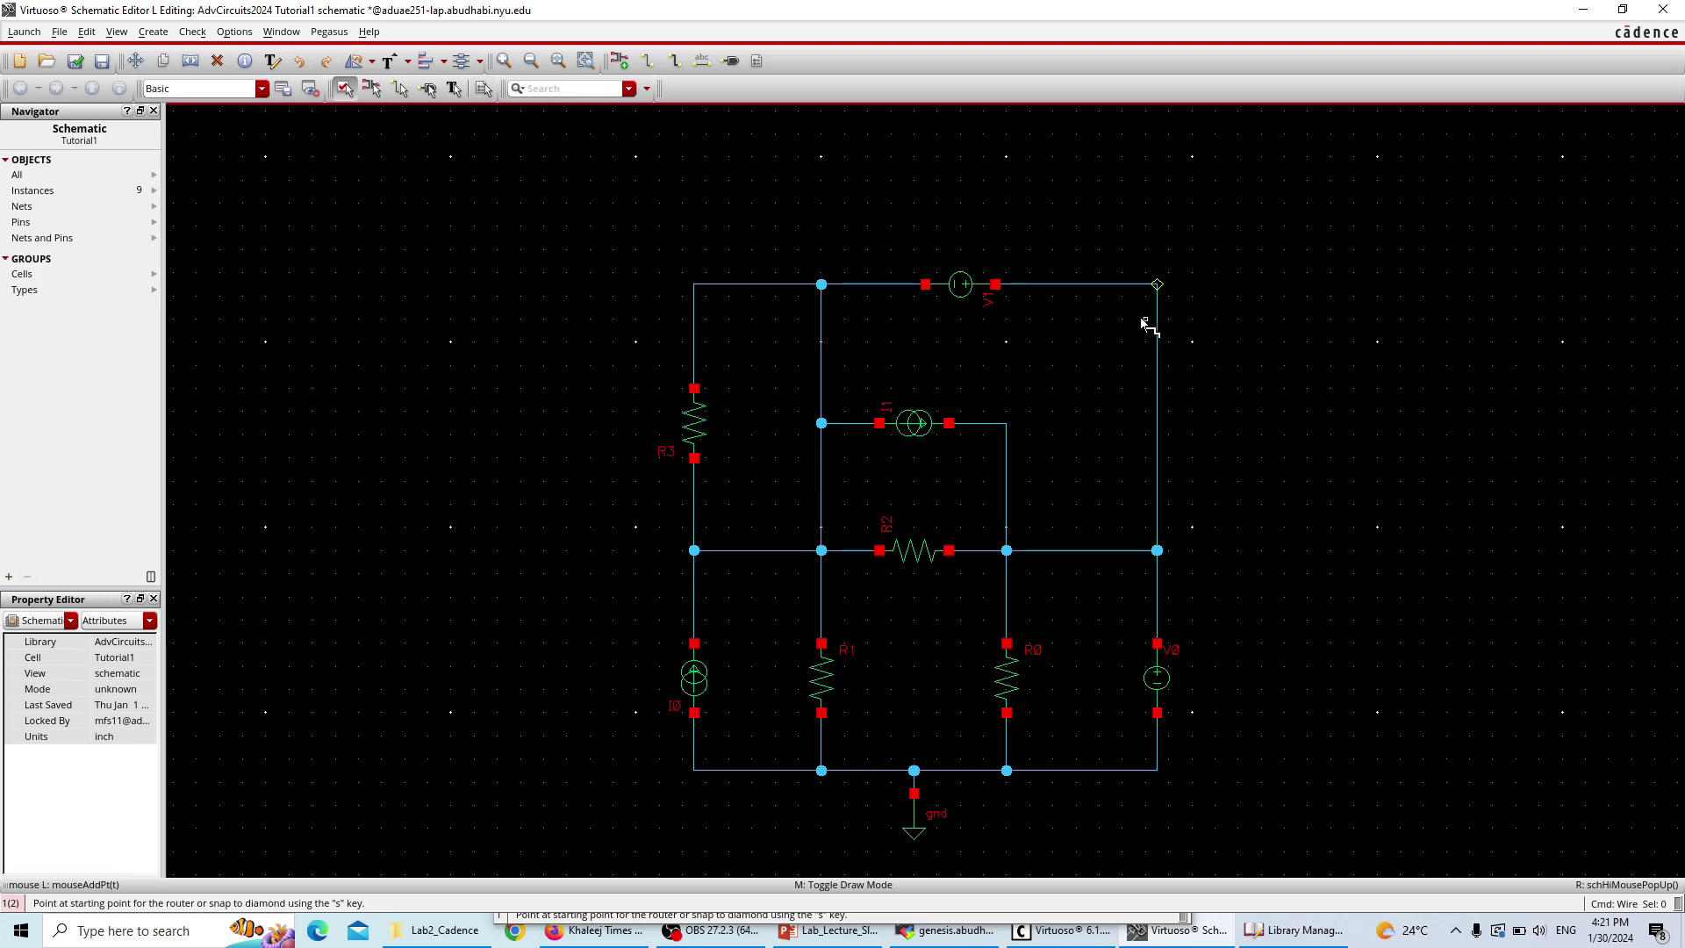
- Compare the wiring with the Figure 4.53 circuit in the PowerPoint slides and return to the Virtuoso schematic
{"action": "key", "text": "alt+Tab"}
{"action": "key", "text": "alt+Tab"}
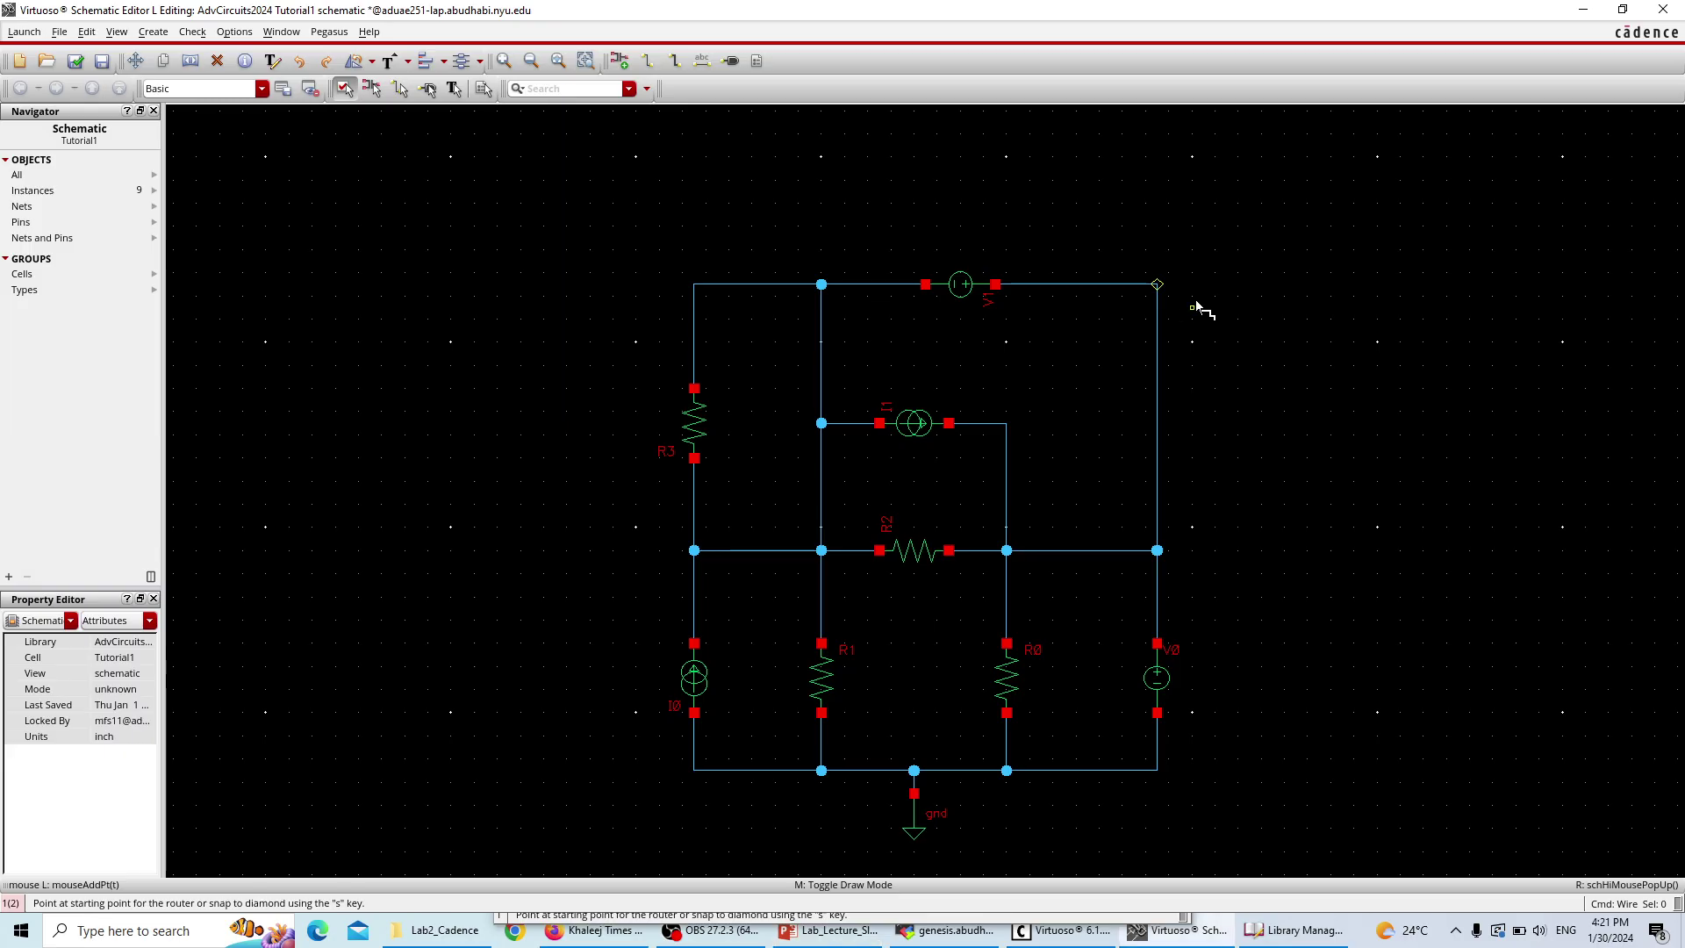
{"action": "key", "text": "alt+Tab"}
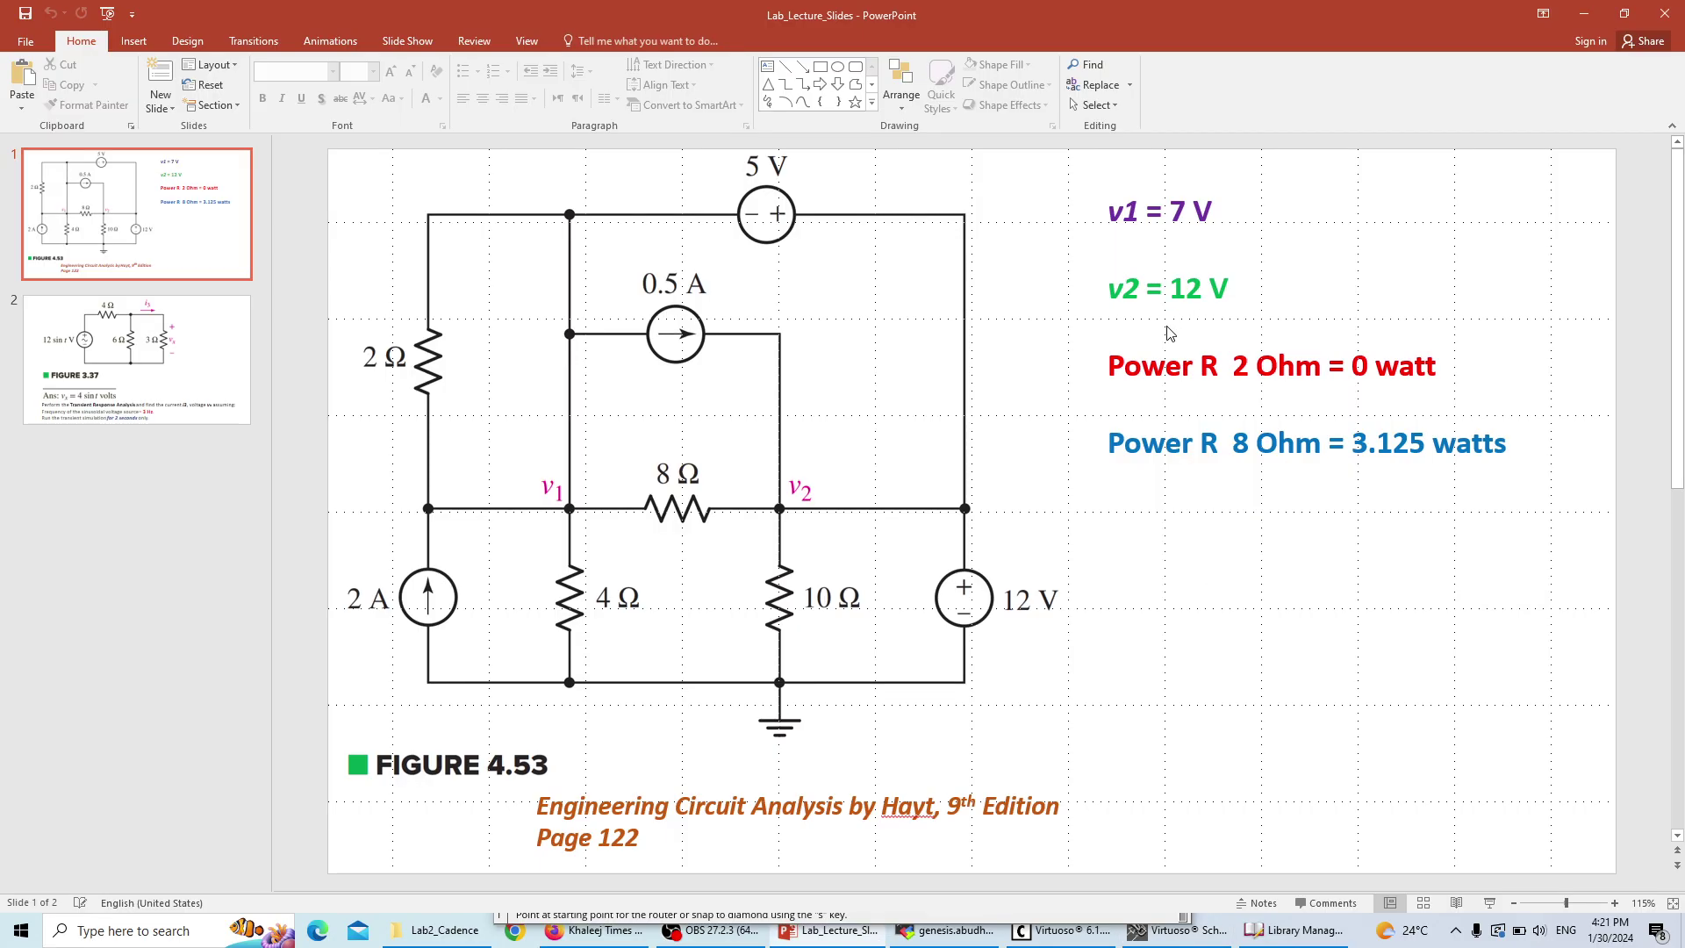
{"action": "key", "text": "alt+Tab"}
{"action": "key", "text": "alt+Tab"}
{"action": "key", "text": "alt+Tab"}
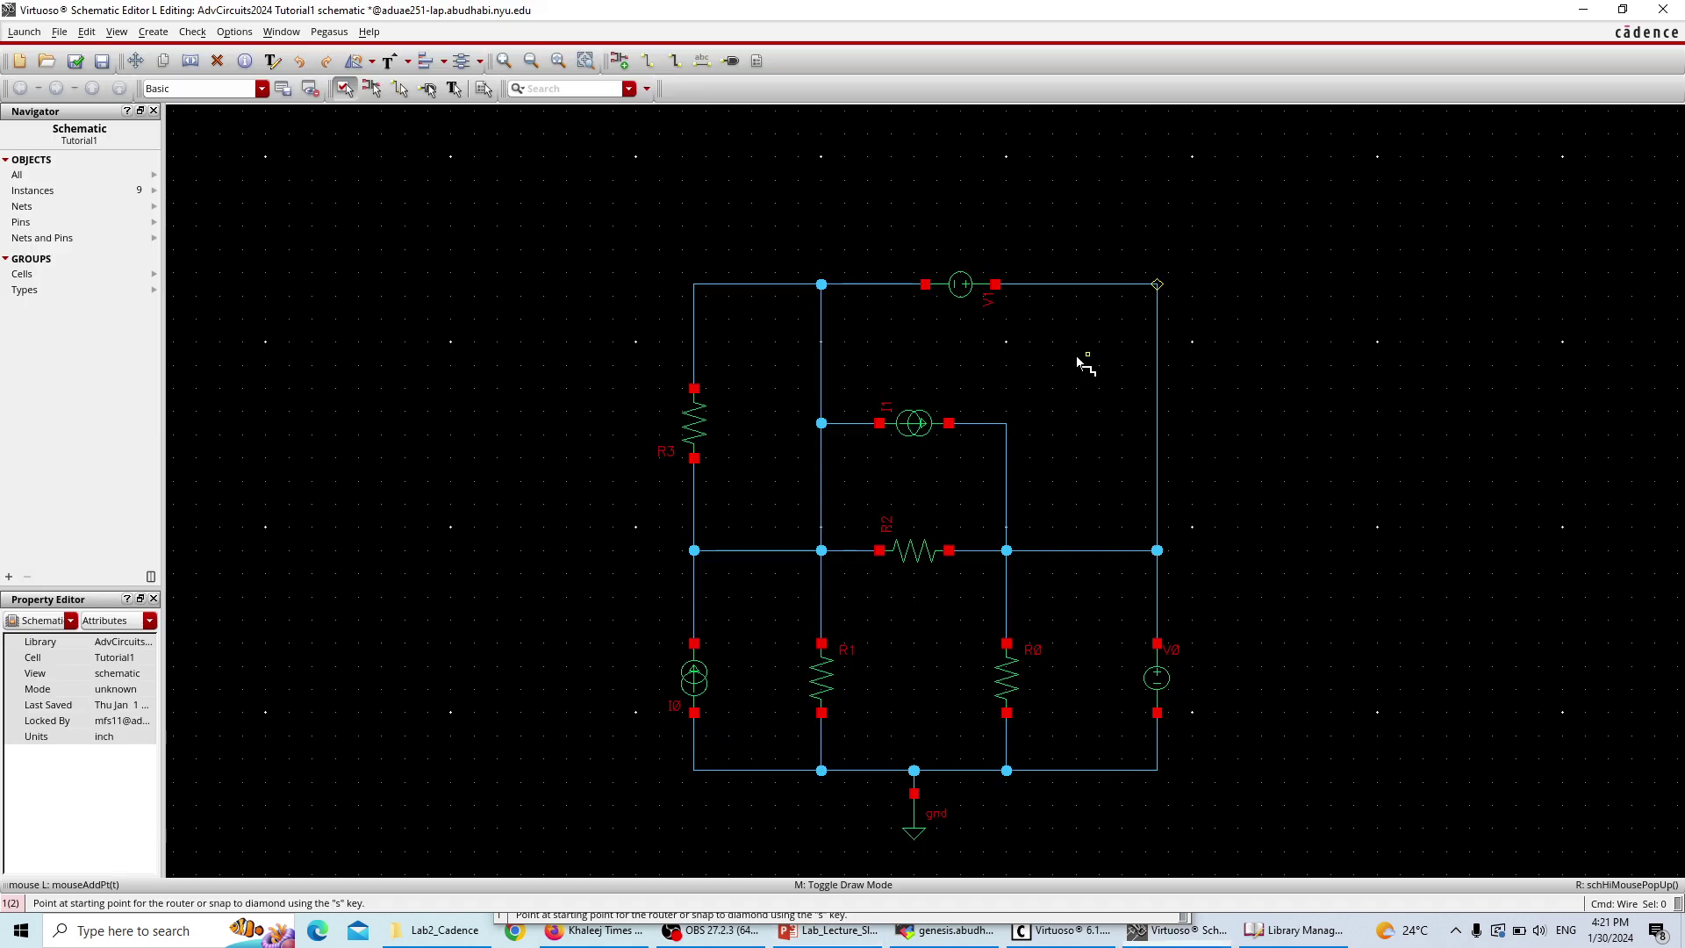
- Dismiss the context menu on R2 and minimize the Virtuoso log window covering the schematic
{"action": "right_click", "coordinate": [955, 554]}
{"action": "left_click", "coordinate": [1365, 441]}
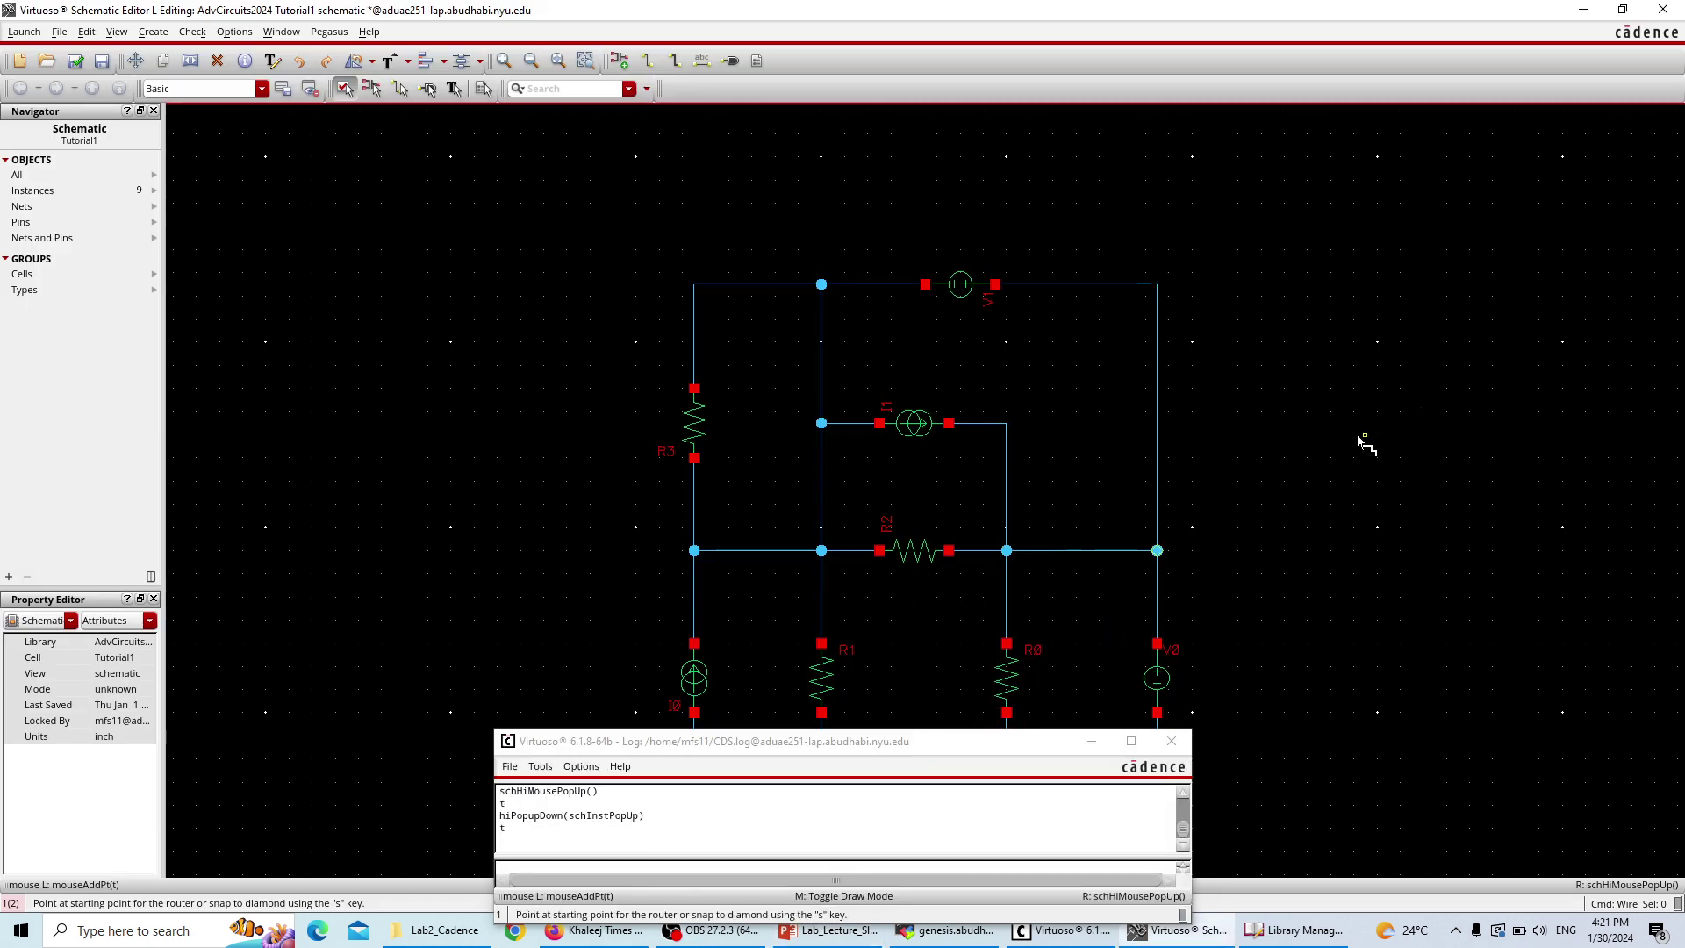
{"action": "left_click", "coordinate": [1093, 746]}
- Try moving R2 slightly below its horizontal wire, and undo the move
{"action": "left_click", "coordinate": [905, 553]}
{"action": "left_click_drag", "start_coordinate": [905, 552], "coordinate": [830, 587]}
{"action": "key", "text": "shift+z"}
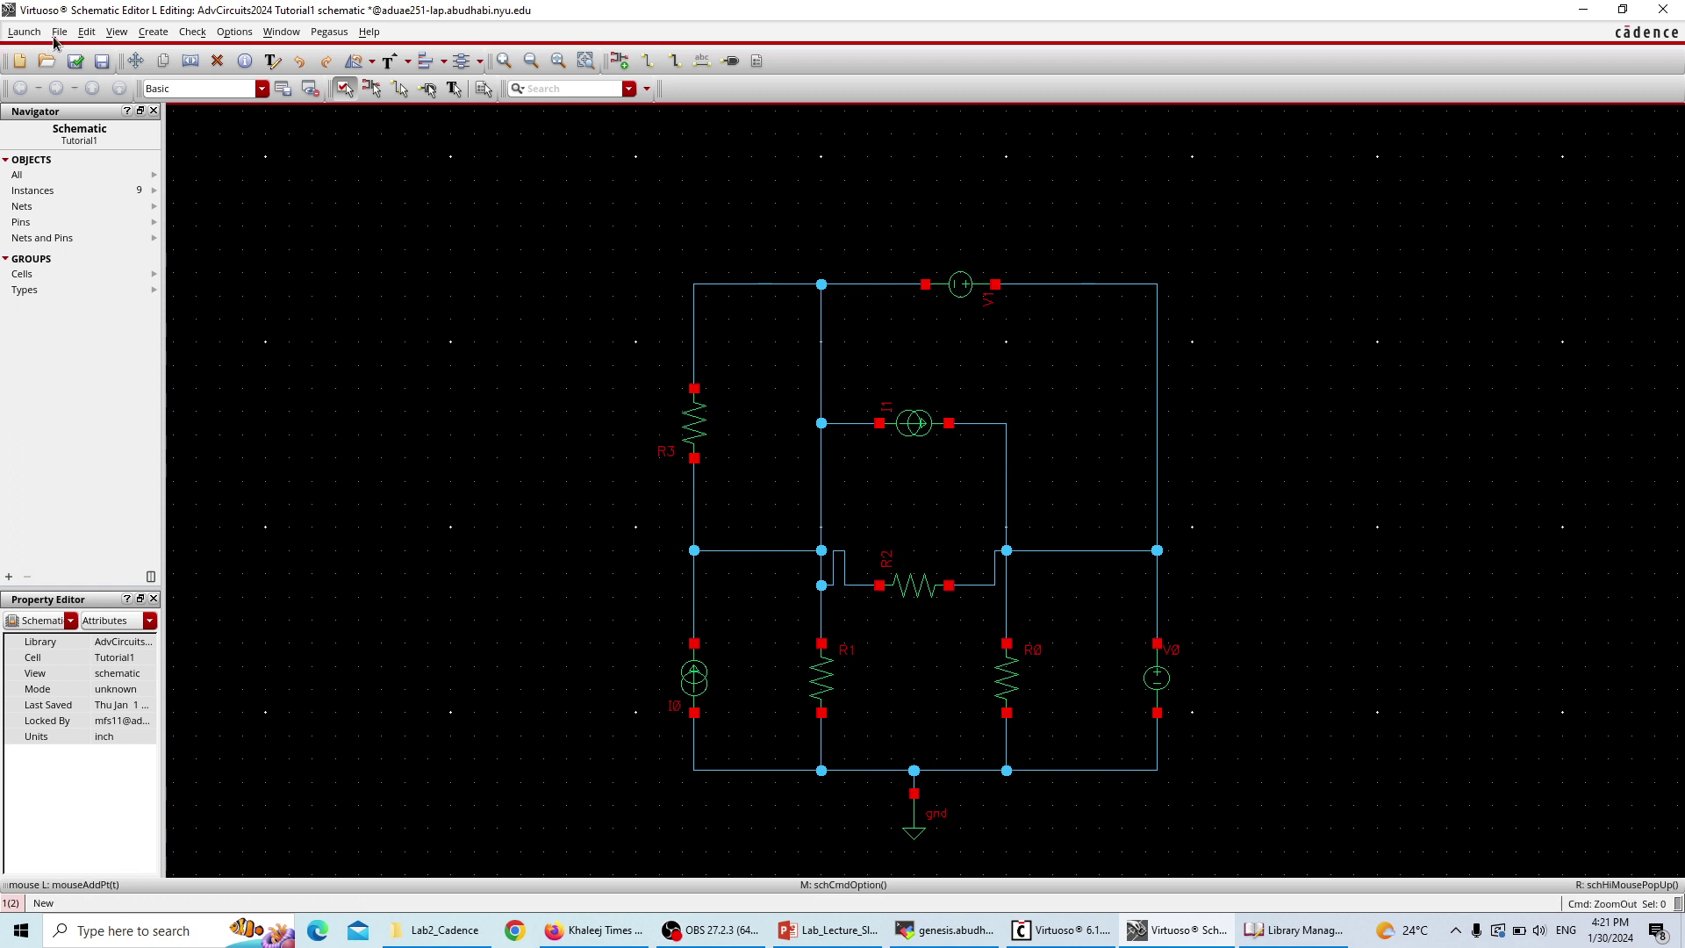
{"action": "left_click", "coordinate": [86, 33]}
{"action": "left_click", "coordinate": [112, 64]}
{"action": "key", "text": "u"}
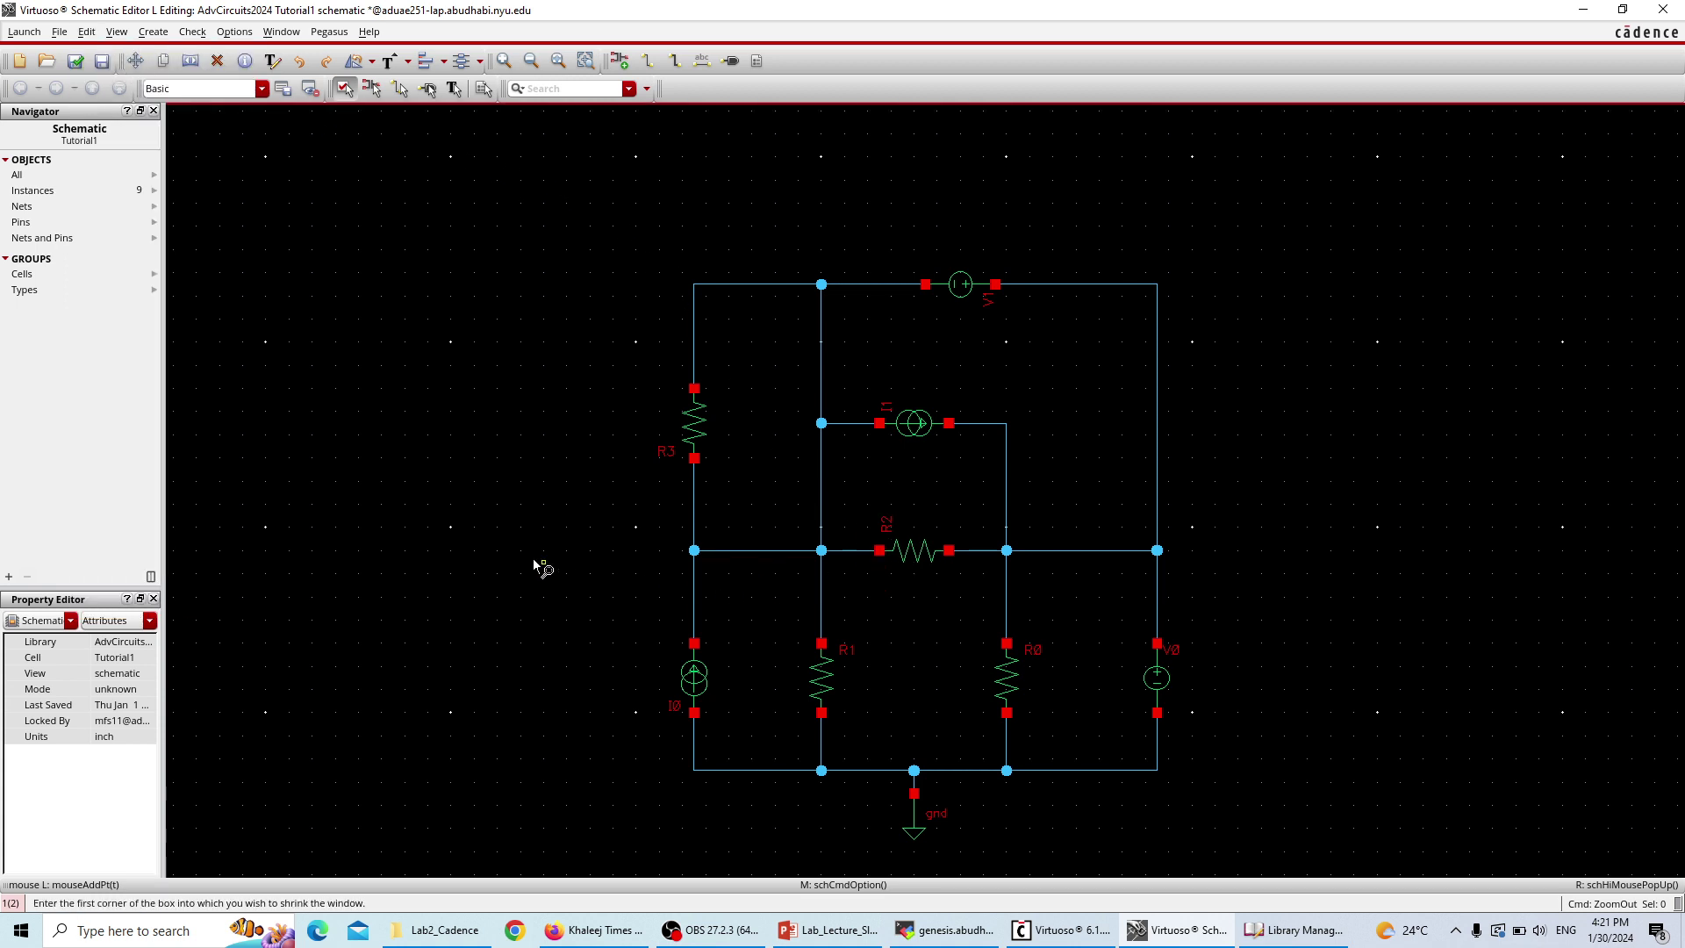
{"action": "left_click", "coordinate": [624, 516]}
{"action": "left_click", "coordinate": [1192, 567]}
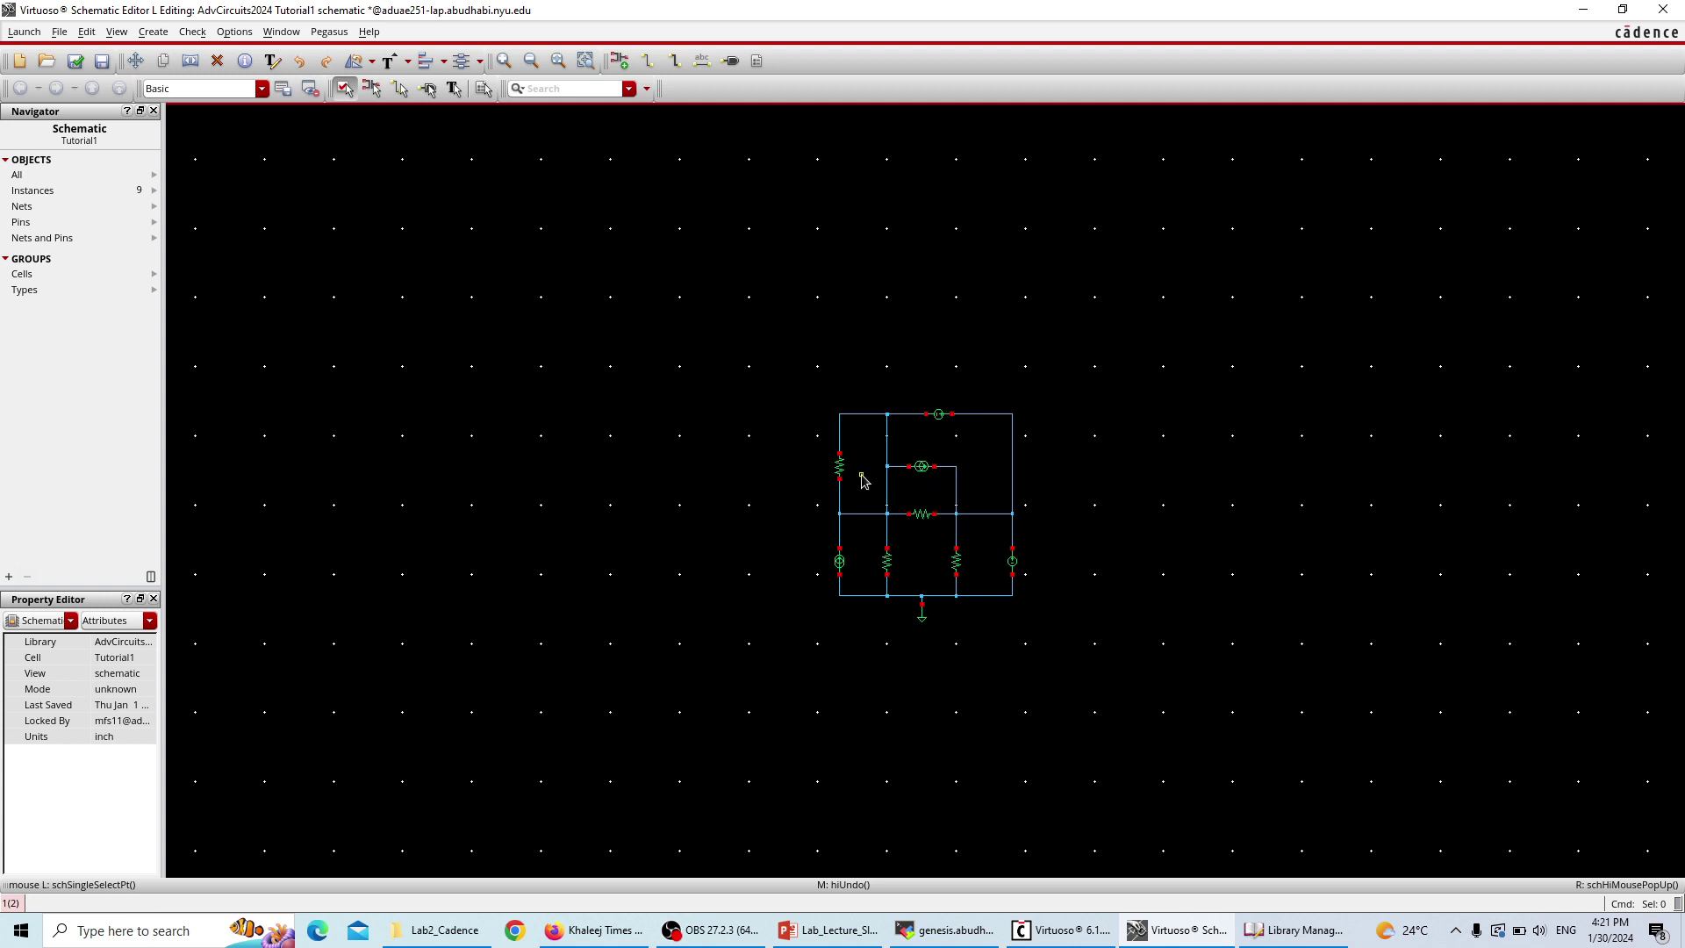
{"action": "key", "text": "f"}
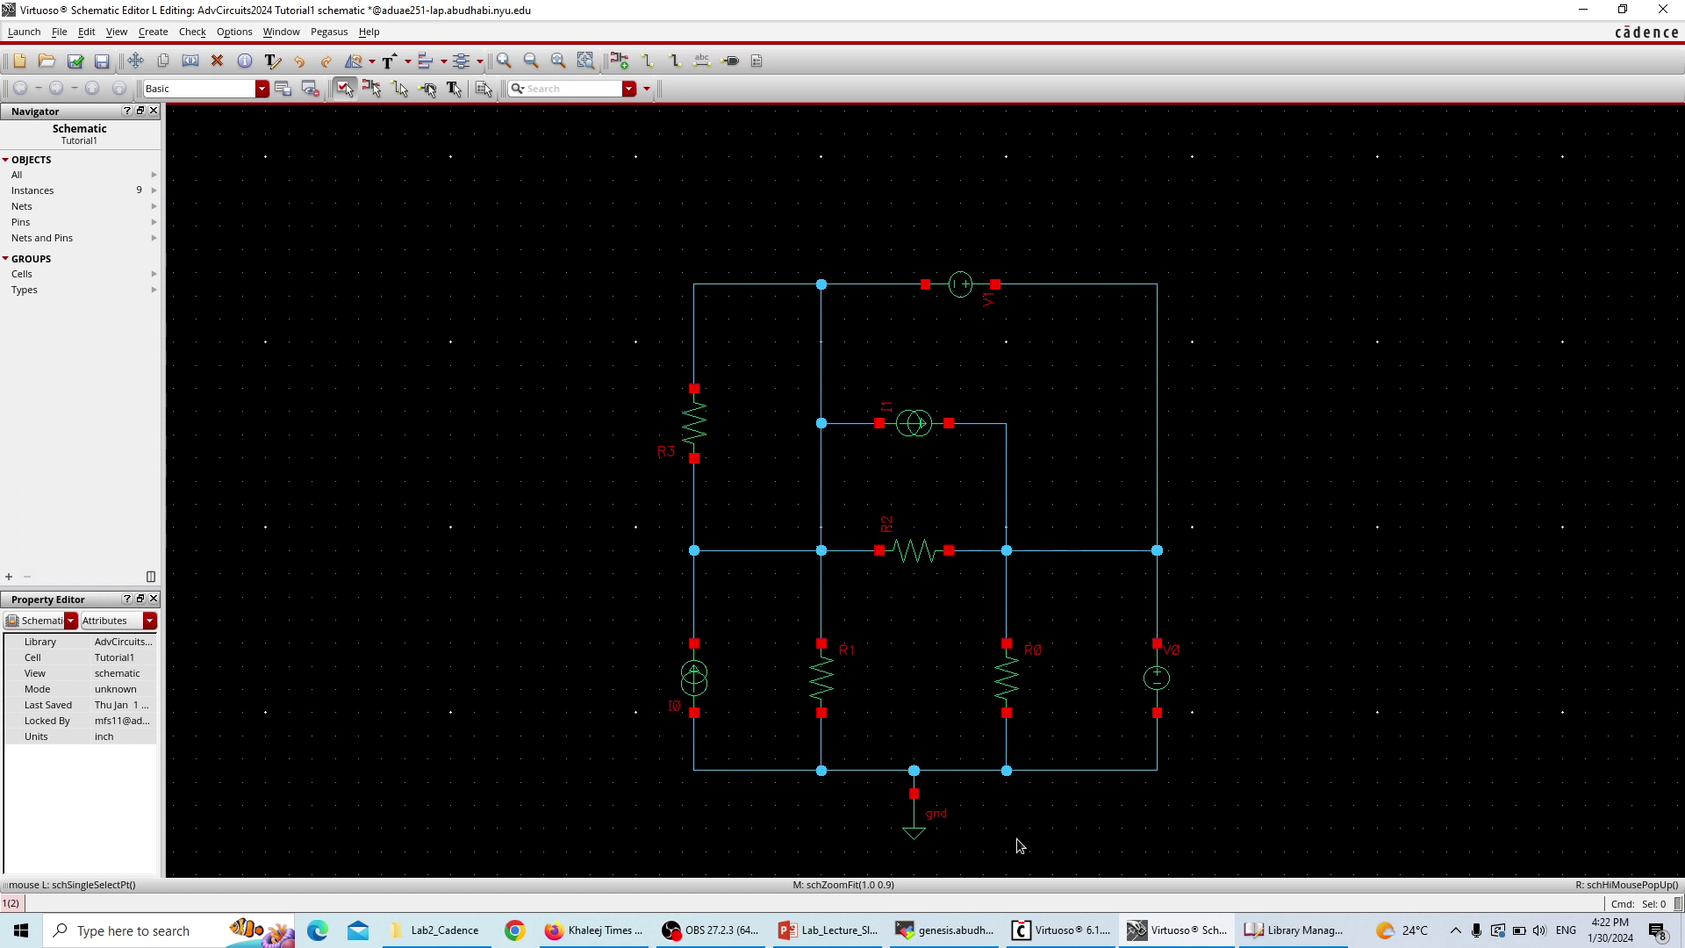
- Check the node names in the PowerPoint figure, and label the wire at the junction of R1 and R2 as v1
{"action": "left_click", "coordinate": [829, 931]}
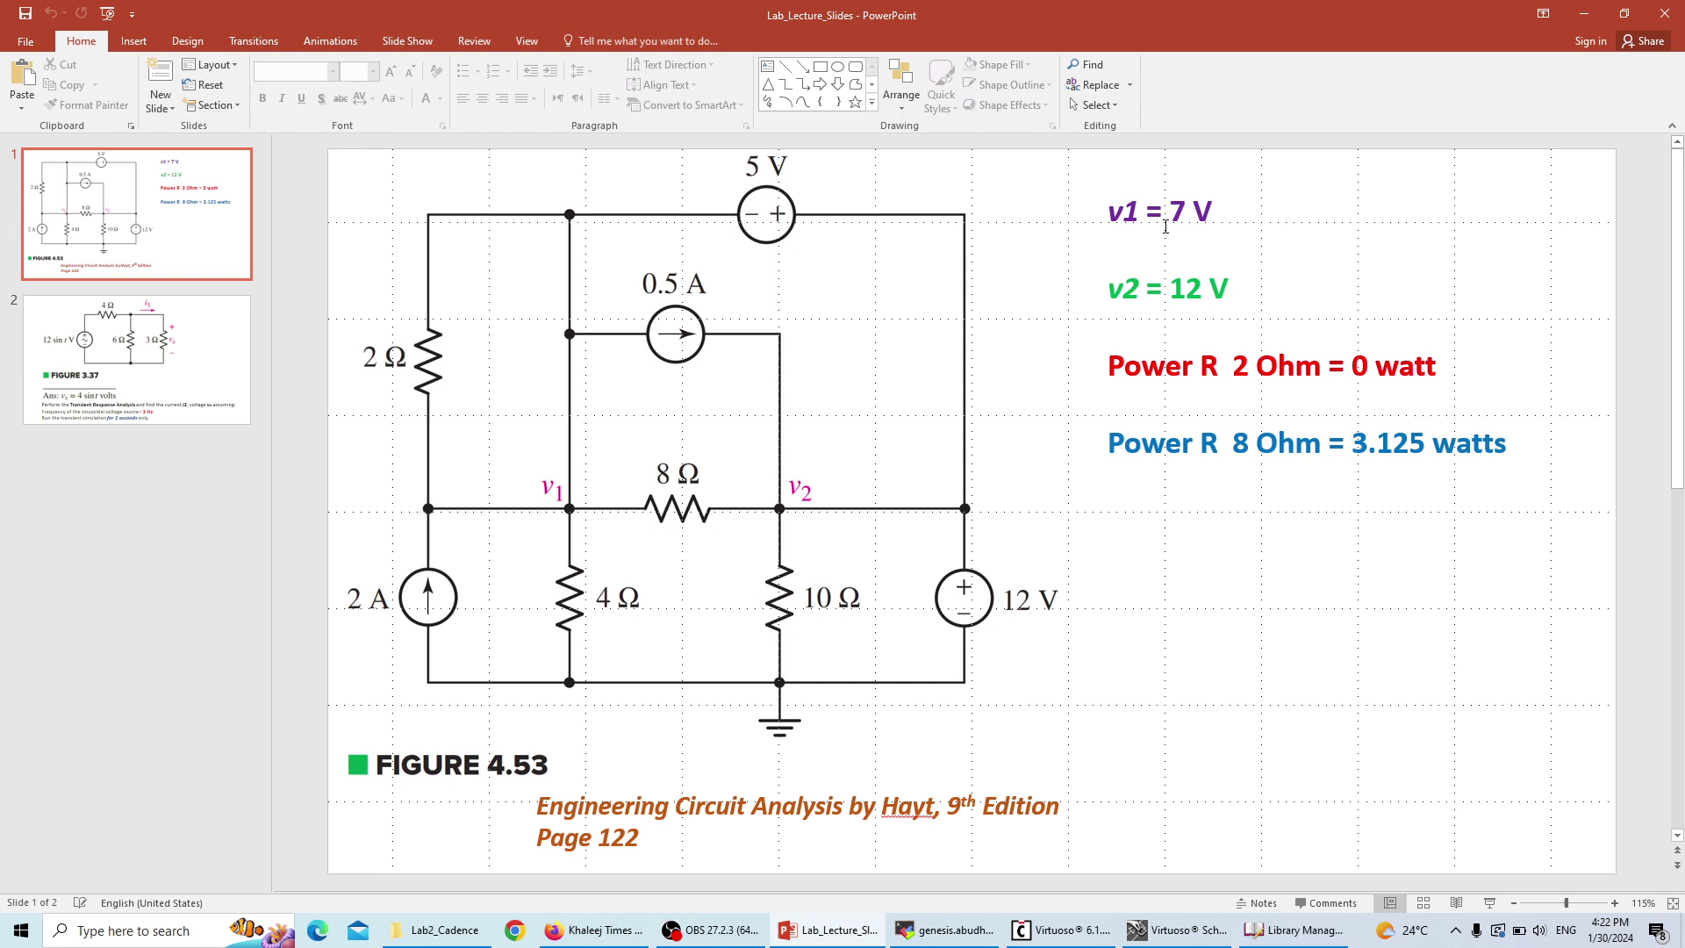
{"action": "key", "text": "alt+Tab"}
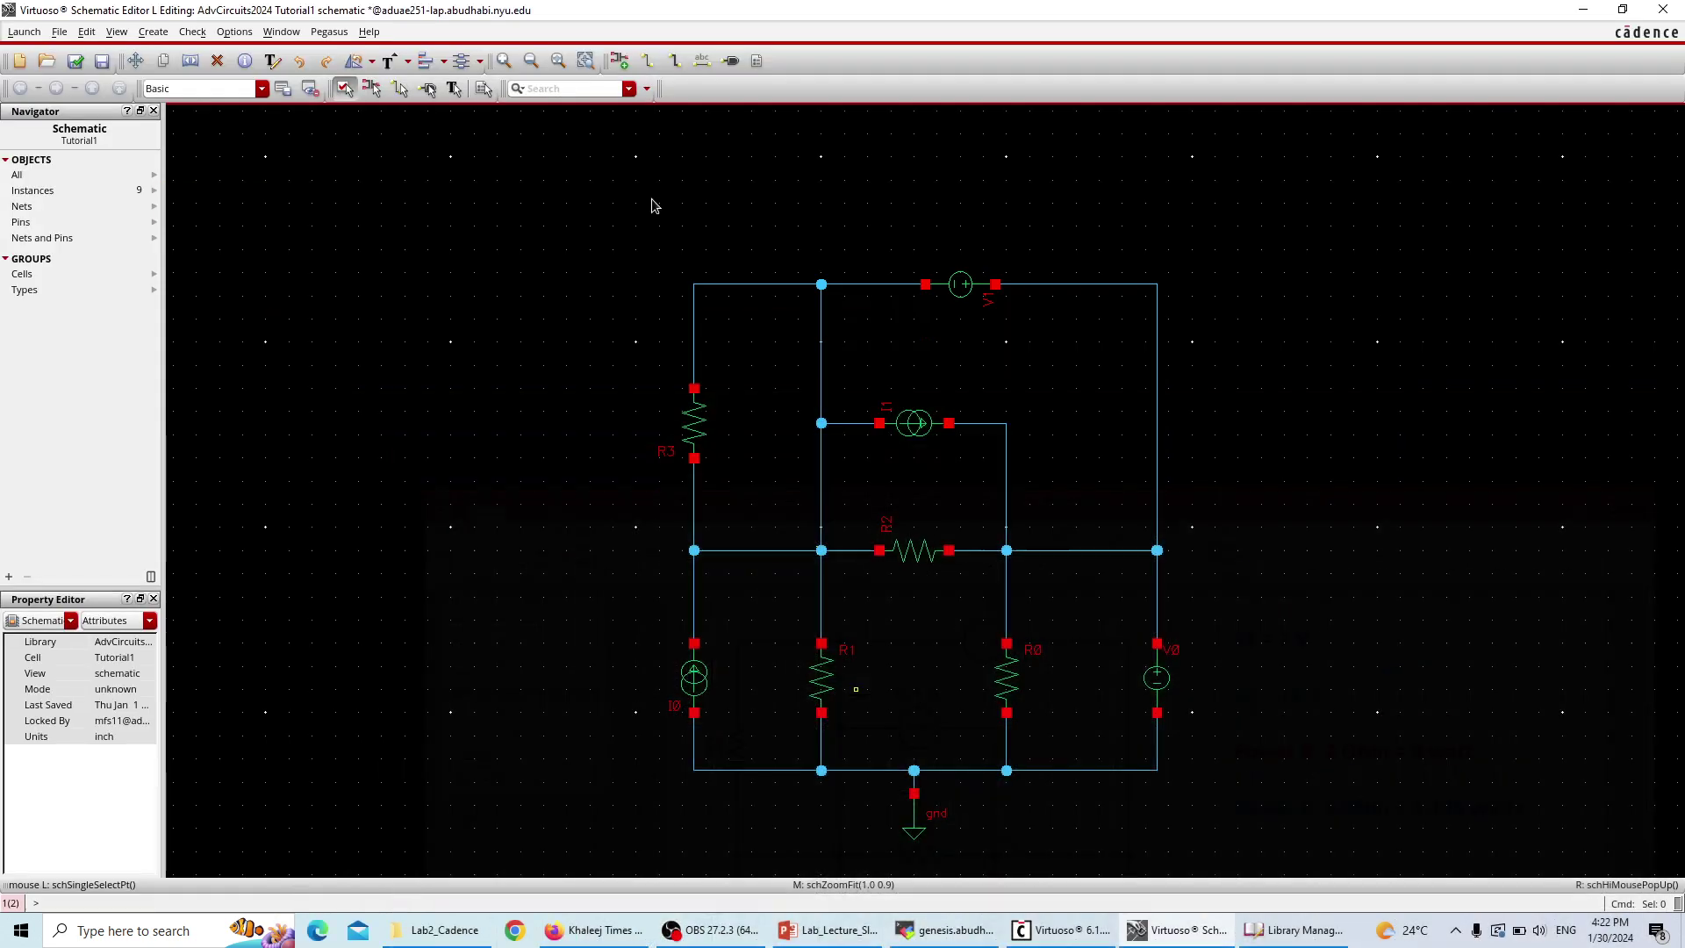
{"action": "left_click", "coordinate": [162, 35]}
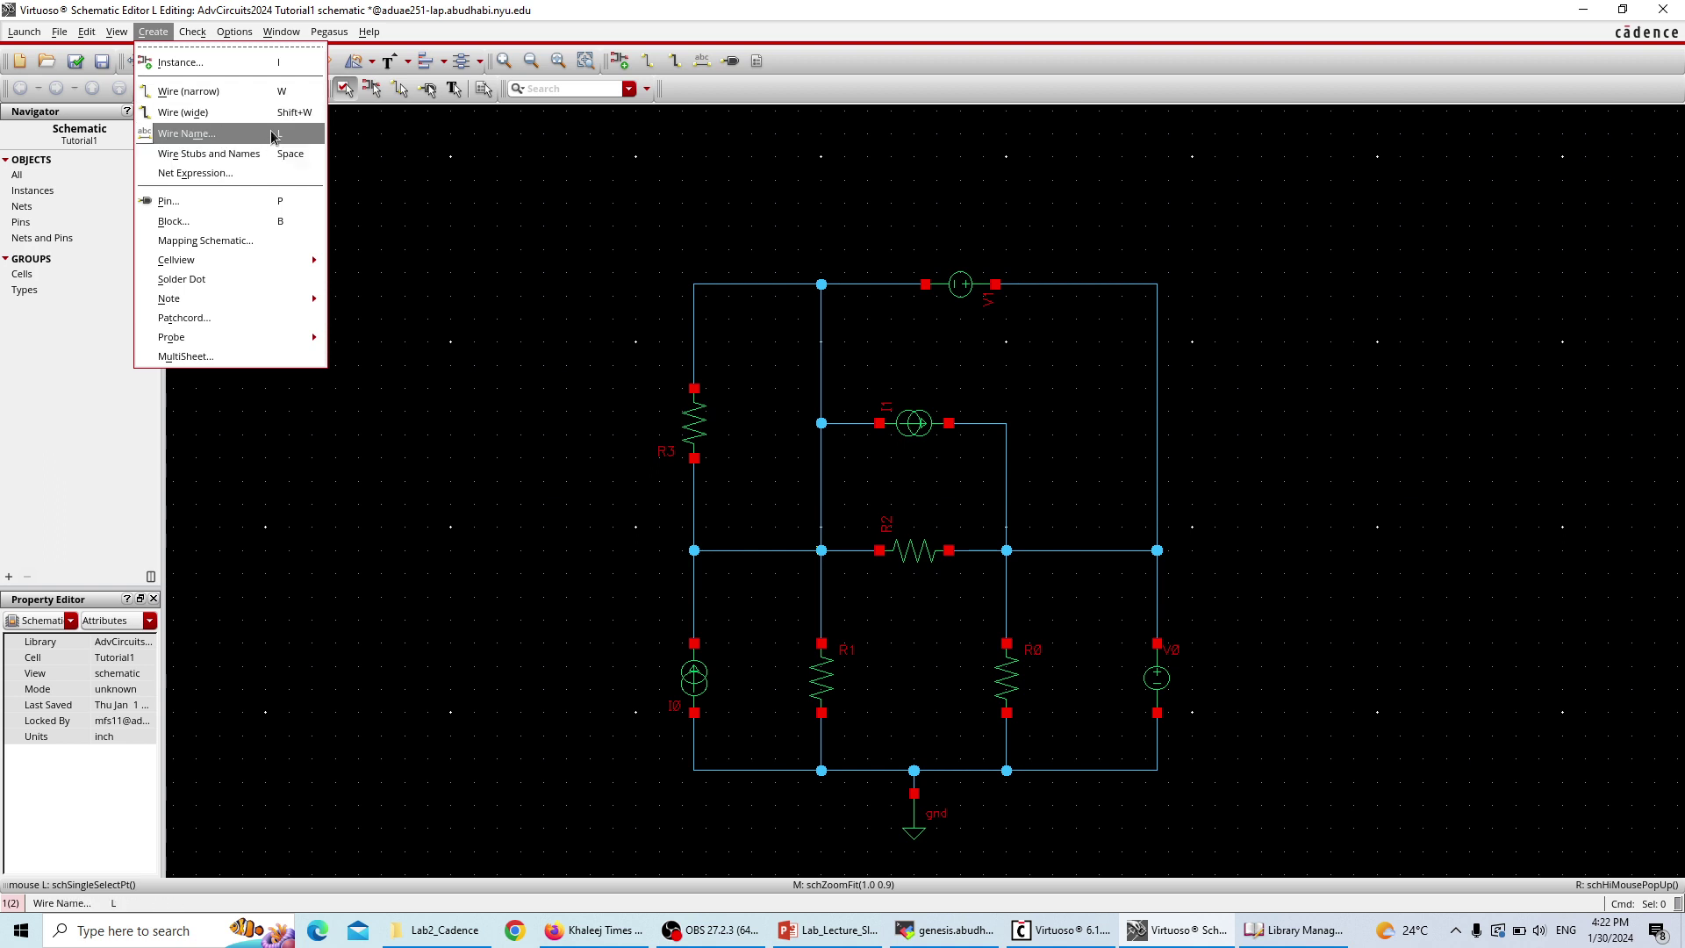
{"action": "left_click", "coordinate": [258, 134]}
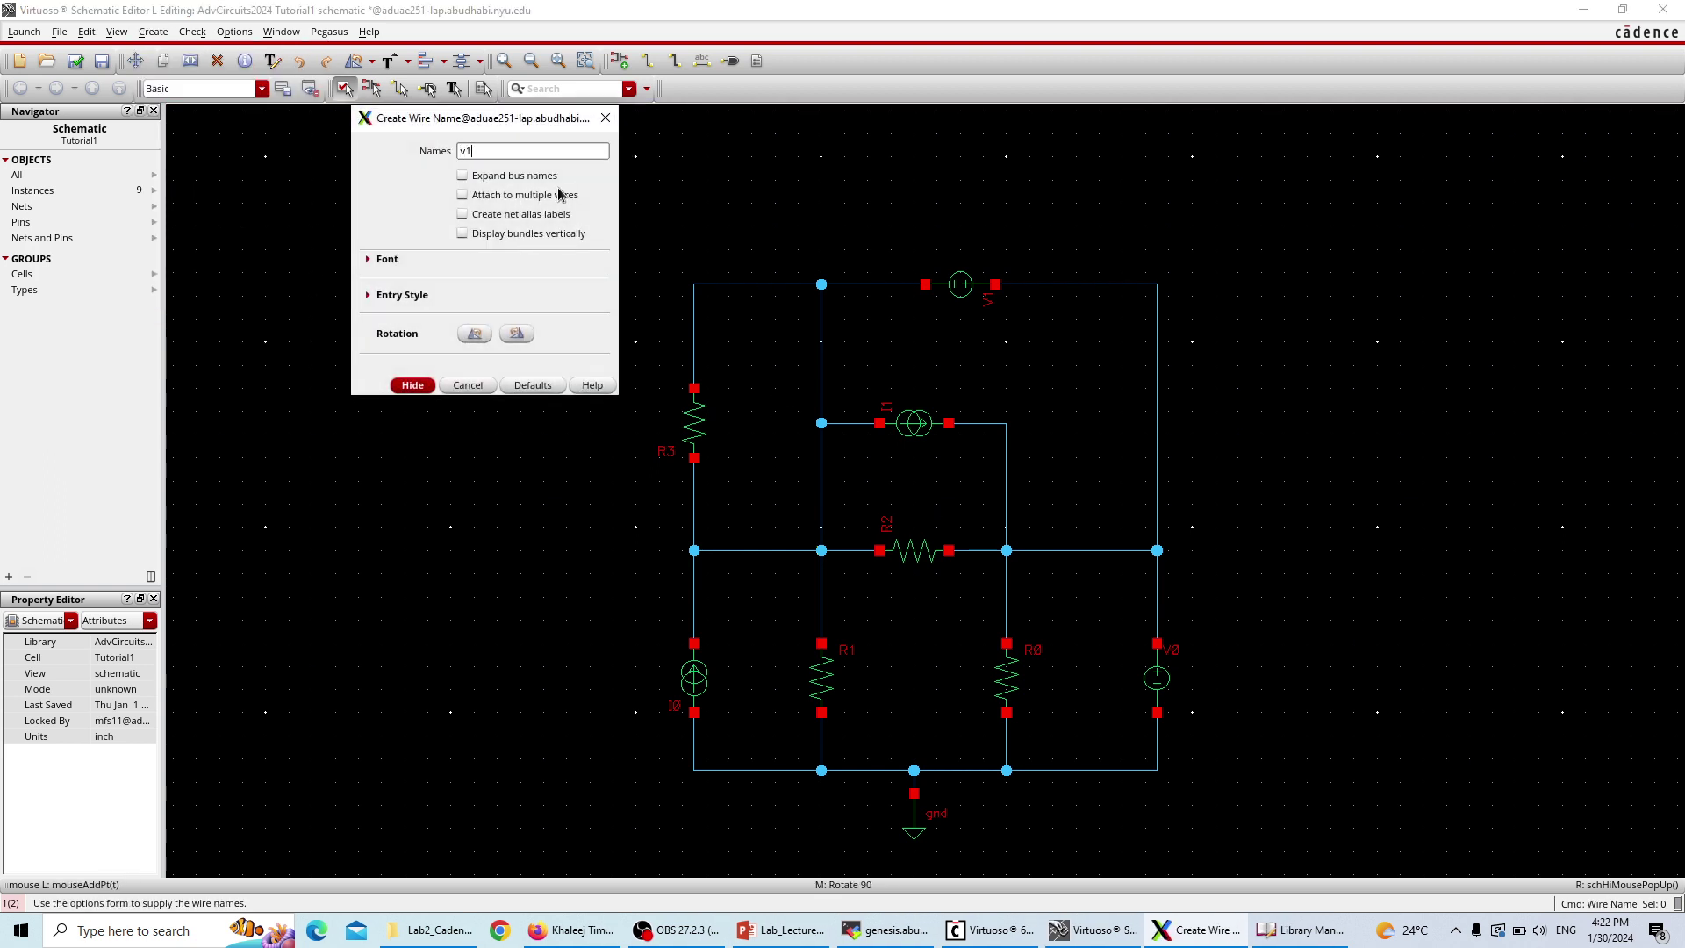
{"action": "left_click", "coordinate": [413, 385]}
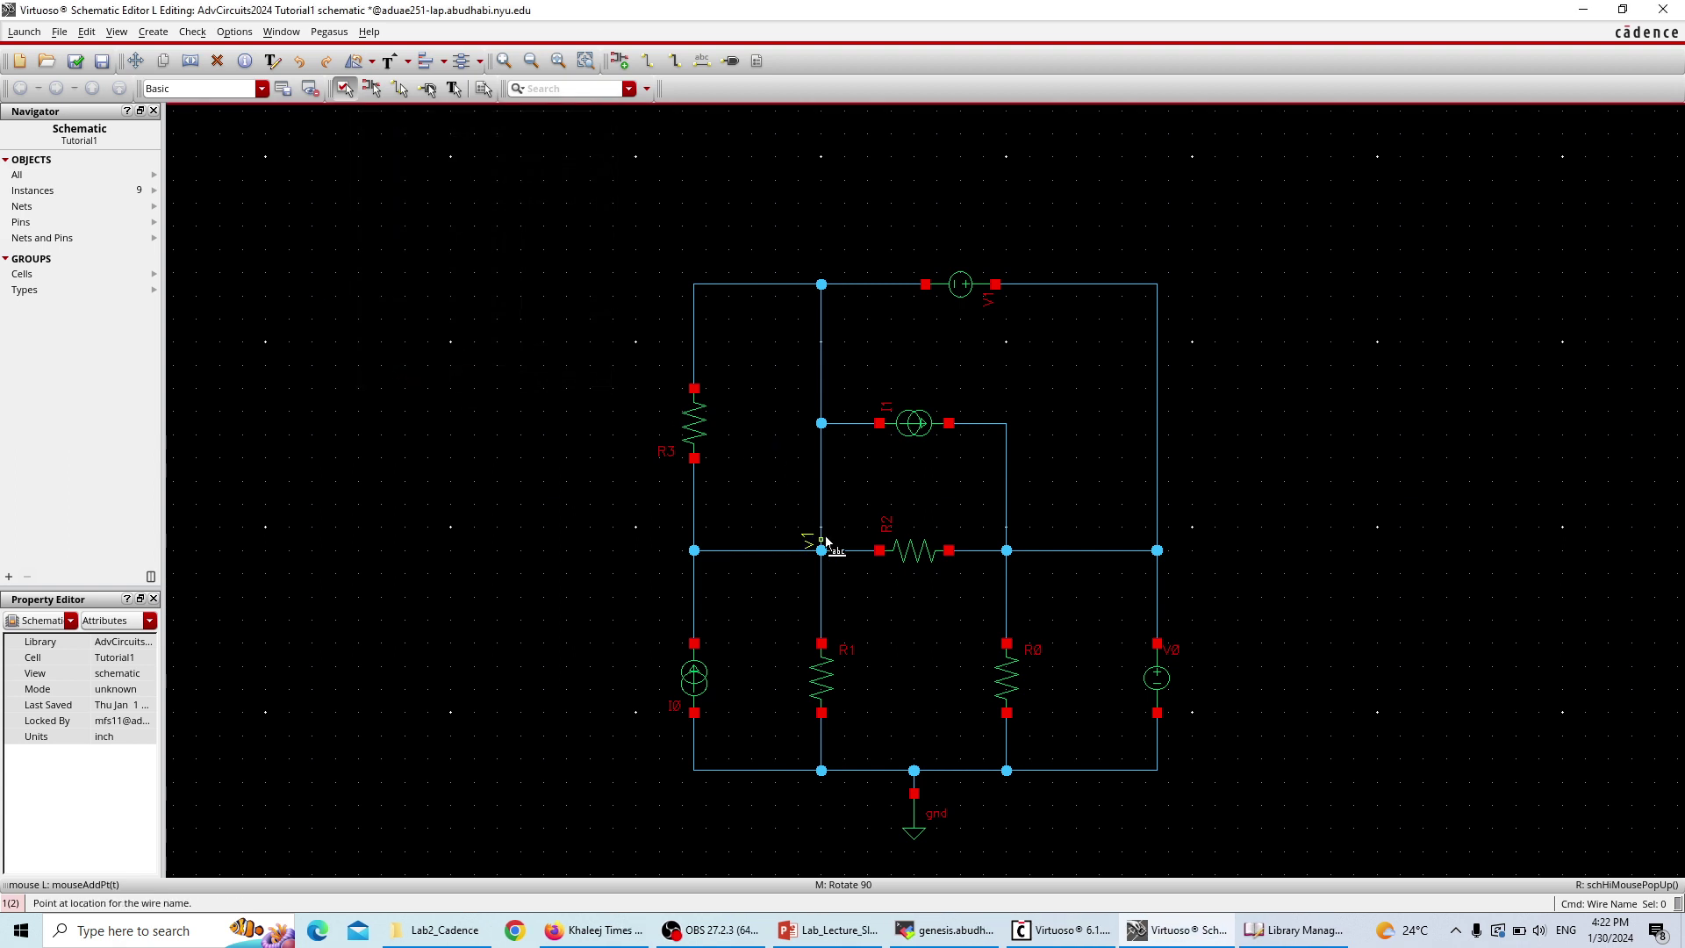
{"action": "left_click", "coordinate": [816, 551]}
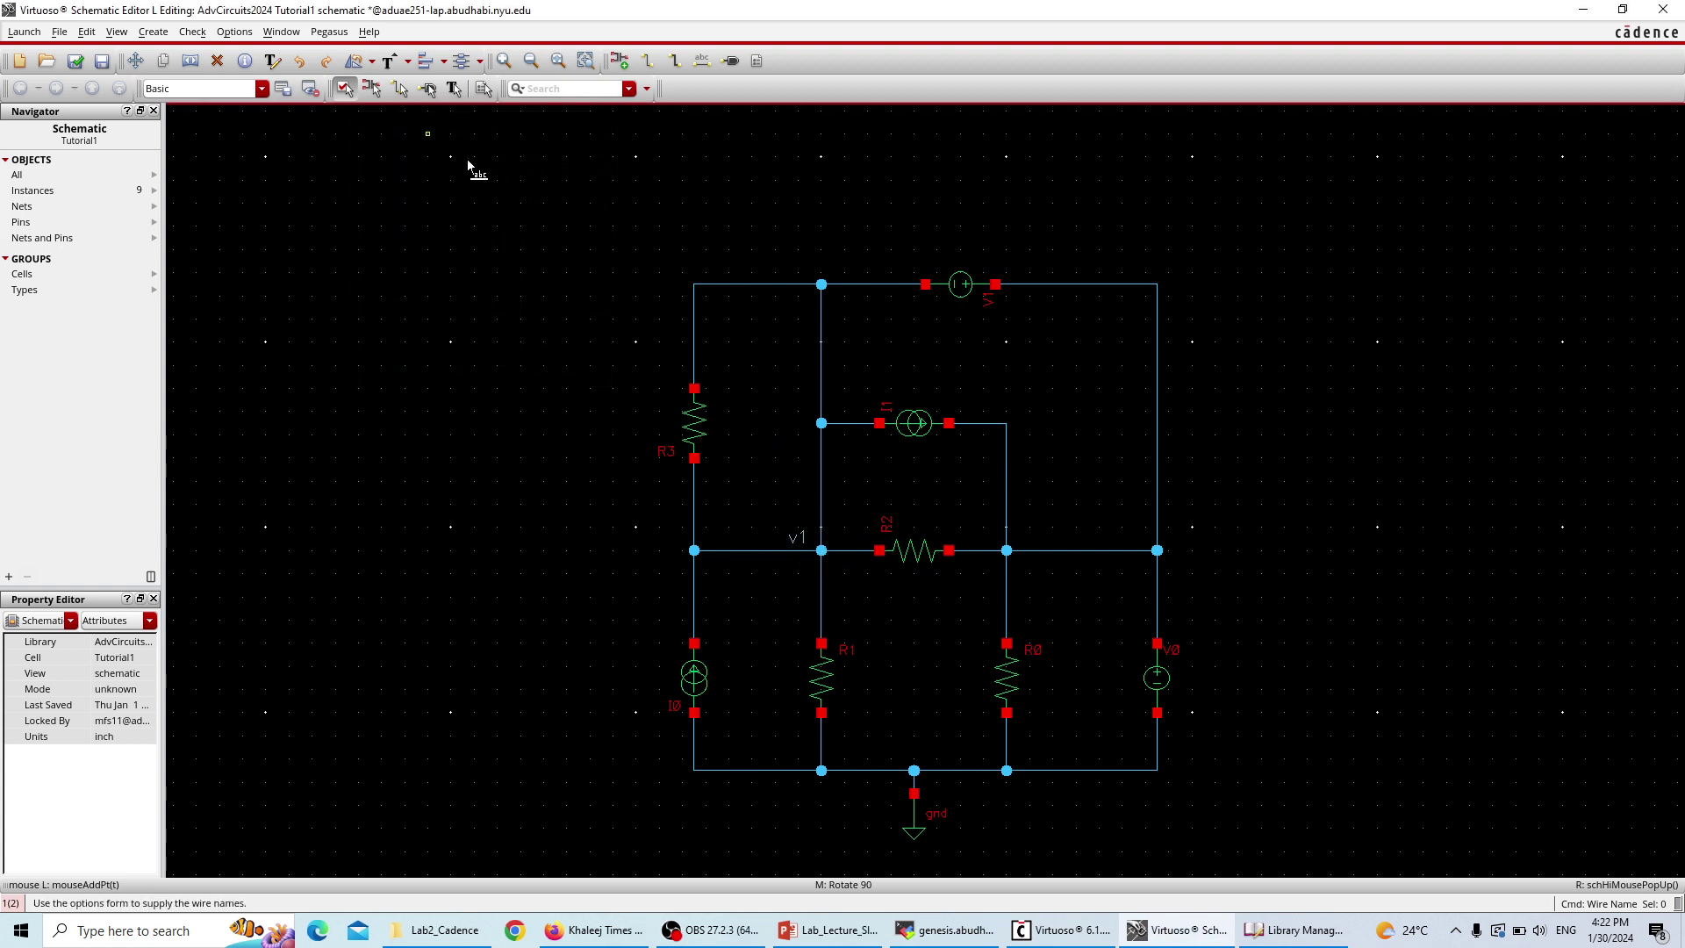
- Label the wire at the junction of R2 and R0 as v2, and end wire naming
{"action": "type", "text": "v2"}
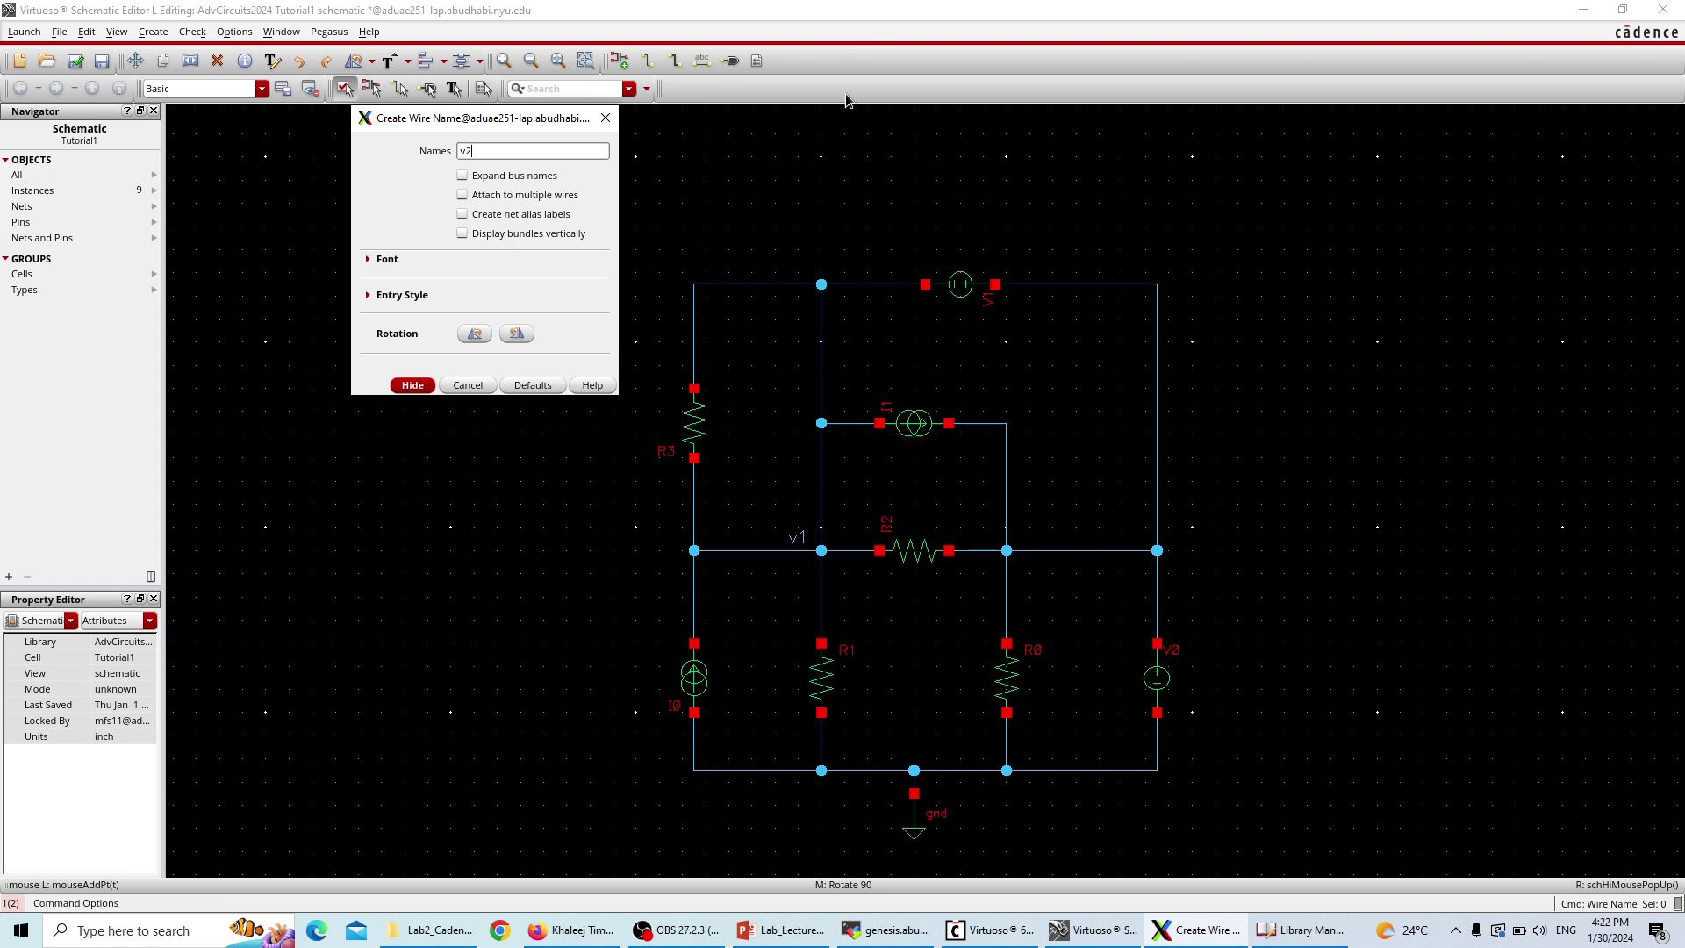
{"action": "left_click", "coordinate": [430, 386]}
{"action": "left_click", "coordinate": [1027, 553]}
{"action": "key", "text": "Escape"}
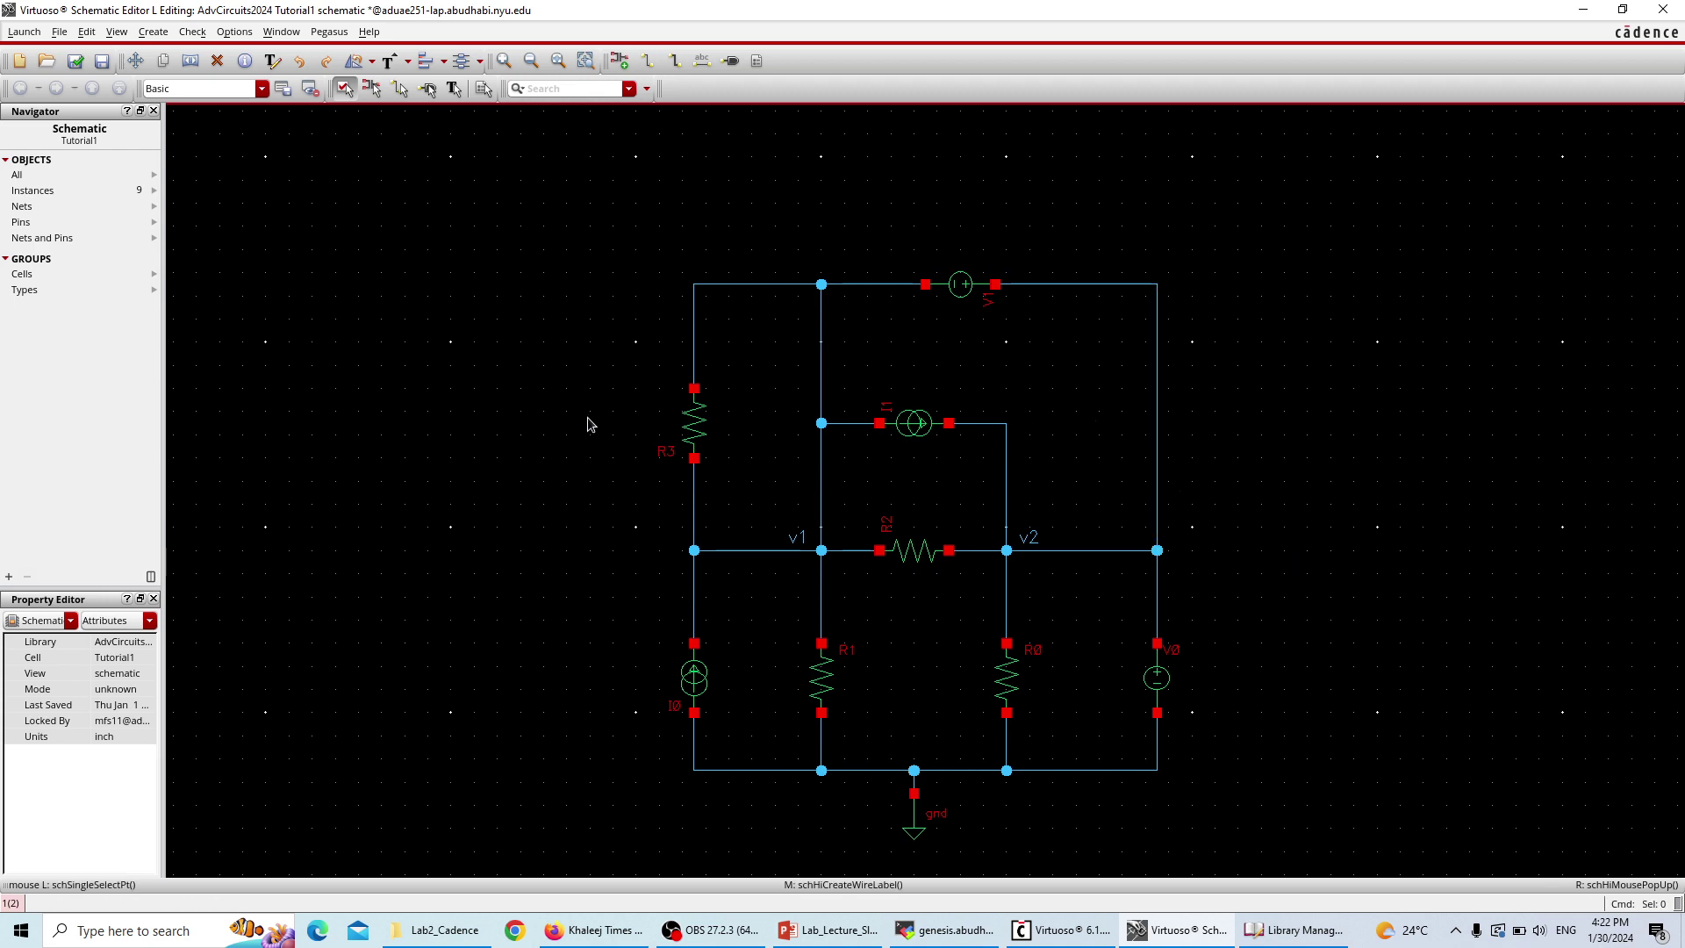
- Check the resistor values in the PowerPoint figure, and set R1's resistance to 4 Ohms
{"action": "key", "text": "alt+Tab"}
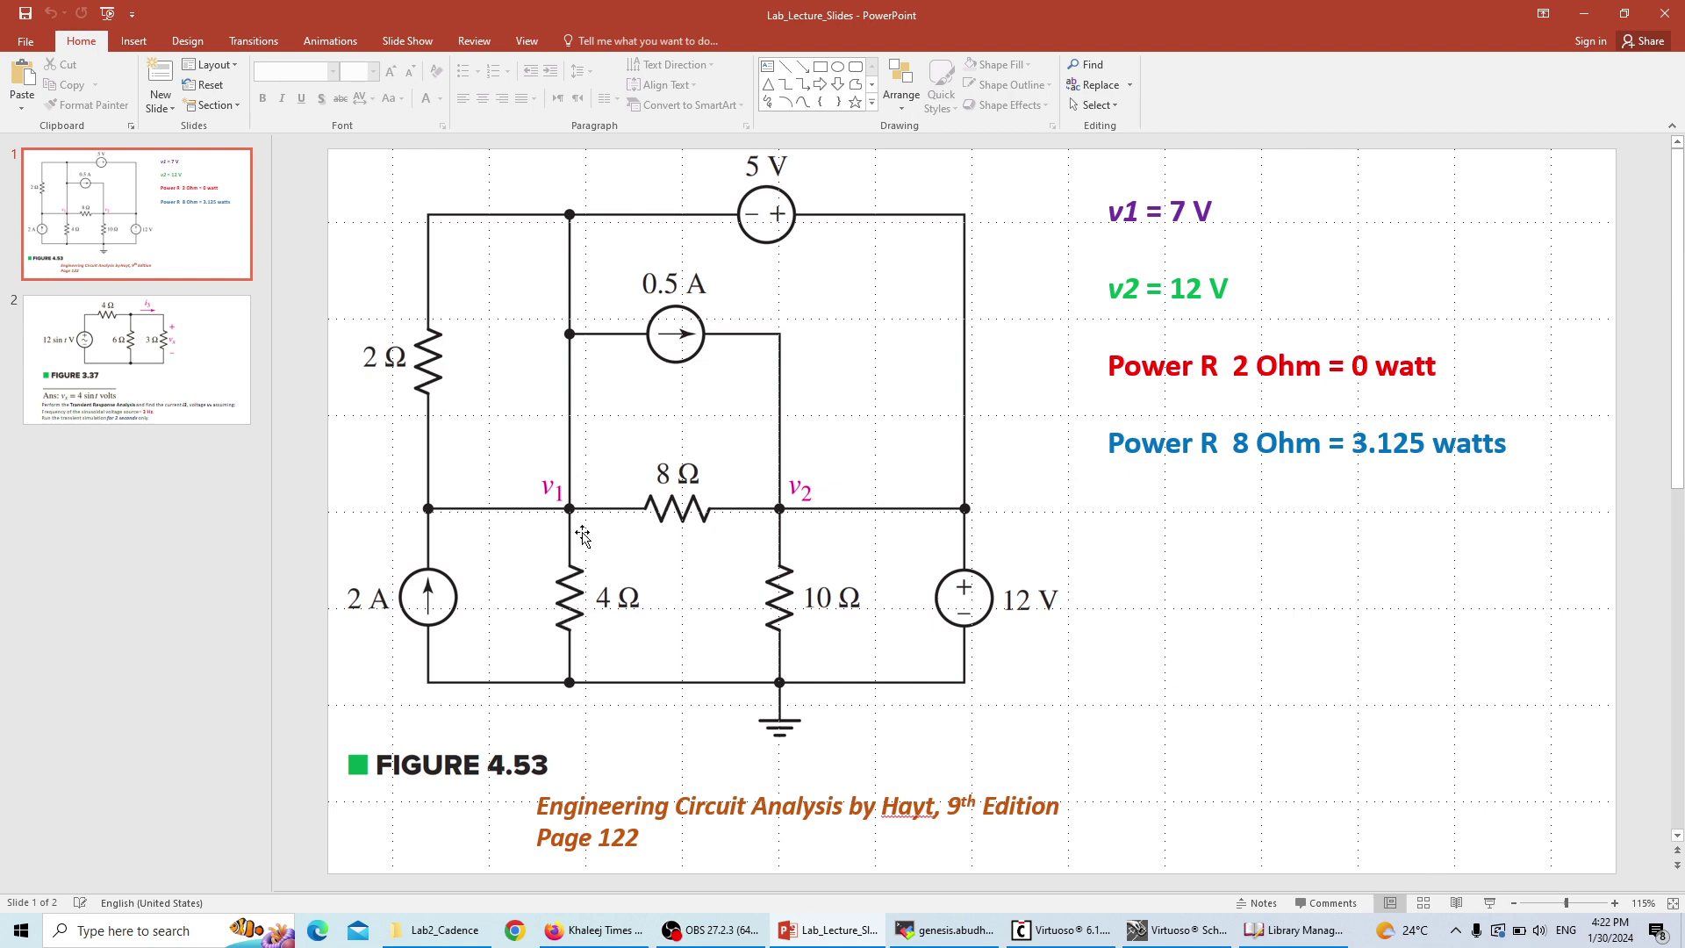
{"action": "key", "text": "alt+Tab"}
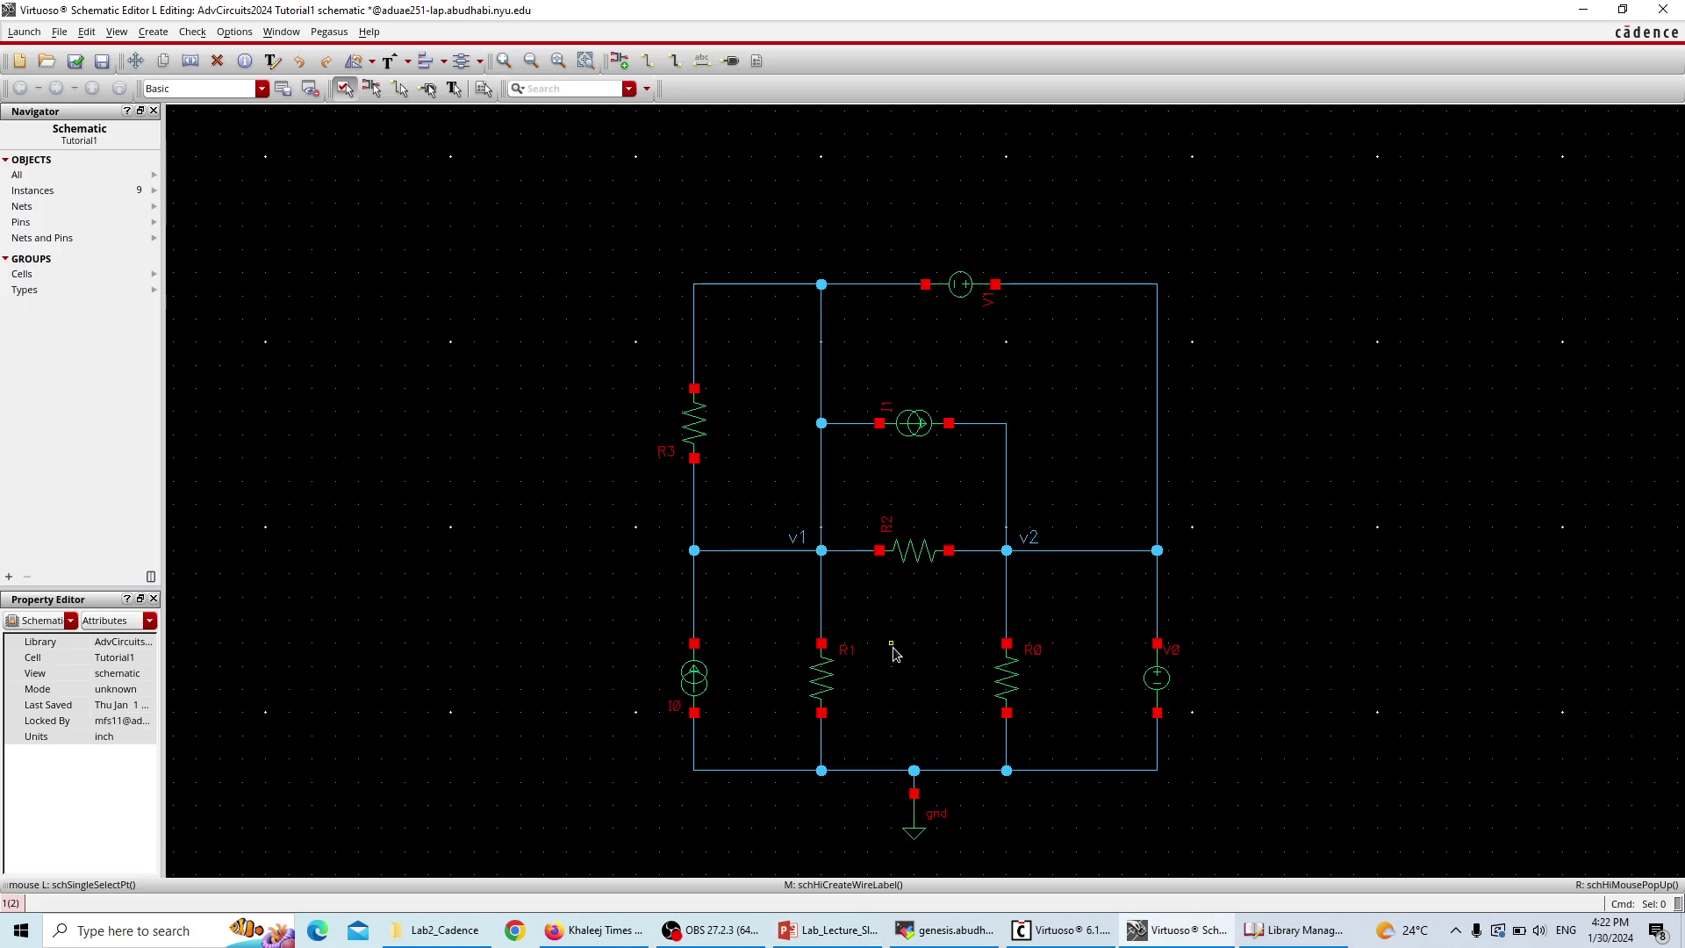
{"action": "left_click", "coordinate": [812, 685]}
{"action": "key", "text": "q"}
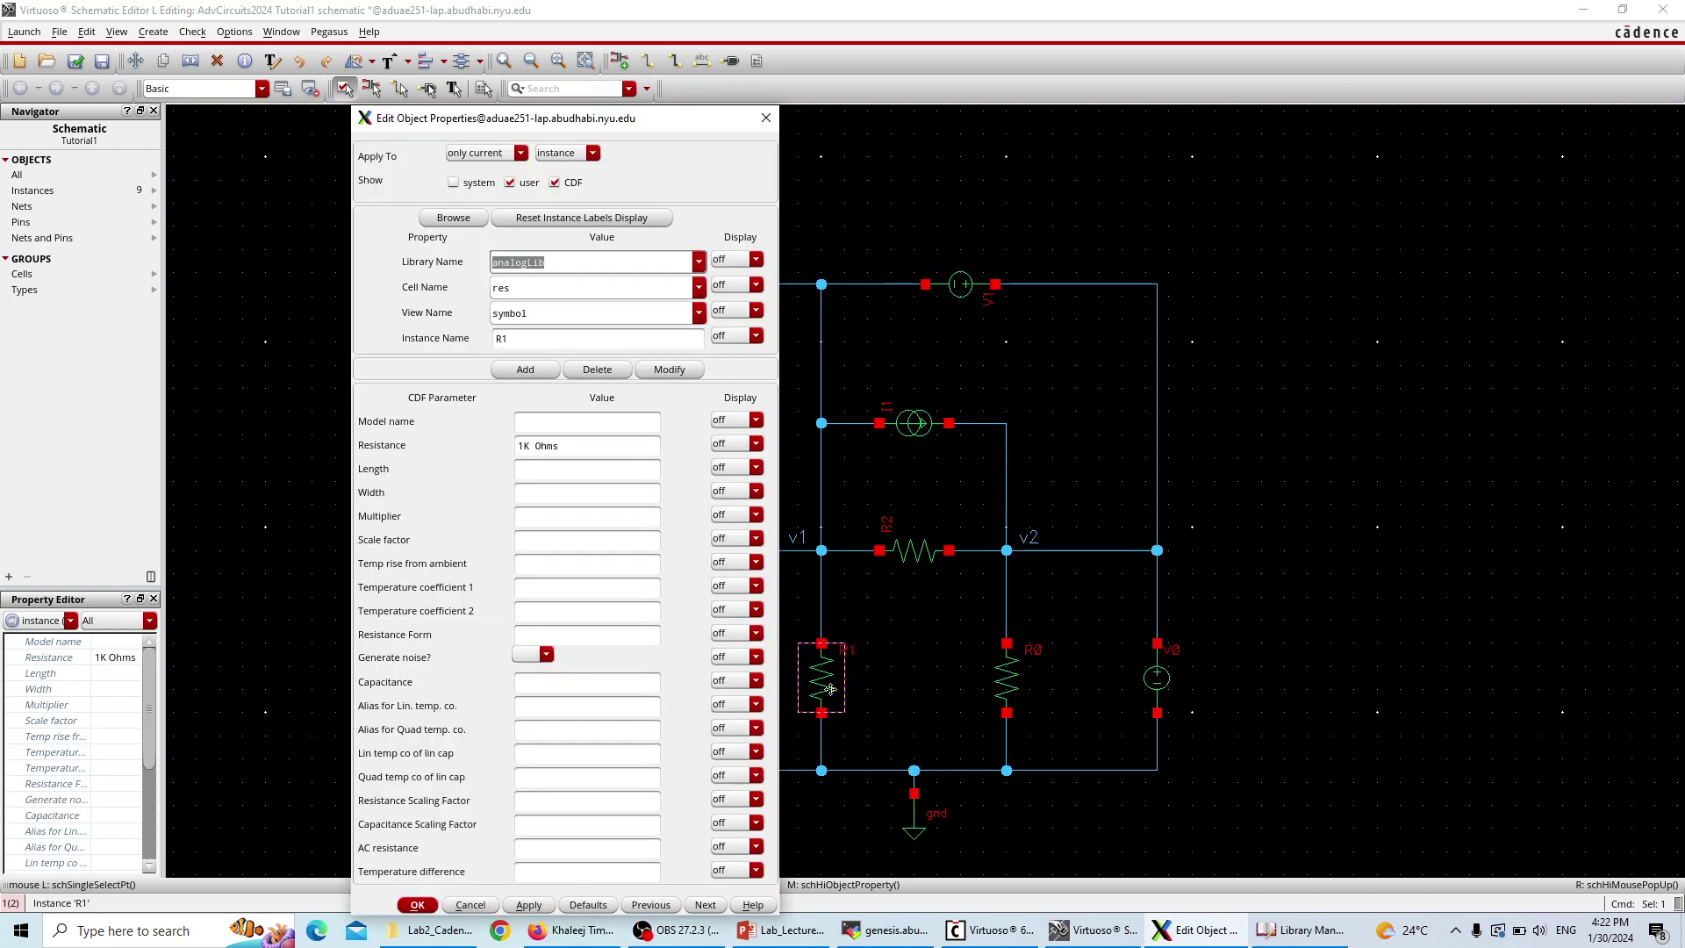
{"action": "double_click", "coordinate": [630, 448]}
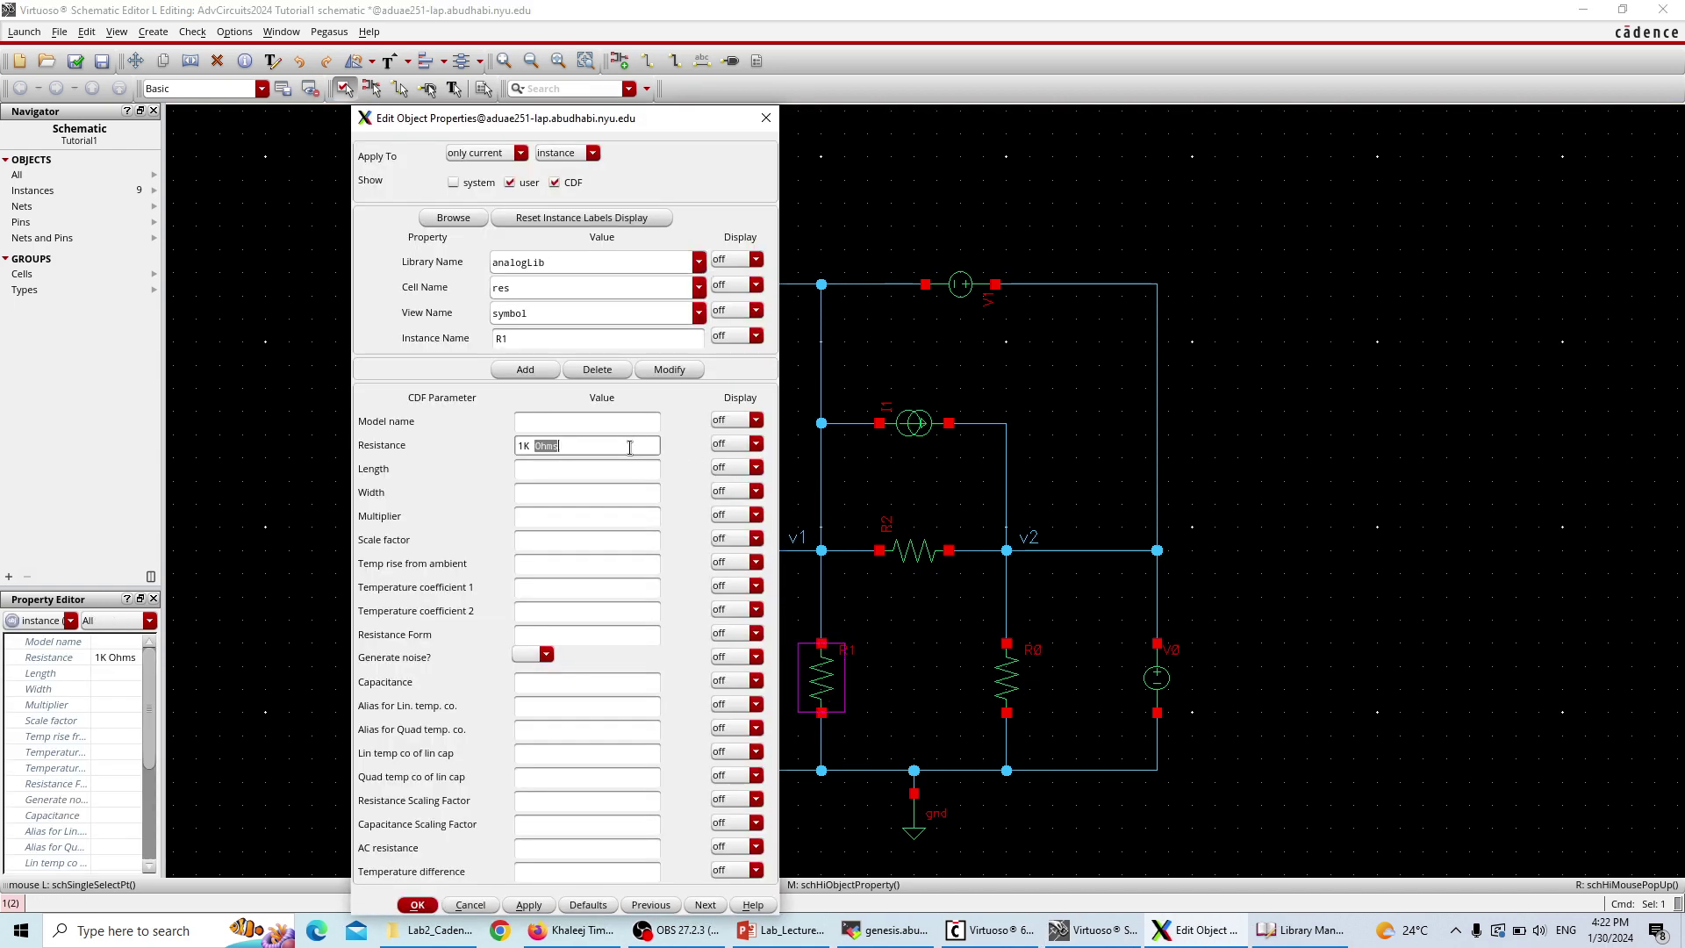
{"action": "type", "text": "4"}
{"action": "key", "text": "Return"}
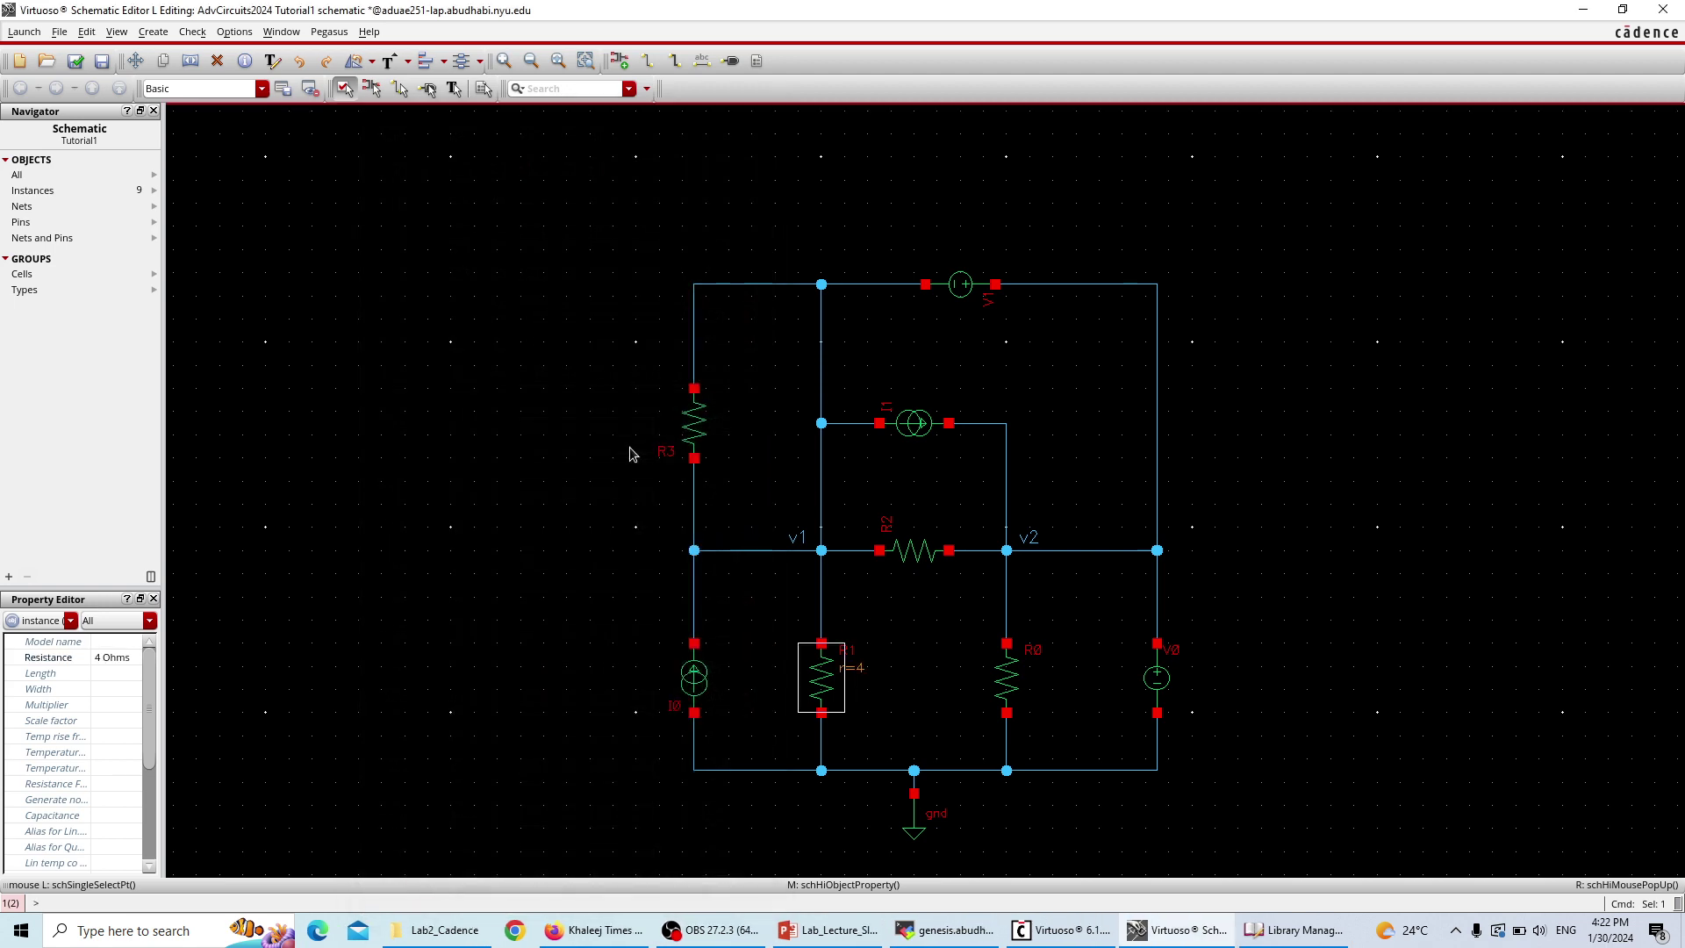
- Set the resistance of R2, between nodes v1 and v2, to 8 Ohms
{"action": "left_click", "coordinate": [922, 559]}
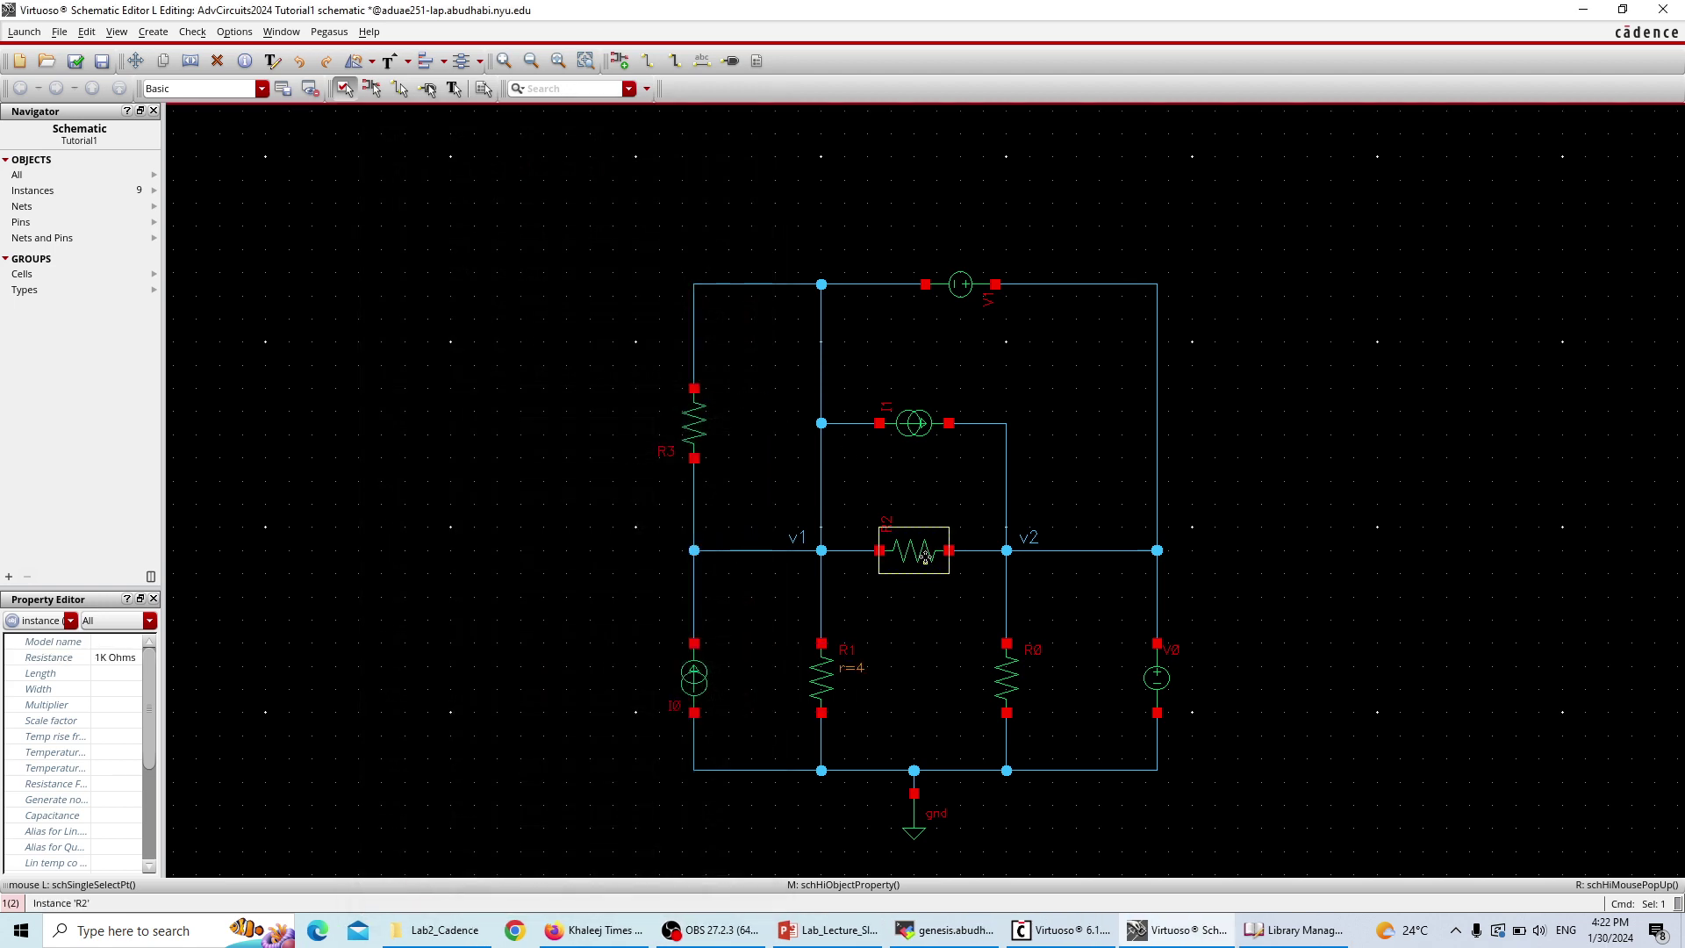
{"action": "type", "text": "q"}
{"action": "type", "text": "8"}
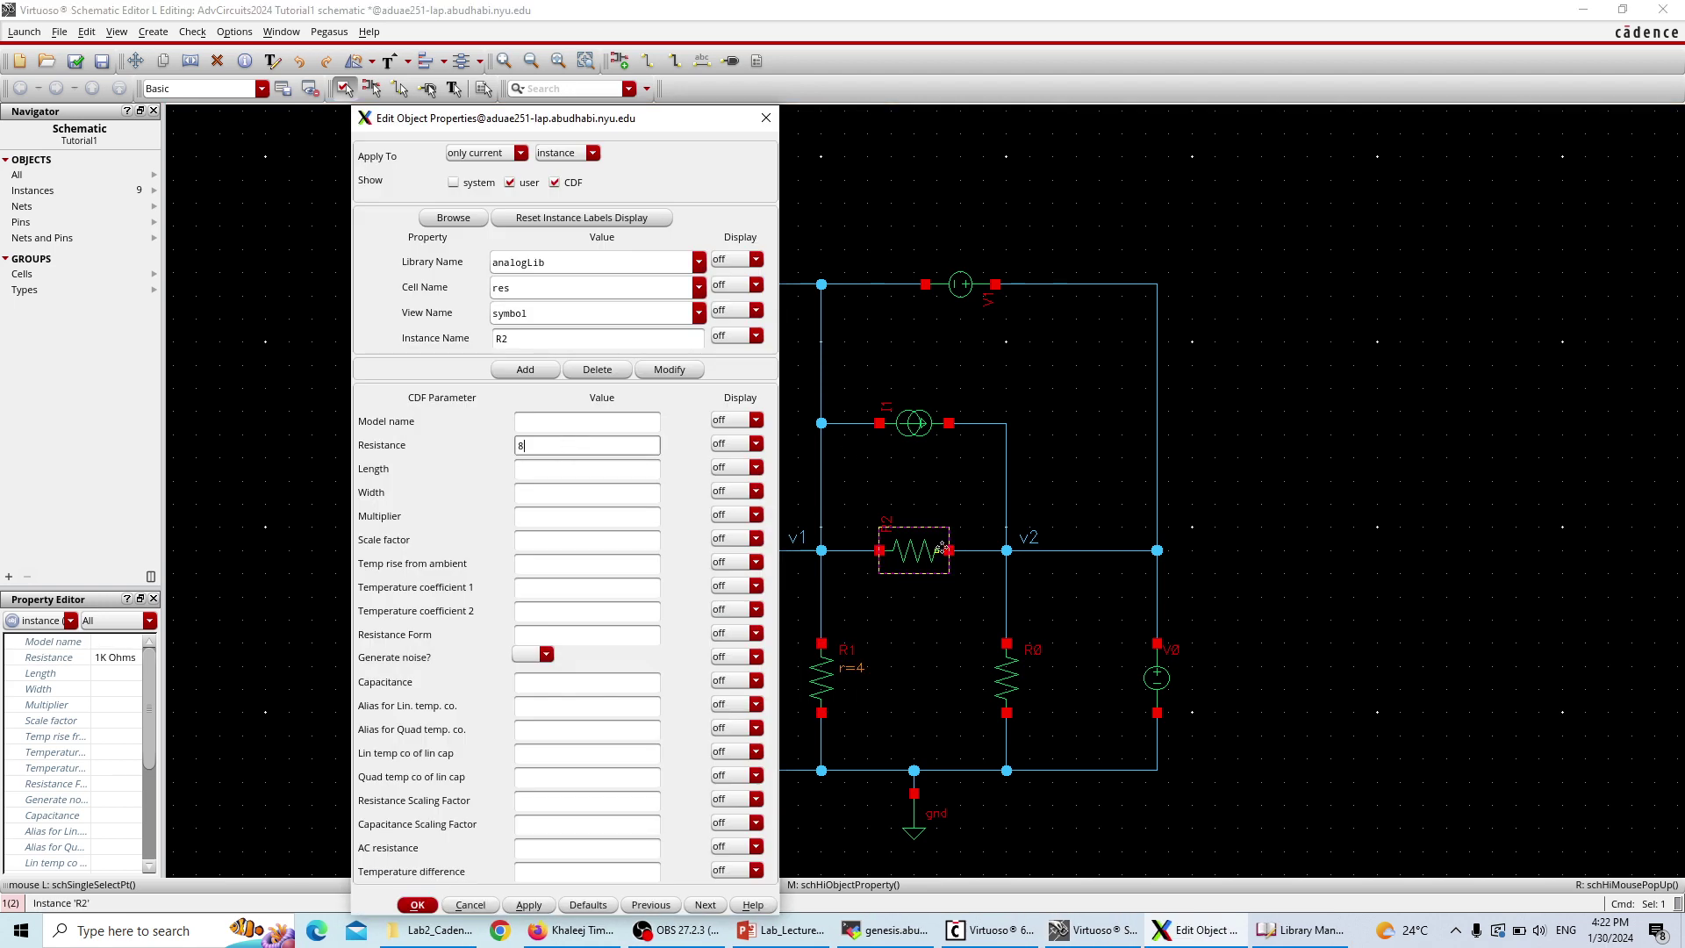
{"action": "key", "text": "Return"}
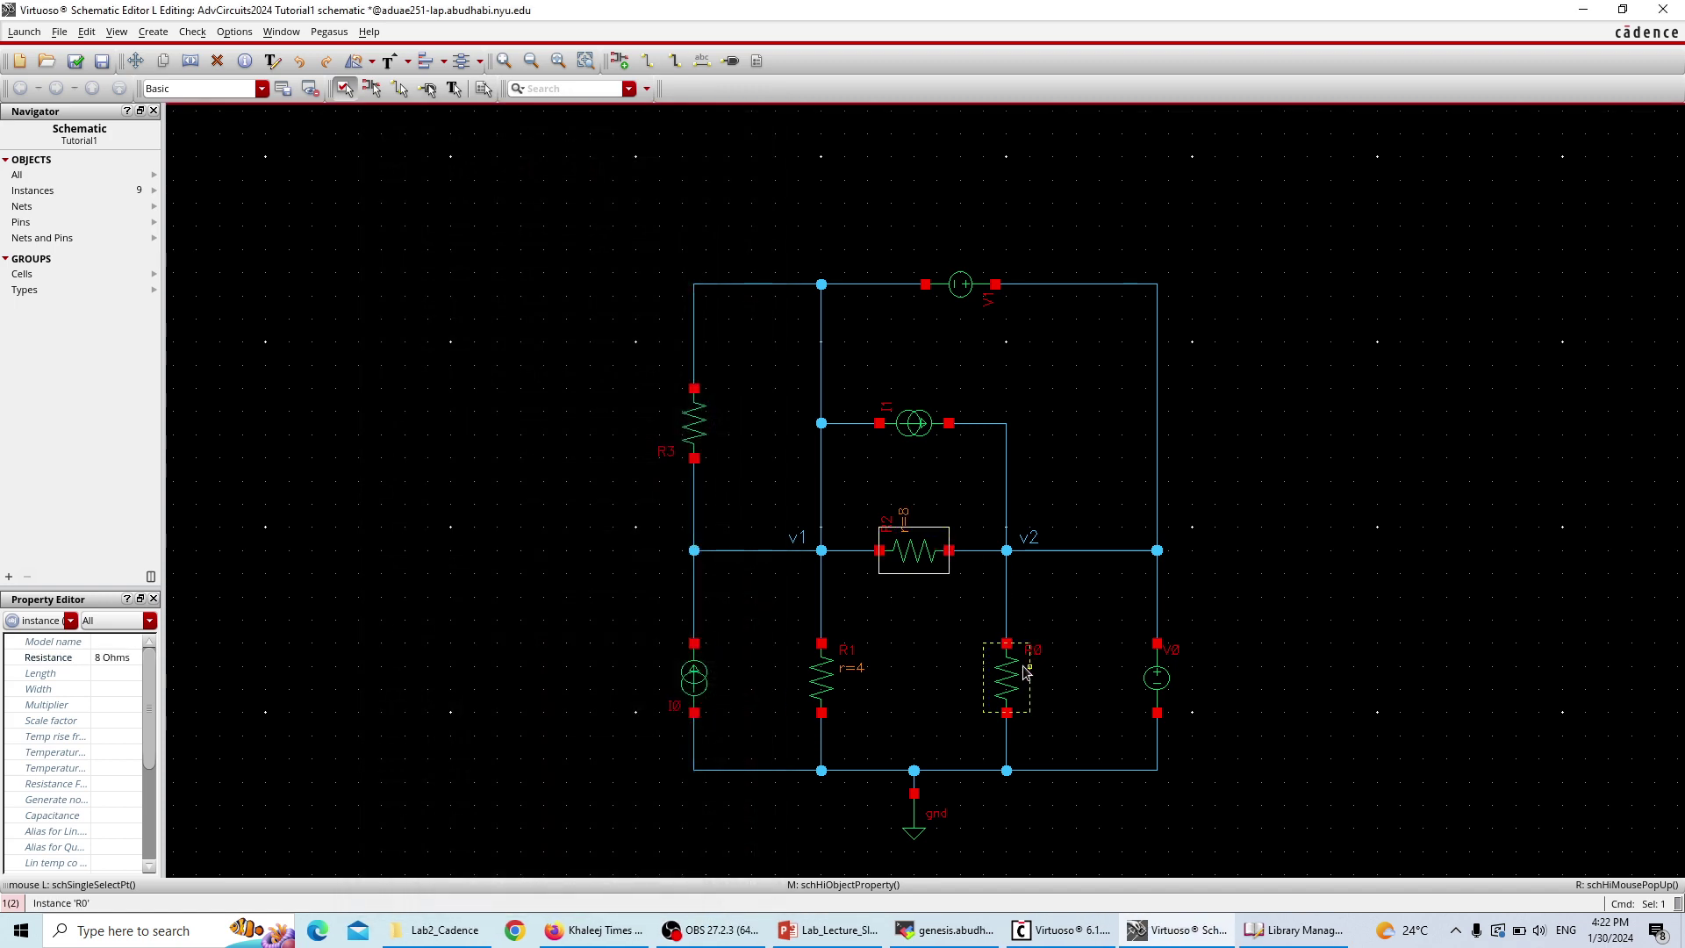
- Set the resistance of R0, below node v2, to 10 Ohms
{"action": "left_click", "coordinate": [1016, 680]}
{"action": "type", "text": "q10"}
{"action": "key", "text": "Return"}
- Check the remaining resistor in the PowerPoint figure, and set R3's resistance to 2 Ohms
{"action": "key", "text": "alt+Tab"}
{"action": "key", "text": "alt+Tab"}
{"action": "left_click", "coordinate": [708, 428]}
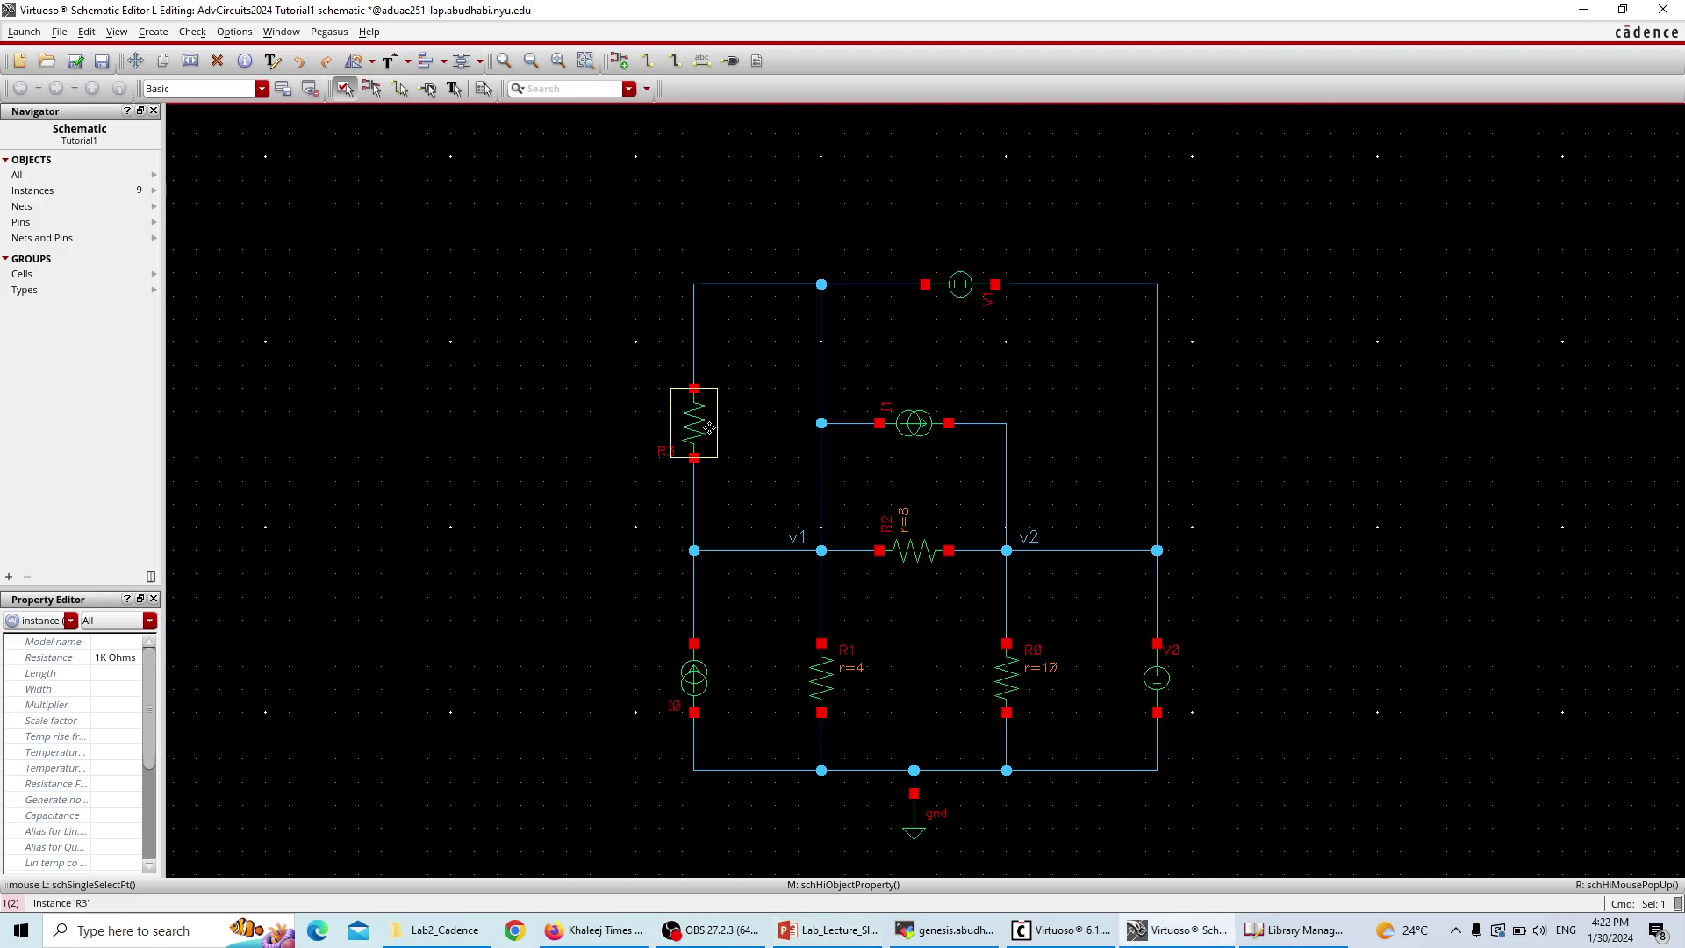
{"action": "type", "text": "q2"}
{"action": "key", "text": "Return"}
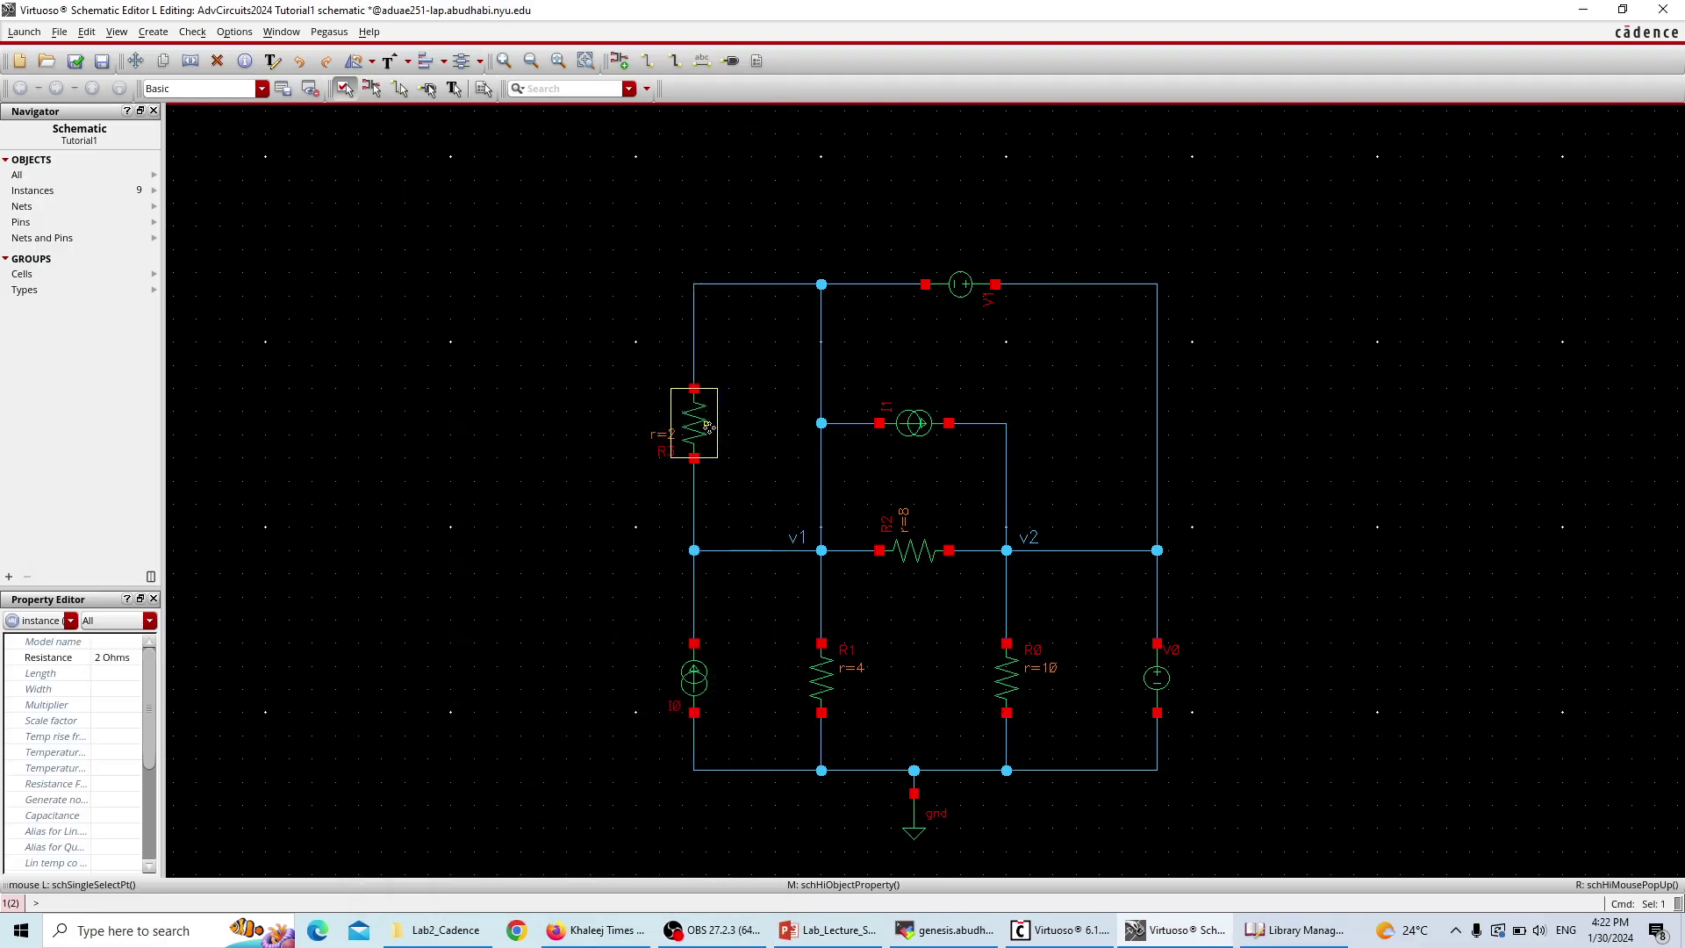
- Check the source values in the PowerPoint figure, and set V0's DC voltage to 12 V
{"action": "key", "text": "alt+Tab"}
{"action": "key", "text": "alt+Tab"}
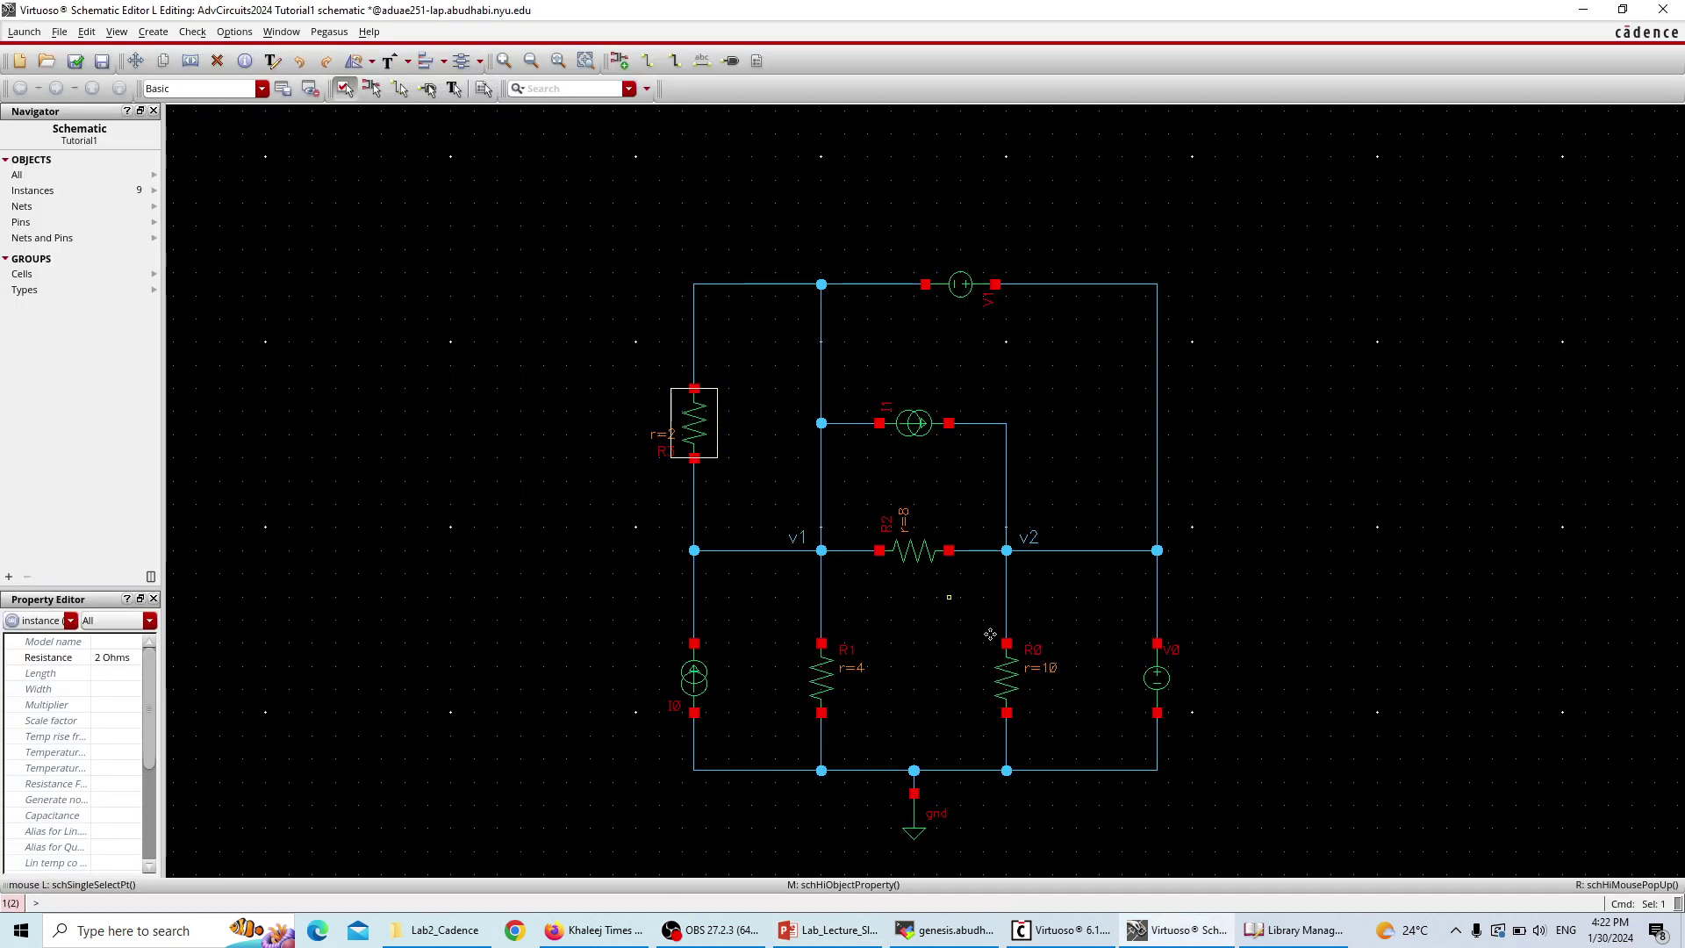
{"action": "left_click", "coordinate": [1160, 691]}
{"action": "key", "text": "q"}
{"action": "left_click", "coordinate": [544, 523]}
{"action": "type", "text": "q"}
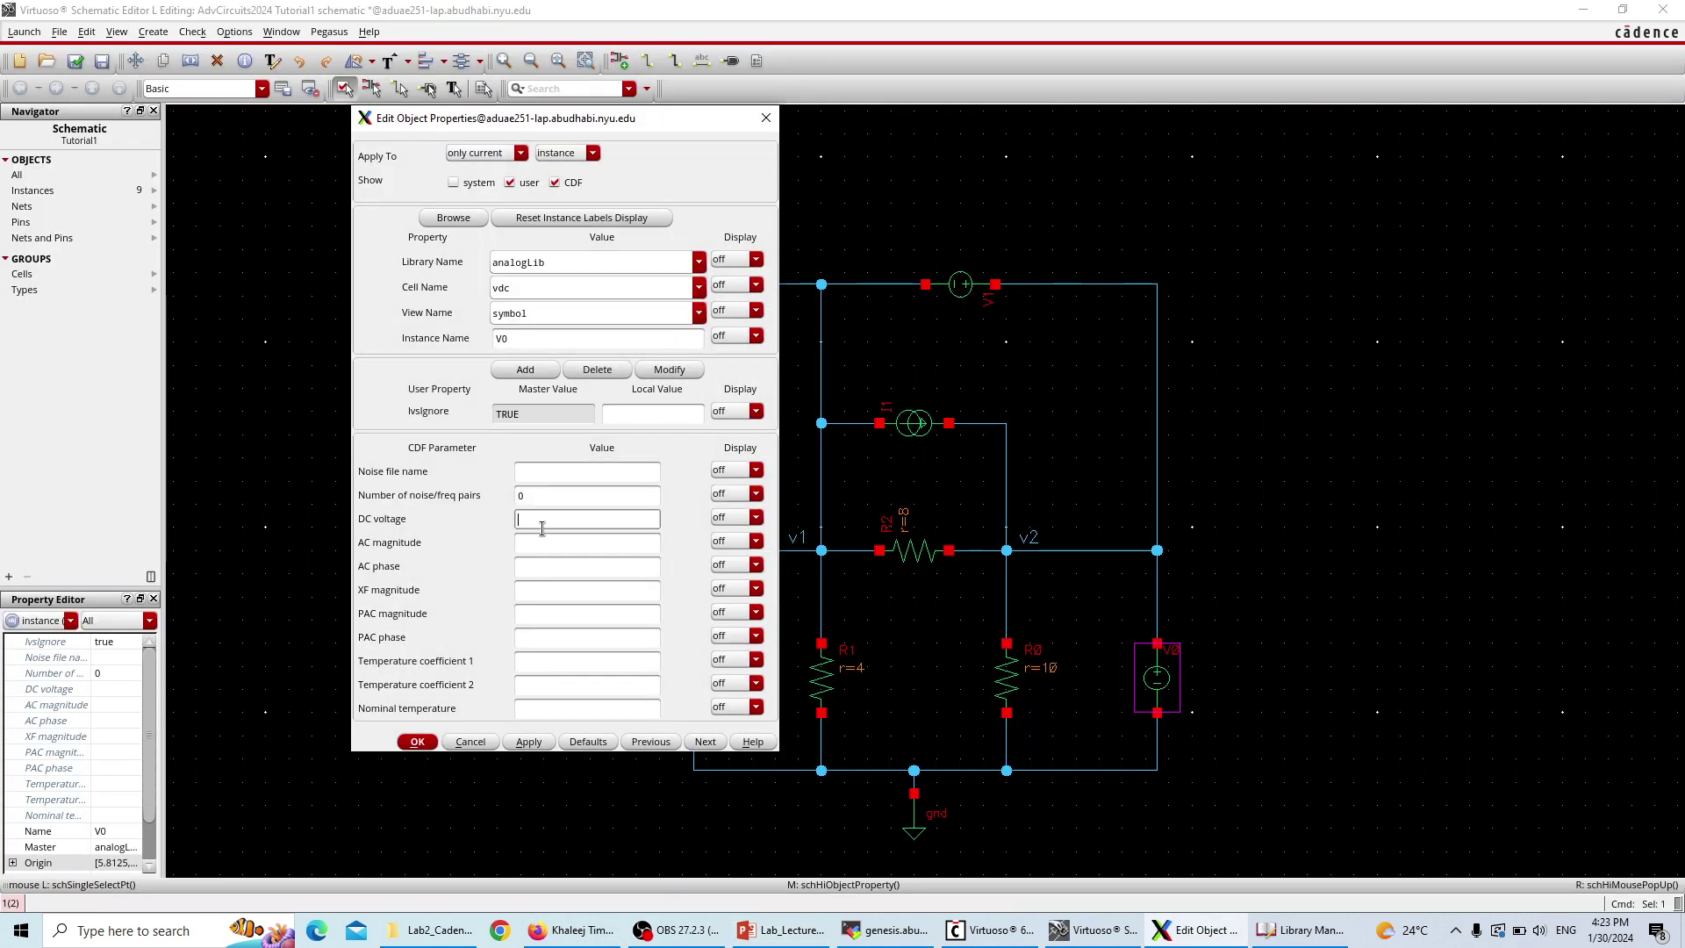
{"action": "type", "text": "2"}
{"action": "key", "text": "Return"}
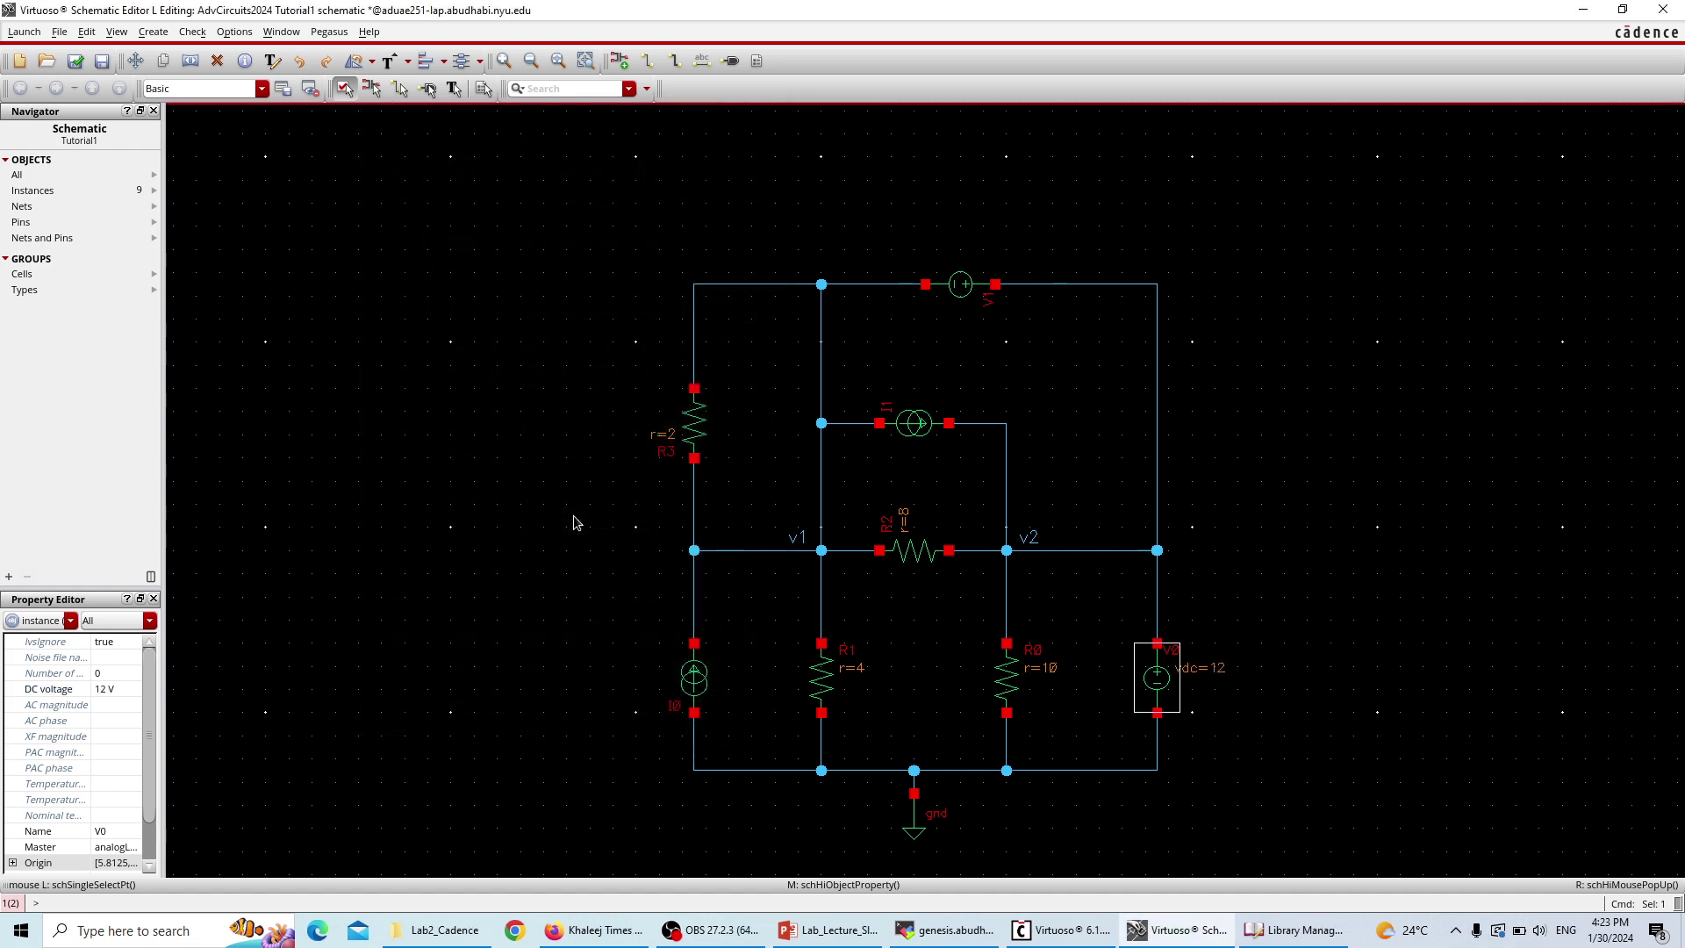
- Set the DC voltage of V1, the source in the uppermost branch, to 5 V, and check the figure for the current sources
{"action": "left_click", "coordinate": [961, 290]}
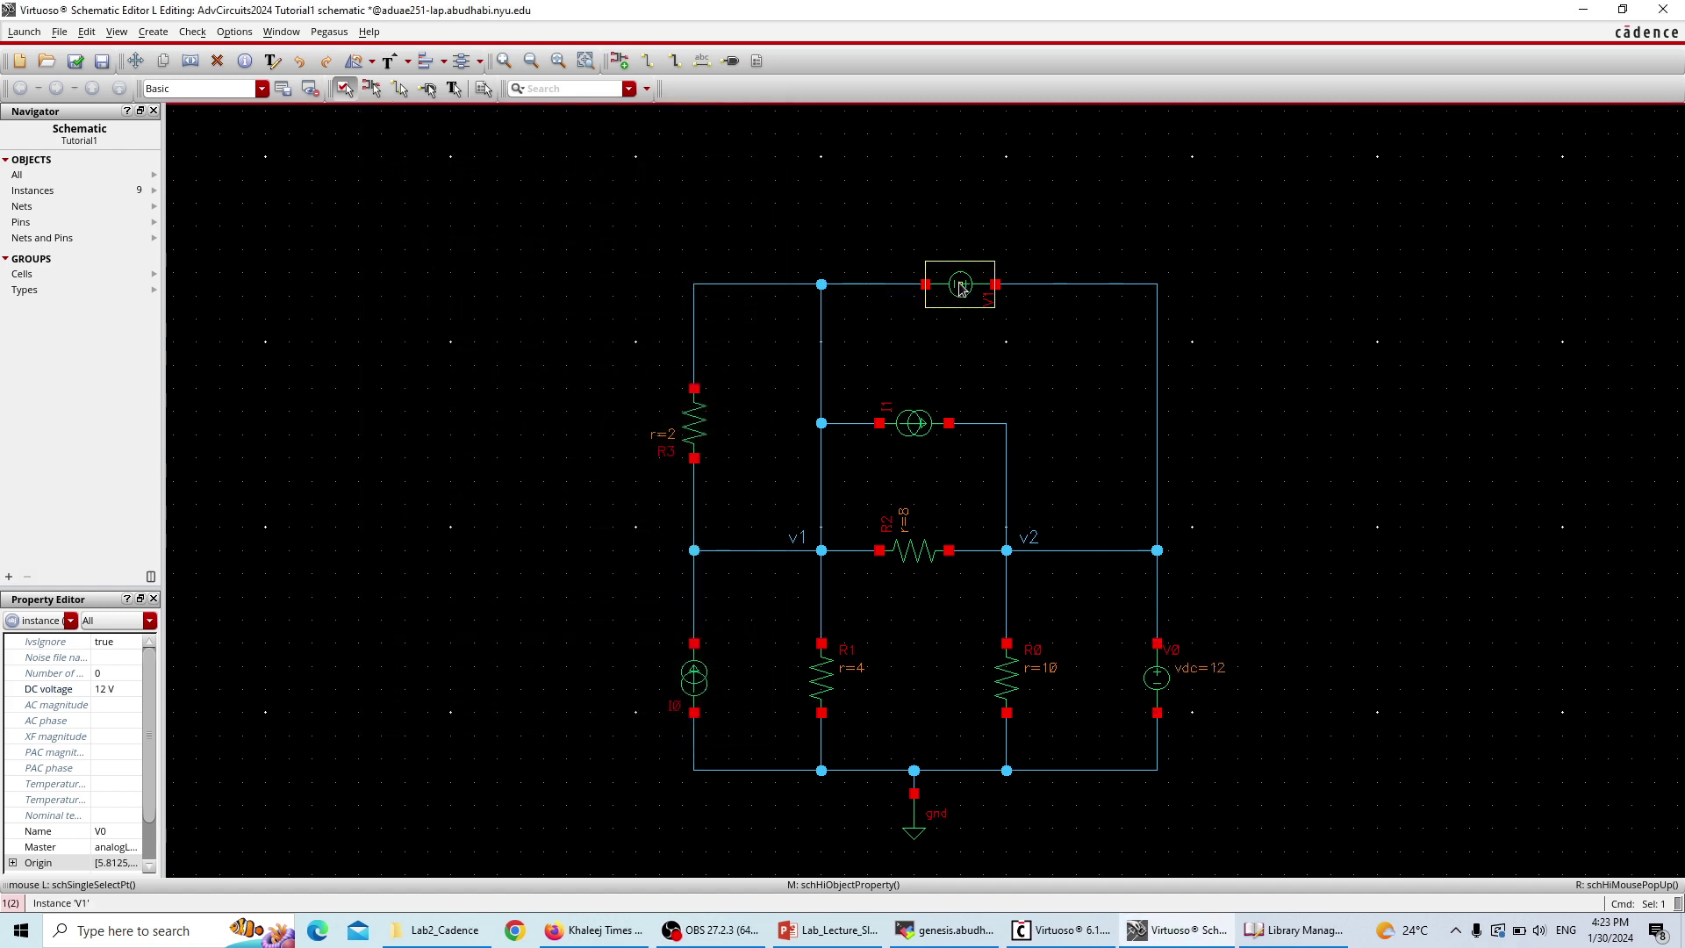
{"action": "key", "text": "q"}
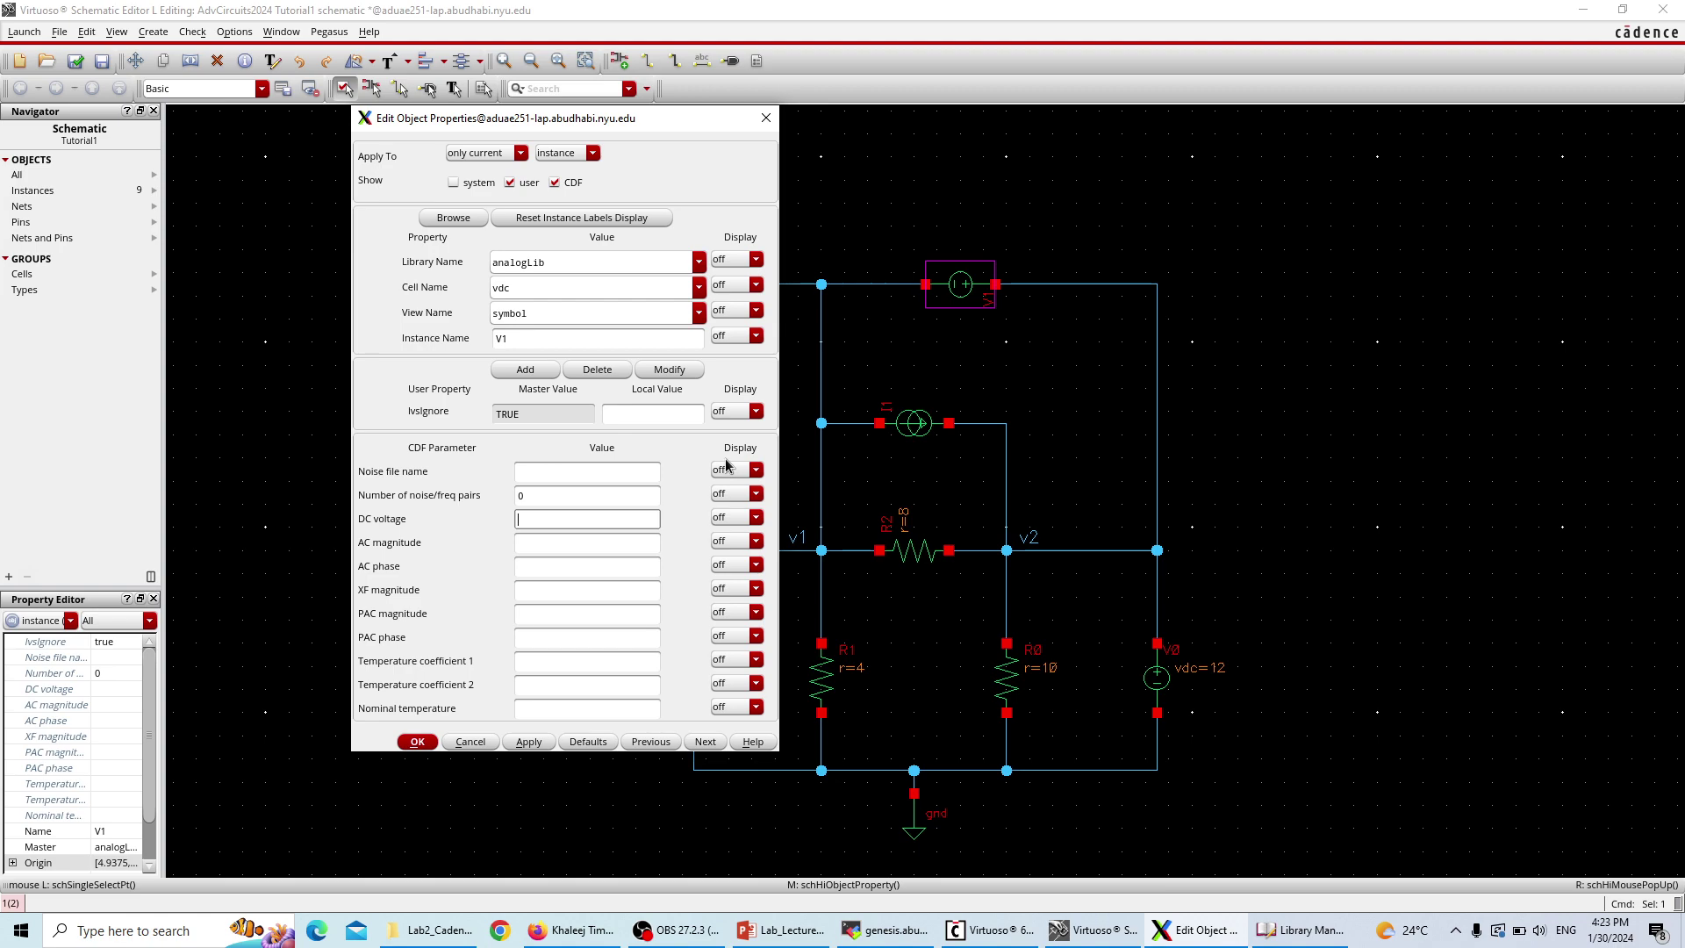
{"action": "key", "text": "Escape"}
{"action": "key", "text": "alt+Tab"}
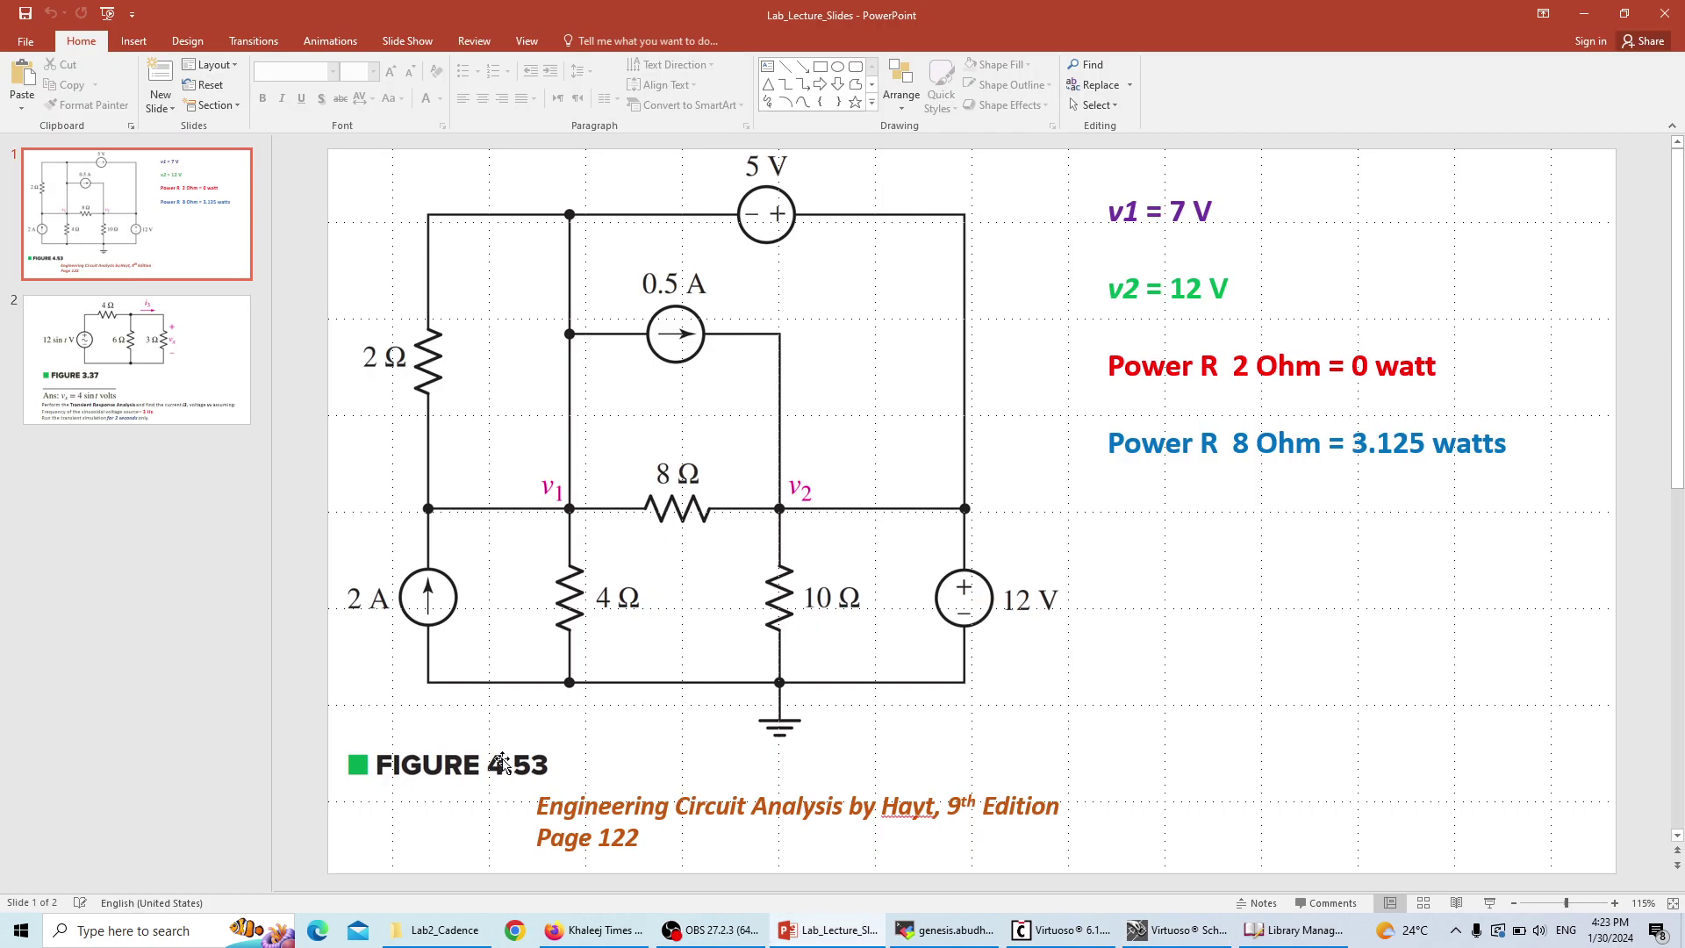
{"action": "key", "text": "alt+Tab"}
- Set the DC current of source I0, between node v1 and ground, to 2 A
{"action": "left_click", "coordinate": [687, 693]}
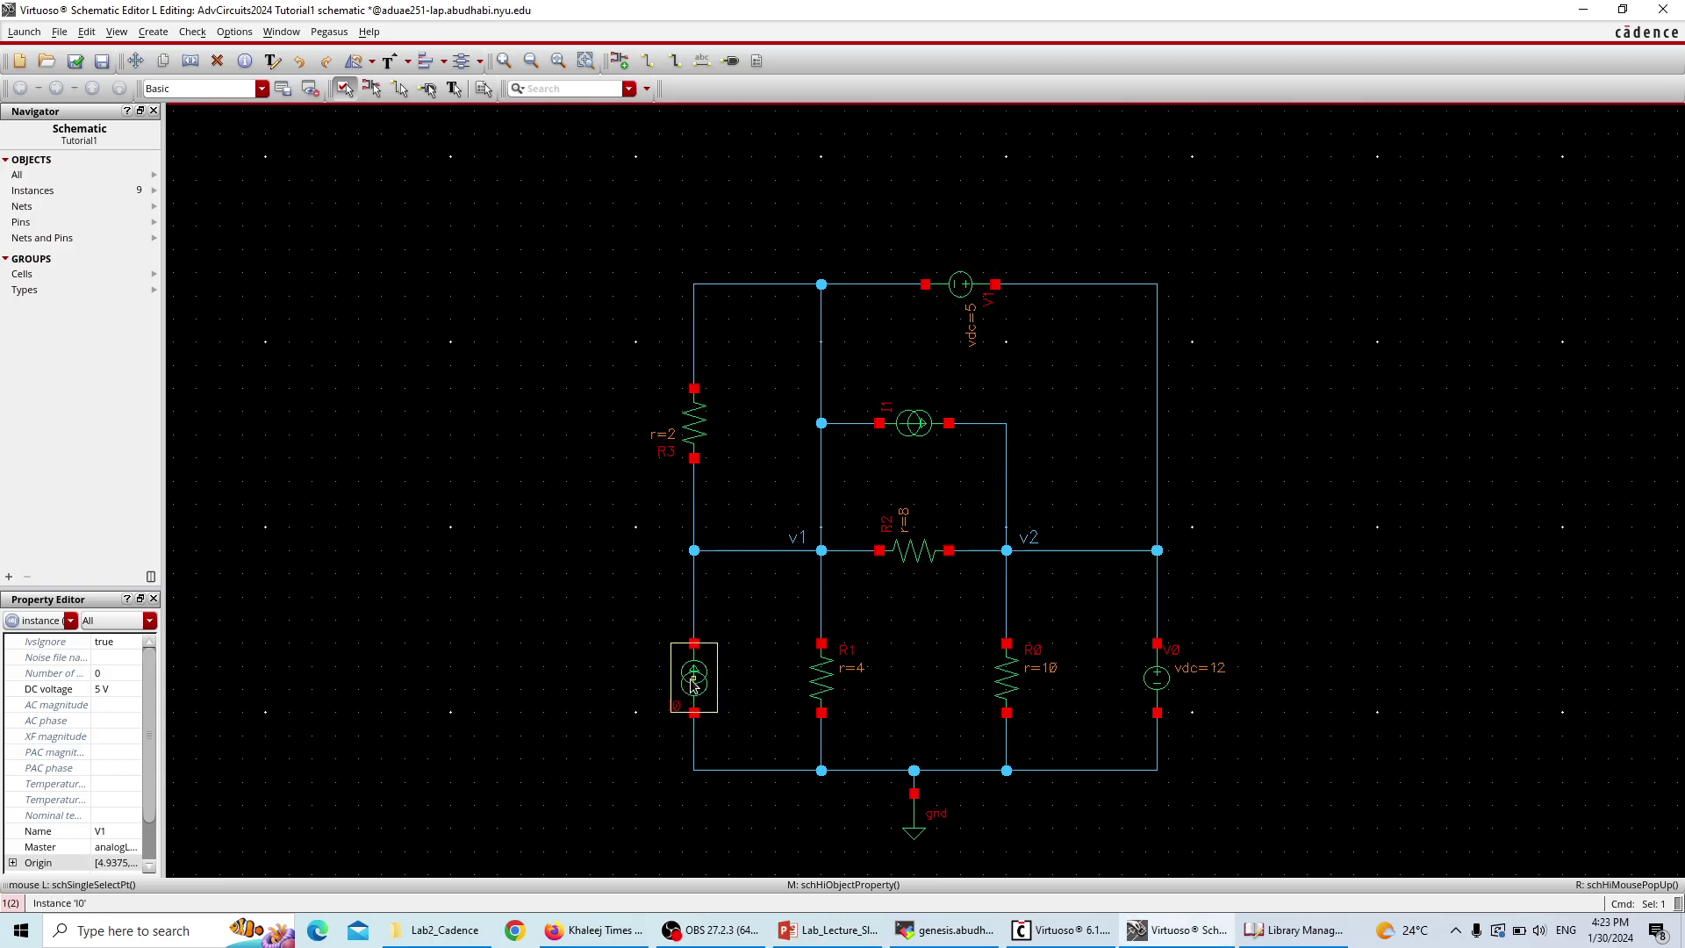
{"action": "key", "text": "q"}
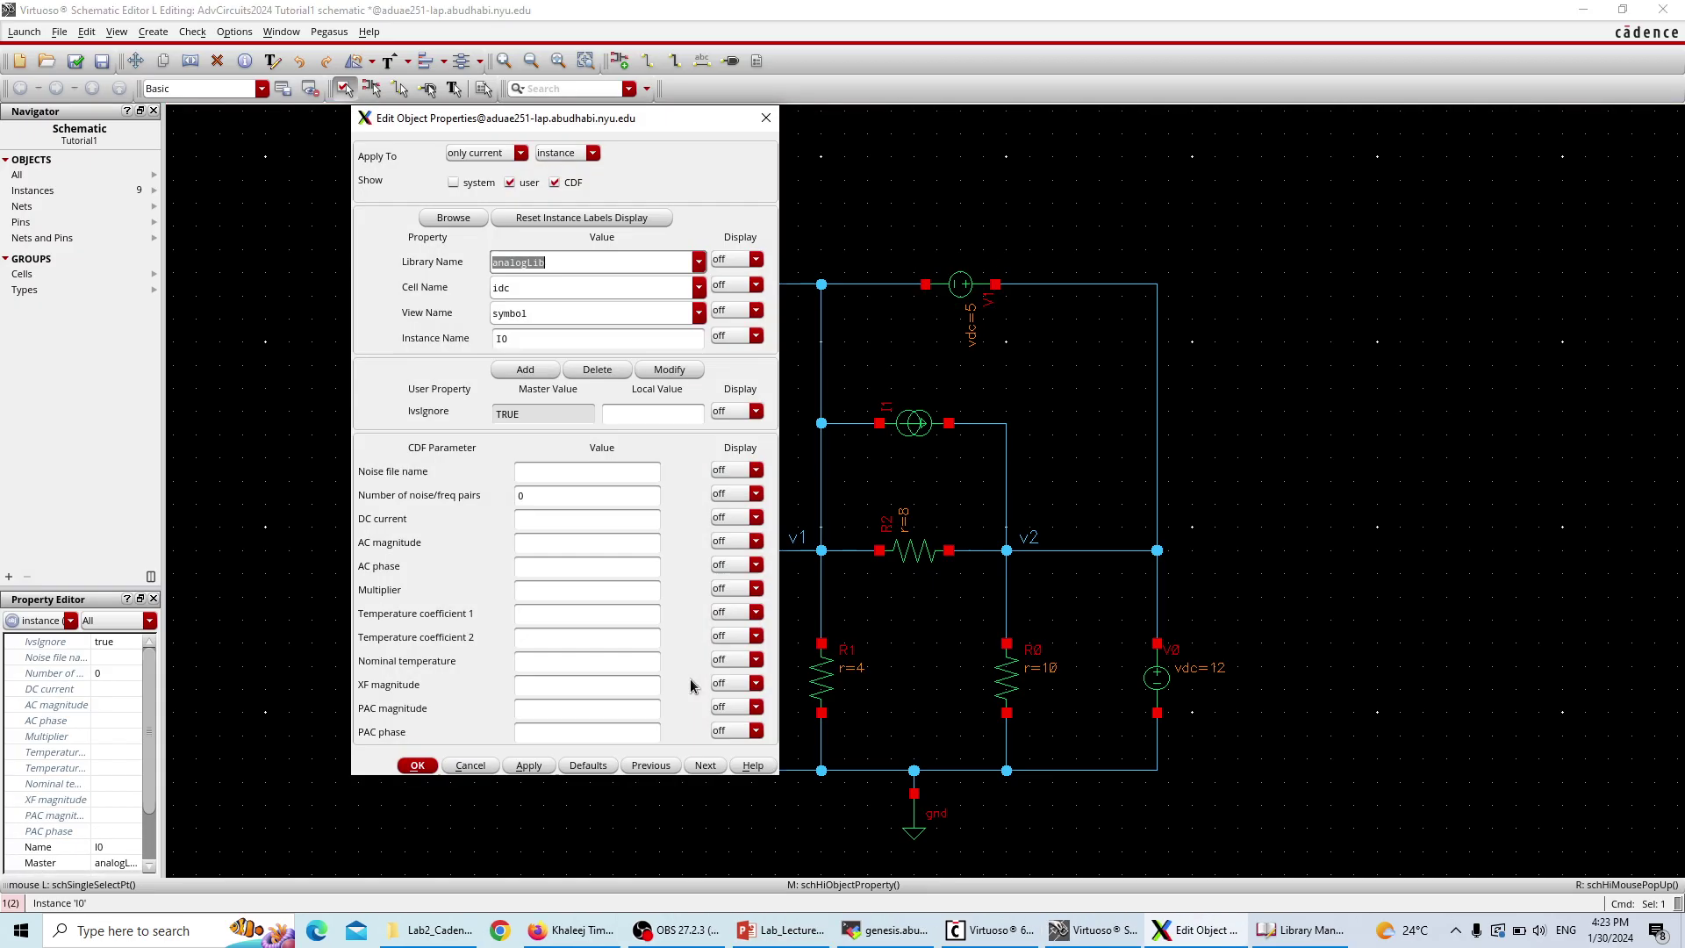
{"action": "left_click", "coordinate": [552, 521]}
{"action": "key", "text": "Return"}
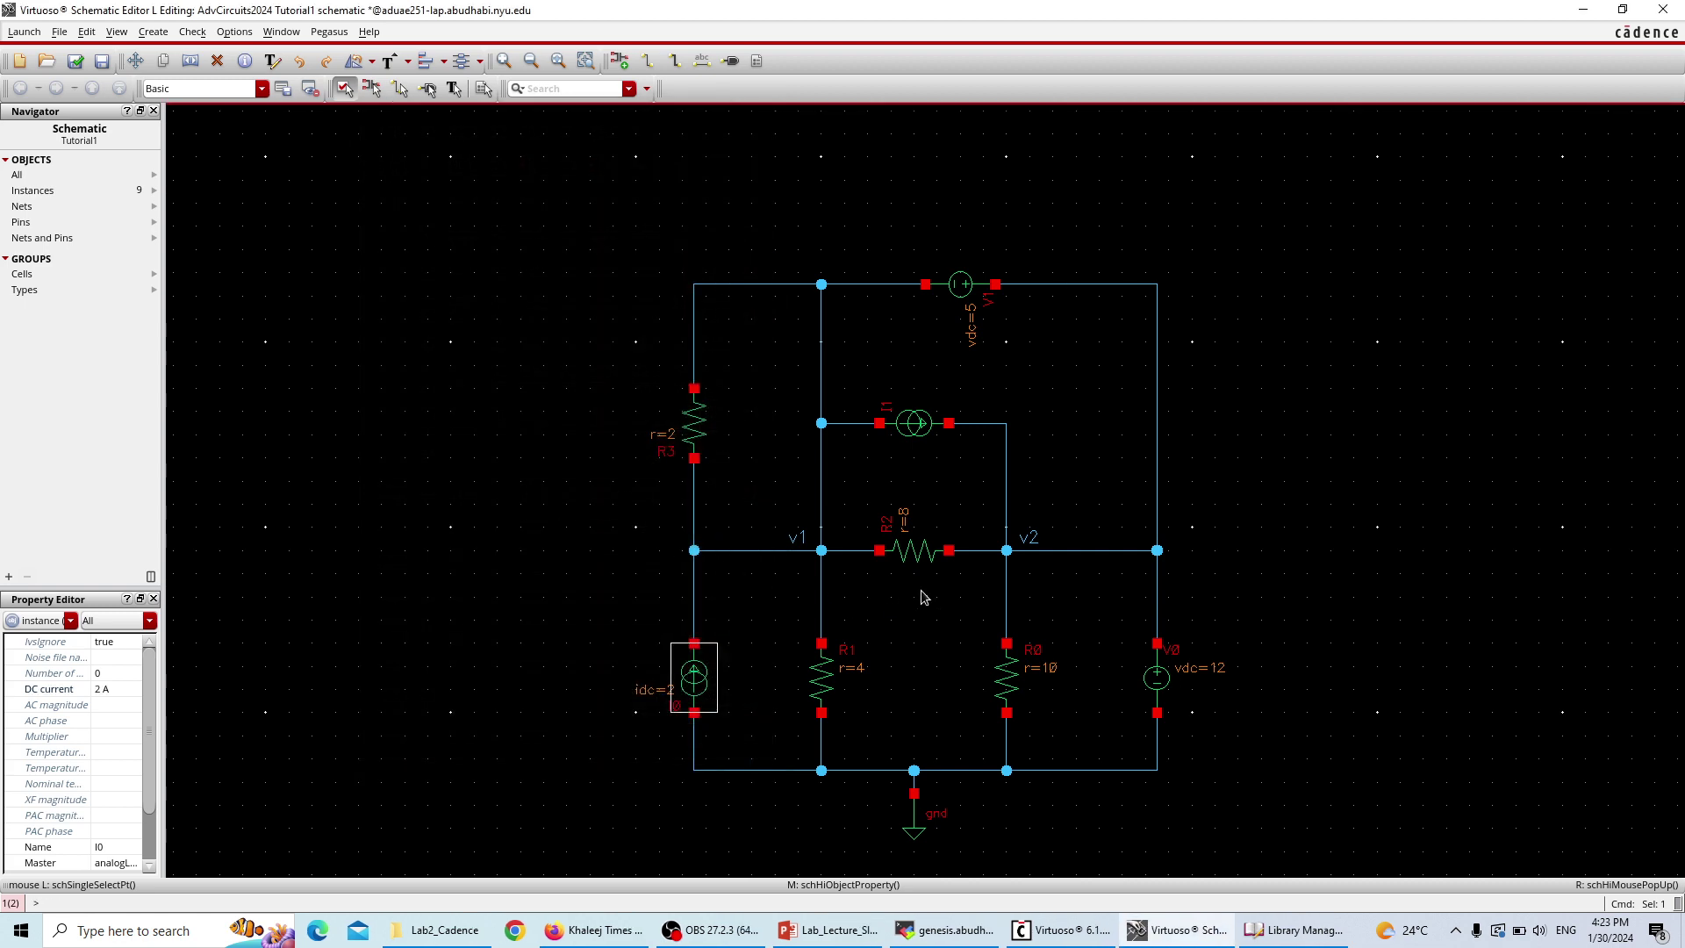
- Set the DC current of source I1, above resistor R2, to 0.5 A
{"action": "left_click", "coordinate": [917, 423]}
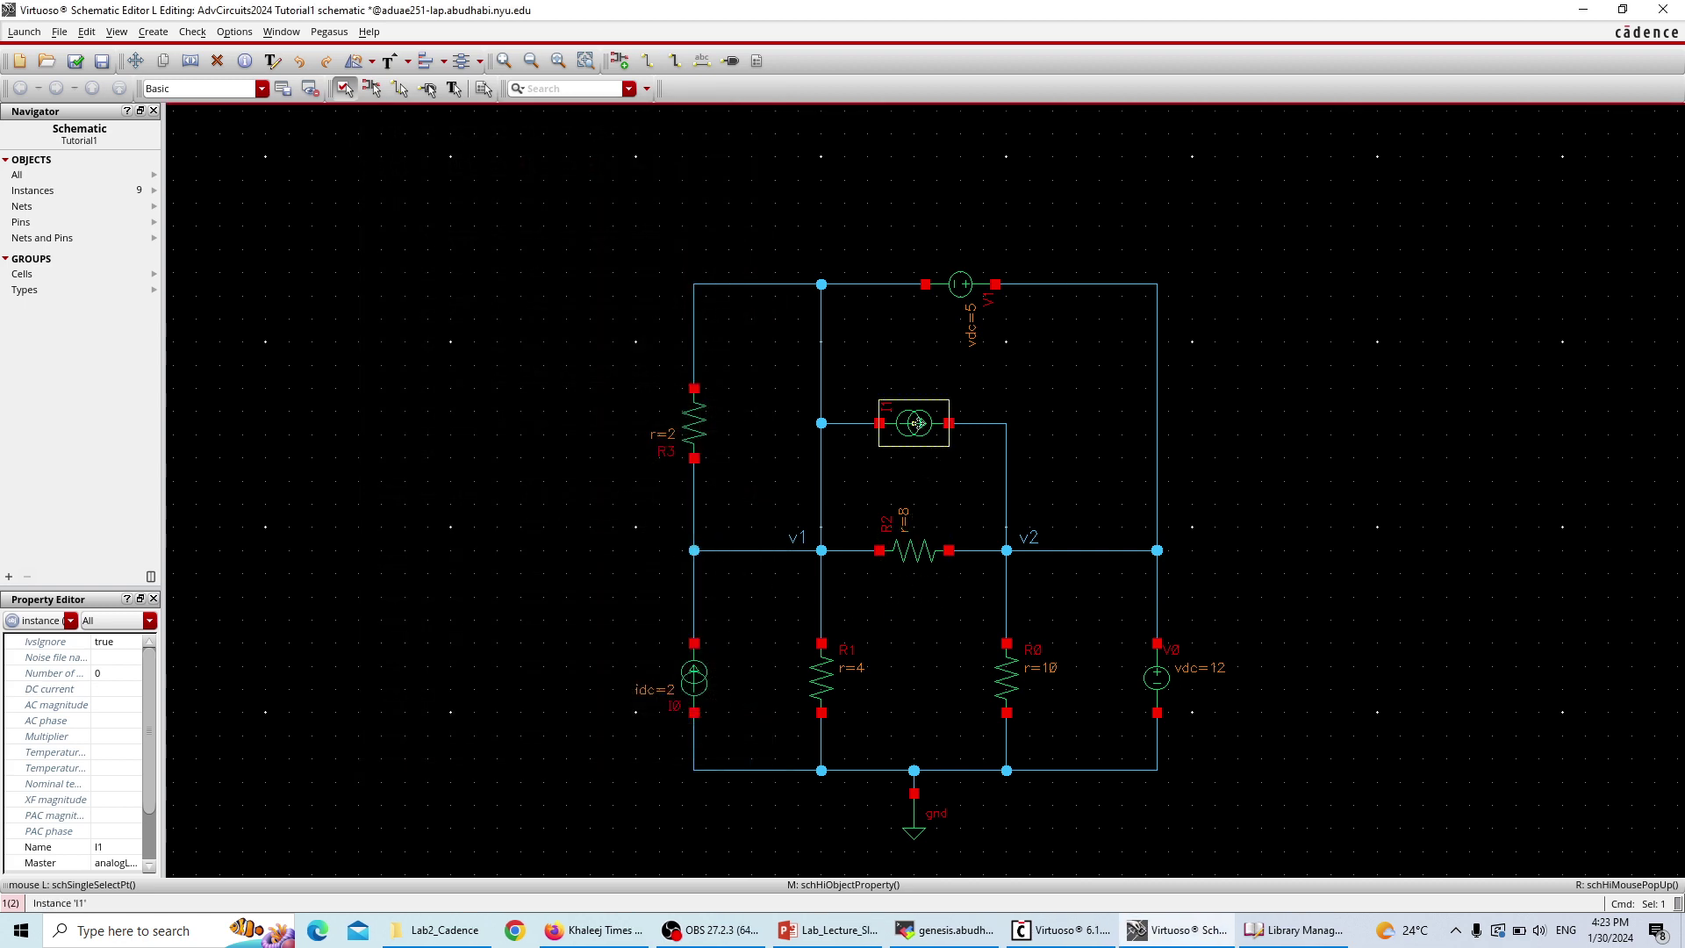
{"action": "type", "text": "q0.5"}
{"action": "key", "text": "Return"}
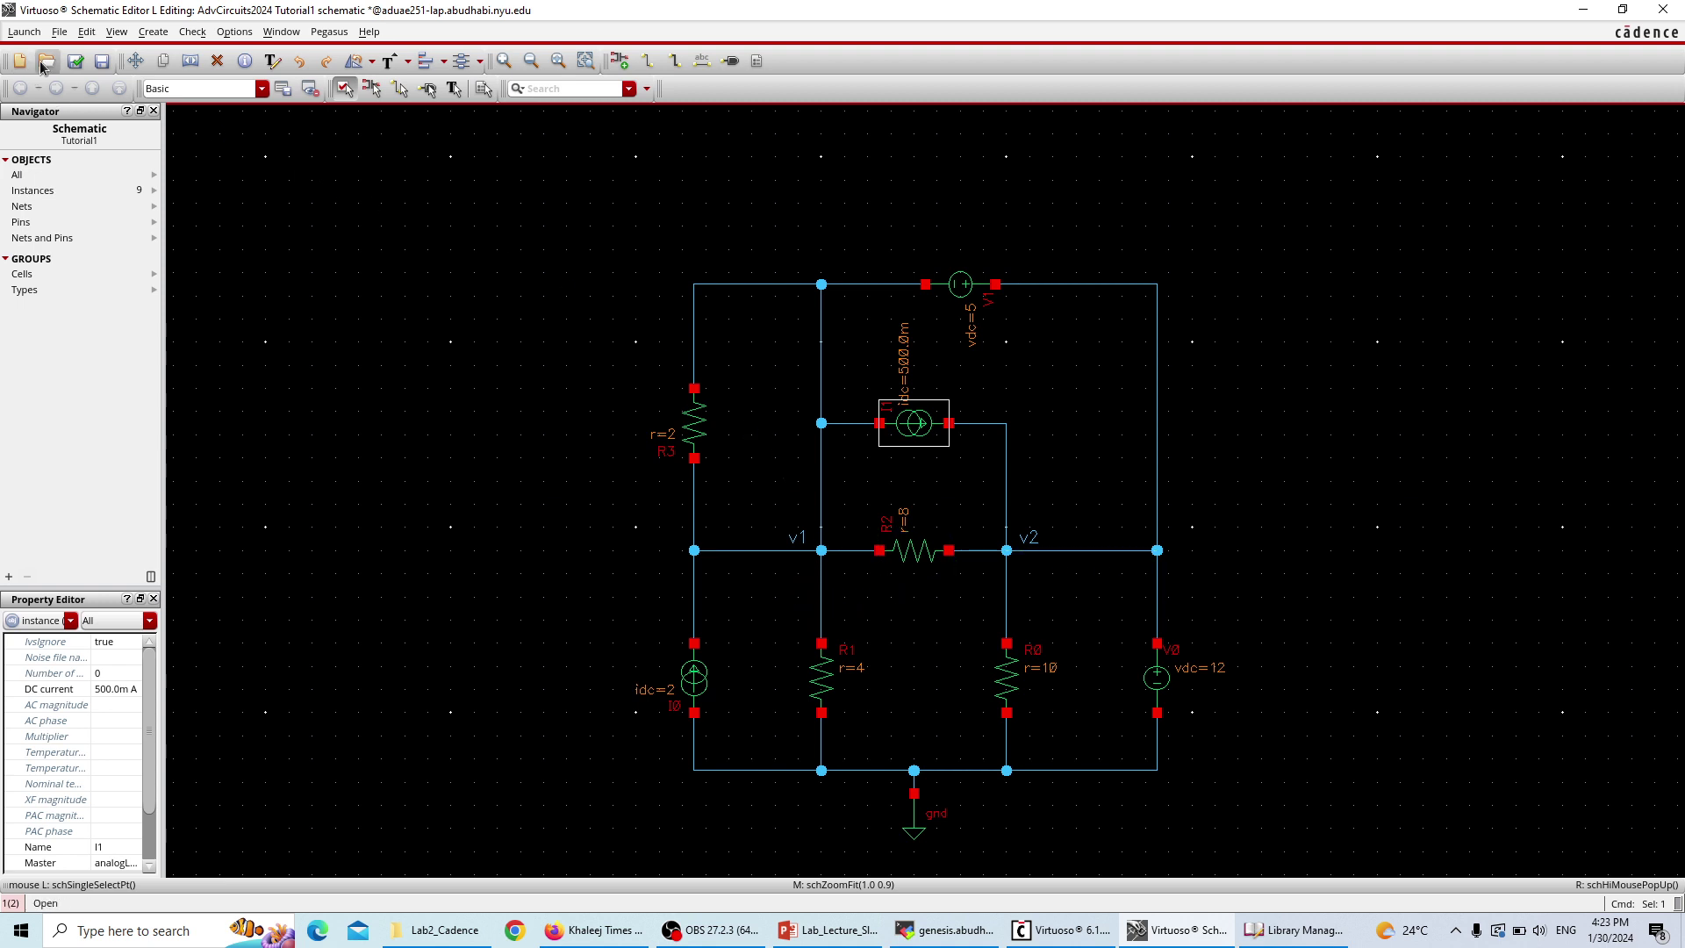
- Check and save the schematic, inspect the marked wire crossing at node v2, and repeat the check and save
{"action": "left_click", "coordinate": [75, 63]}
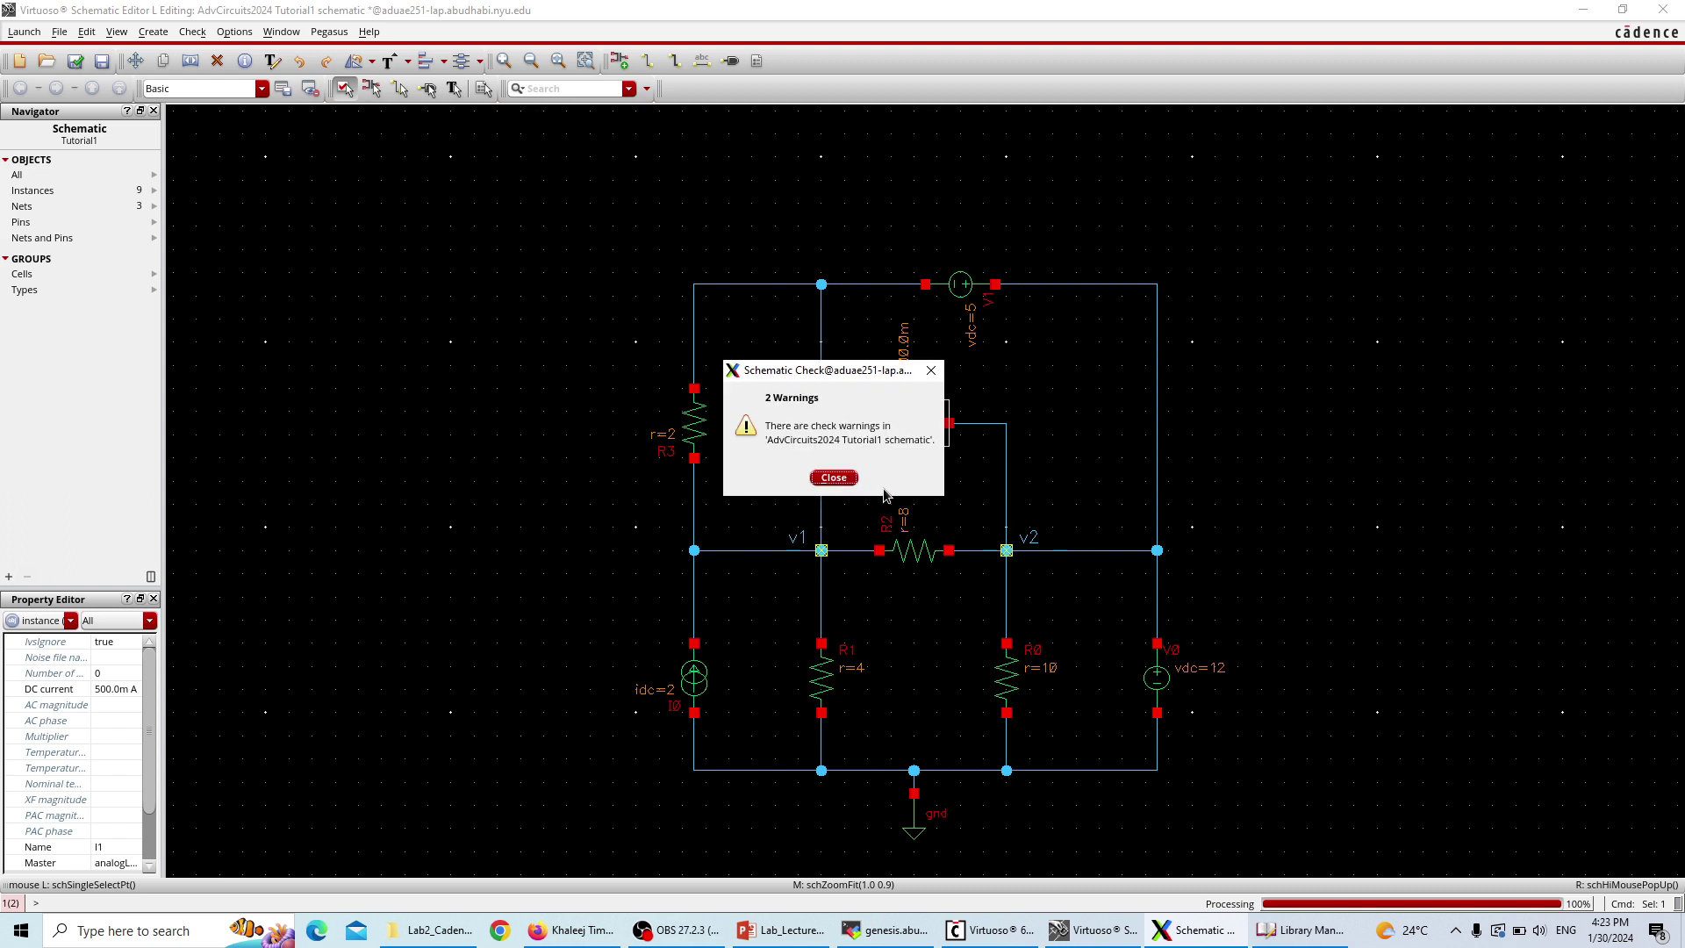
{"action": "left_click", "coordinate": [833, 478]}
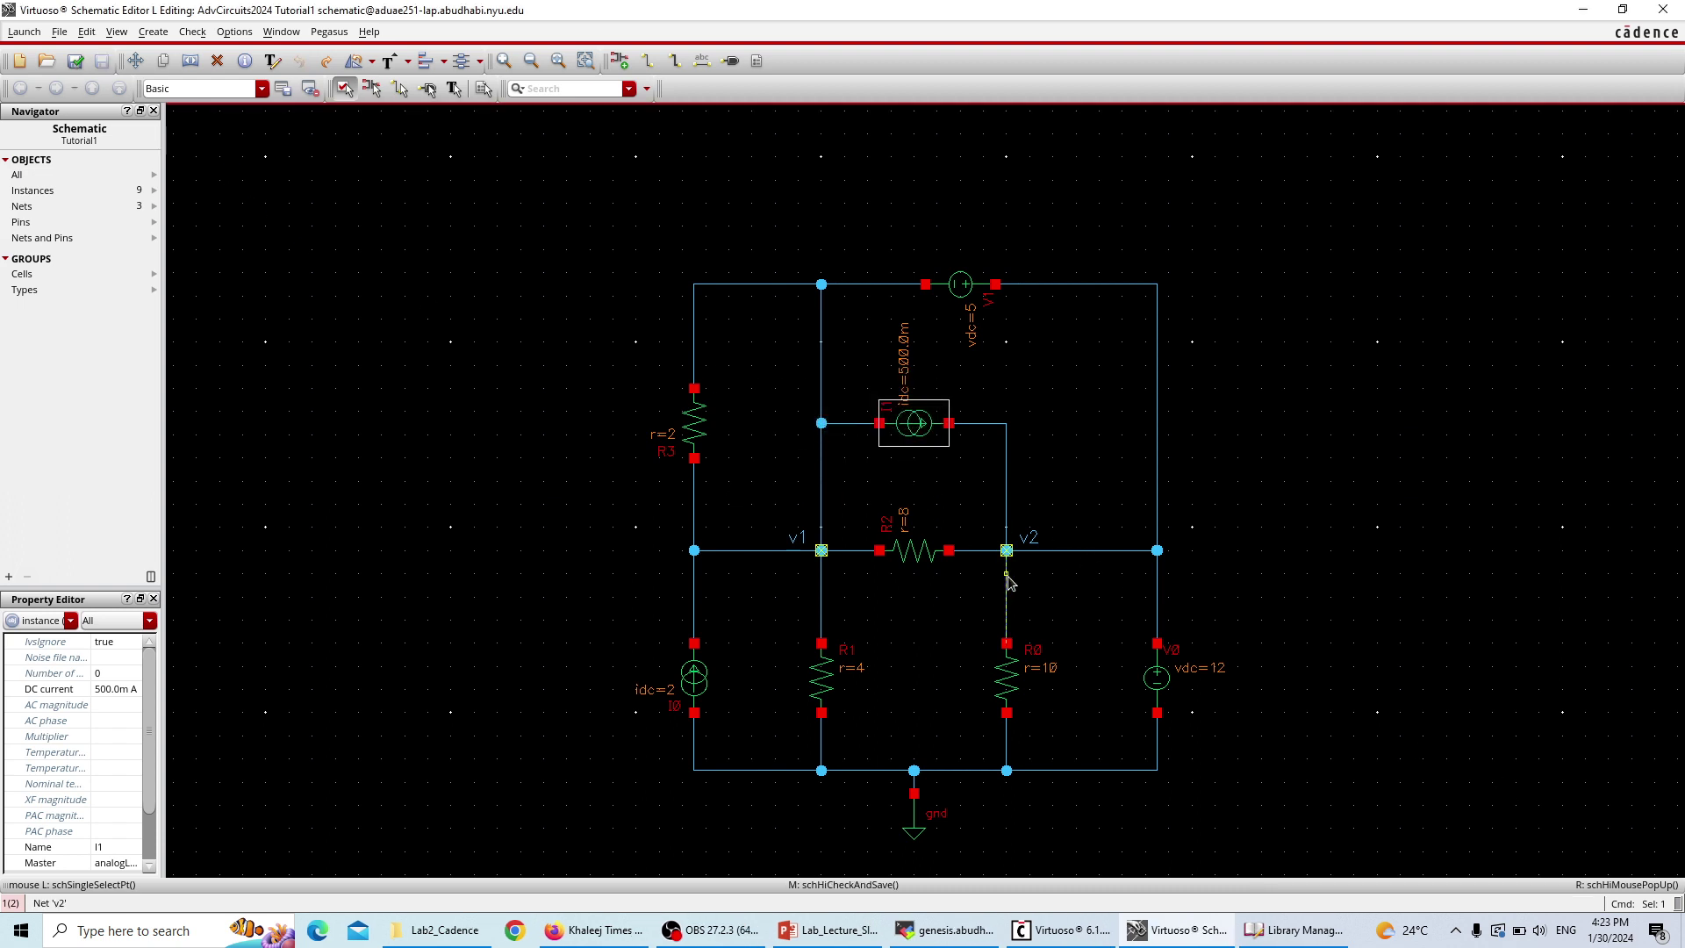
{"action": "scroll", "coordinate": [1018, 564], "scroll_direction": "up", "scroll_amount": 1, "text": "ctrl"}
{"action": "scroll", "coordinate": [1018, 564], "scroll_direction": "up", "scroll_amount": 1, "text": "ctrl"}
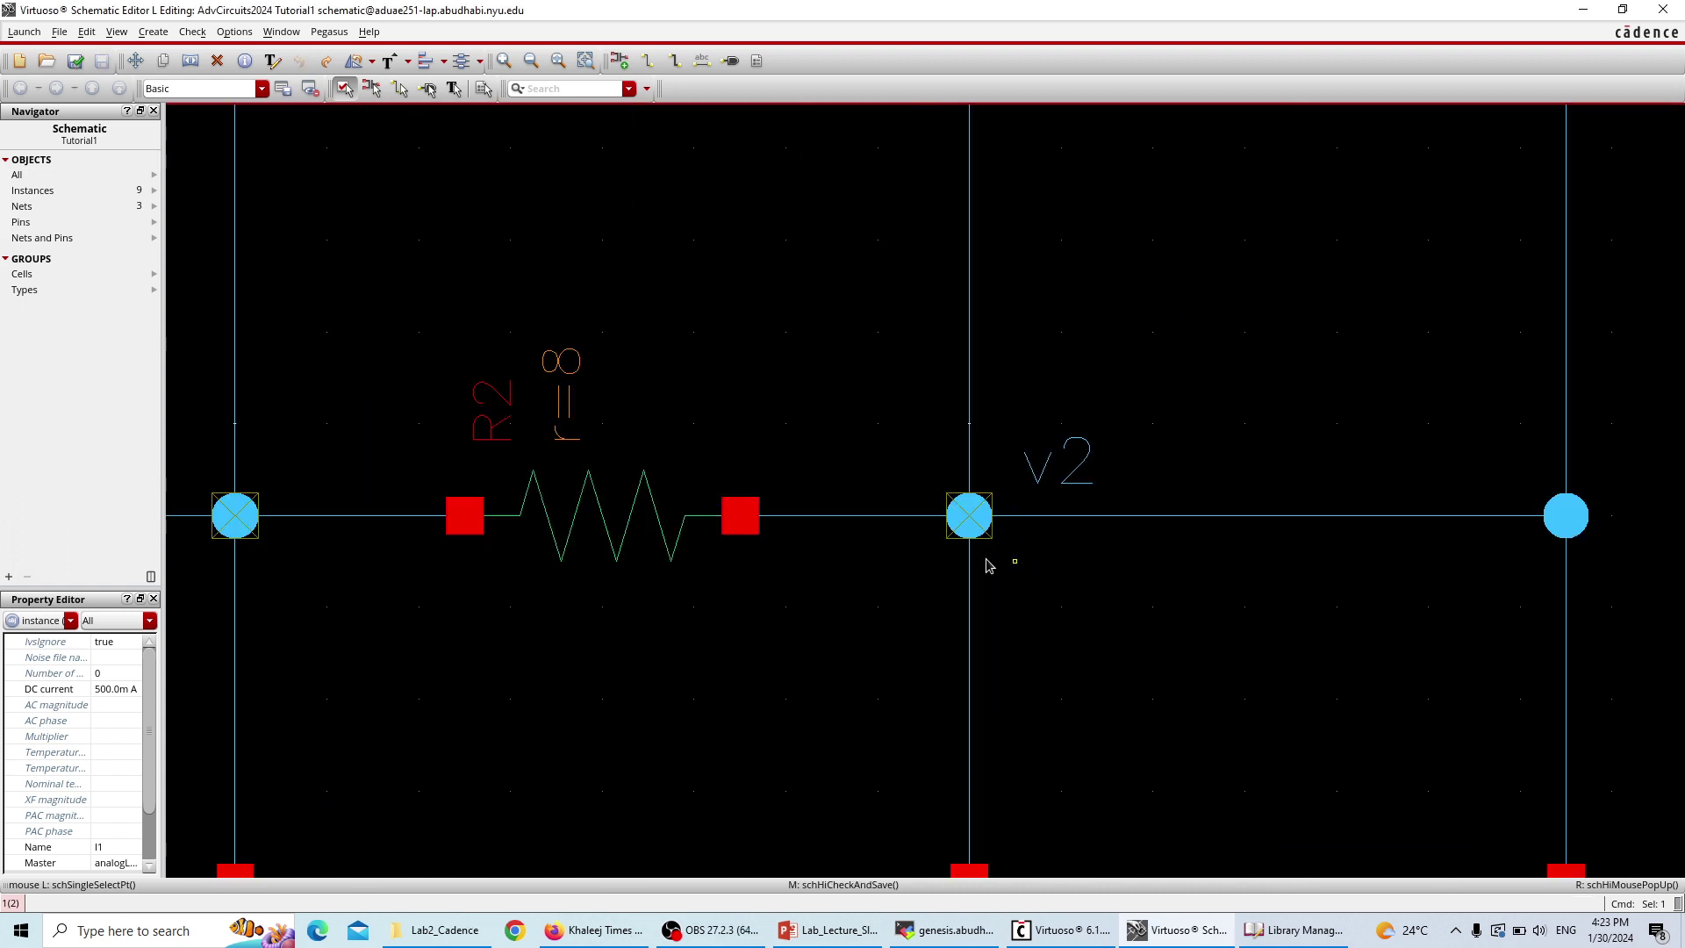
{"action": "left_click", "coordinate": [978, 513]}
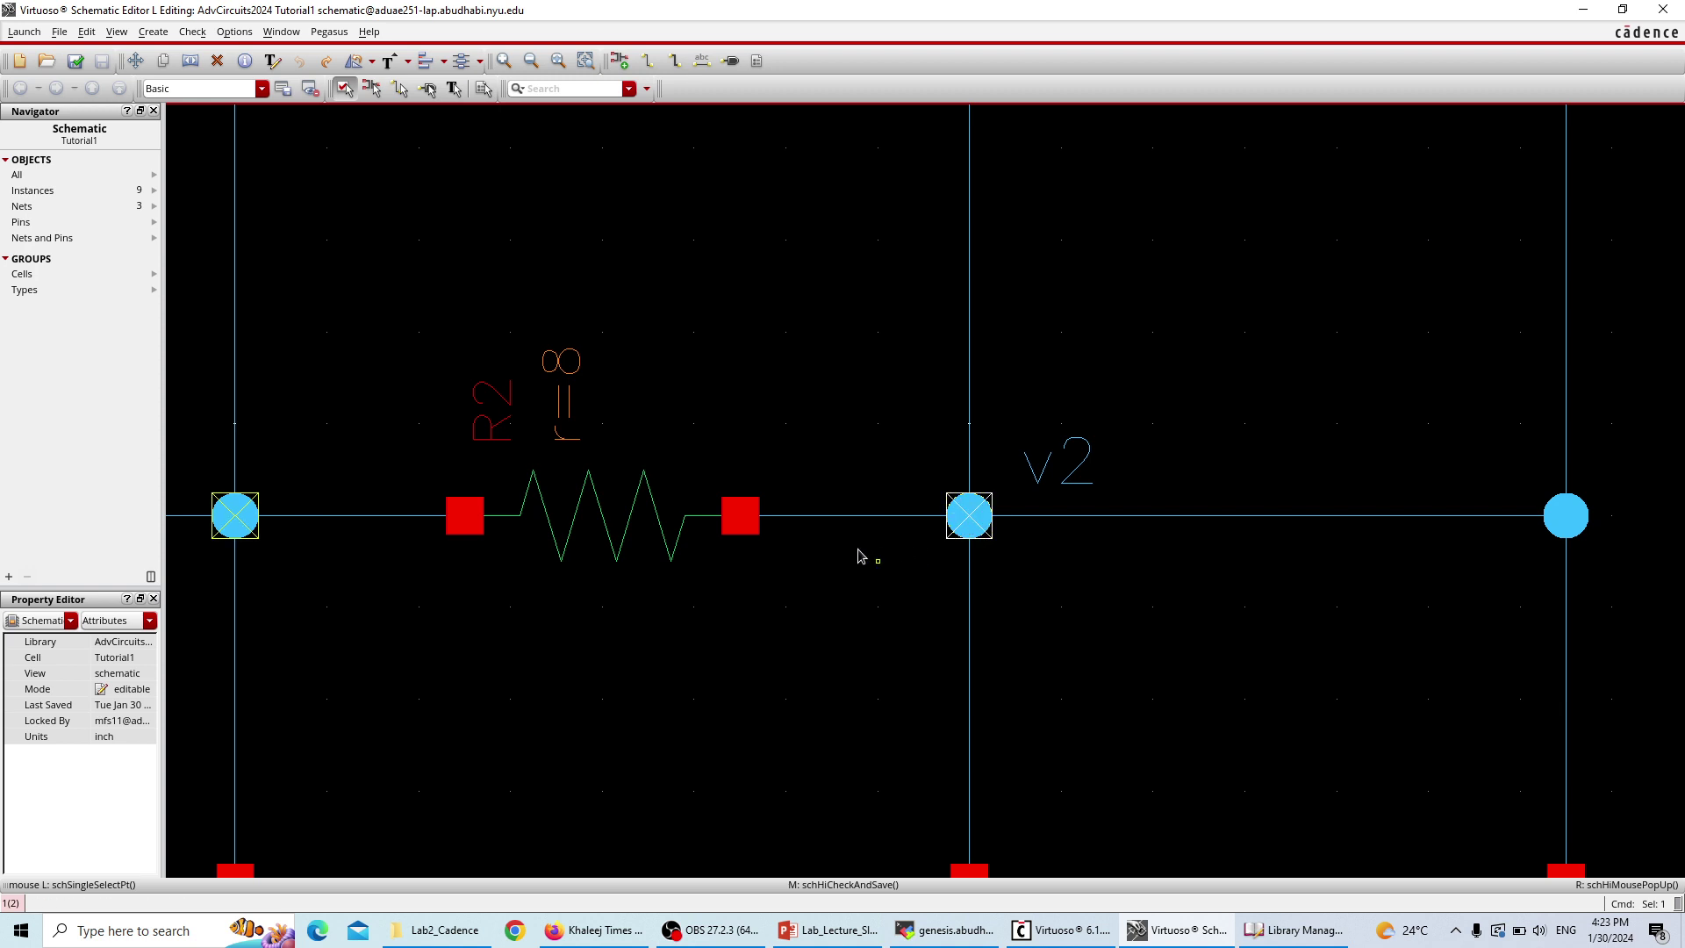
{"action": "key", "text": "f"}
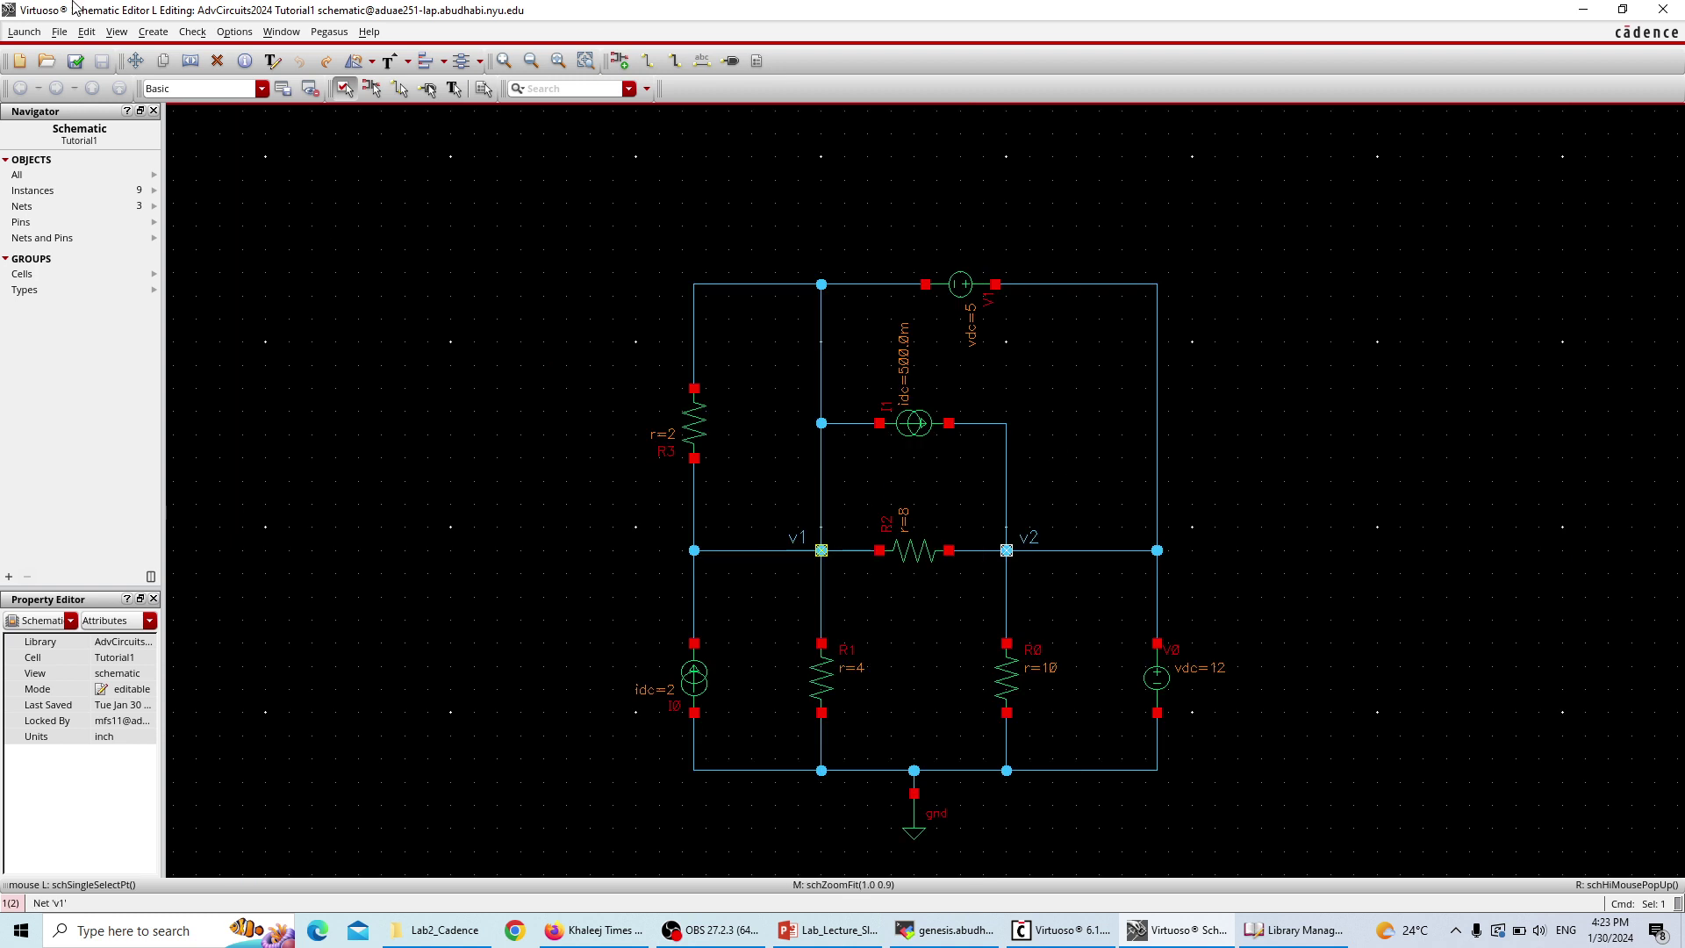
{"action": "left_click", "coordinate": [68, 67]}
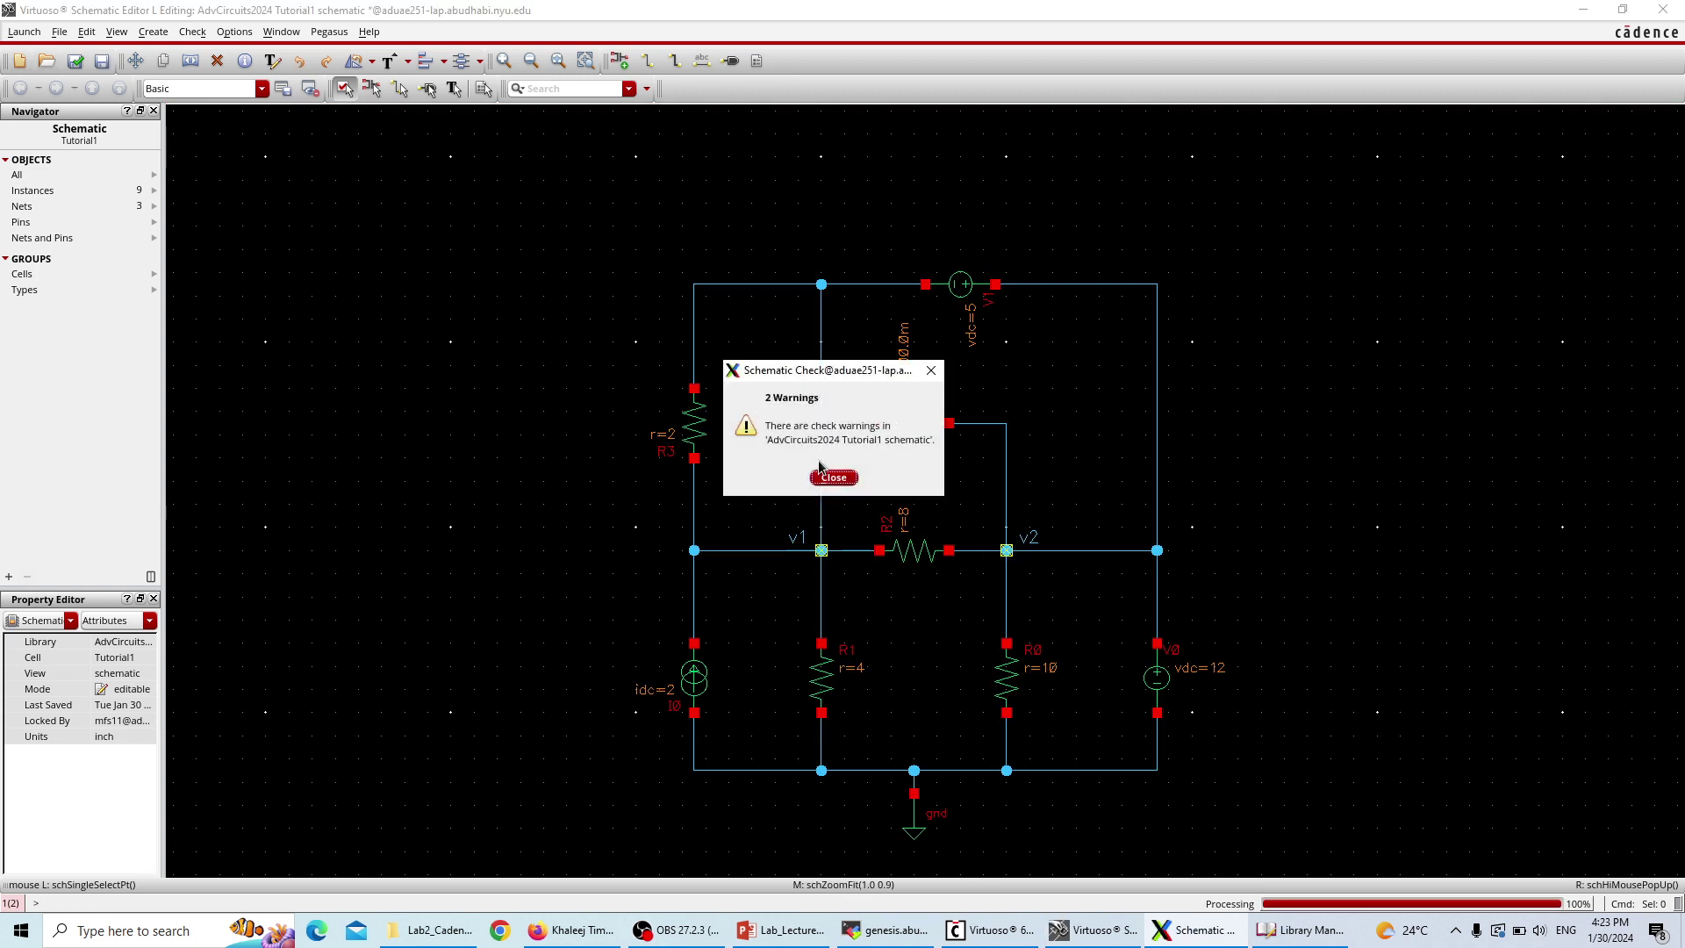
{"action": "left_click", "coordinate": [834, 477]}
- Set the physical rule check Solder On CrossOver to ignored, and check and save the schematic
{"action": "left_click", "coordinate": [153, 32]}
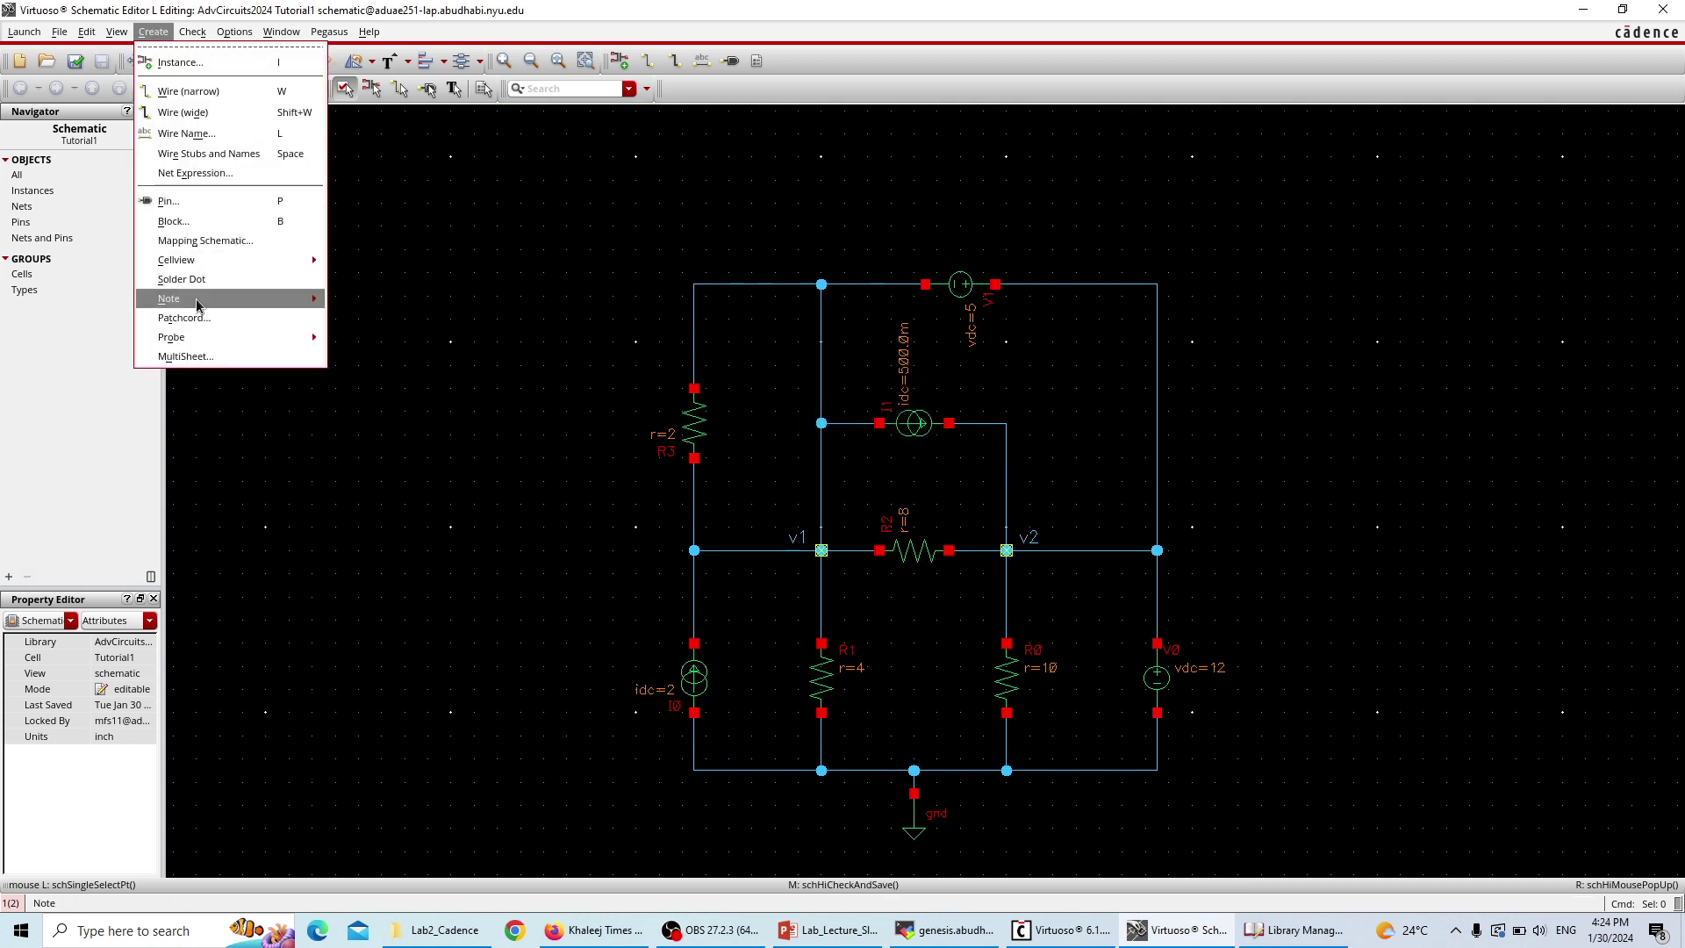
{"action": "mouse_move", "coordinate": [189, 33]}
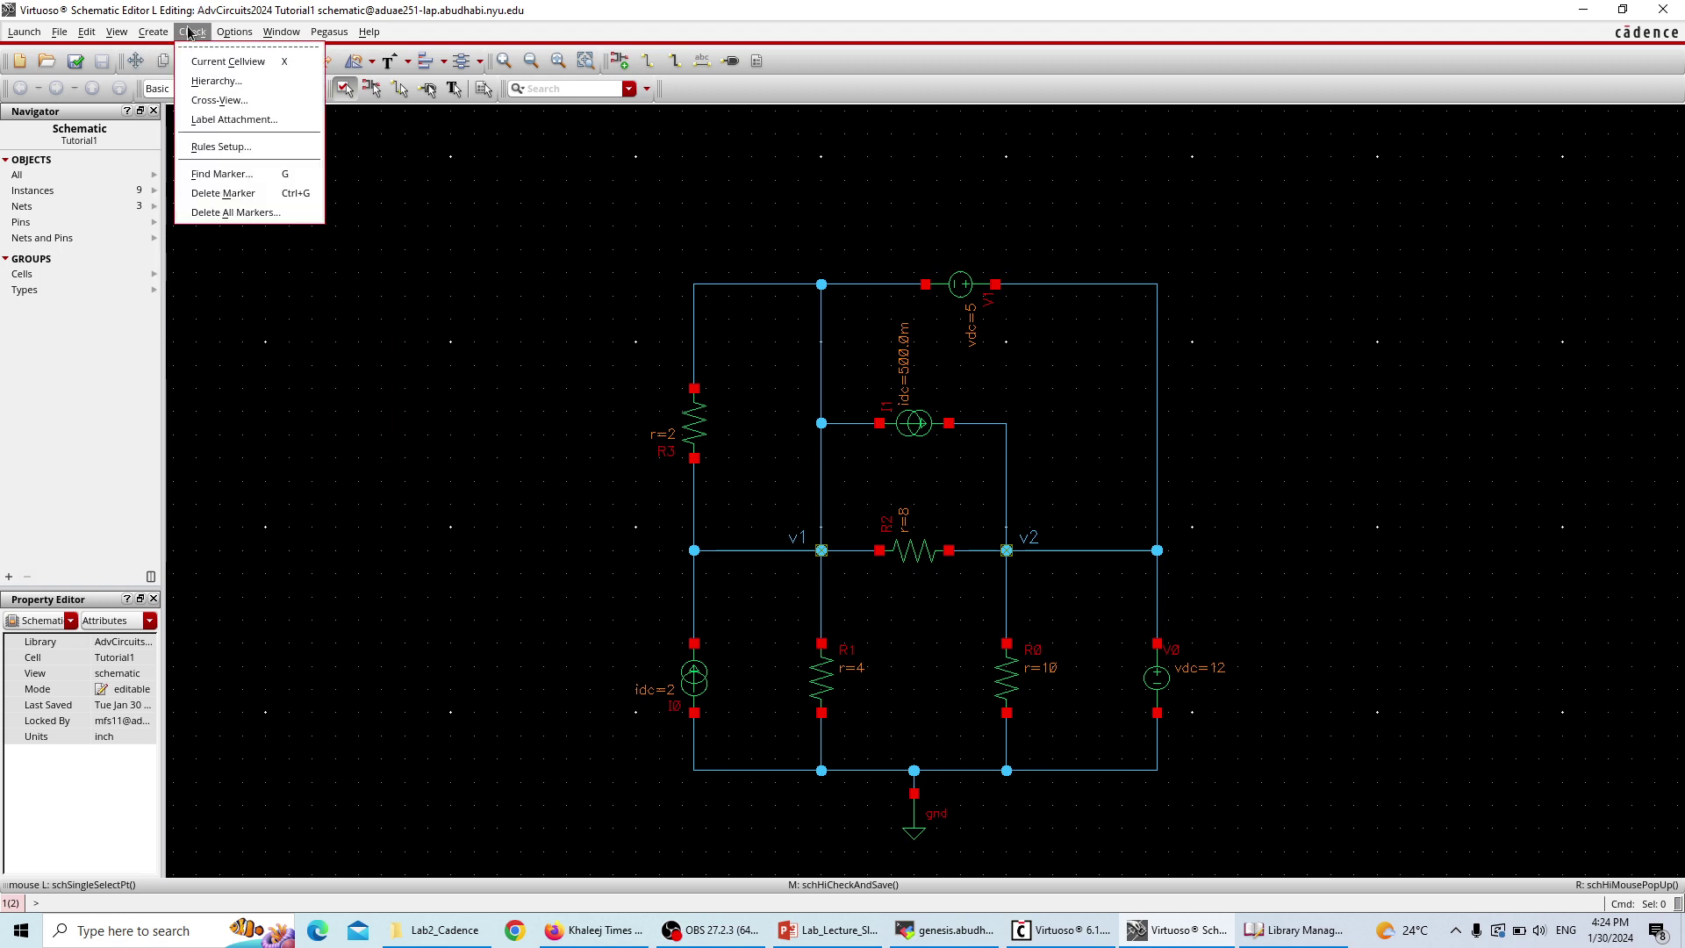
{"action": "left_click", "coordinate": [225, 147]}
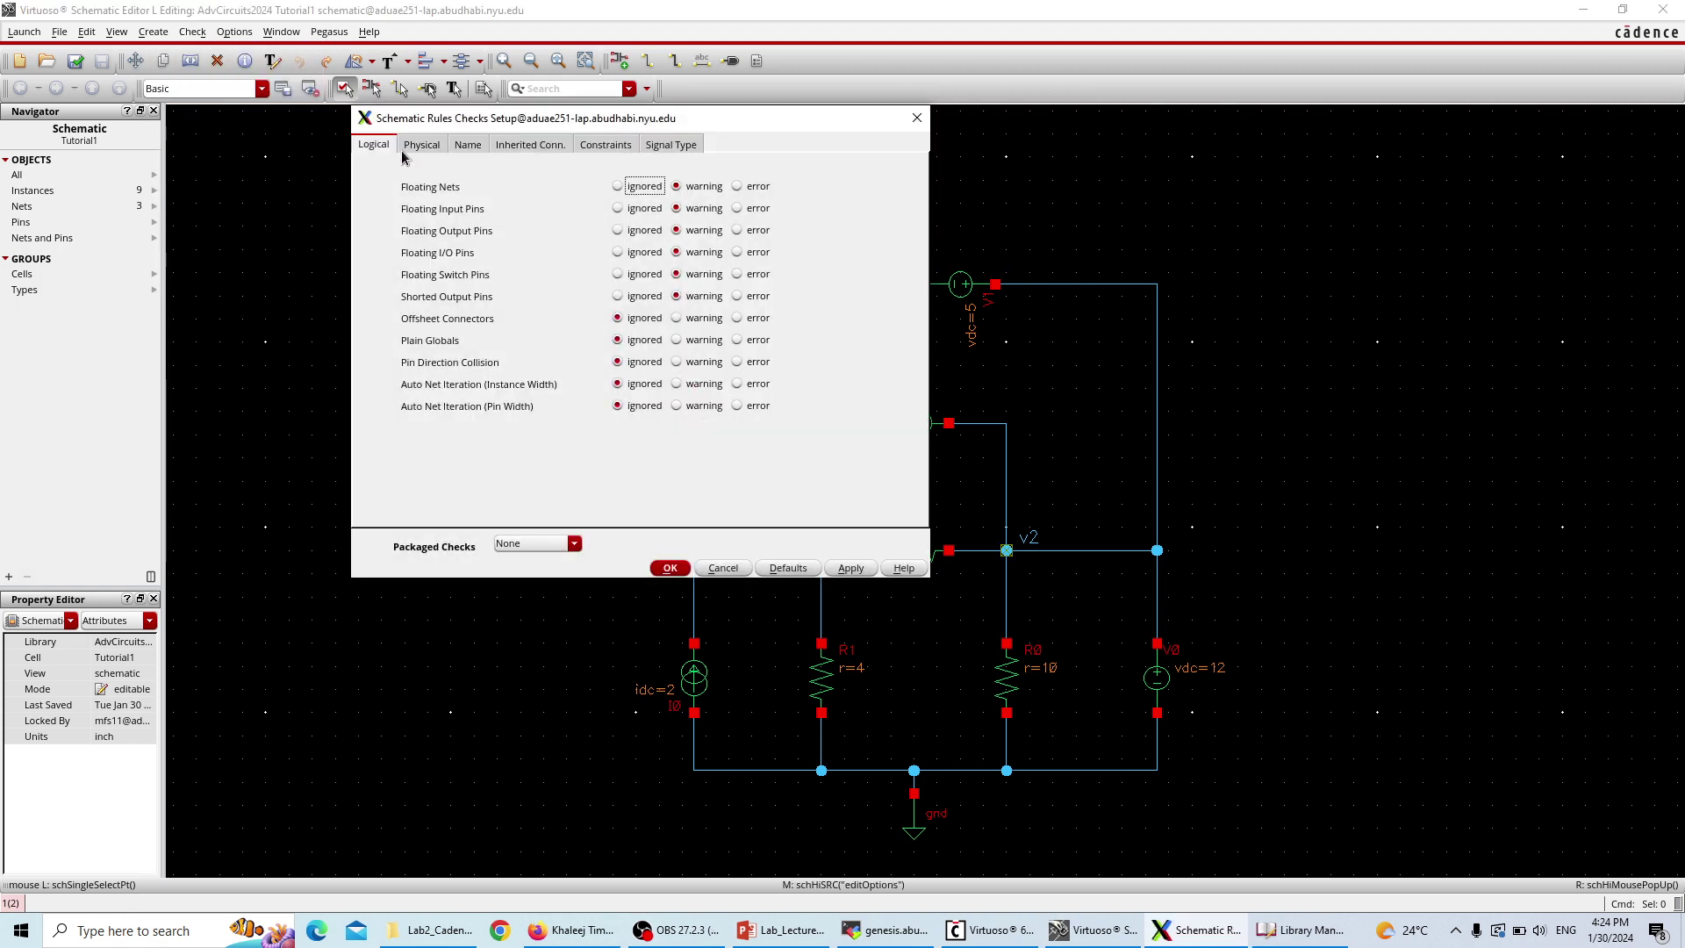
{"action": "left_click", "coordinate": [417, 147]}
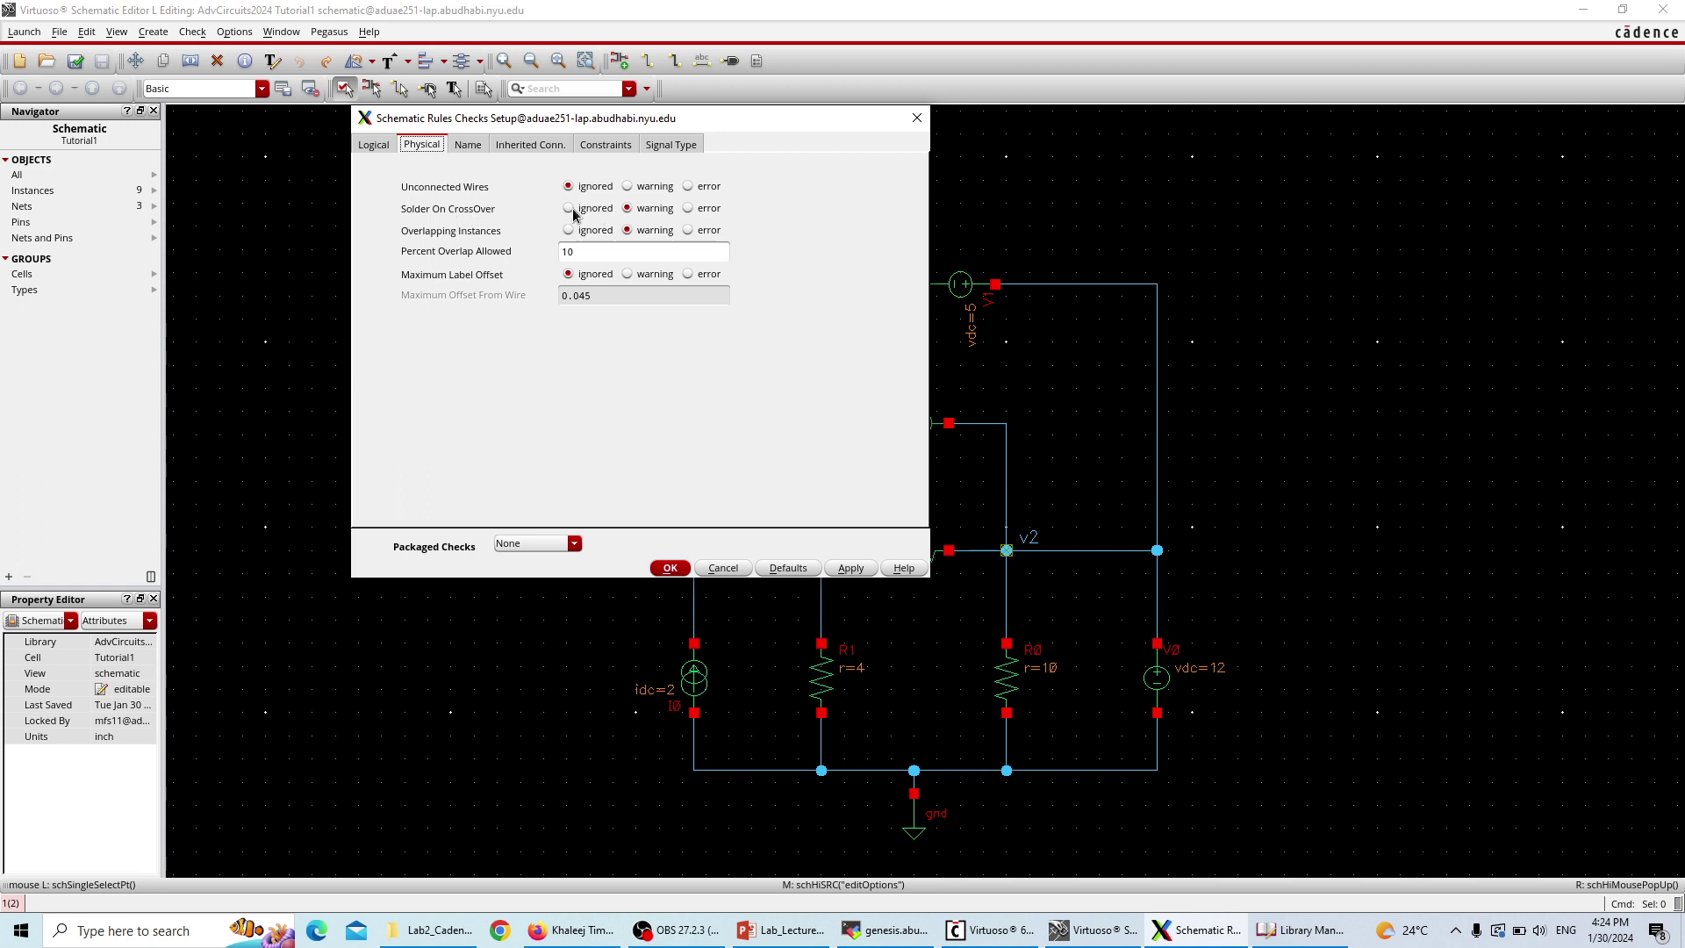
{"action": "left_click", "coordinate": [671, 568]}
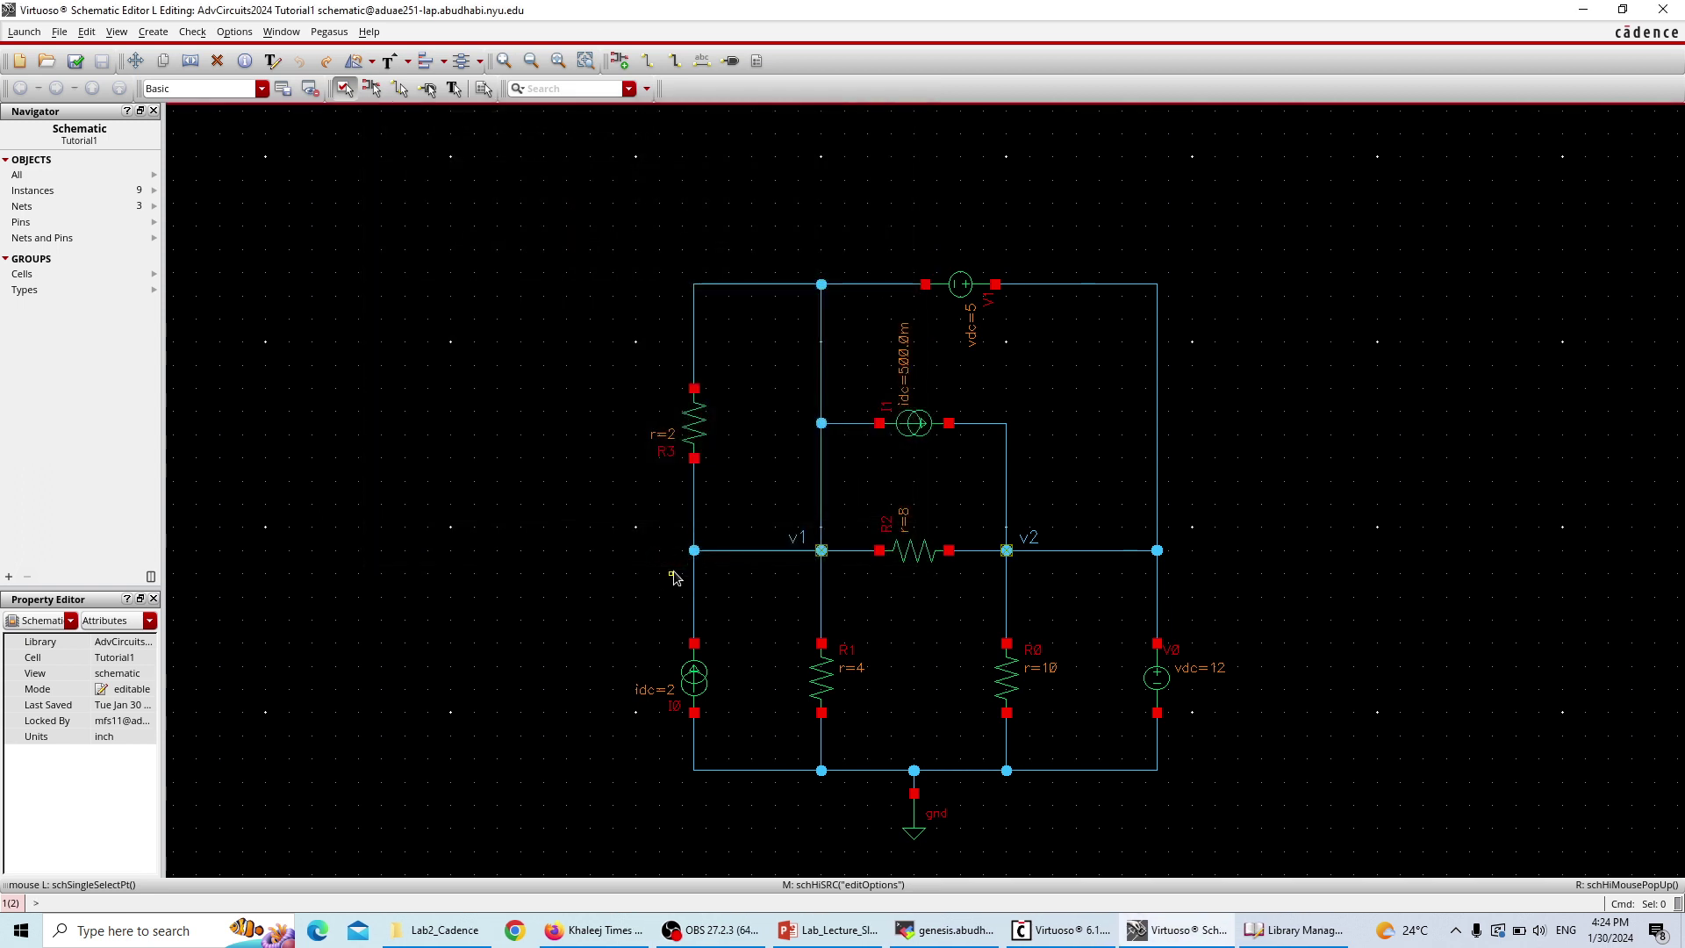
{"action": "left_click", "coordinate": [76, 61]}
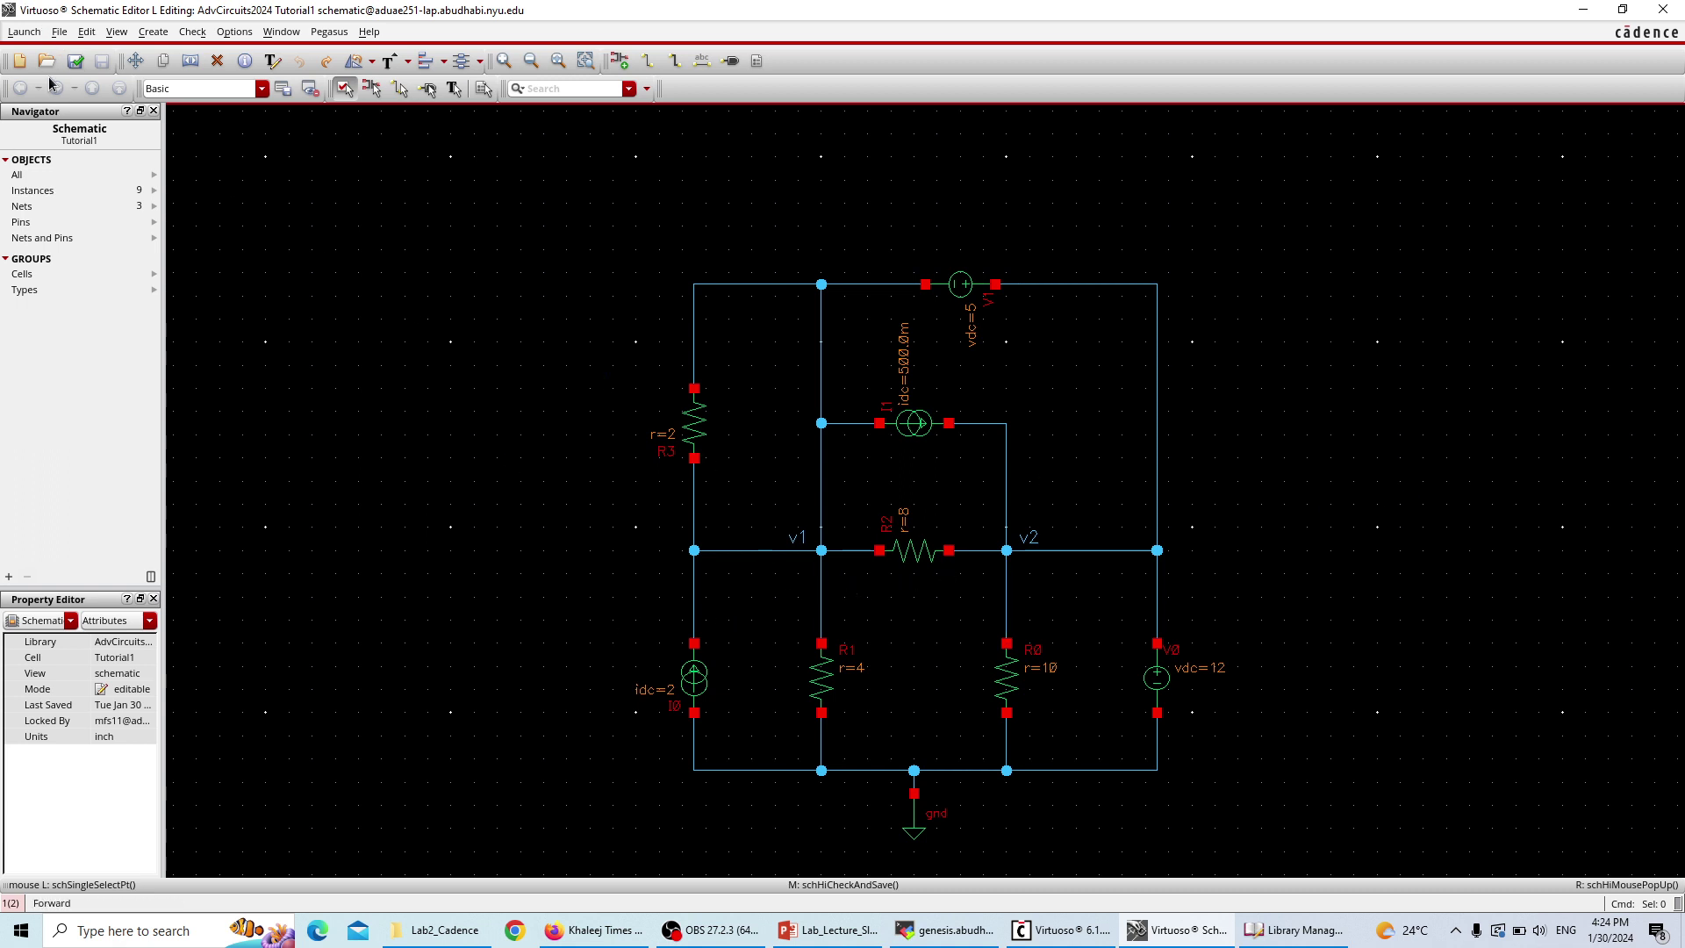
- Launch ADE XL and create a new adexl view for cell Tutorial1 in library AdvCircuits2024, opened in a new tab
{"action": "left_click", "coordinate": [24, 32]}
{"action": "left_click", "coordinate": [46, 72]}
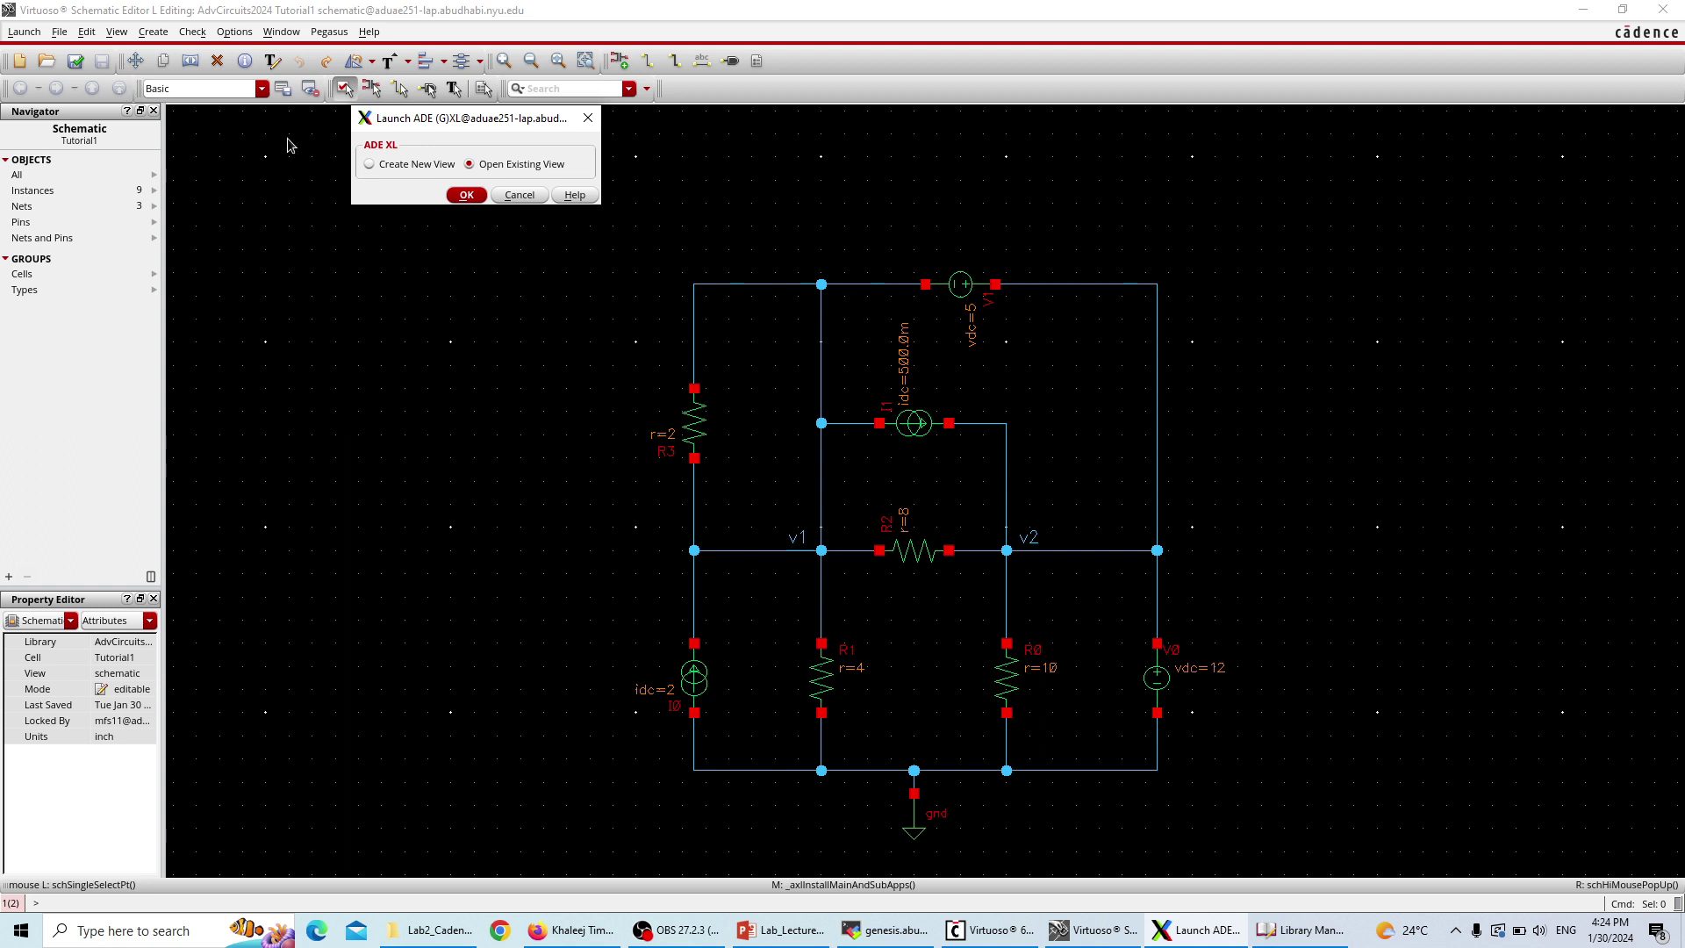
{"action": "left_click", "coordinate": [399, 166]}
{"action": "left_click", "coordinate": [468, 197]}
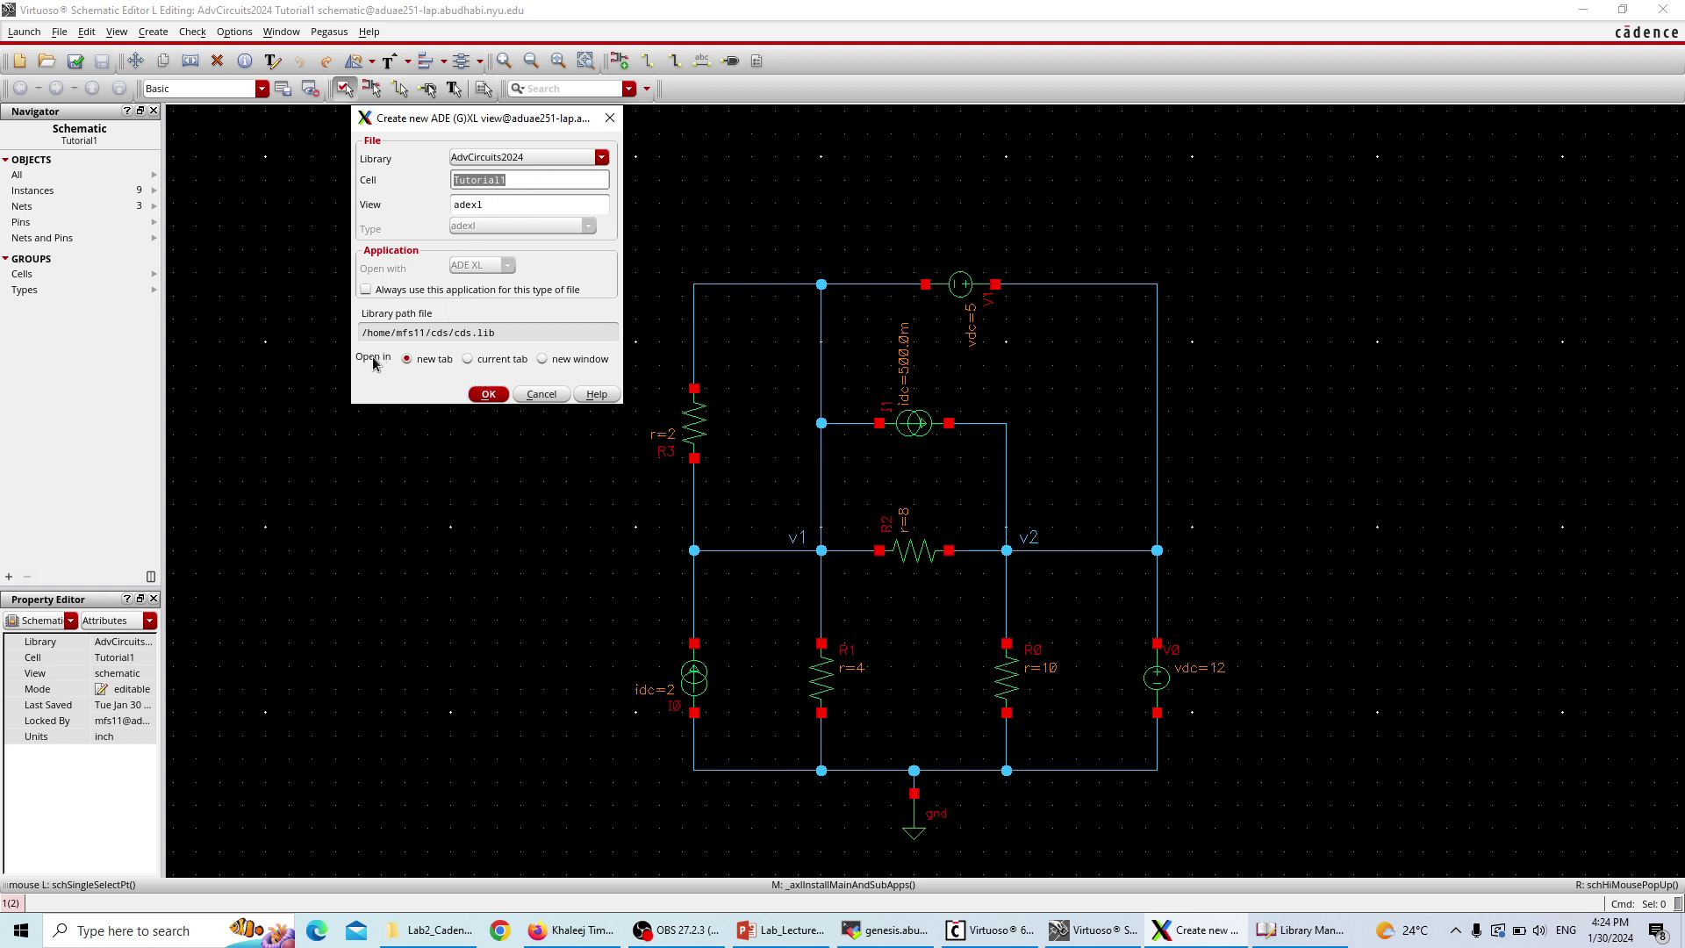
{"action": "left_click", "coordinate": [489, 395]}
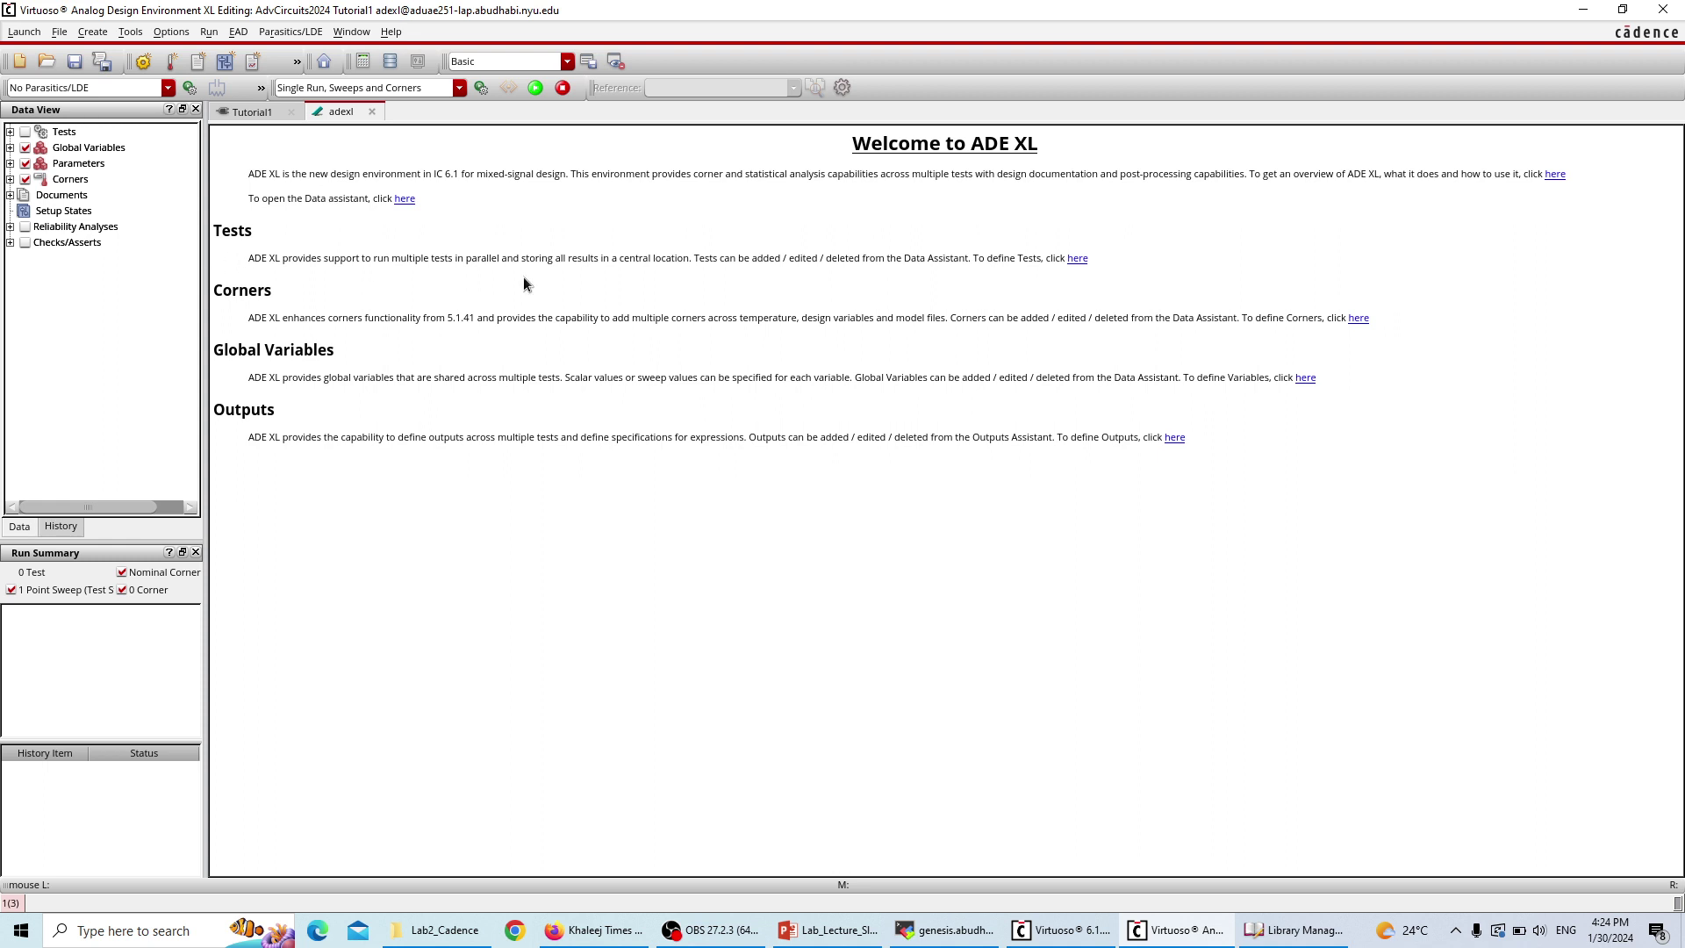
- Define a test on the AdvCircuits2024 Tutorial1 schematic, and review and accept its environment options
{"action": "left_click", "coordinate": [1078, 259]}
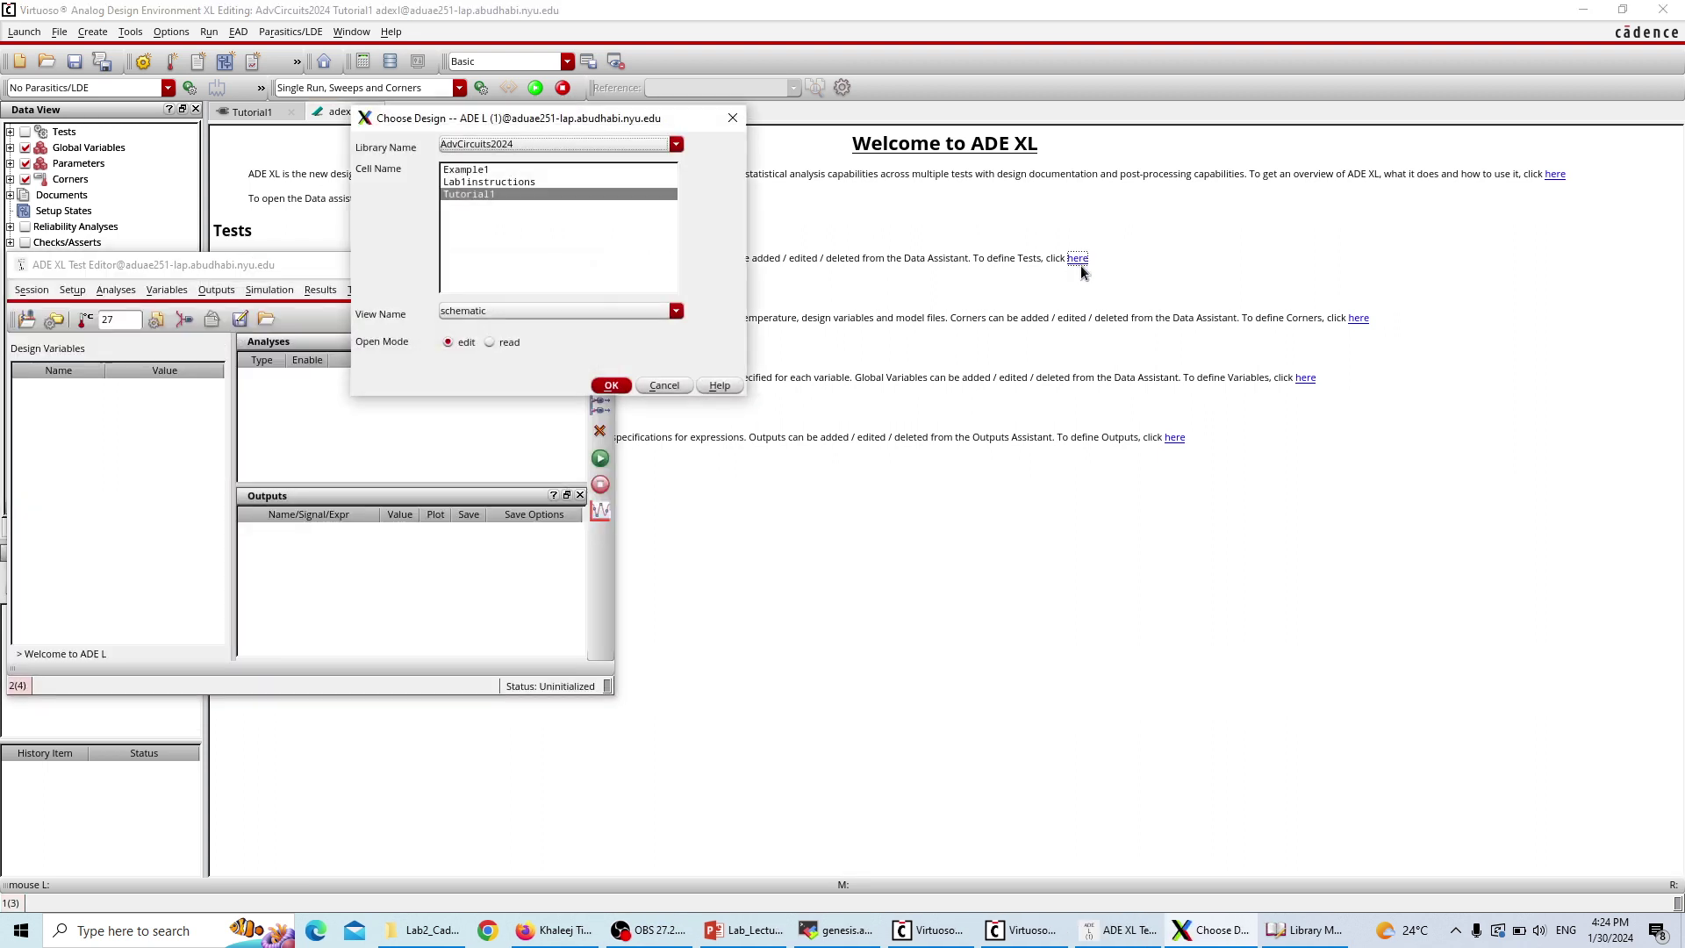
{"action": "left_click", "coordinate": [607, 387]}
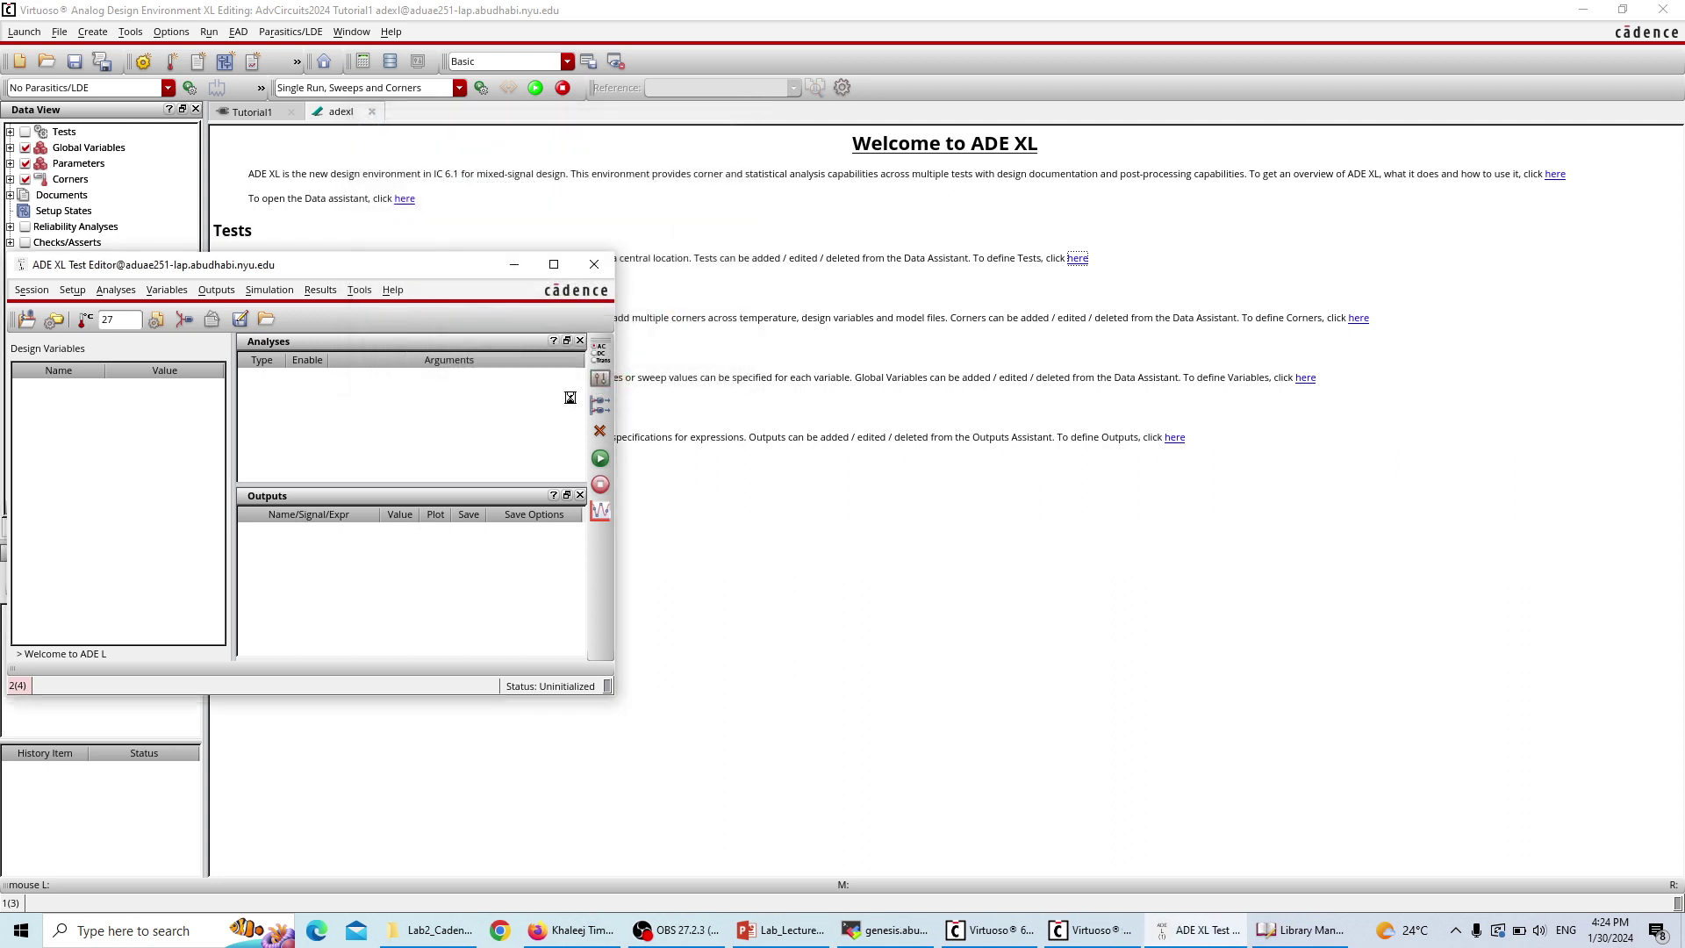
{"action": "left_click", "coordinate": [73, 292]}
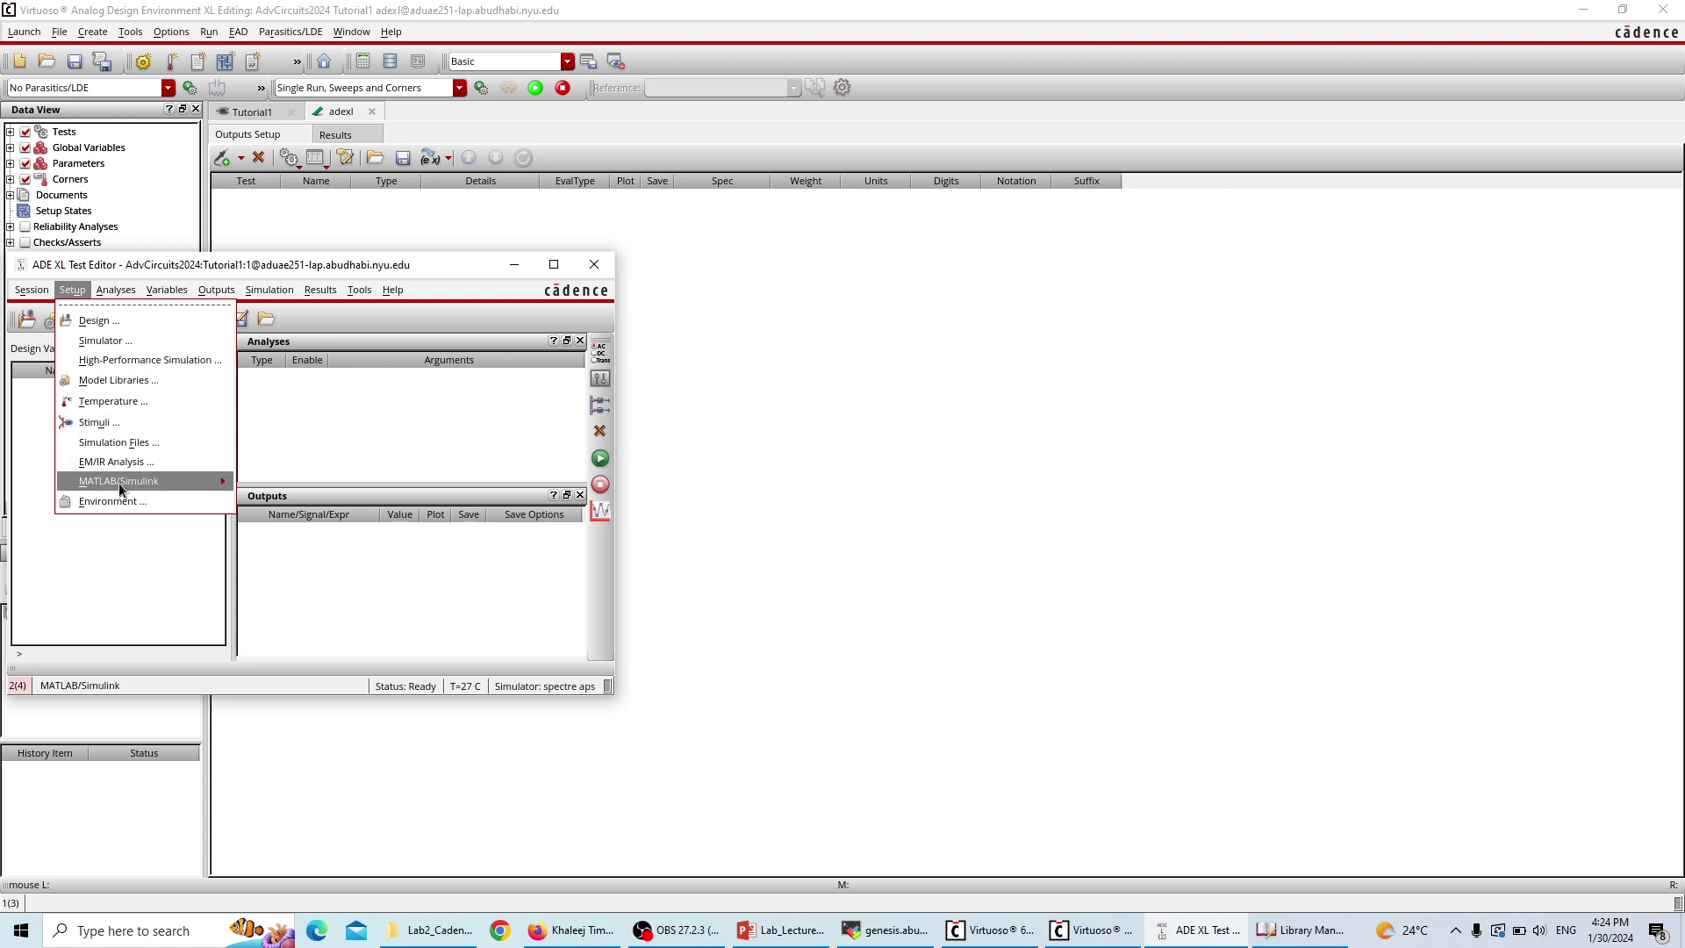
{"action": "left_click", "coordinate": [179, 494]}
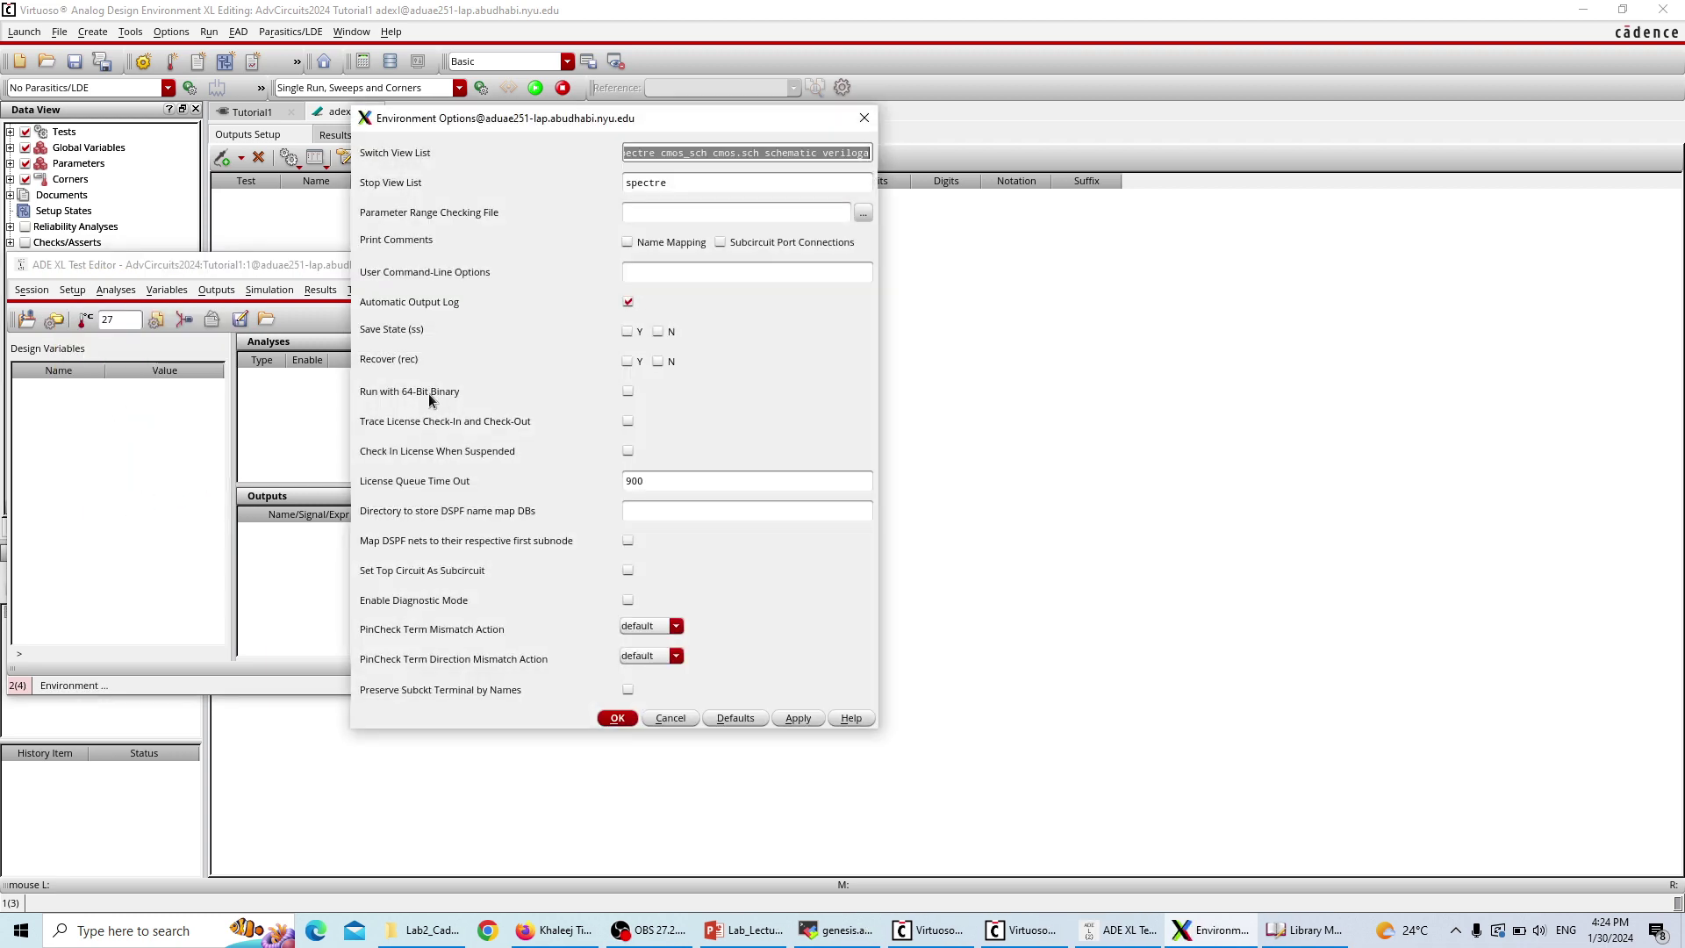
{"action": "left_click", "coordinate": [618, 718]}
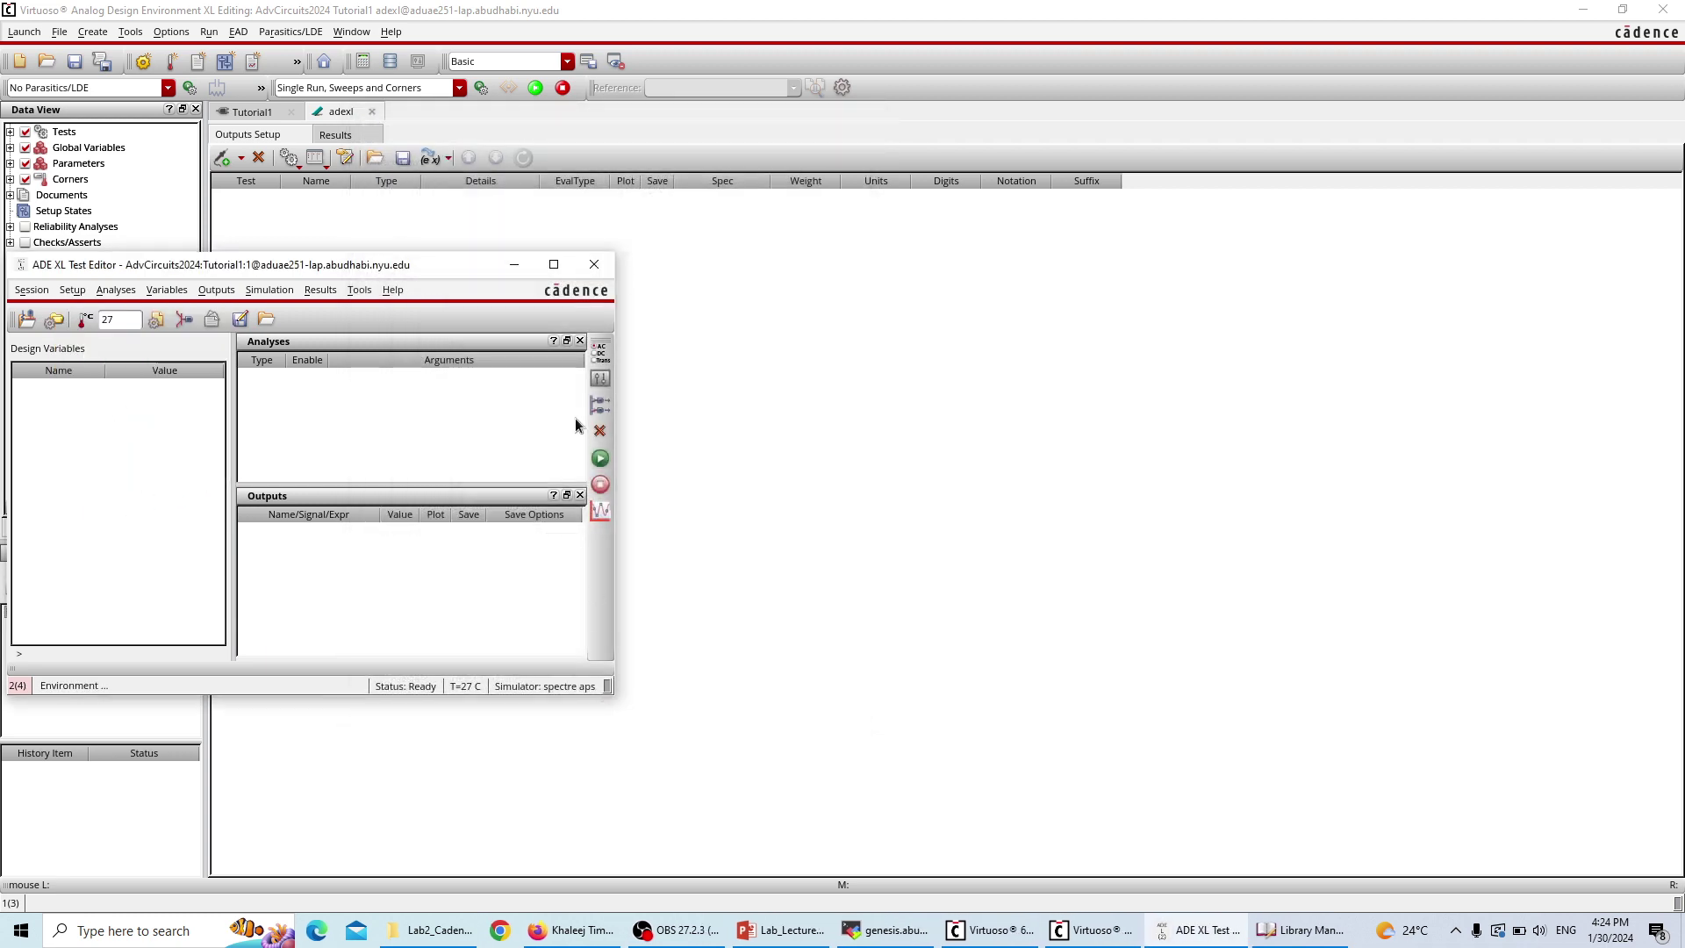
- Add a dc analysis with Save DC Operating Point enabled to the test, and close the test editor
{"action": "left_click", "coordinate": [601, 354]}
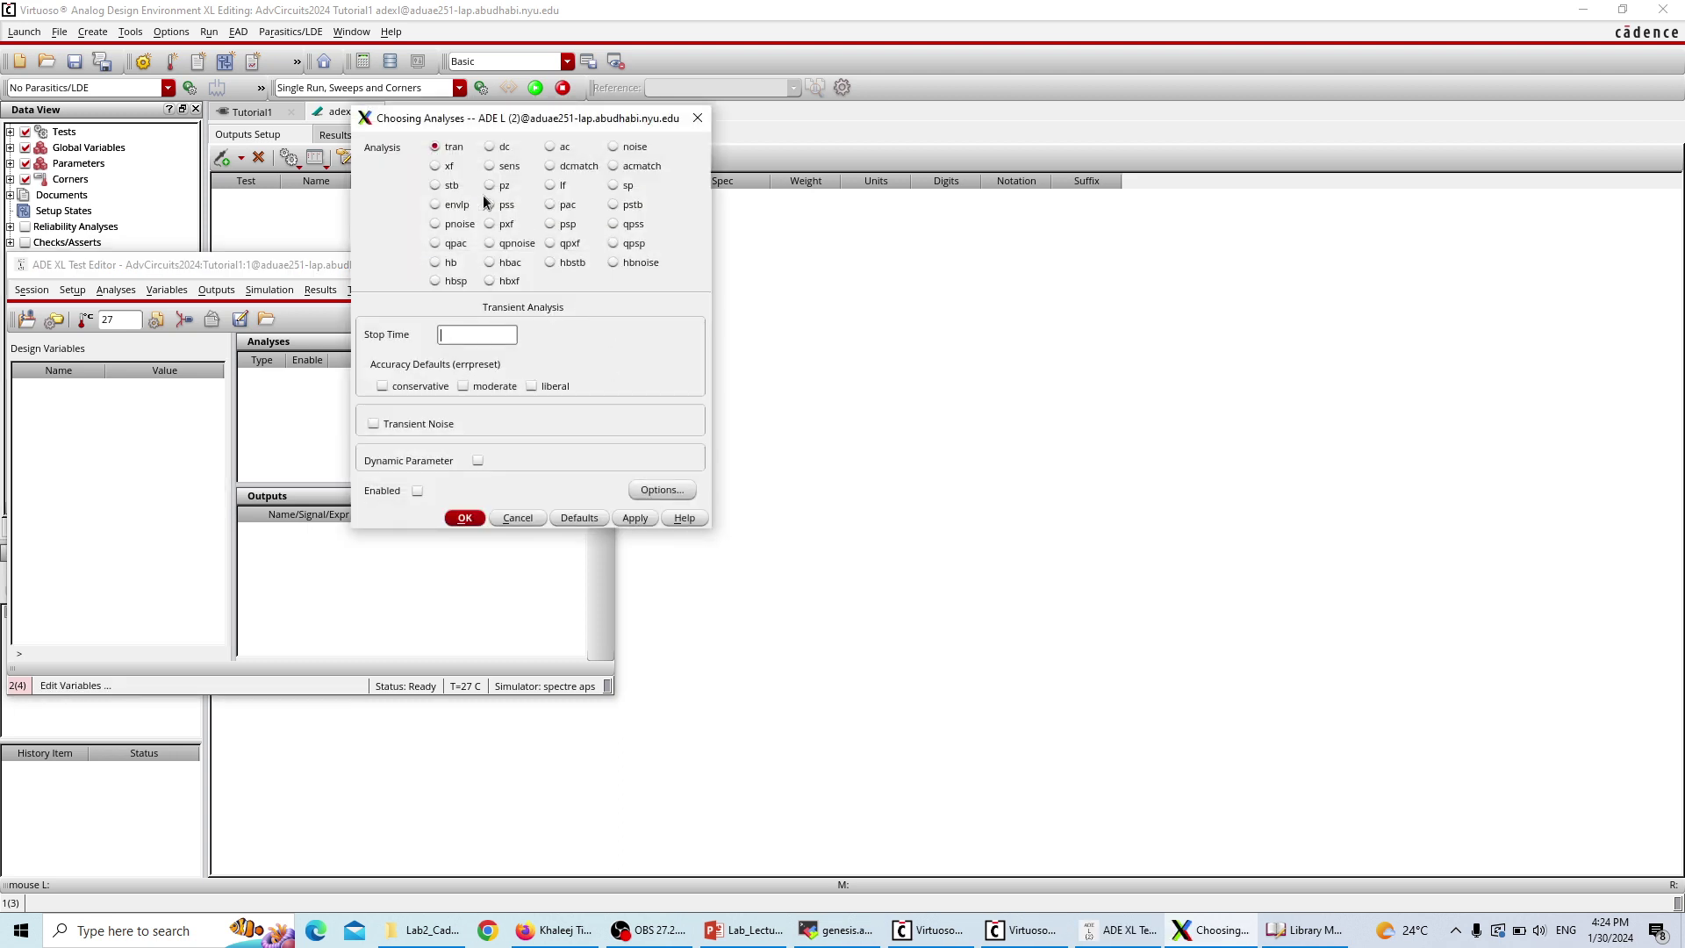
{"action": "left_click", "coordinate": [490, 147]}
{"action": "left_click", "coordinate": [521, 329]}
{"action": "left_click", "coordinate": [522, 329]}
{"action": "left_click", "coordinate": [651, 543]}
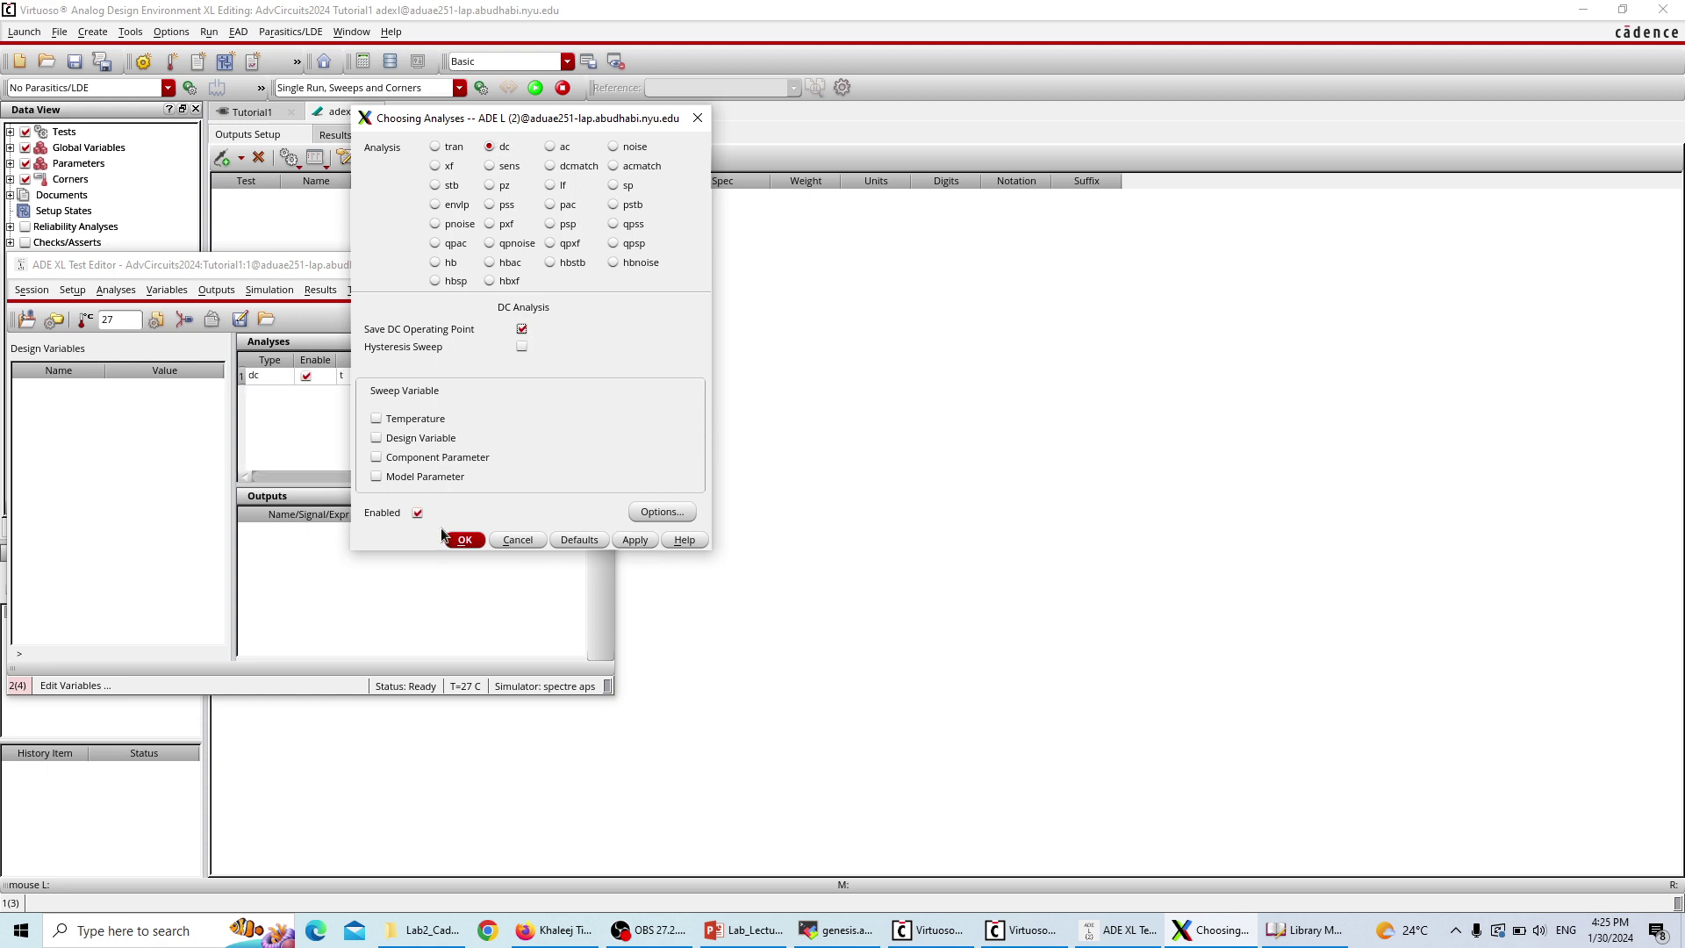
{"action": "left_click", "coordinate": [455, 540]}
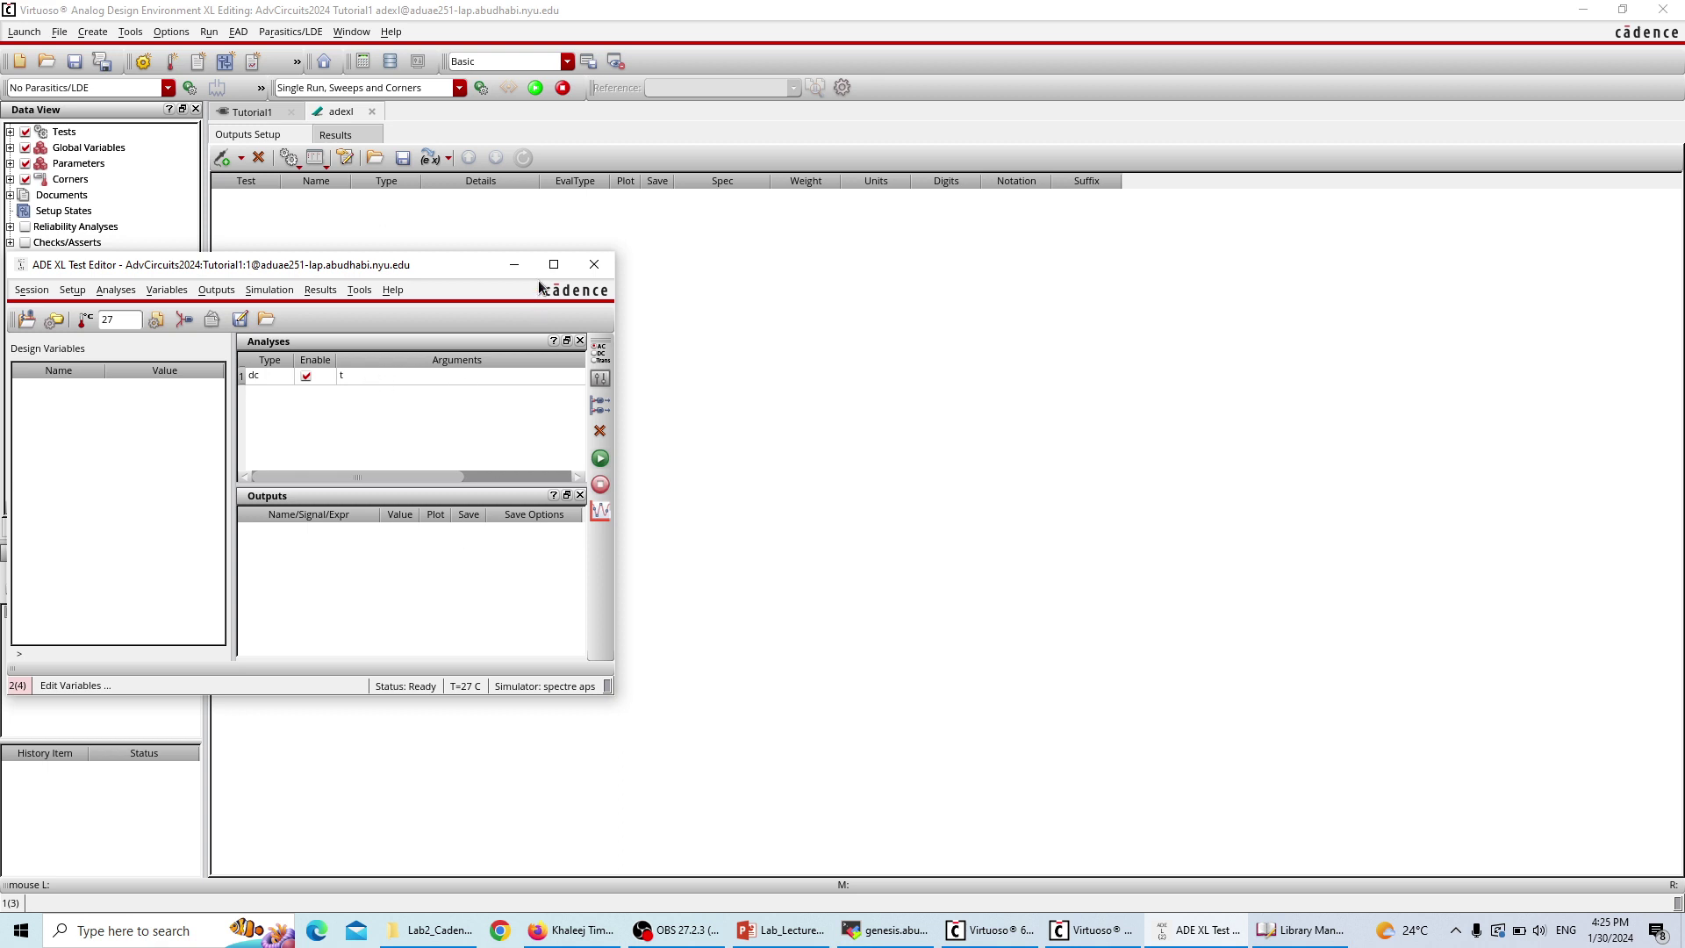
{"action": "left_click", "coordinate": [594, 264]}
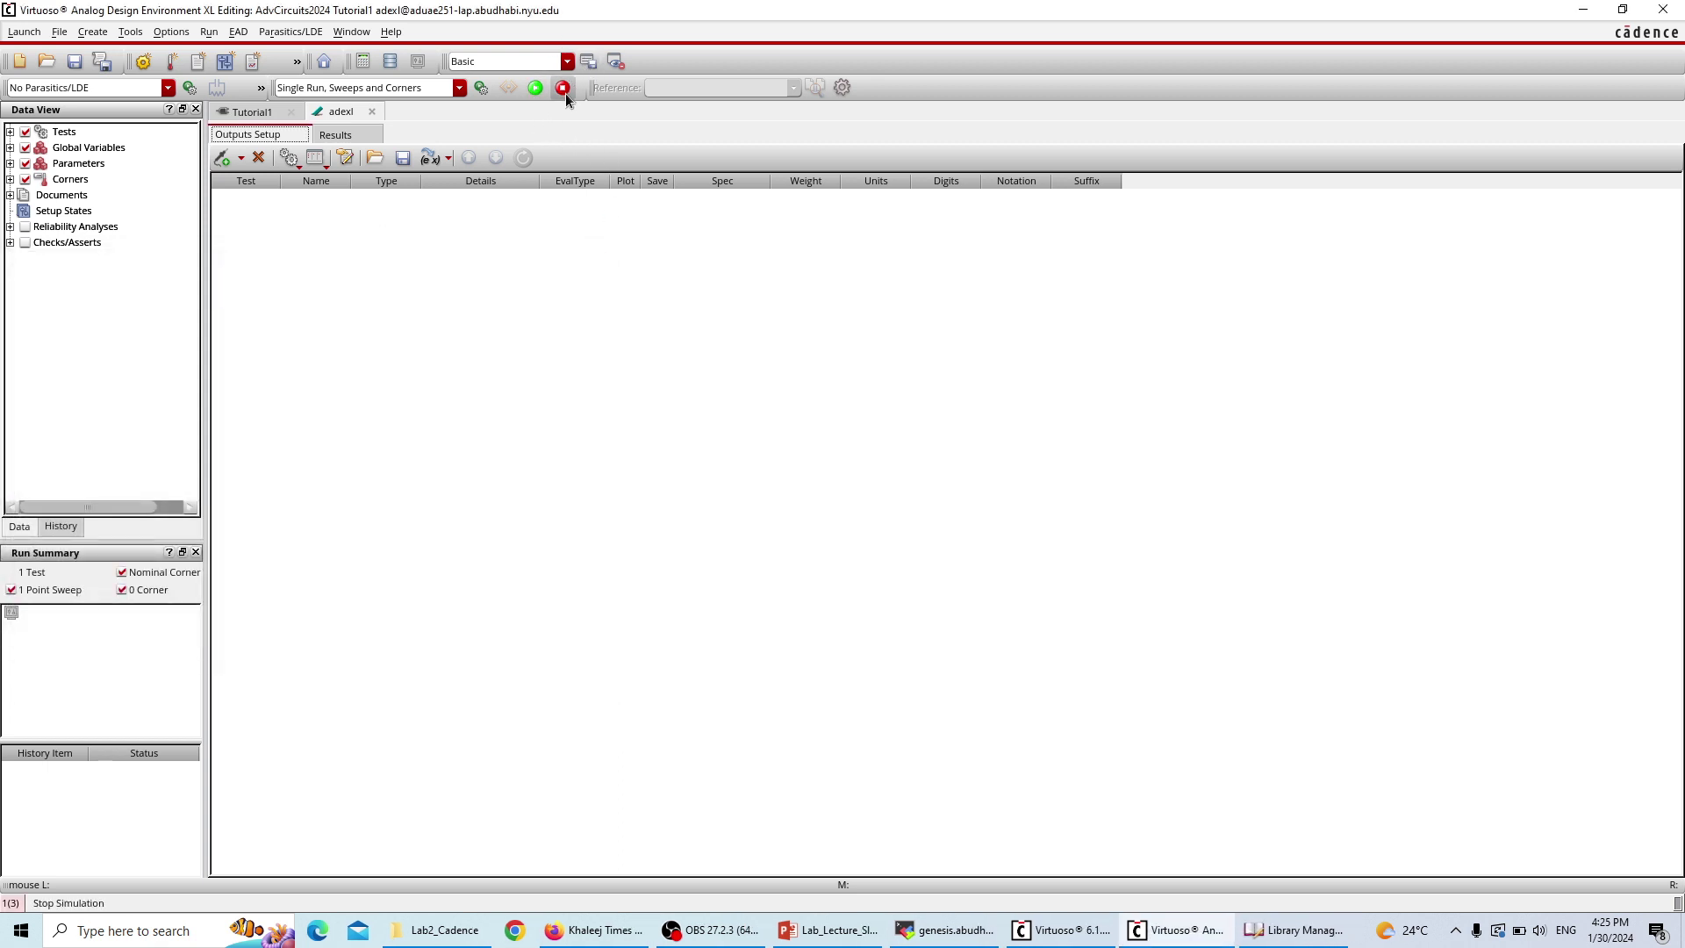
- Run the simulation and annotate the schematic with the resulting DC node voltages
{"action": "left_click", "coordinate": [535, 87]}
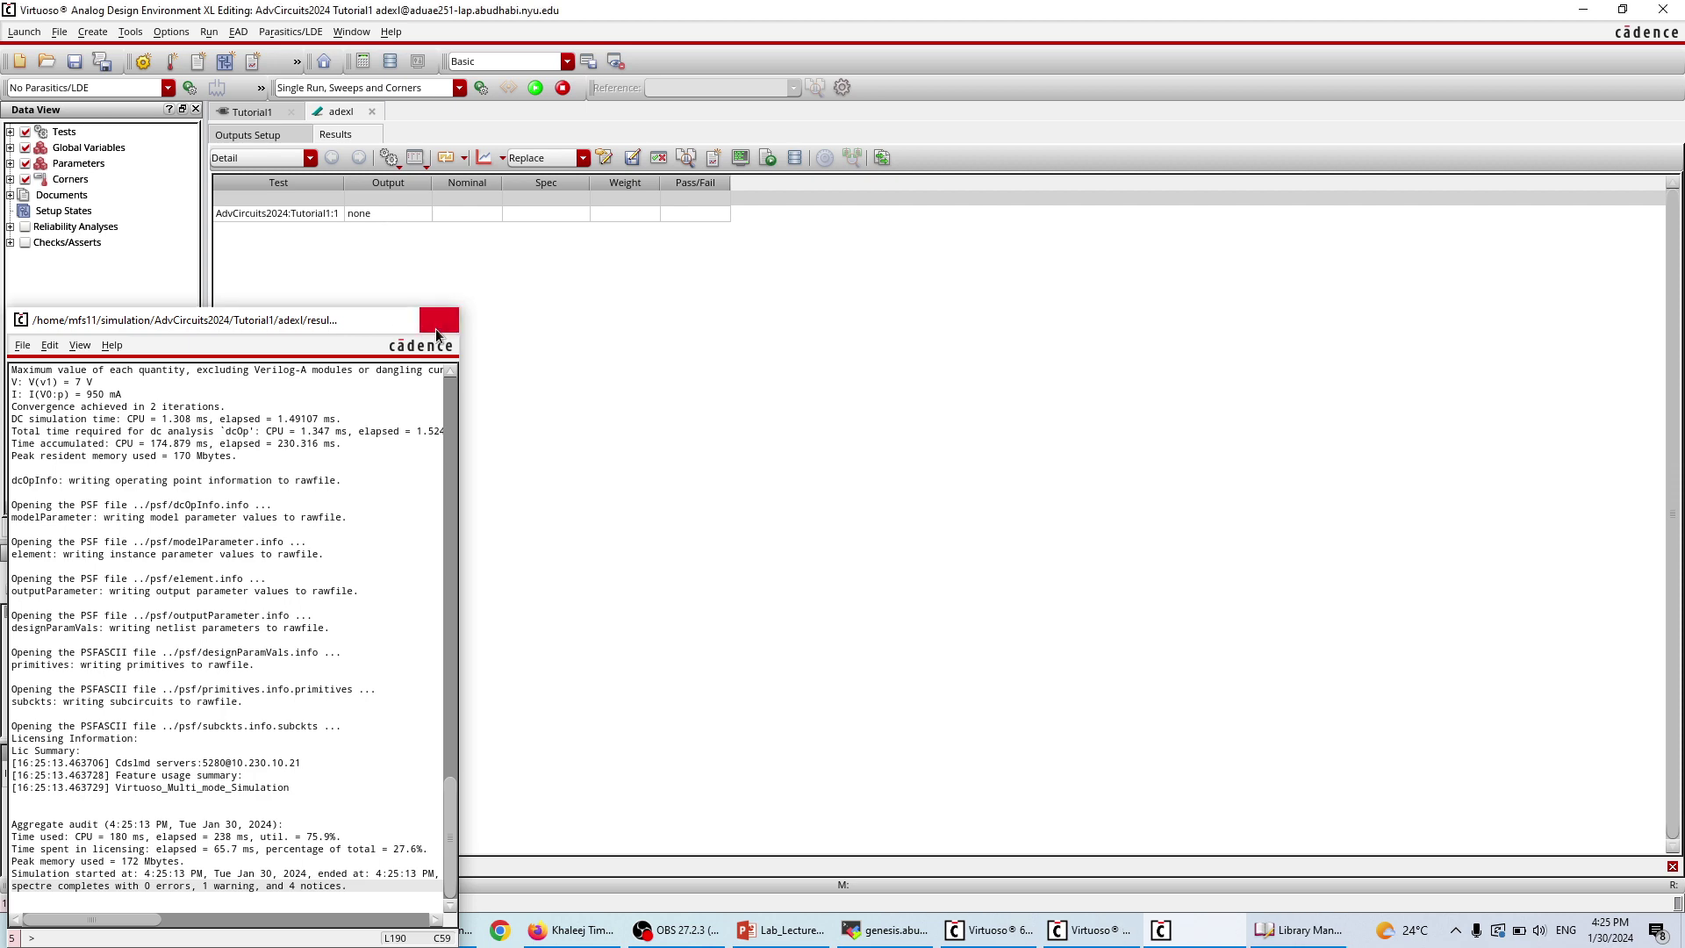
{"action": "left_click", "coordinate": [439, 319]}
{"action": "left_click", "coordinate": [385, 224]}
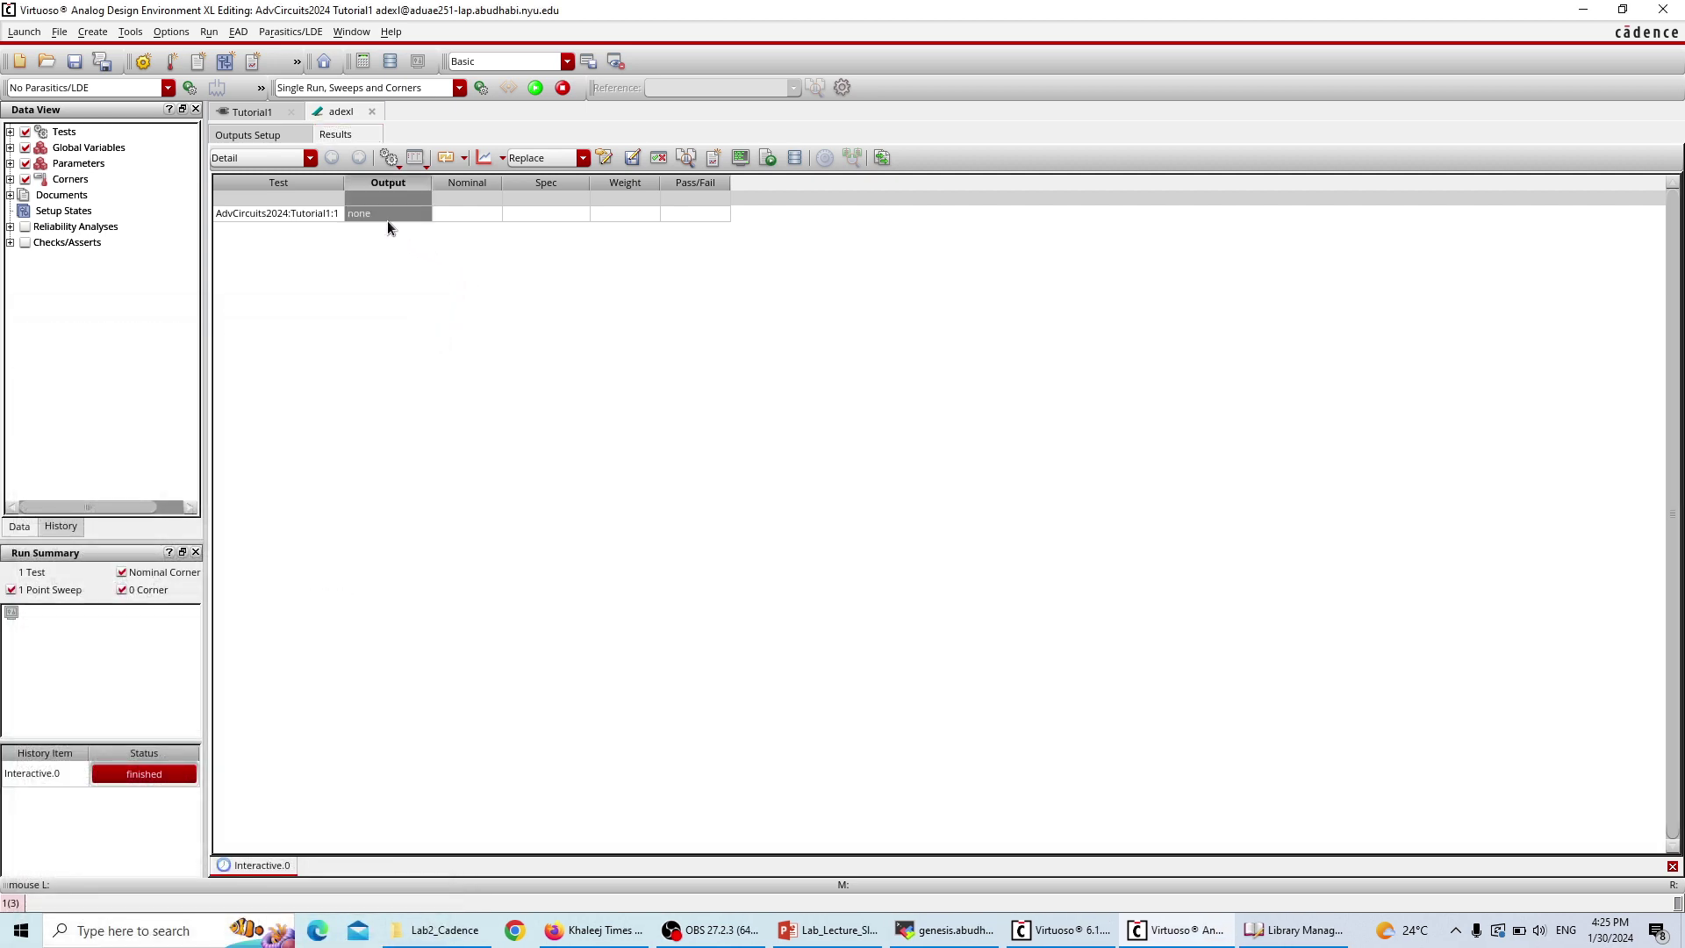
{"action": "right_click", "coordinate": [387, 215]}
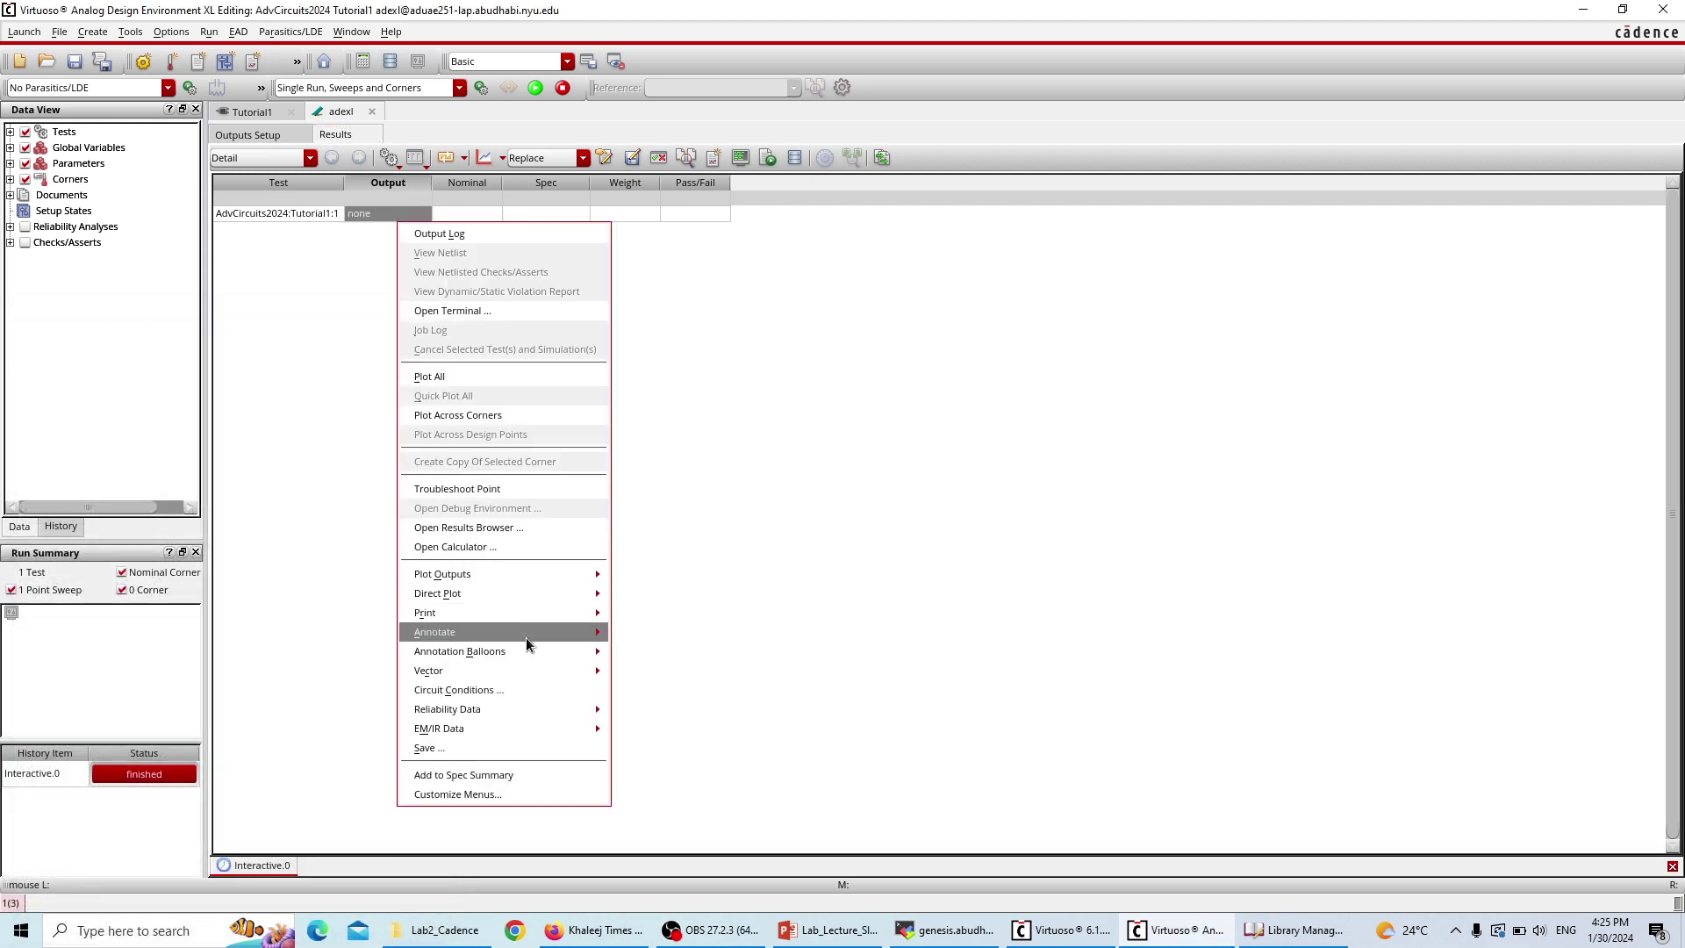
{"action": "mouse_move", "coordinate": [609, 635]}
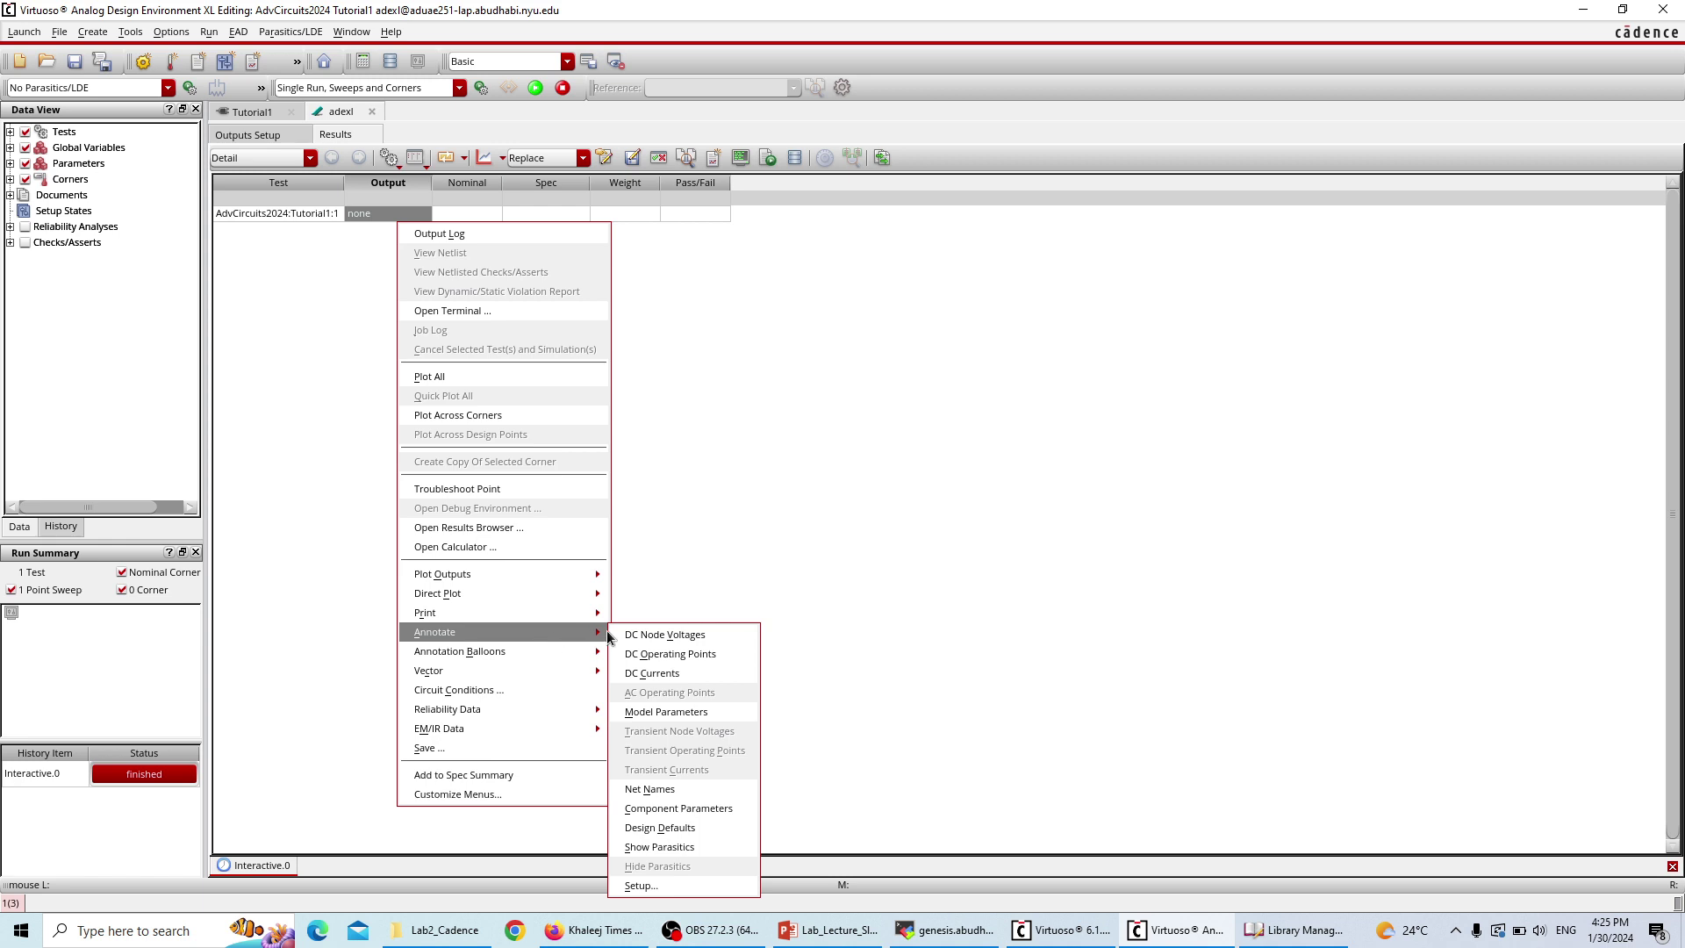
{"action": "left_click", "coordinate": [700, 635]}
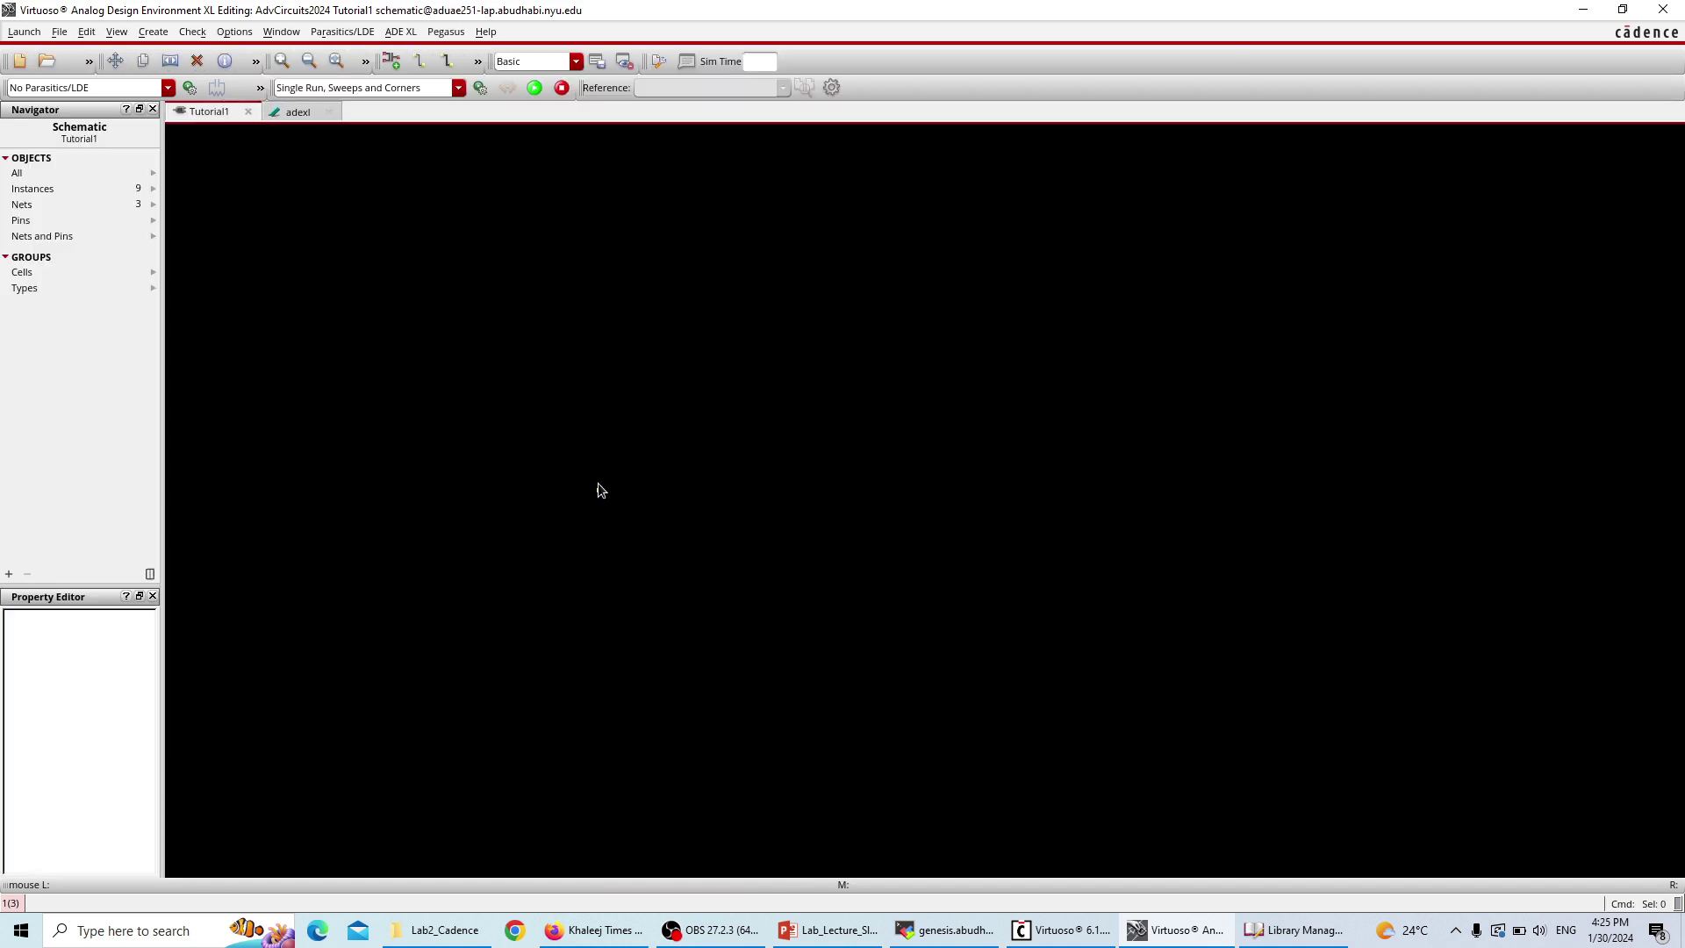
- Compare the annotated node voltages v1 and v2 with the expected answers on the Figure 4.53 slide in PowerPoint
{"action": "scroll", "coordinate": [922, 594], "scroll_direction": "up", "scroll_amount": 5, "text": "ctrl"}
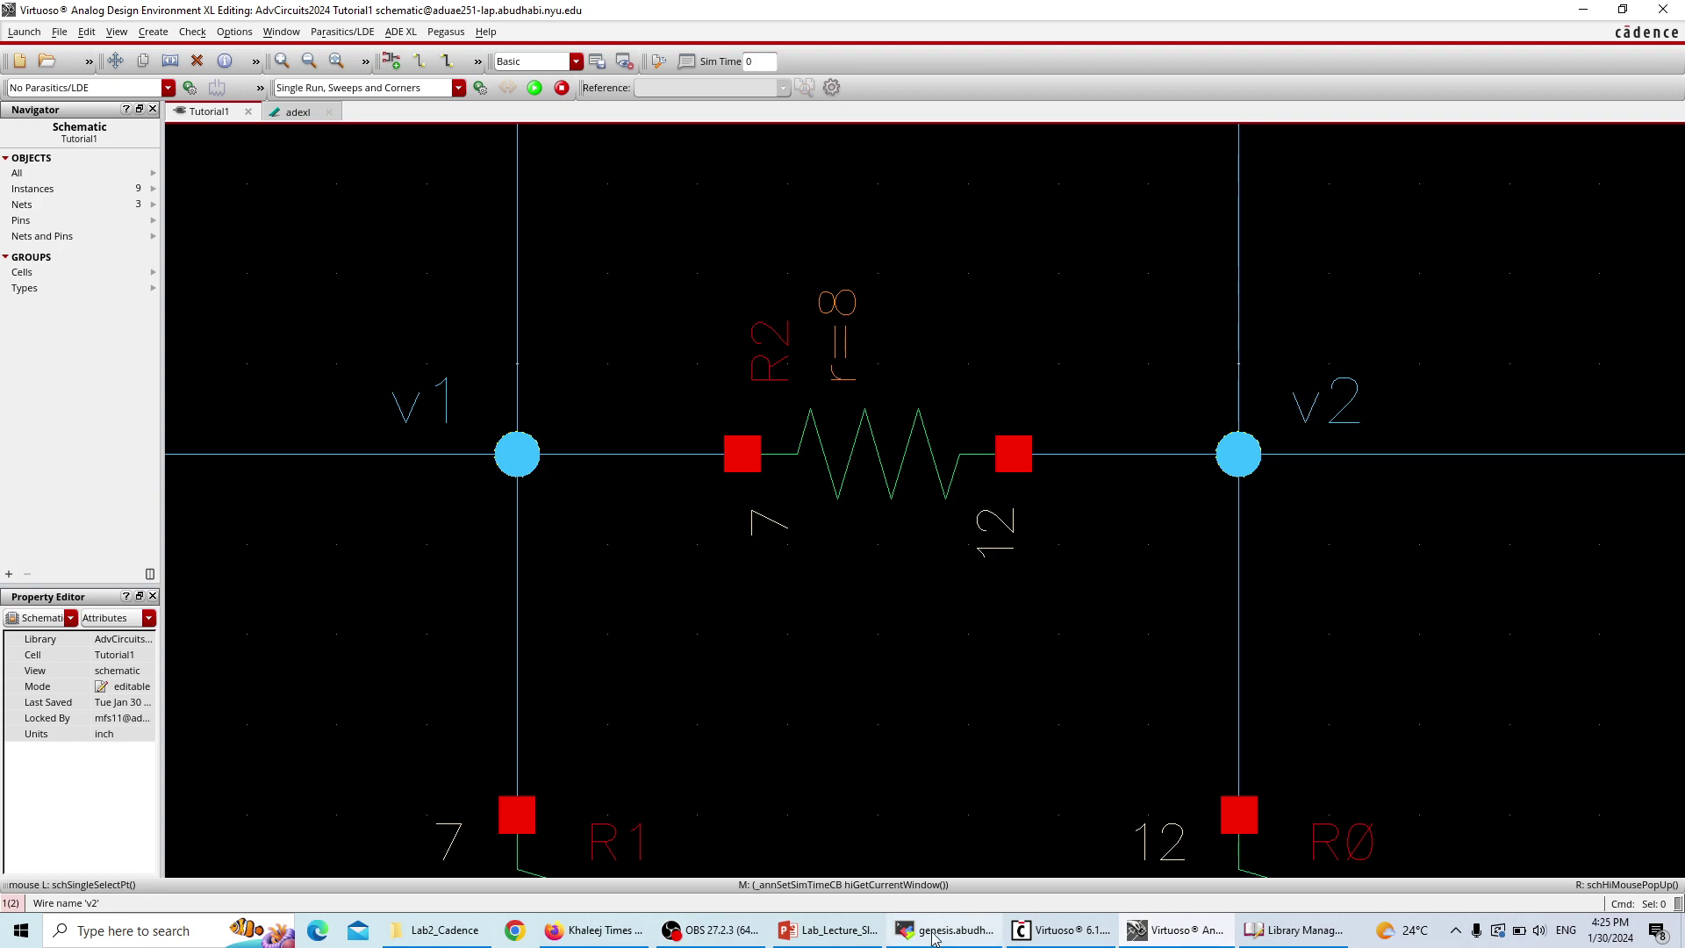
{"action": "left_click", "coordinate": [824, 930]}
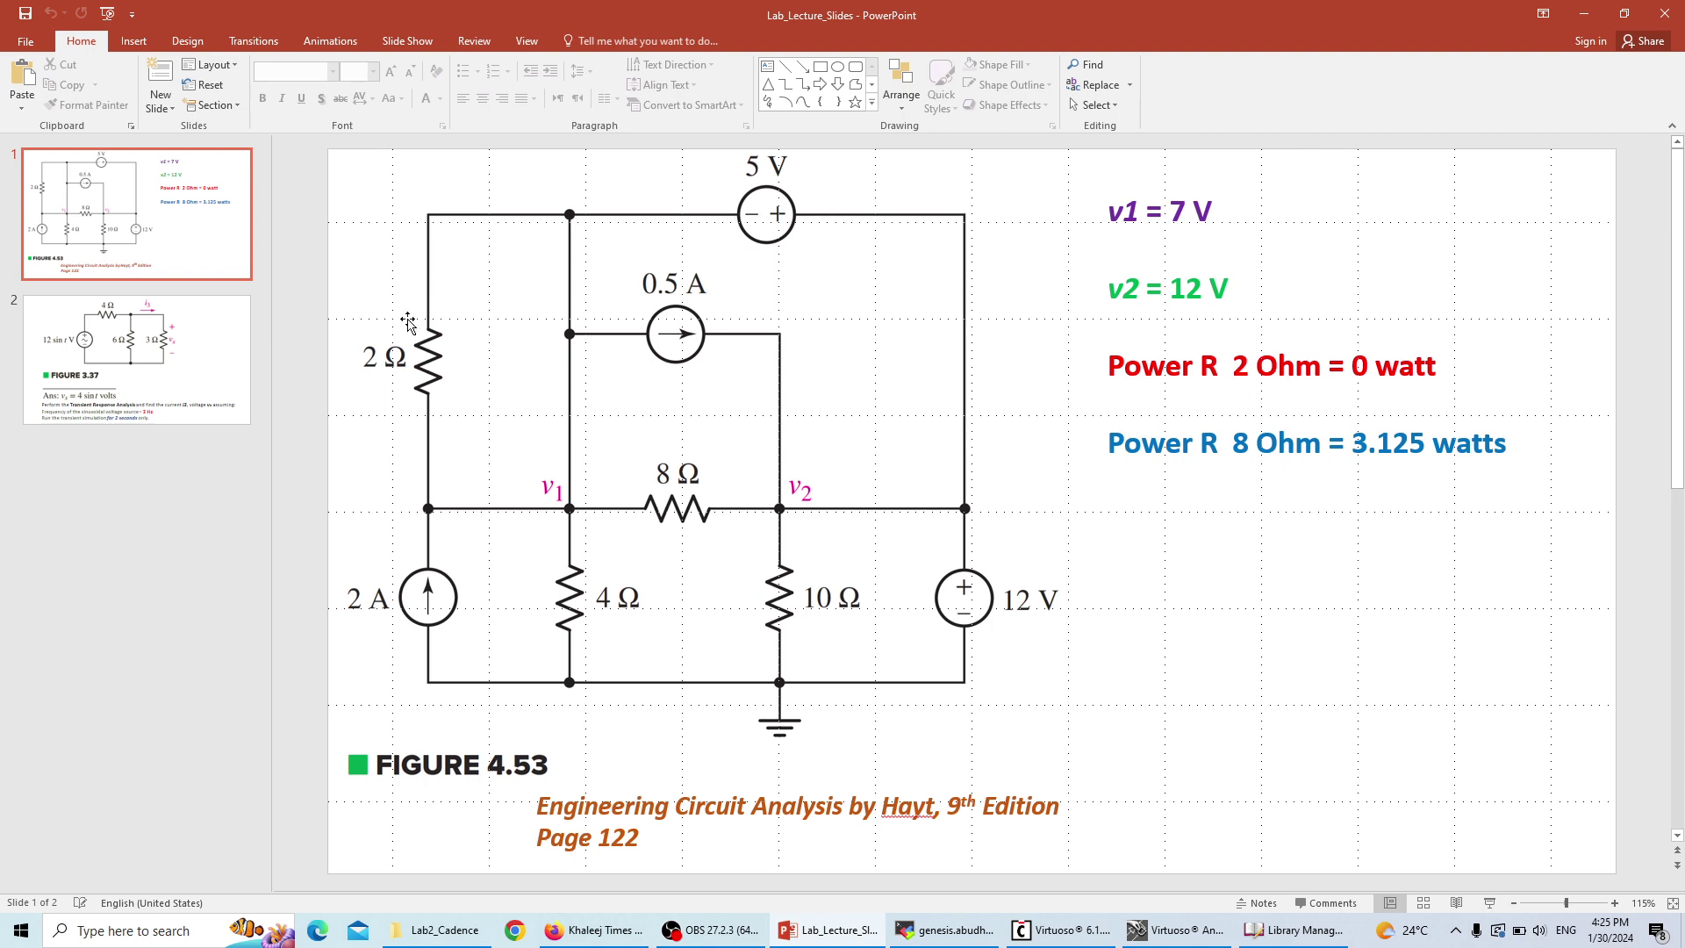
{"action": "left_click", "coordinate": [682, 518]}
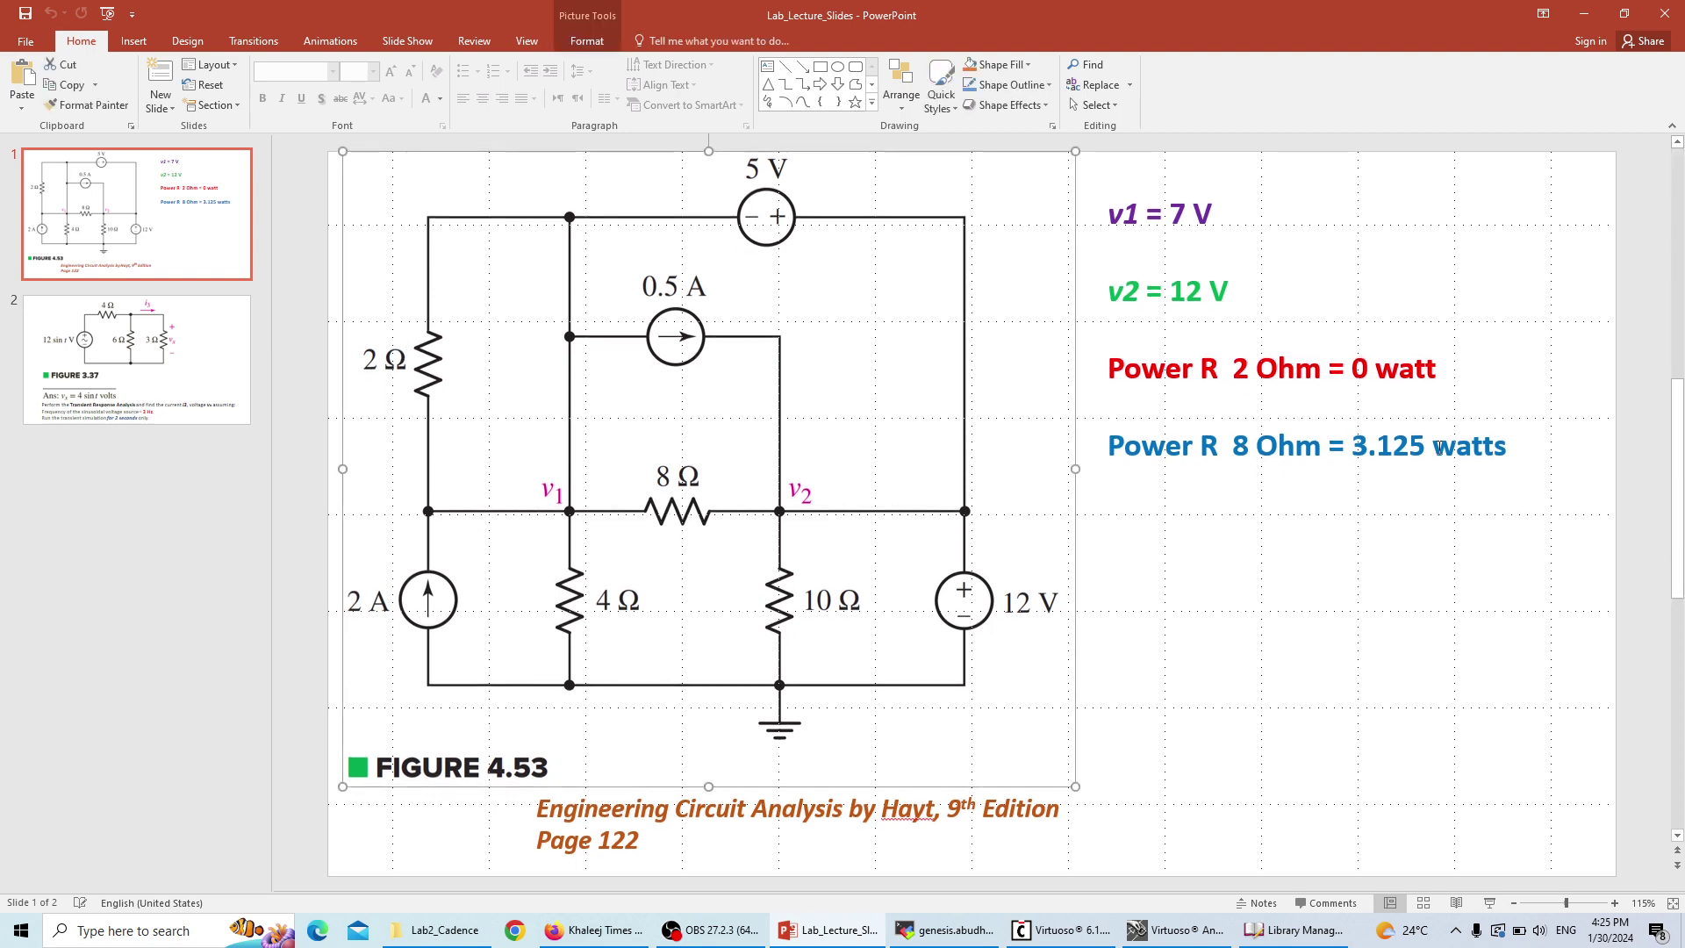
{"action": "key", "text": "alt+Tab"}
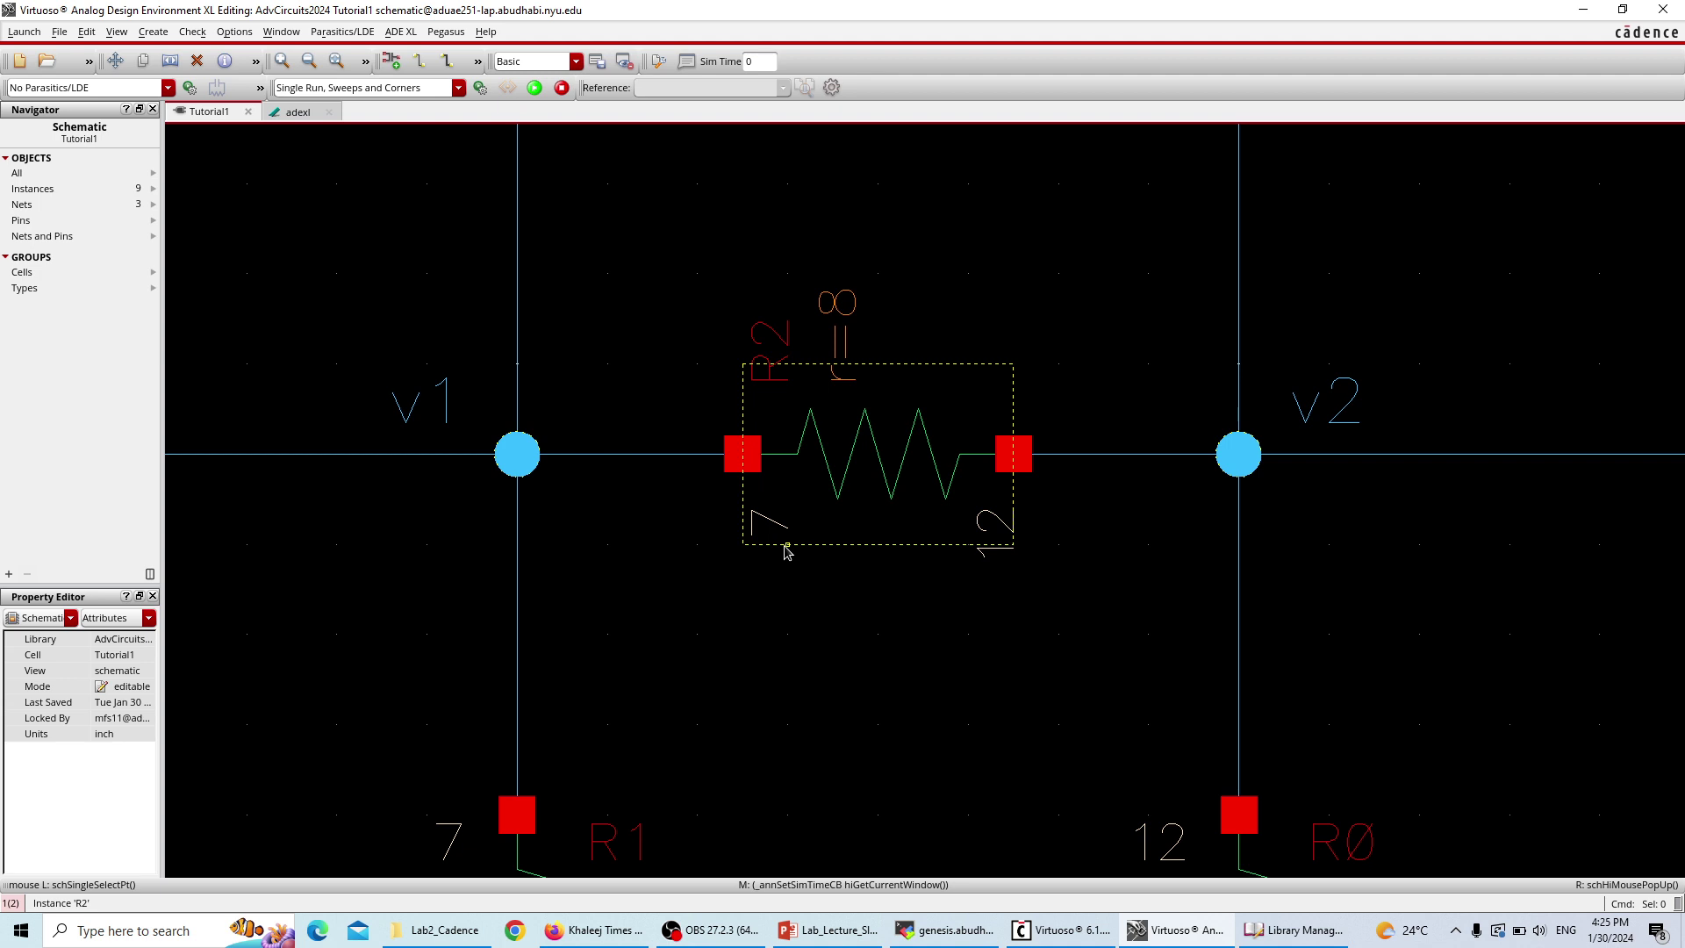
{"action": "key", "text": "f"}
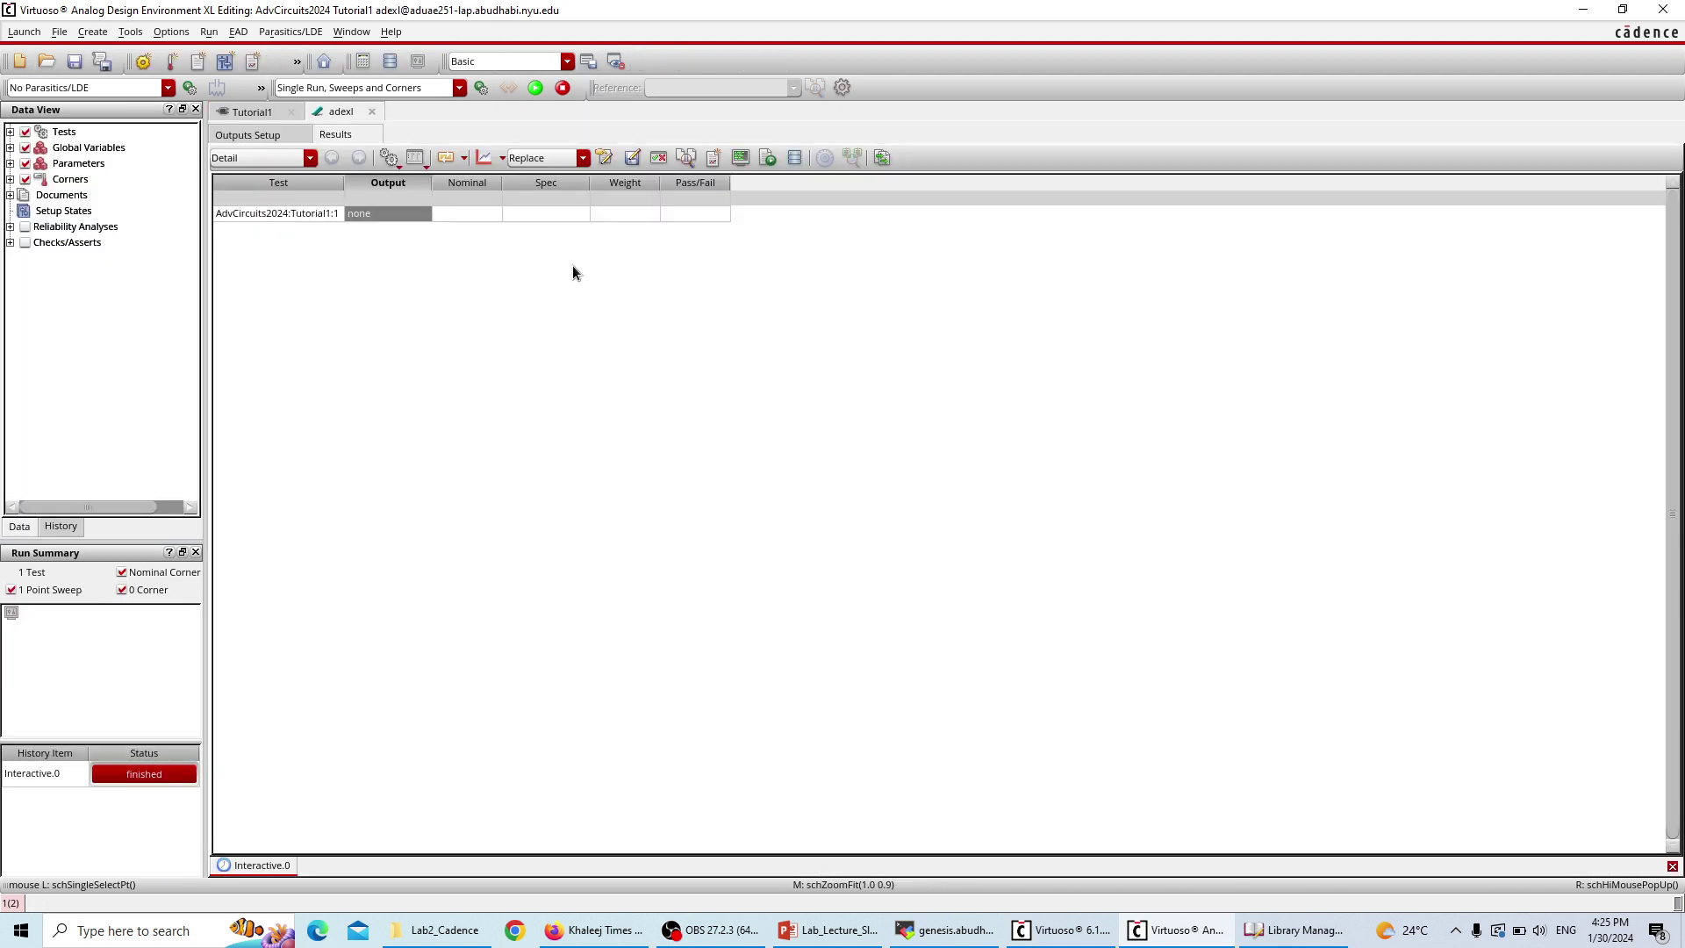
- Annotate the DC operating points of the adexl results on the schematic
{"action": "left_click", "coordinate": [298, 112]}
{"action": "right_click", "coordinate": [389, 214]}
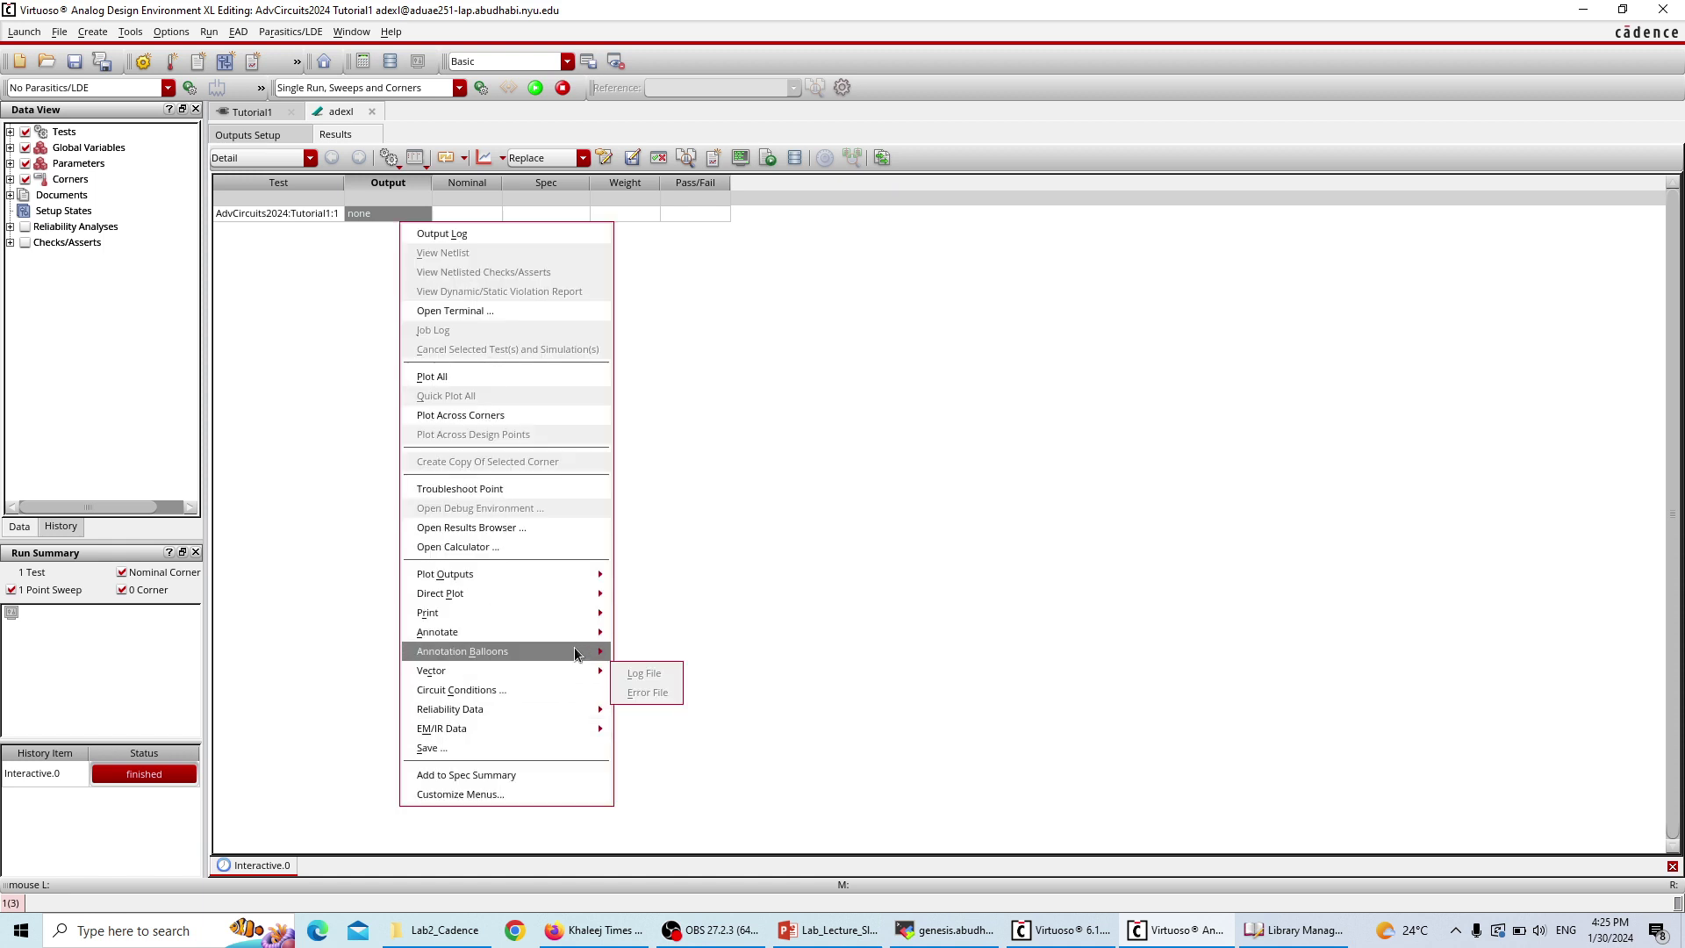
{"action": "mouse_move", "coordinate": [571, 634]}
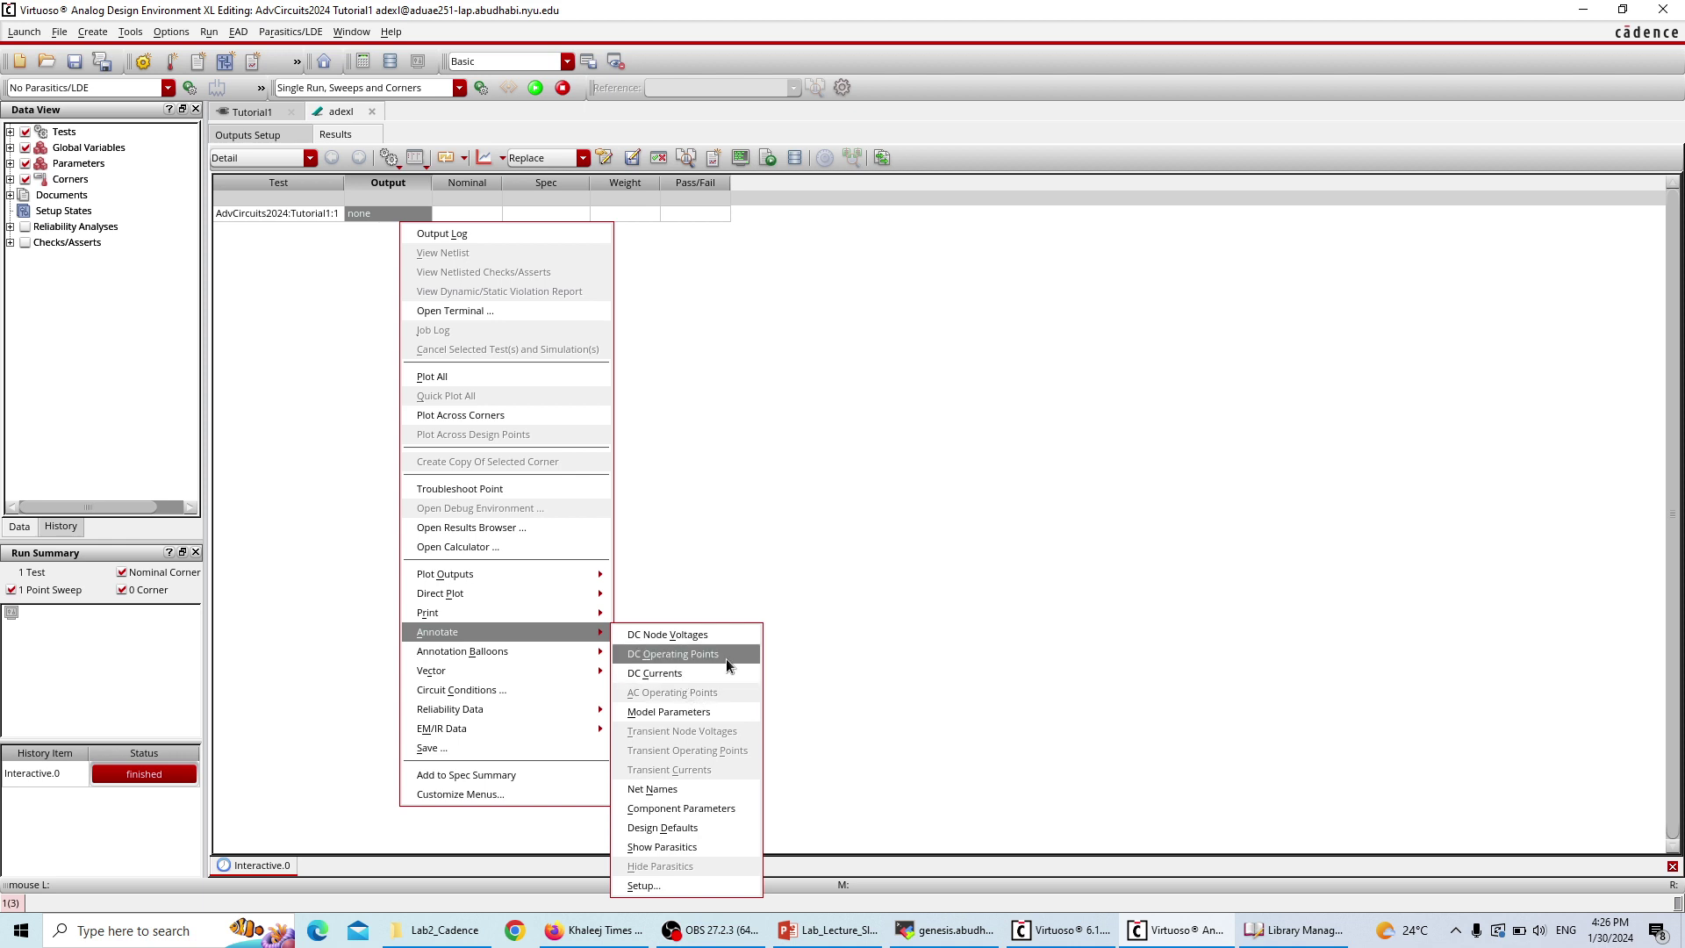
{"action": "left_click", "coordinate": [724, 656]}
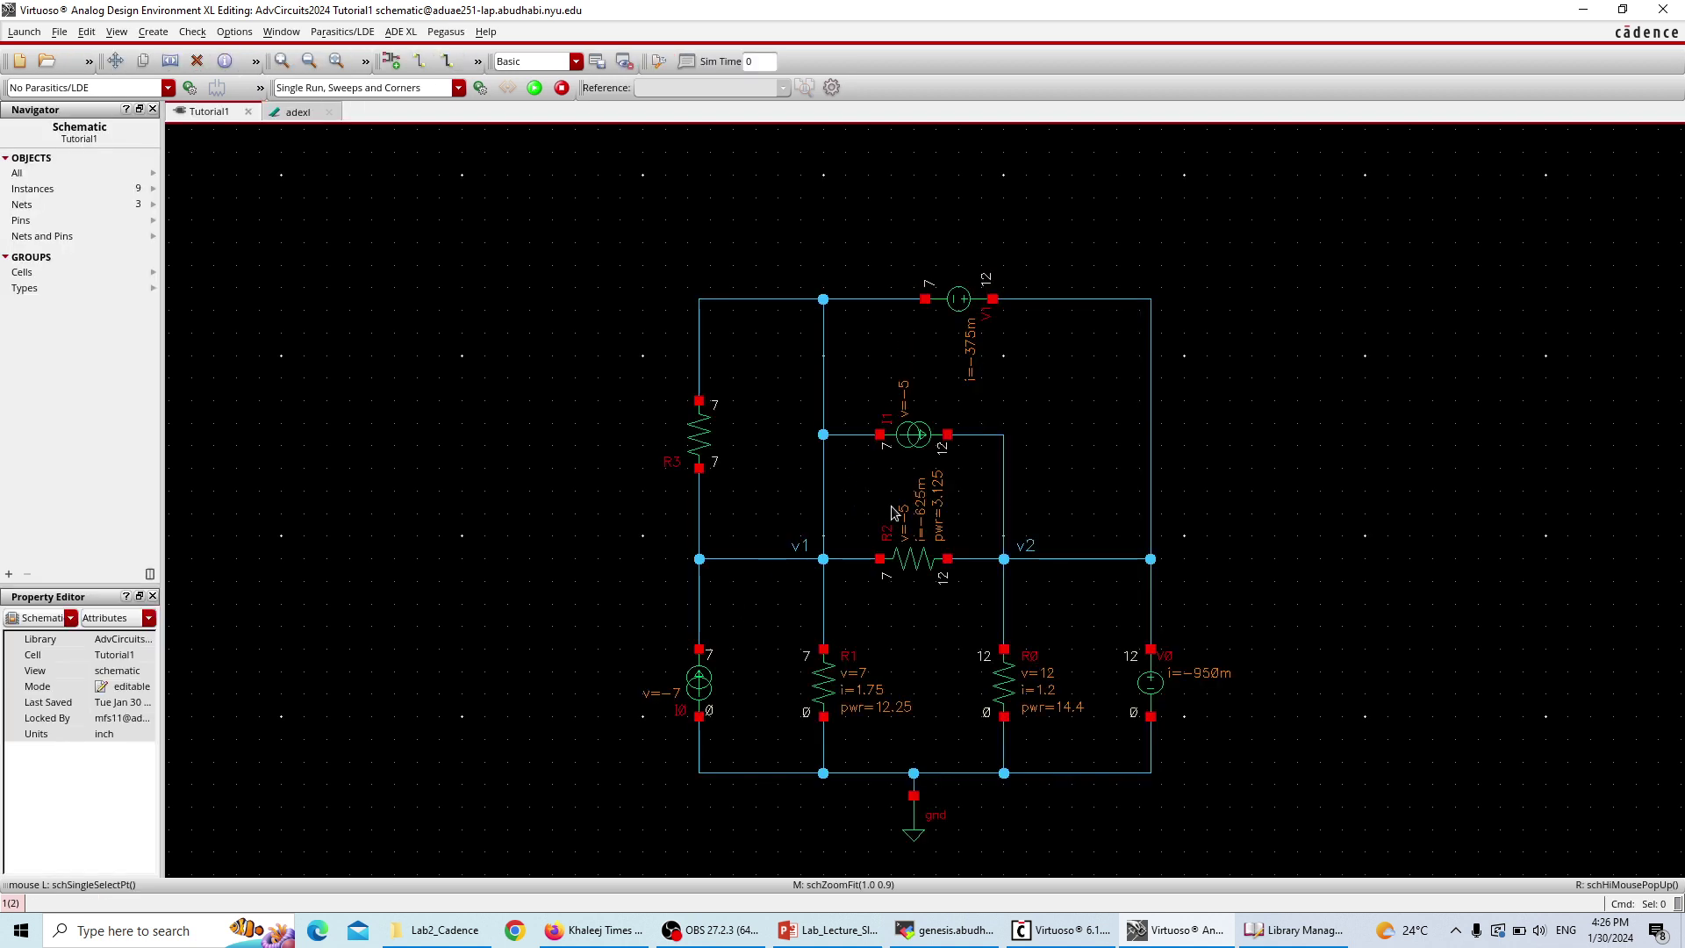
- Examine the operating-point annotations on the 8 ohm and 2 ohm resistors and compare them with the power answers on the PowerPoint slide
{"action": "scroll", "coordinate": [983, 581], "scroll_direction": "up", "scroll_amount": 2, "text": "ctrl"}
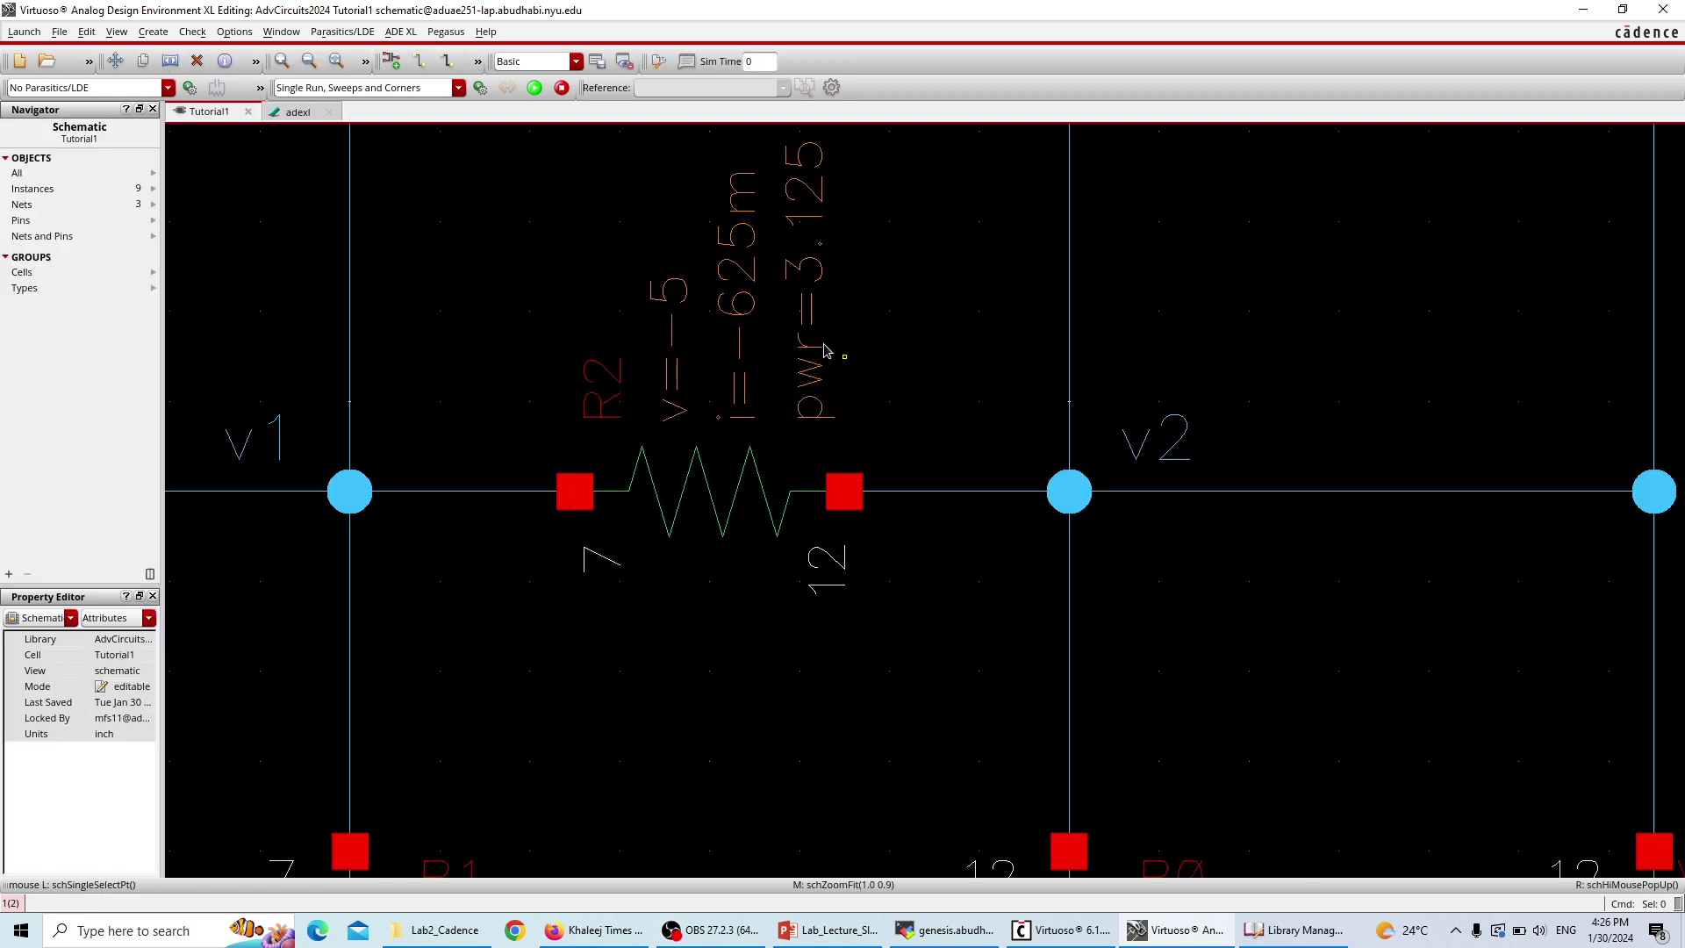
{"action": "scroll", "coordinate": [818, 245], "scroll_direction": "down", "scroll_amount": 1, "text": "ctrl"}
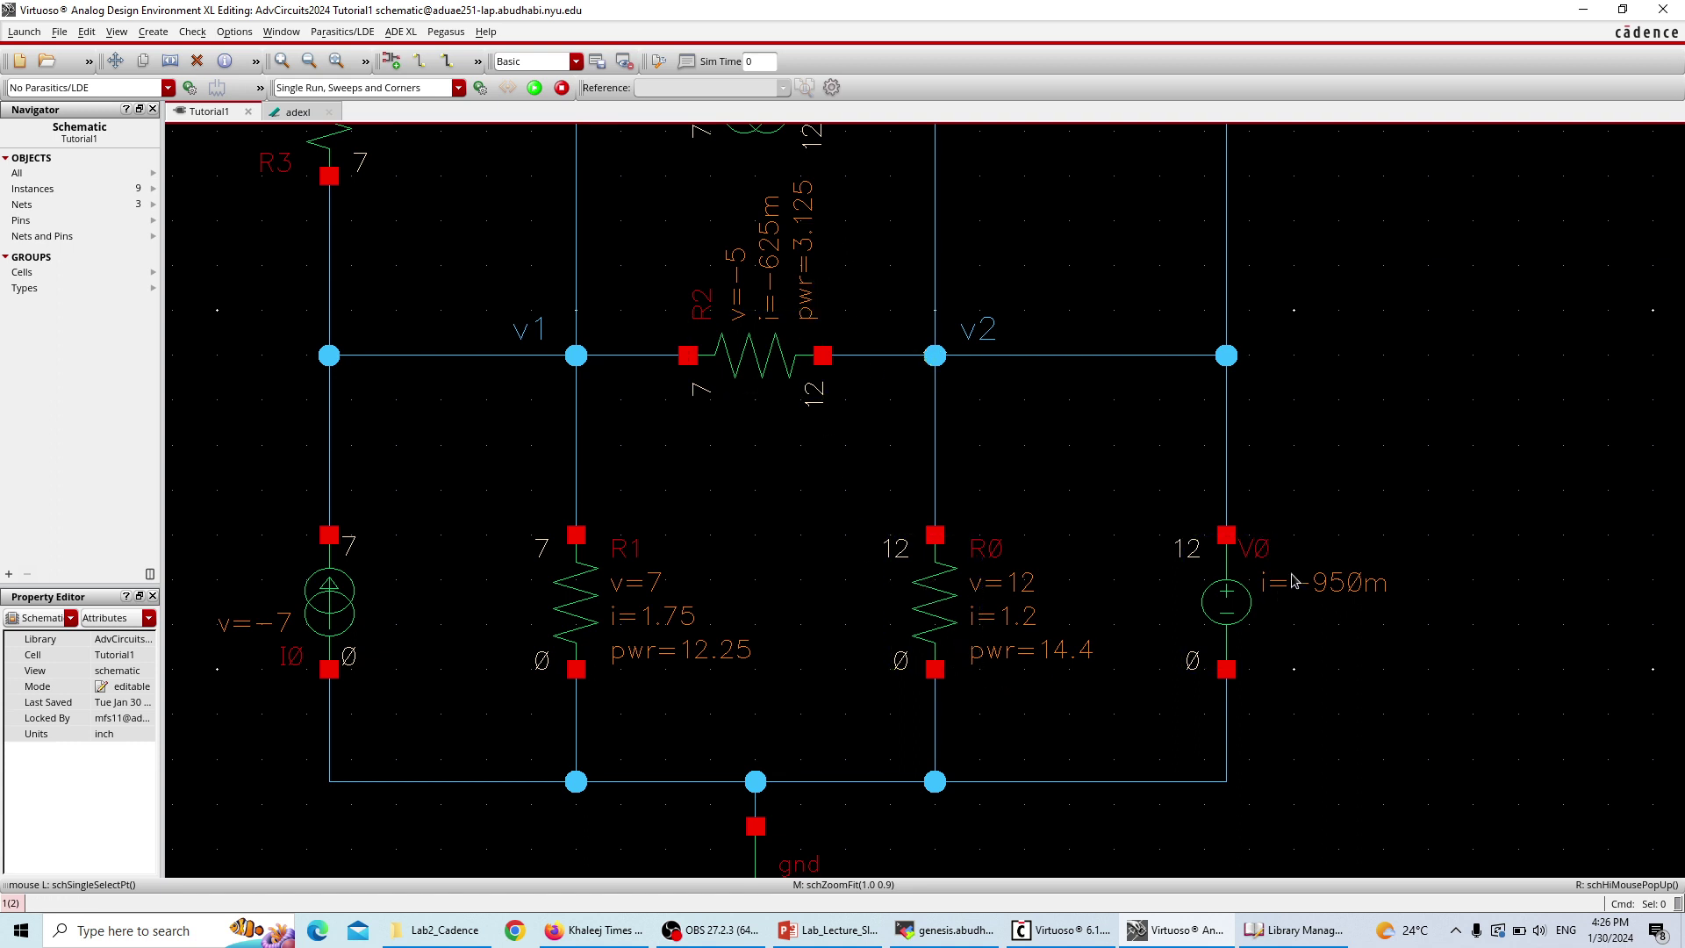
{"action": "scroll", "coordinate": [331, 221], "scroll_direction": "down", "scroll_amount": 1, "text": "ctrl"}
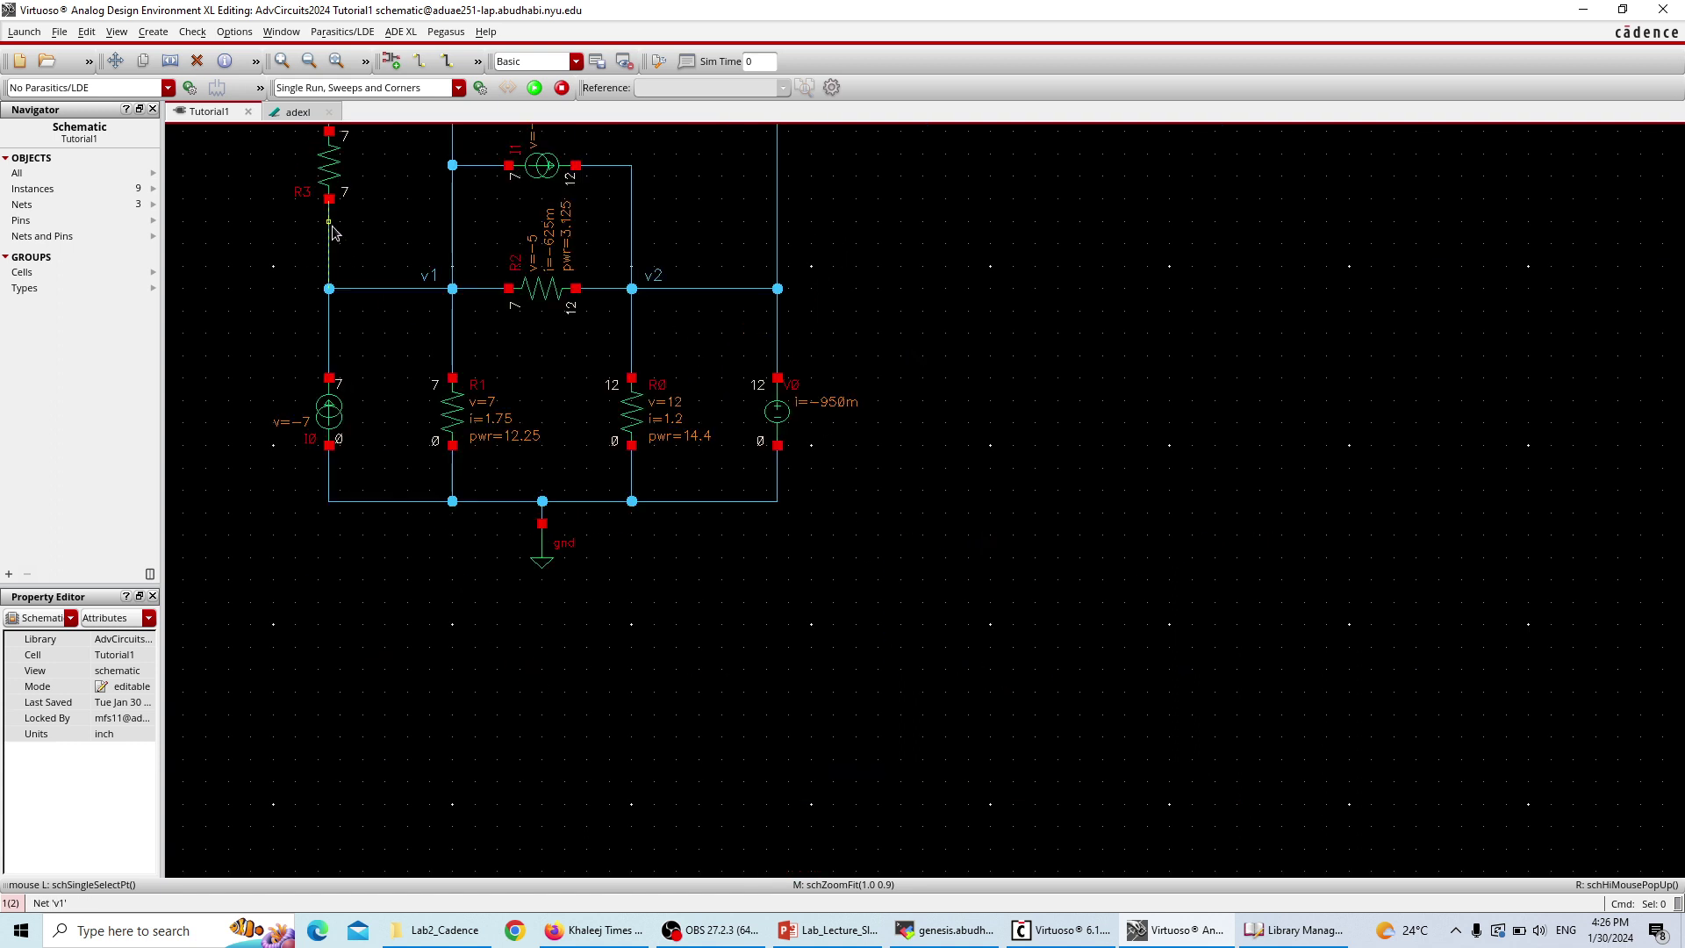
{"action": "key", "text": "f"}
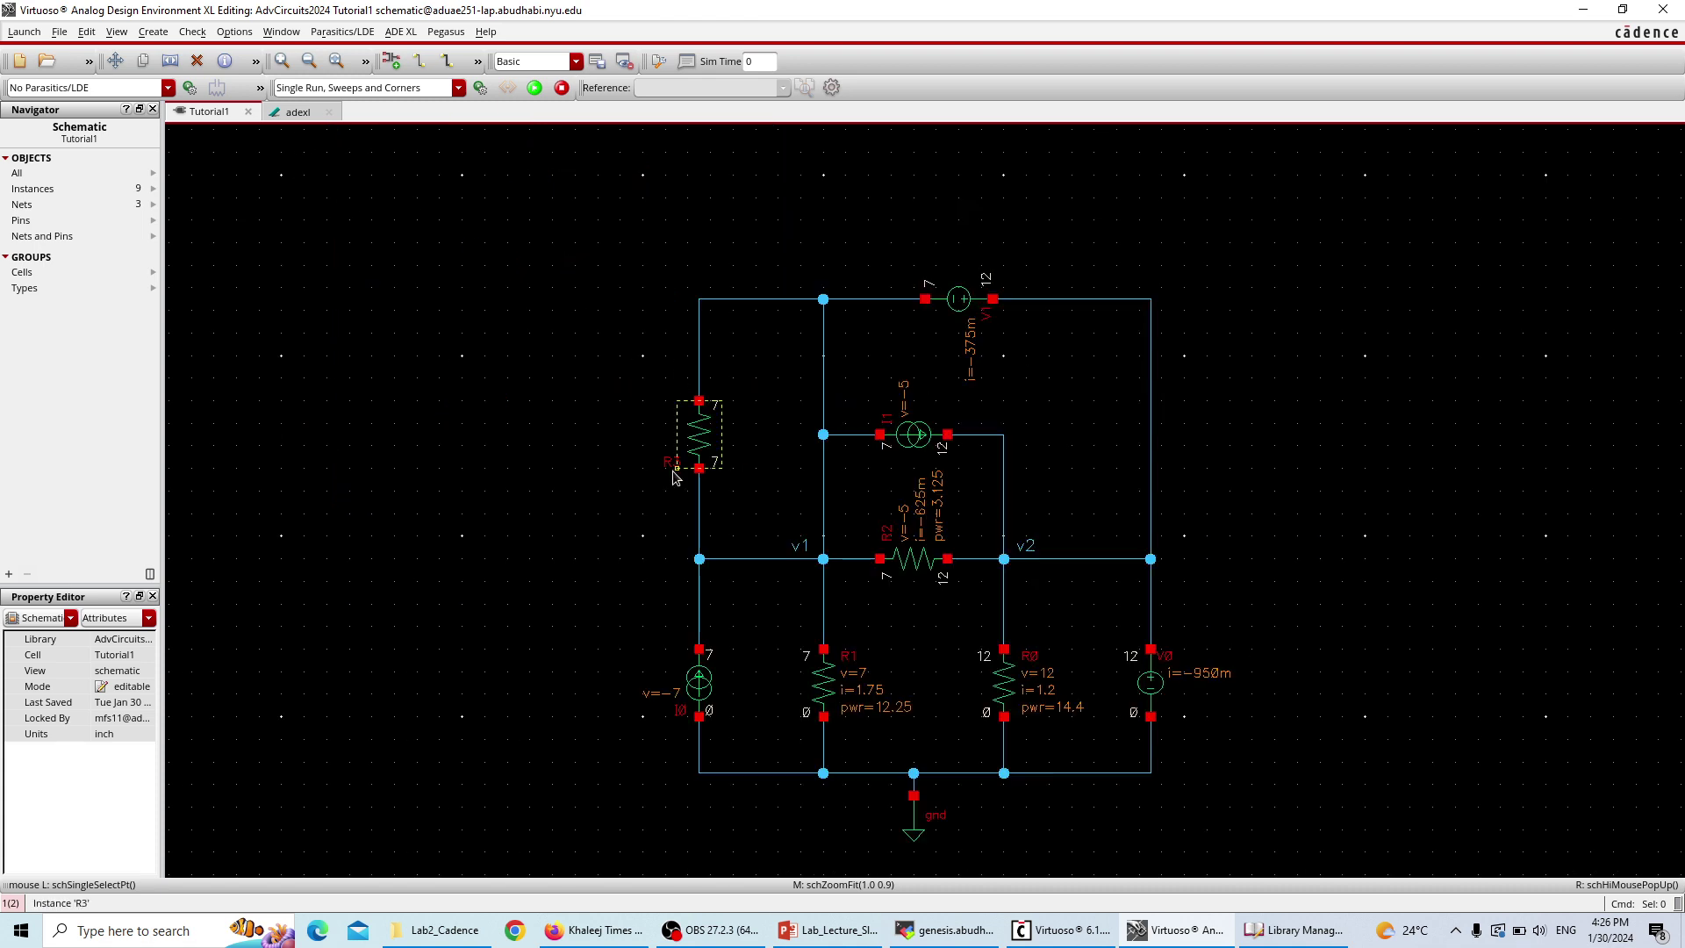
{"action": "scroll", "coordinate": [706, 443], "scroll_direction": "up", "scroll_amount": 1, "text": "ctrl"}
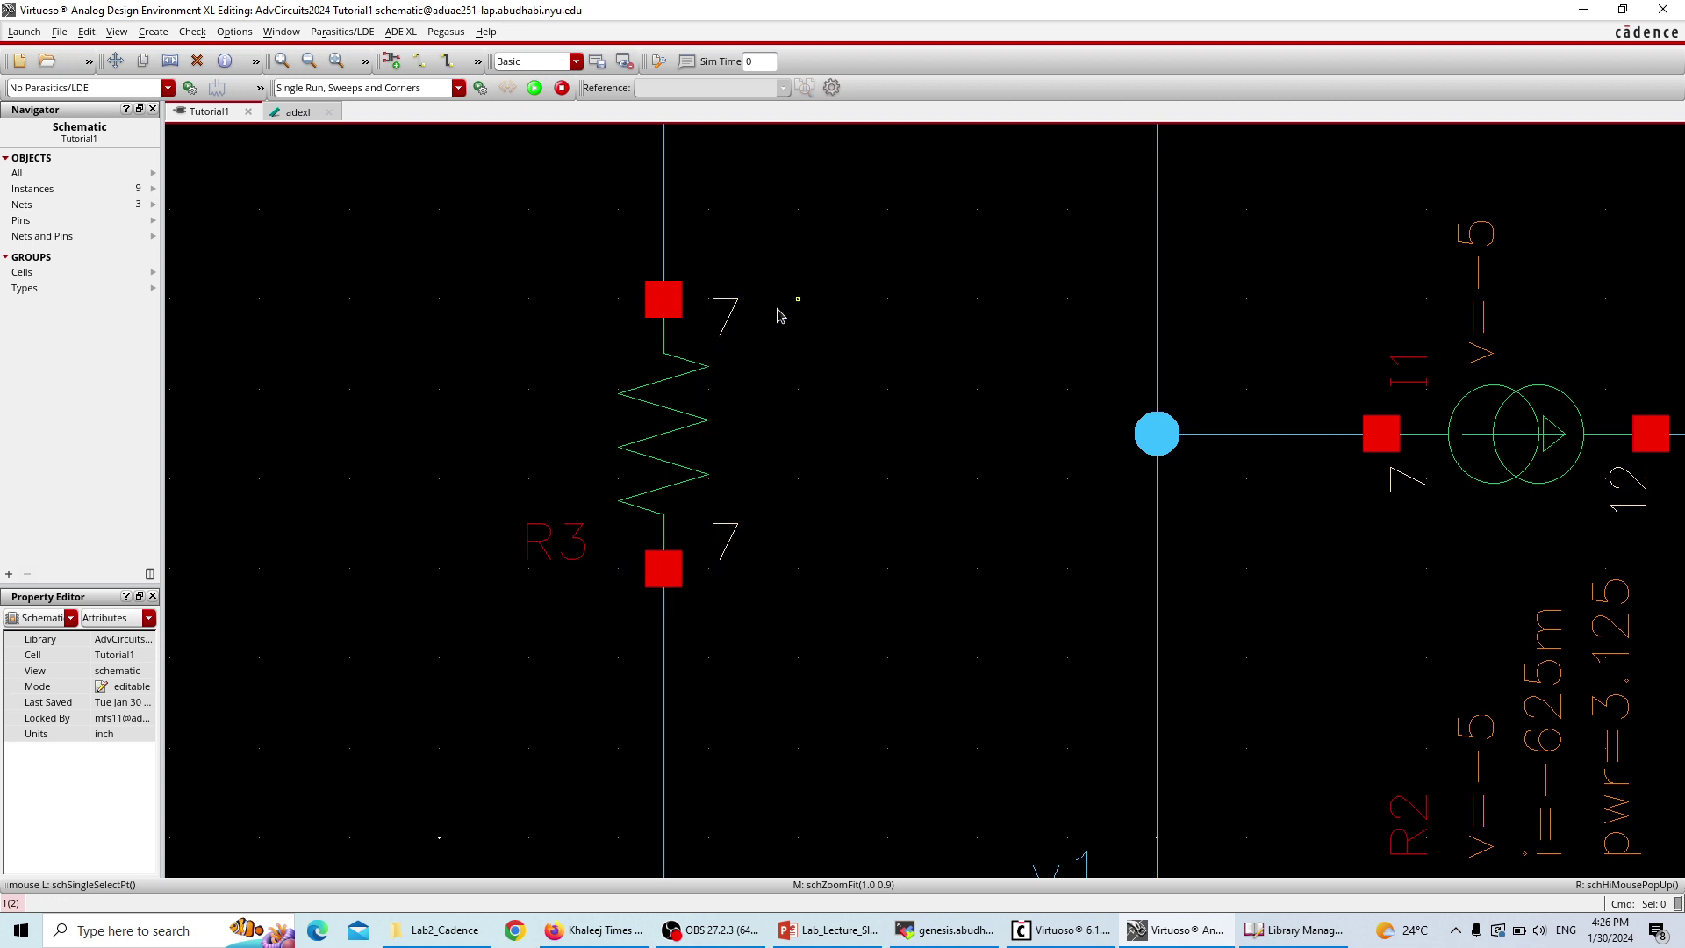
{"action": "key", "text": "alt+Tab"}
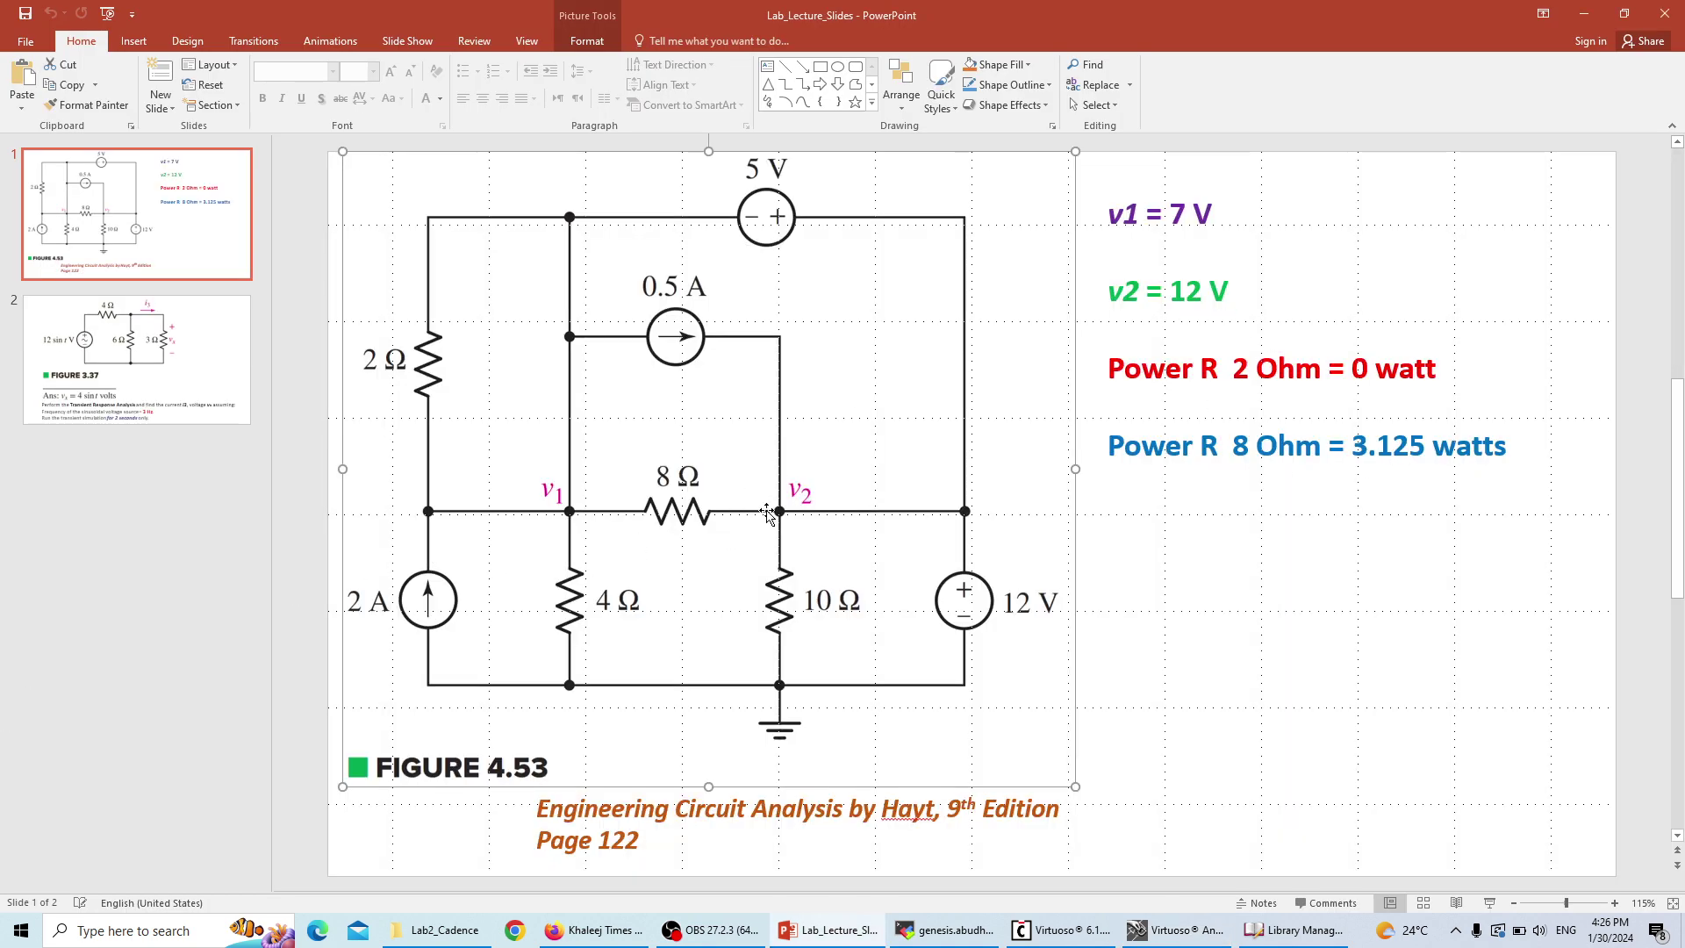
{"action": "key", "text": "alt+Tab"}
{"action": "middle_click", "coordinate": [989, 698]}
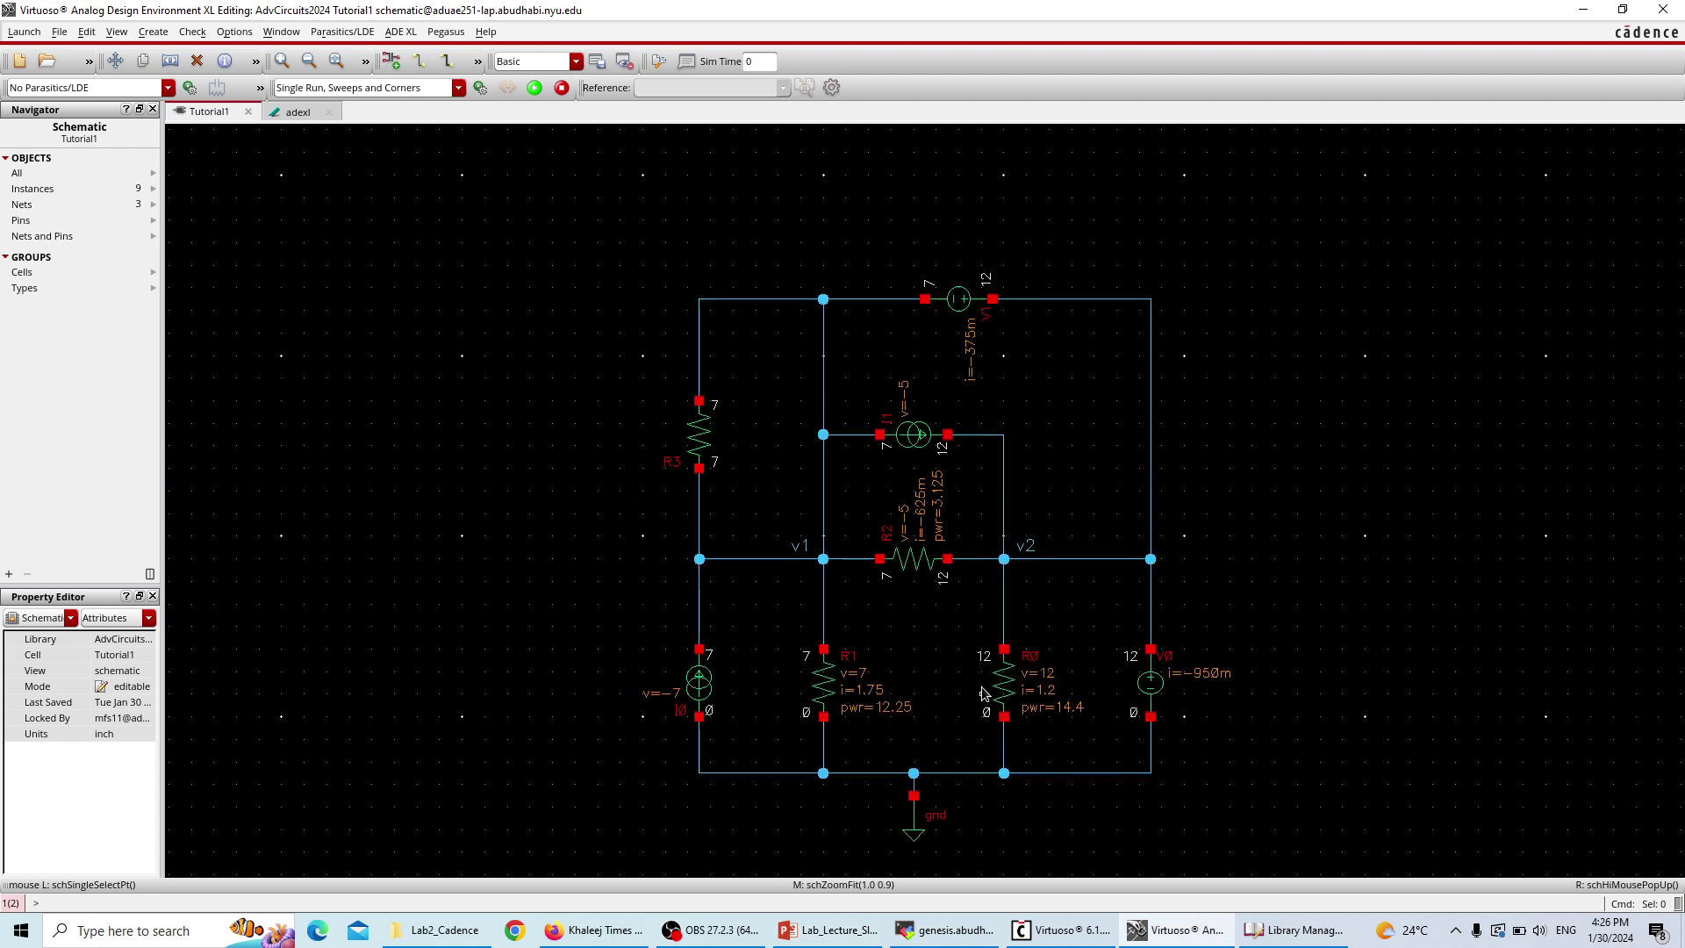
{"action": "scroll", "coordinate": [924, 455], "scroll_direction": "up", "scroll_amount": 3, "text": "ctrl"}
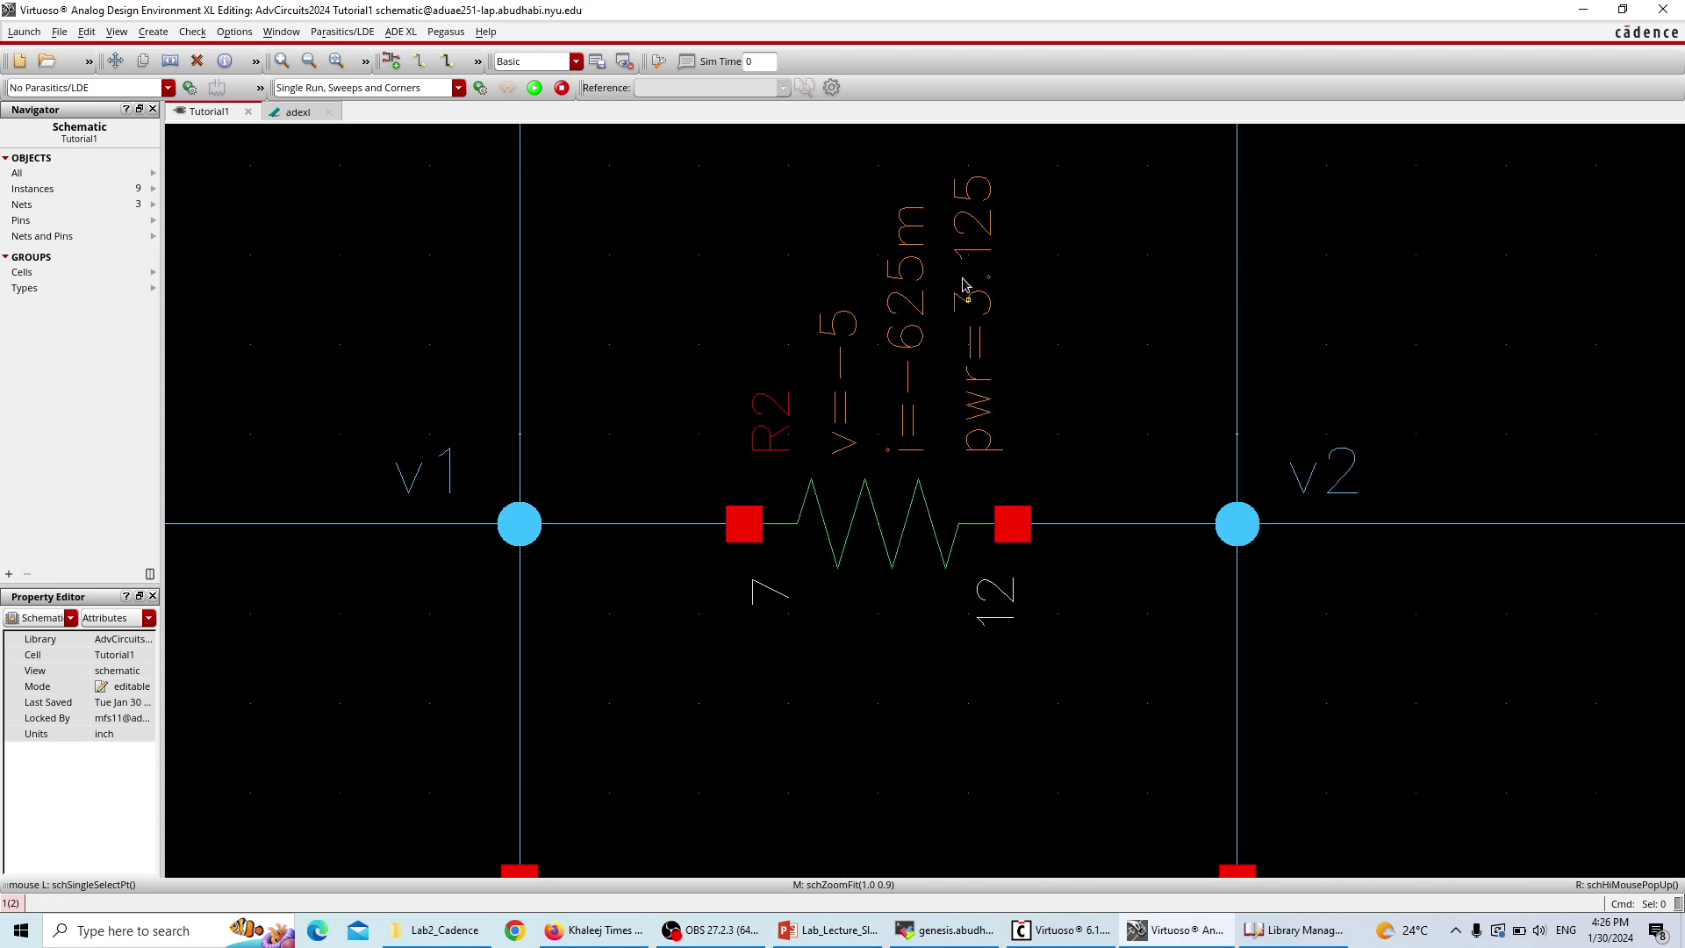
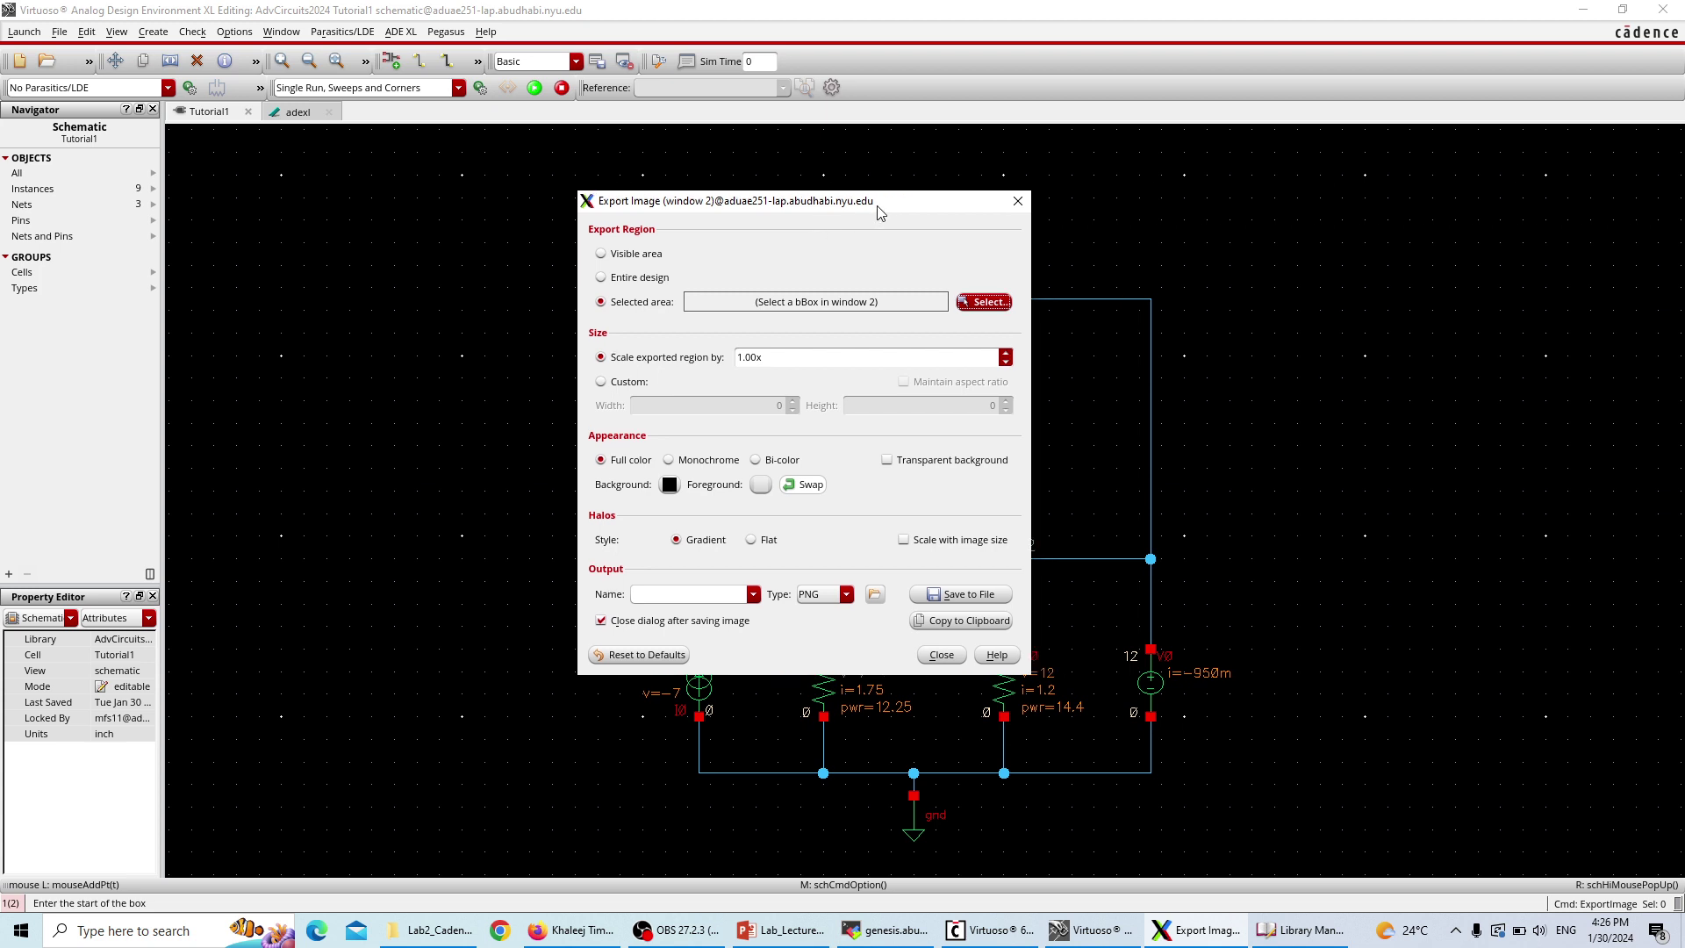
{"action": "left_click", "coordinate": [632, 277]}
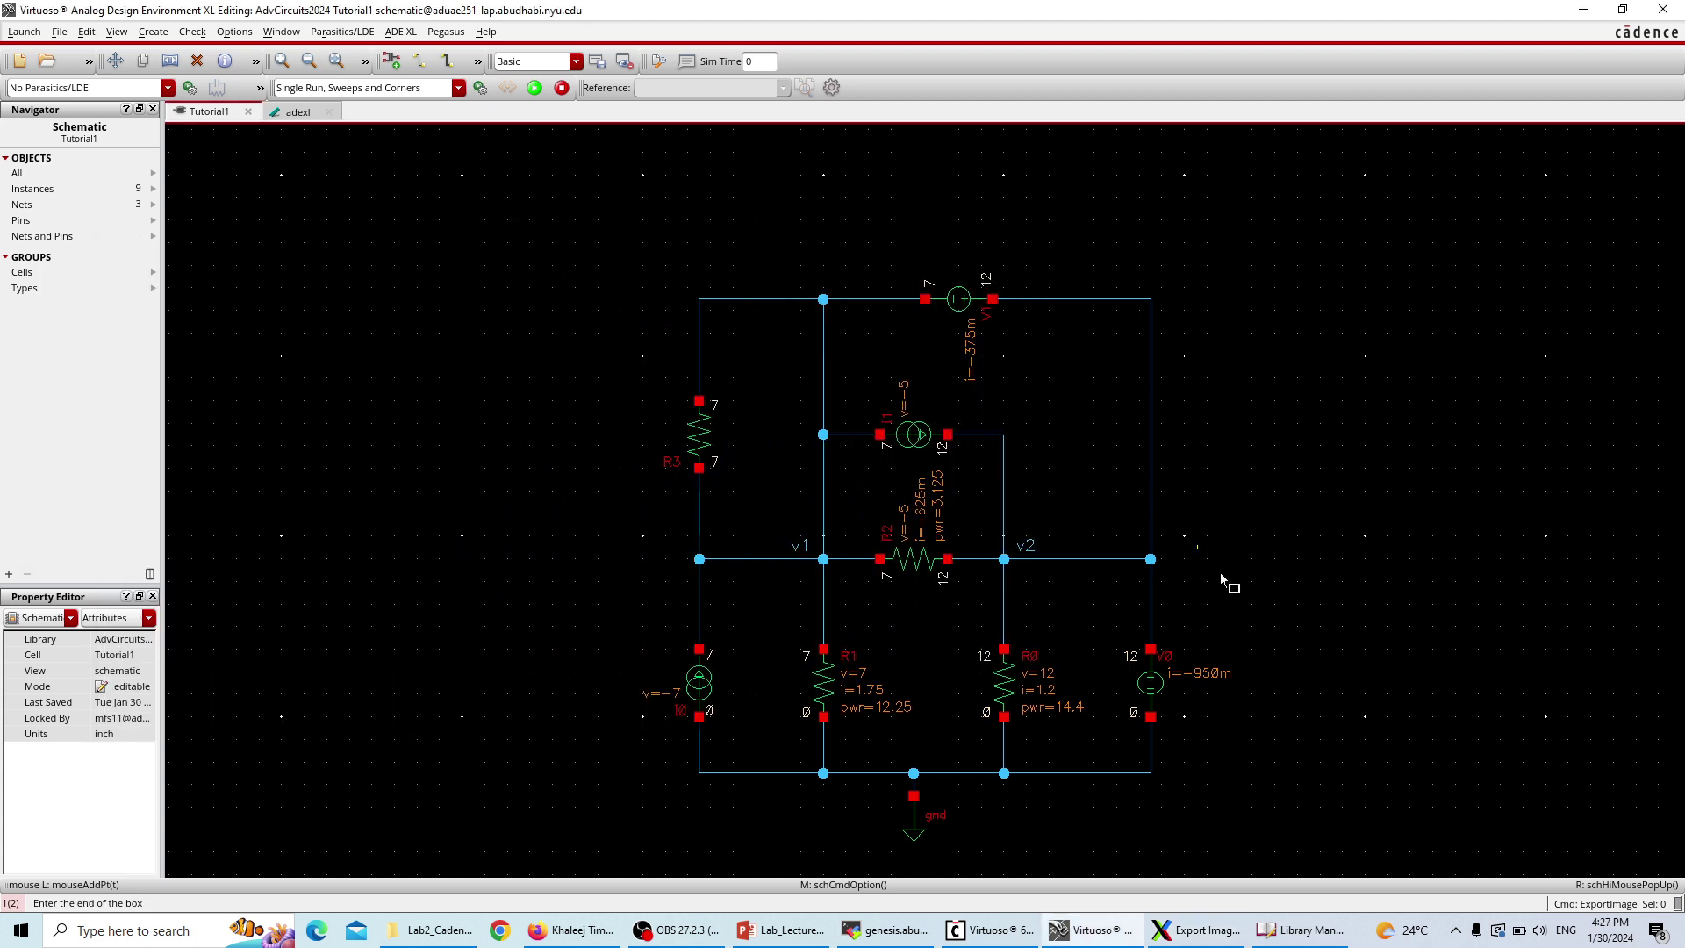
{"action": "left_click", "coordinate": [1250, 853]}
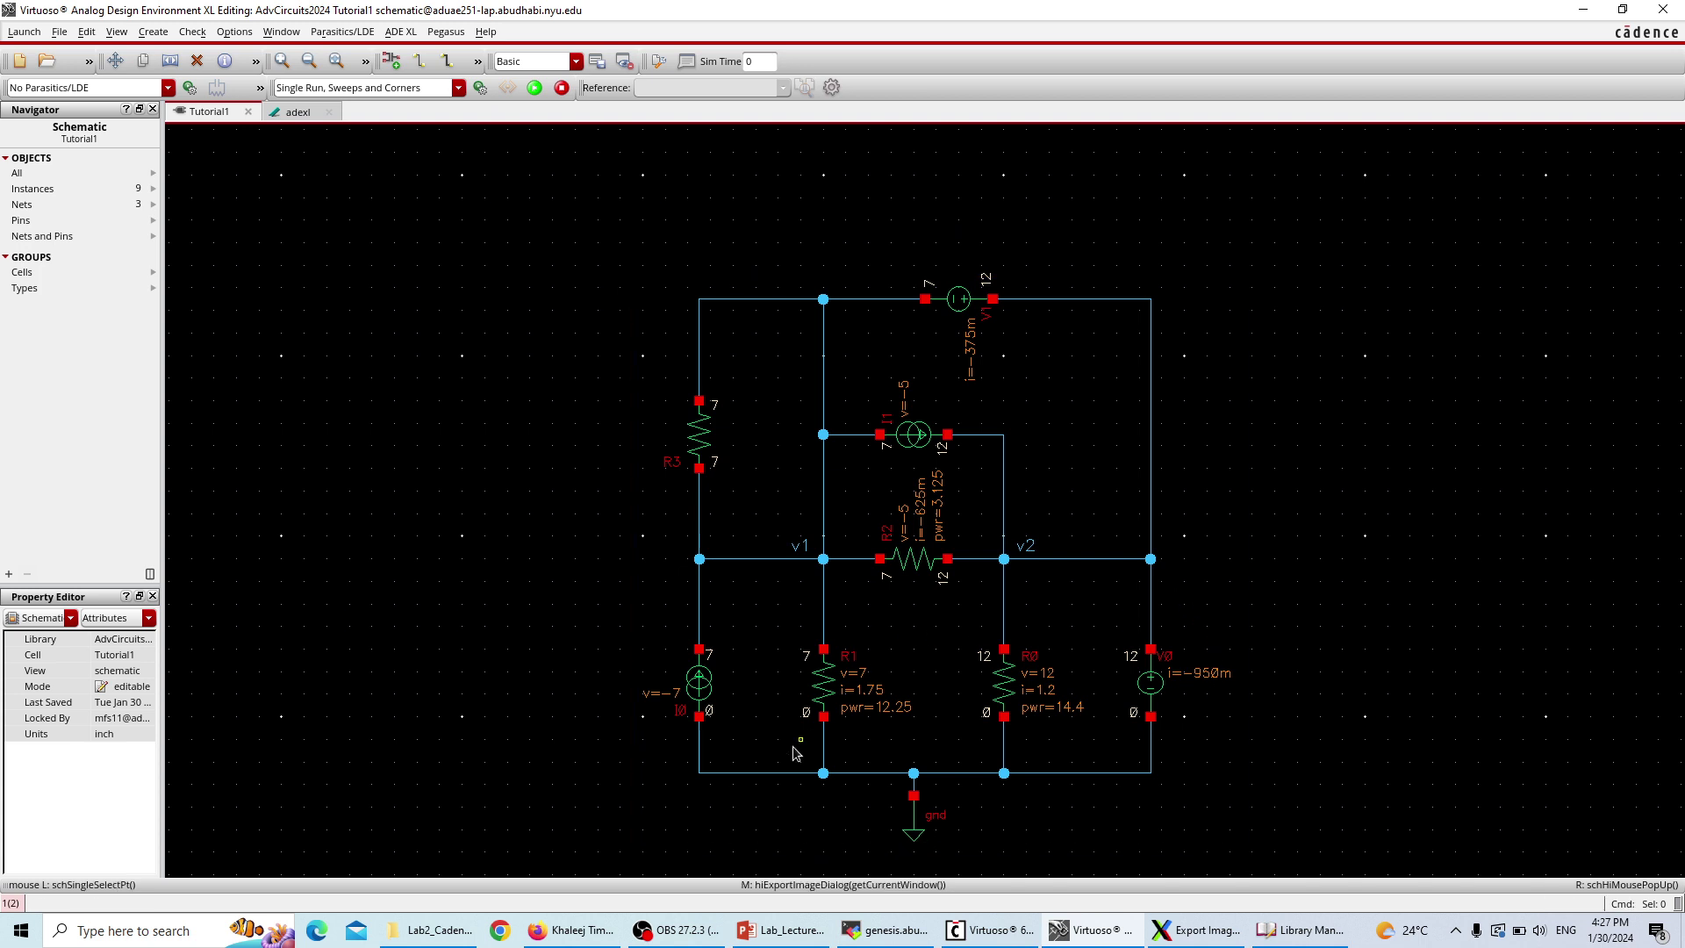
{"action": "left_click", "coordinate": [1176, 932]}
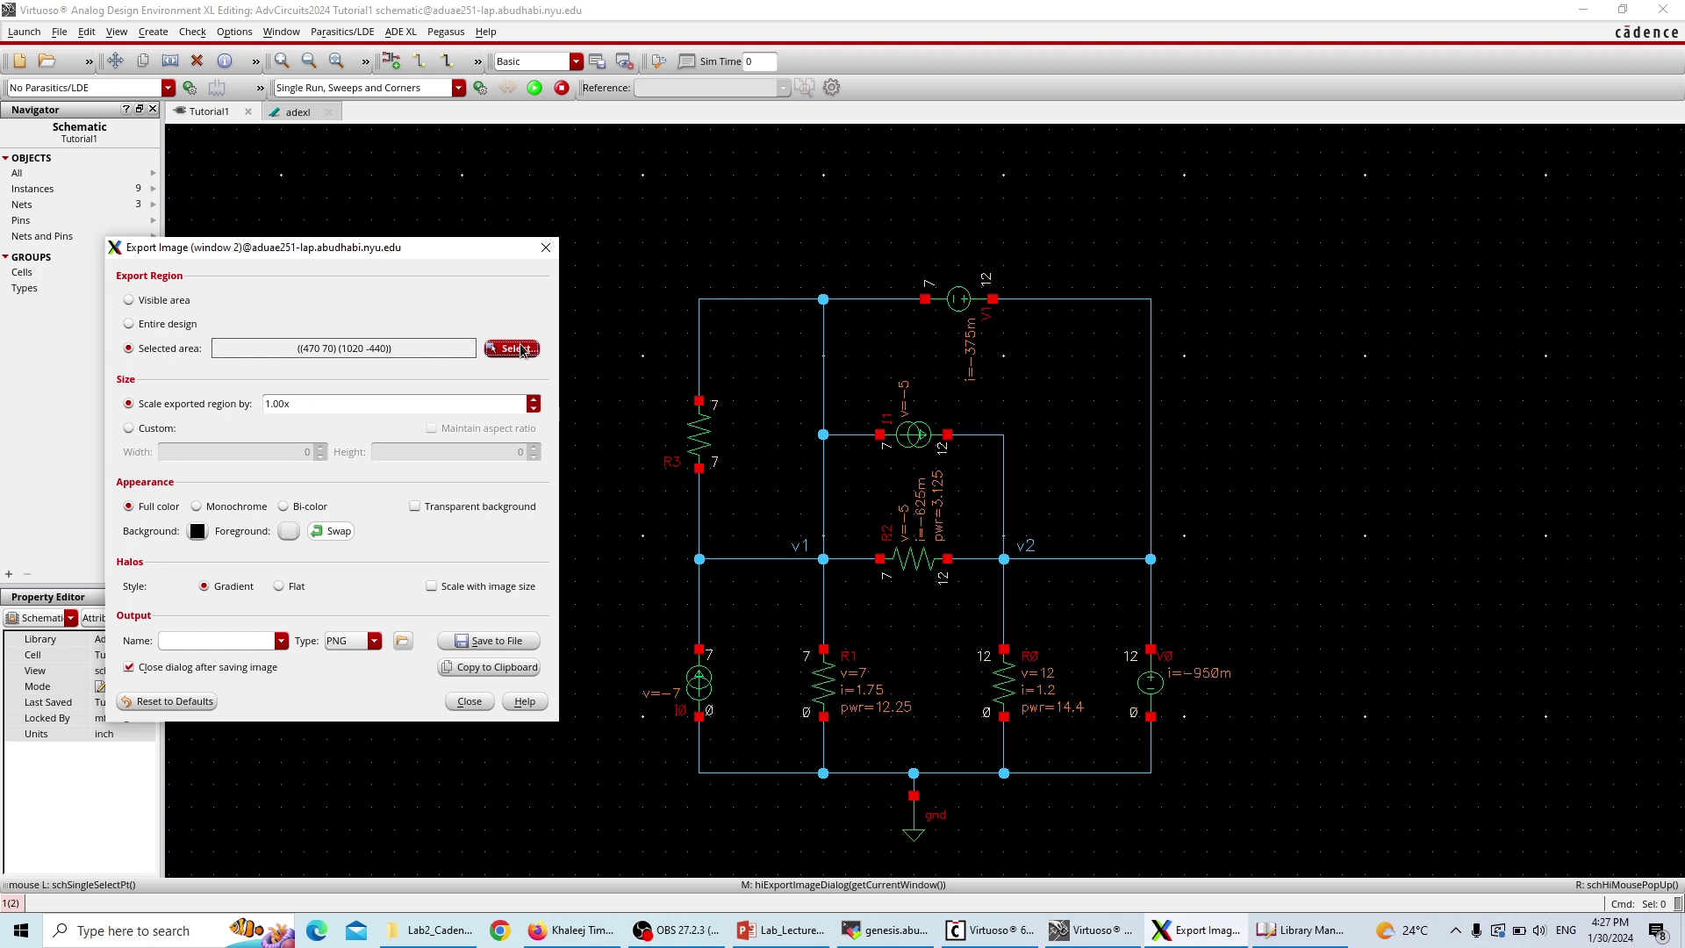
- Select an area enclosing the whole circuit as the image export region and set the background color to white (#ffffff)
{"action": "left_click", "coordinate": [513, 351]}
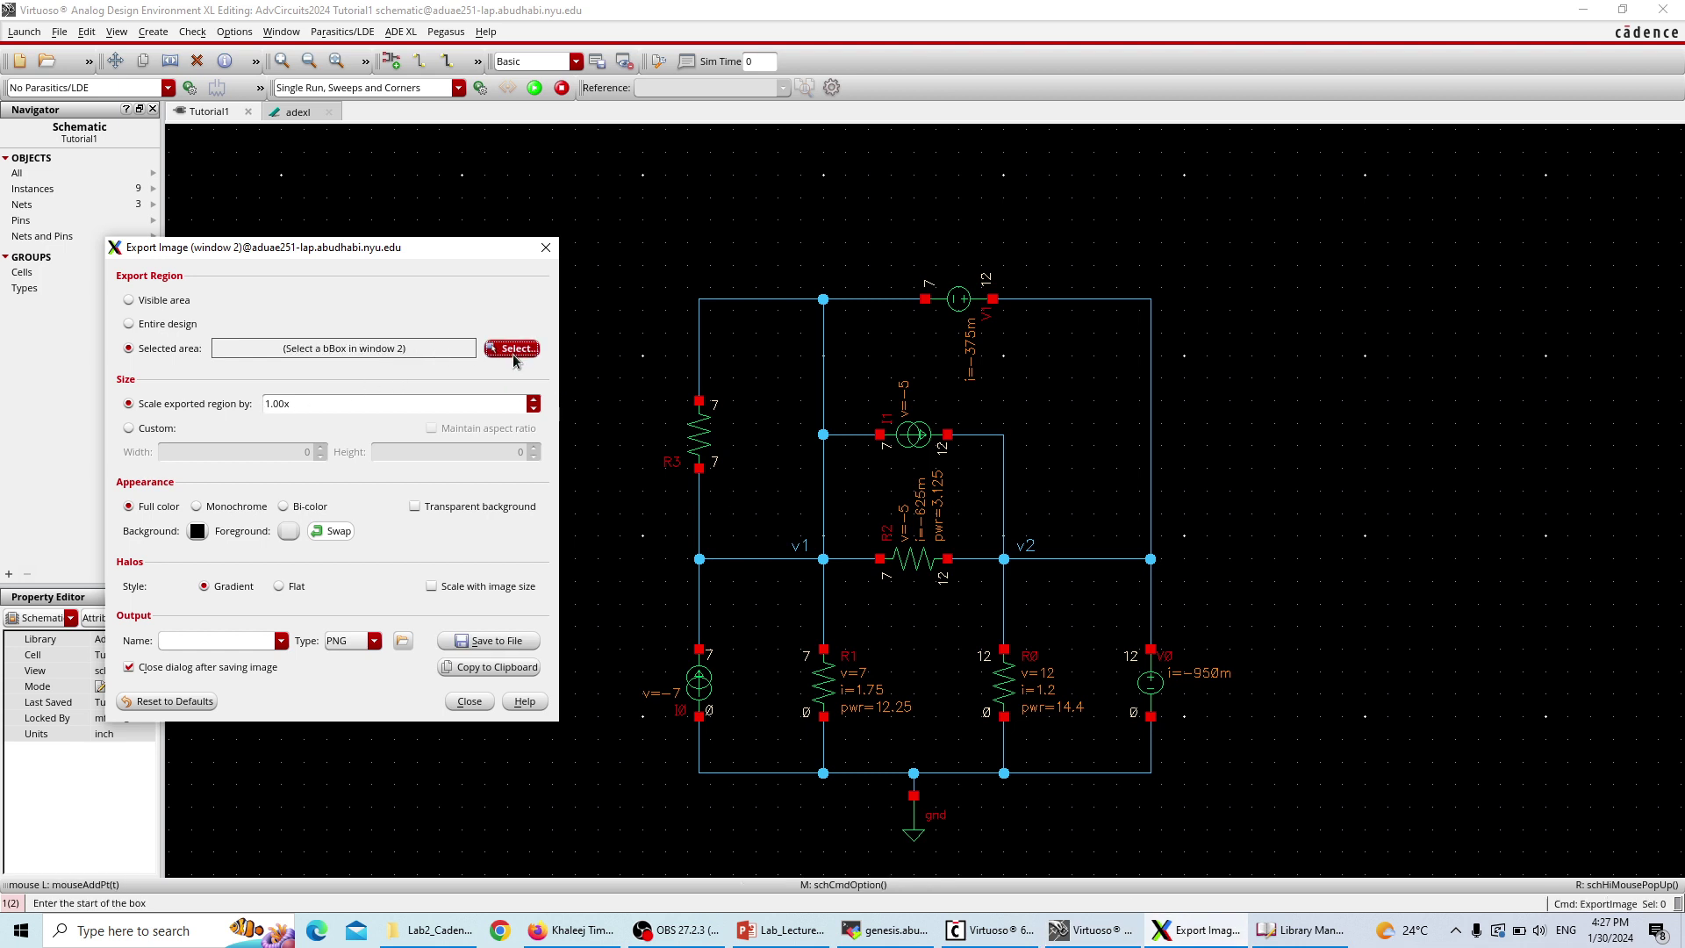
{"action": "left_click", "coordinate": [645, 265]}
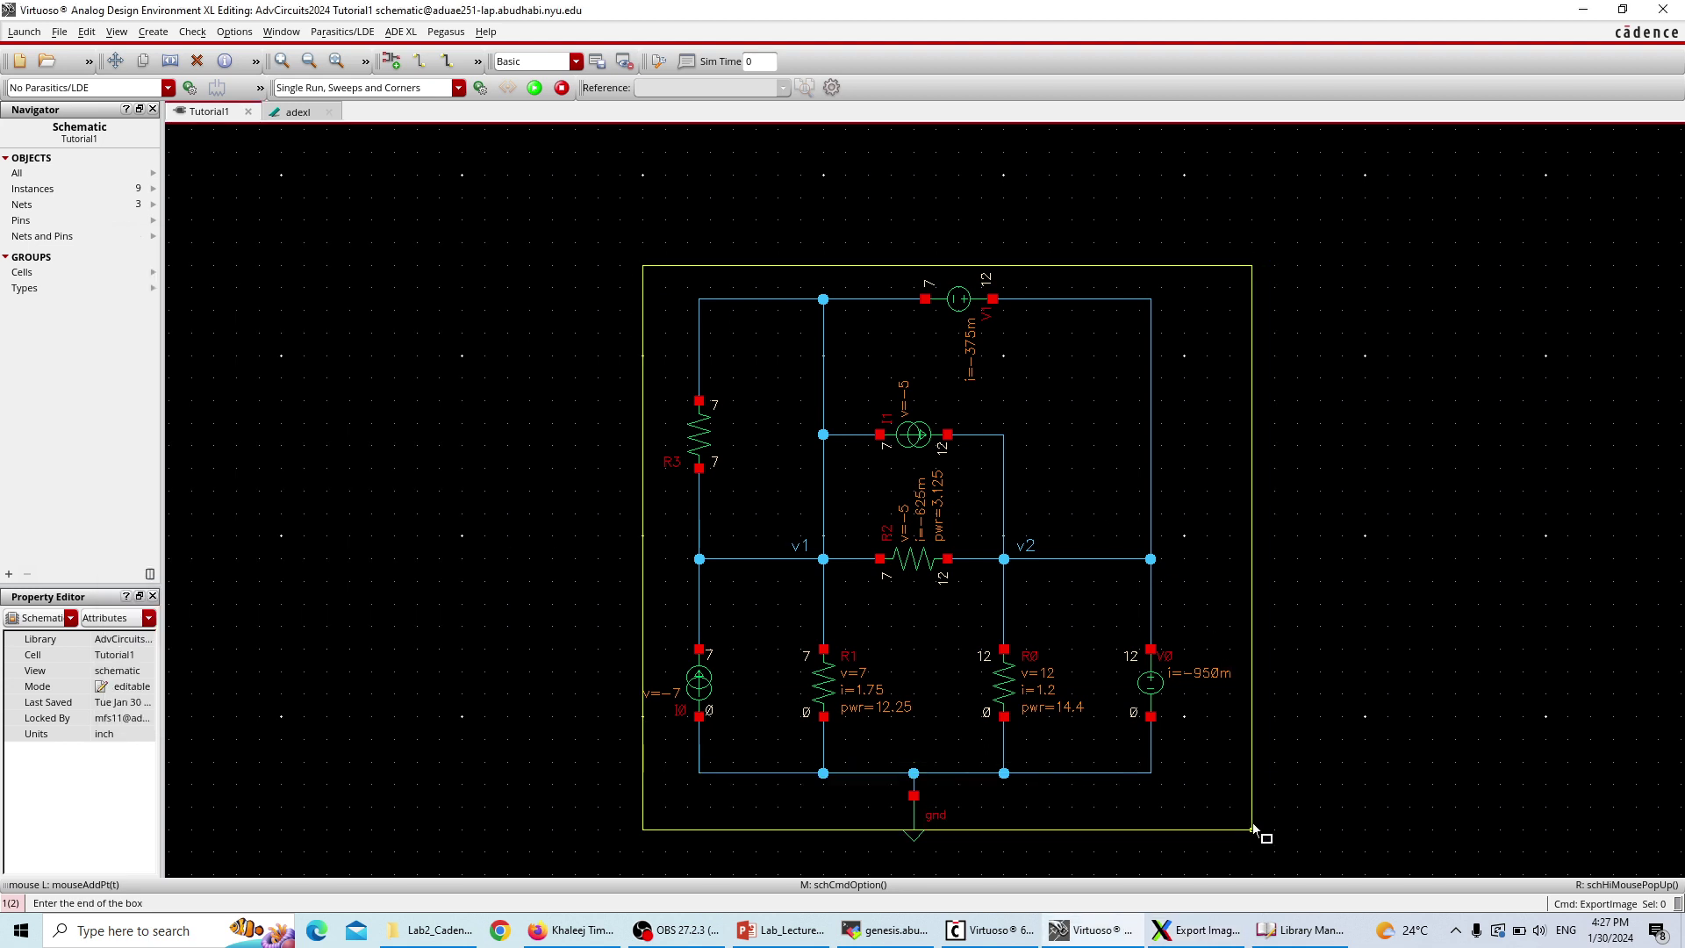
{"action": "left_click", "coordinate": [1250, 854]}
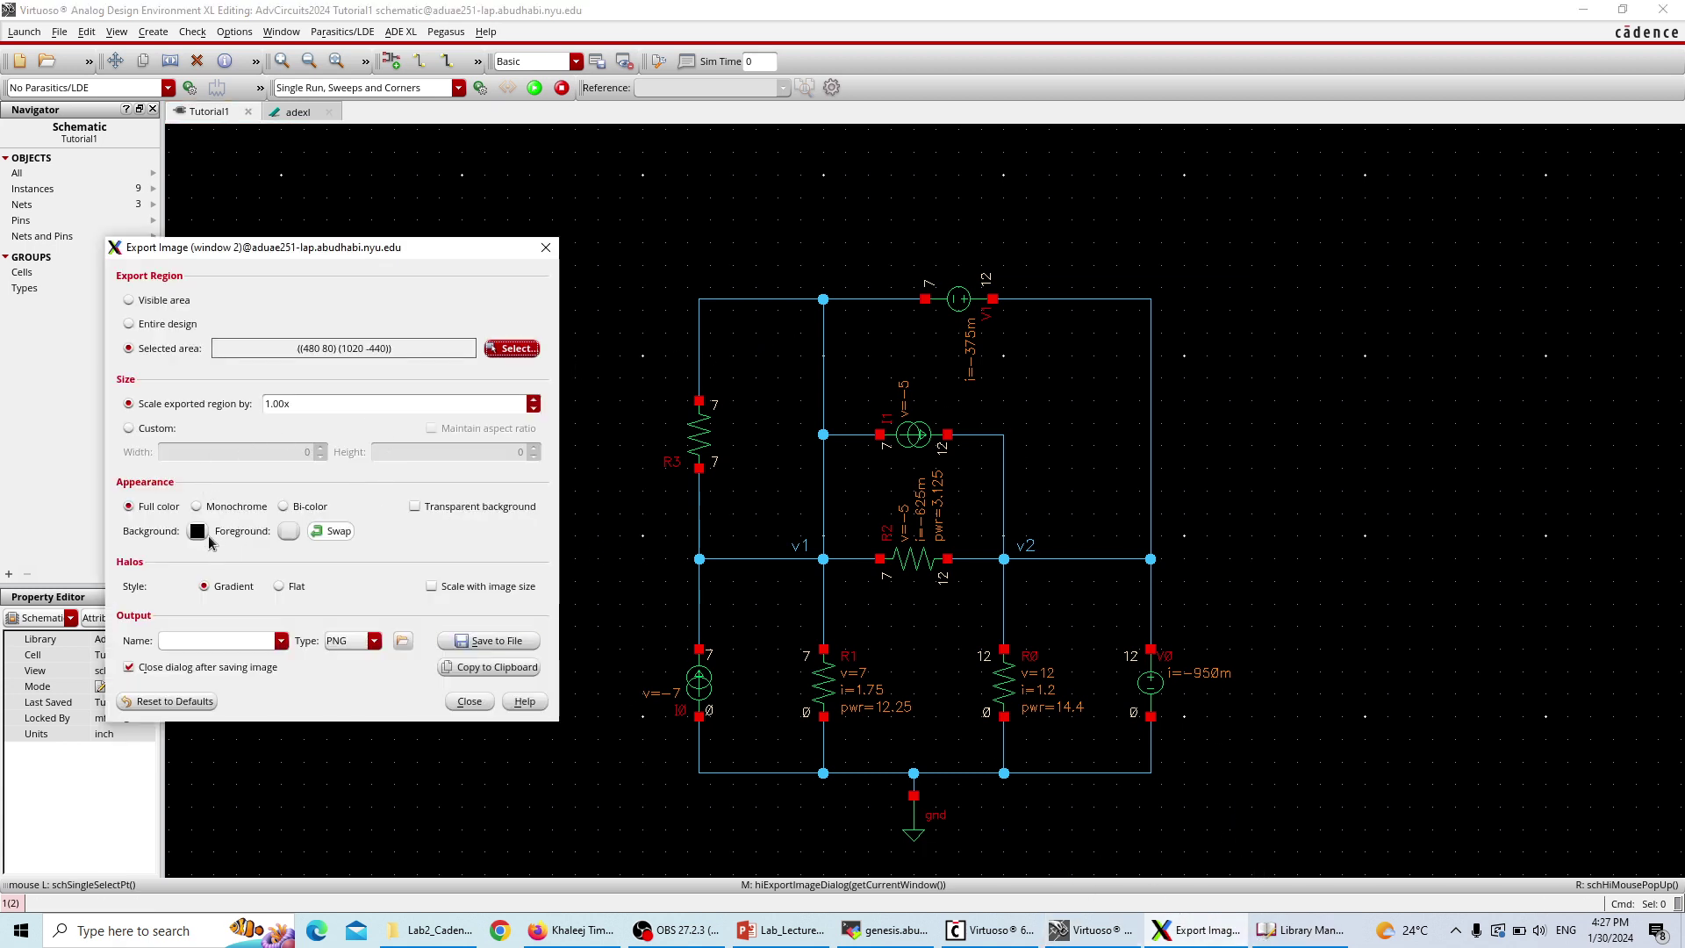
{"action": "left_click", "coordinate": [198, 532]}
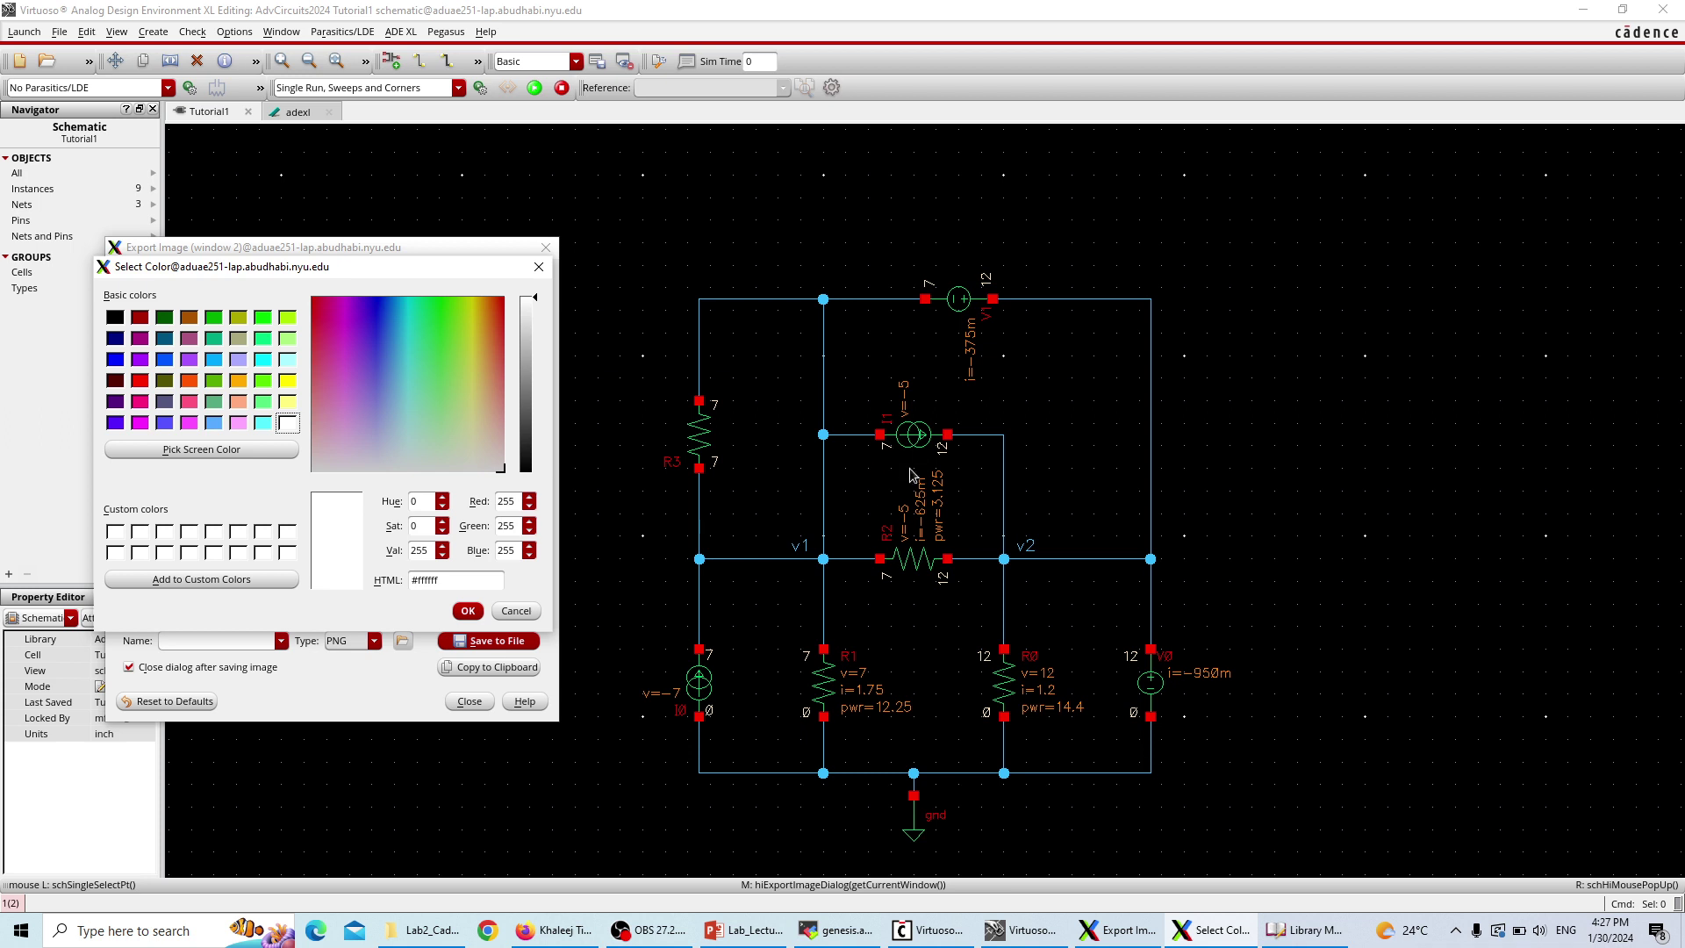
{"action": "left_click", "coordinate": [466, 612]}
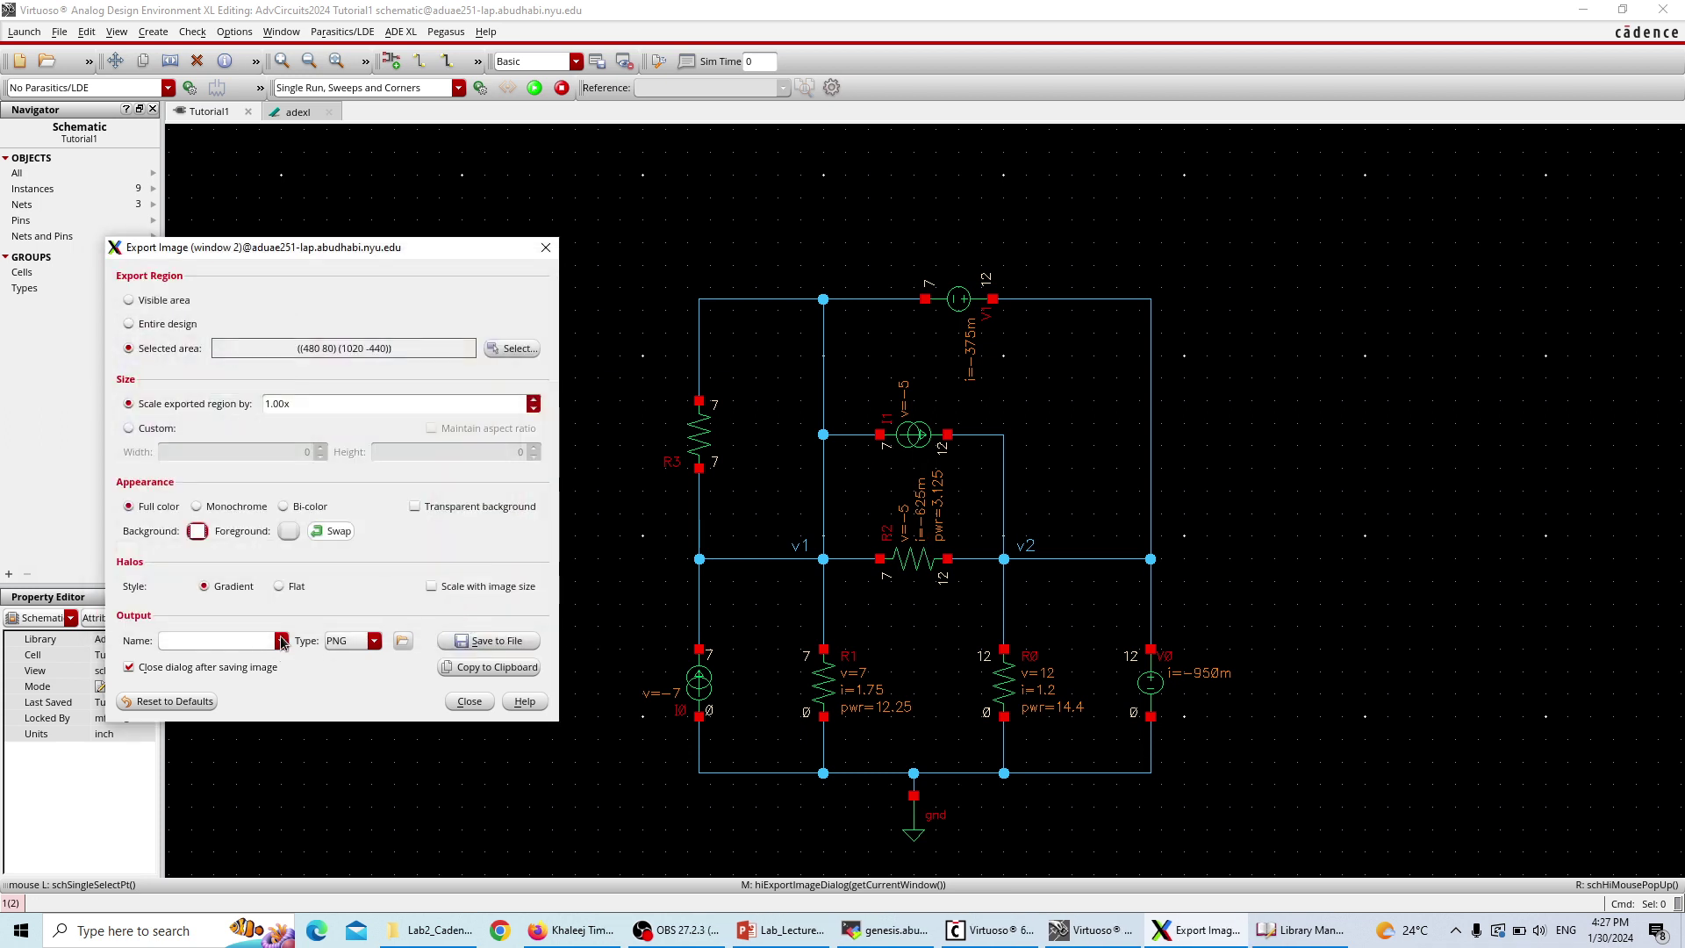
- Save the exported schematic image as PNG file tutorialpic in the AdvLabPics folder
{"action": "left_click", "coordinate": [282, 641]}
{"action": "left_click", "coordinate": [403, 641]}
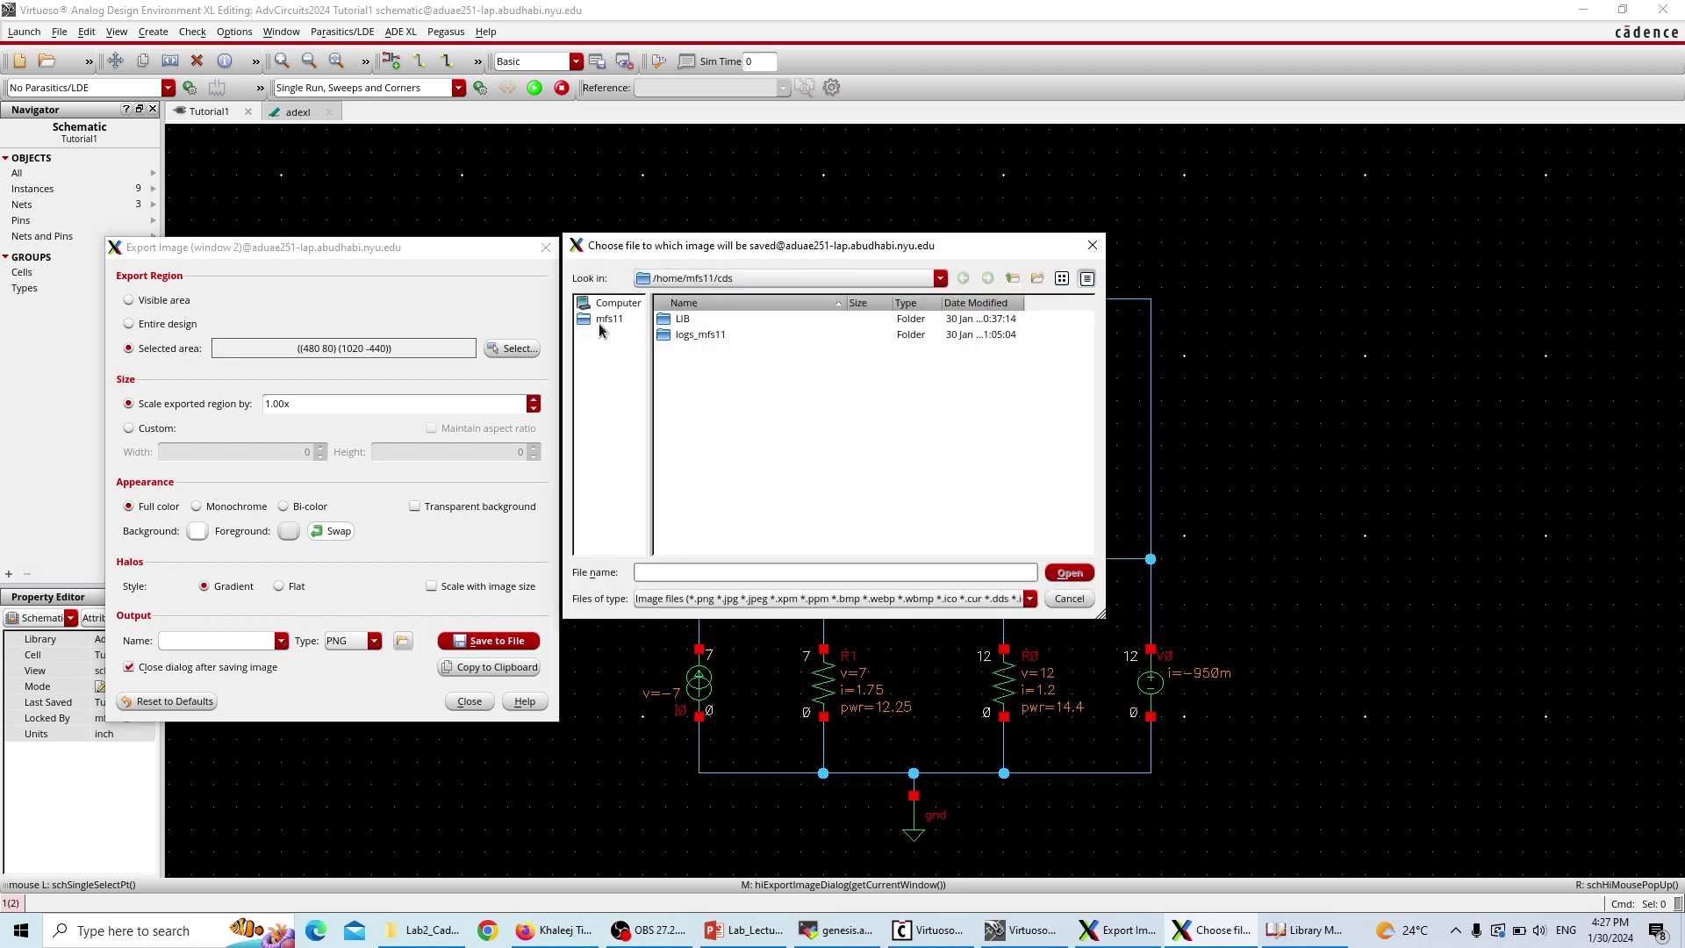
{"action": "left_click", "coordinate": [600, 324]}
{"action": "double_click", "coordinate": [701, 319]}
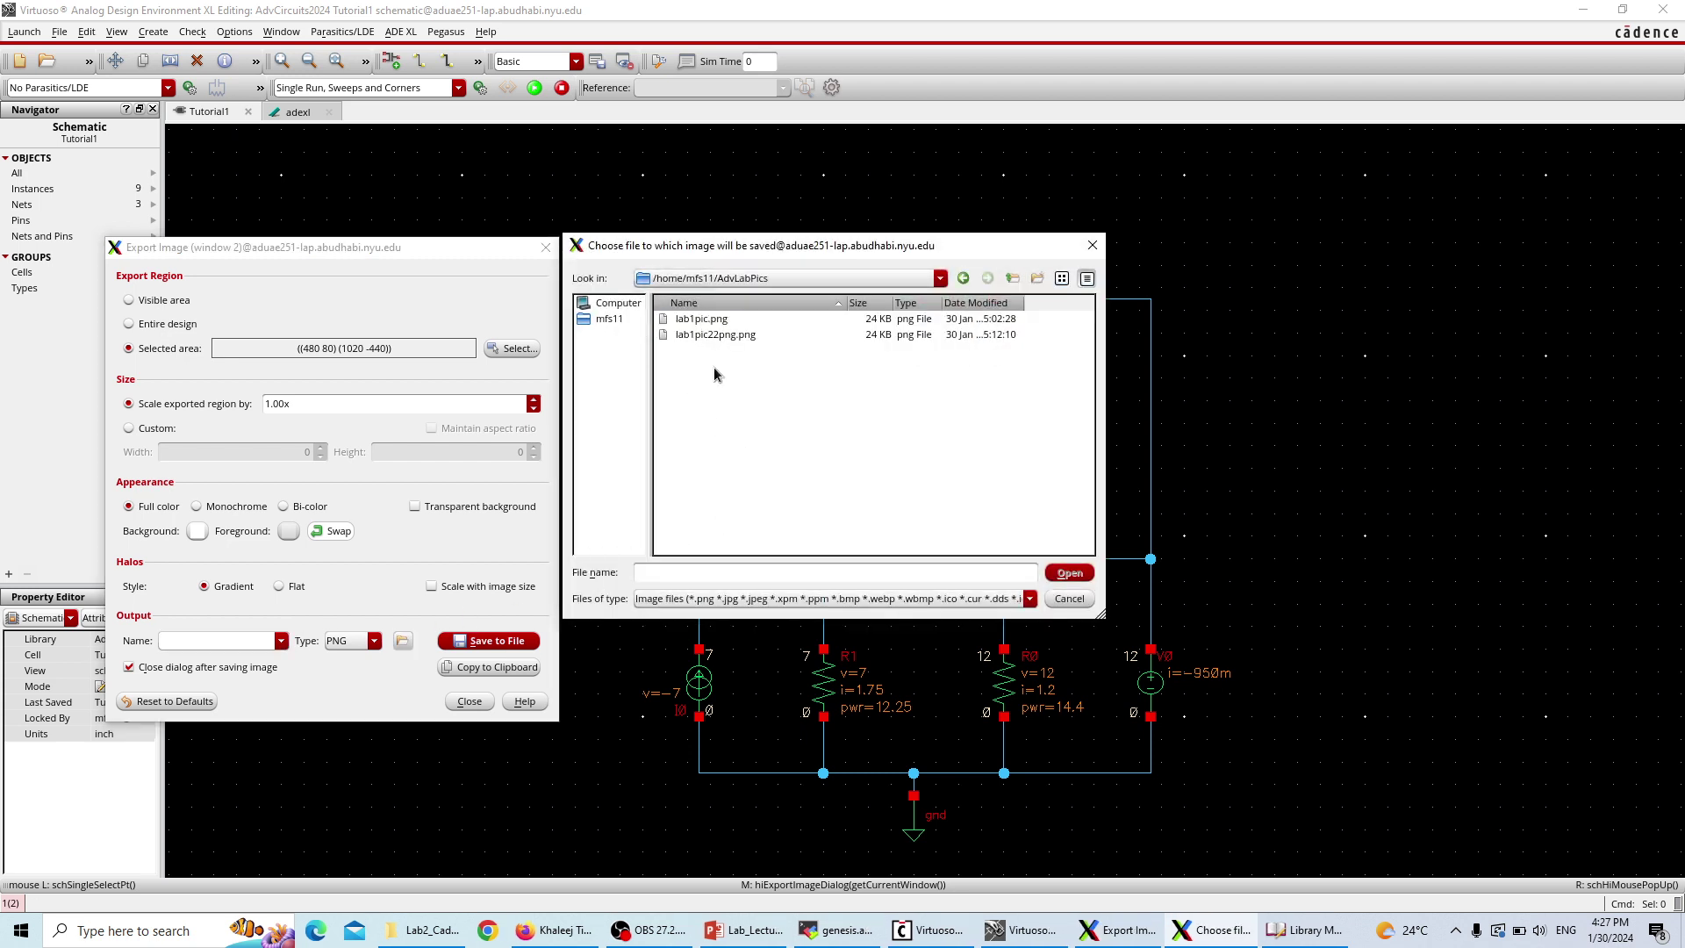
{"action": "left_click", "coordinate": [707, 571]}
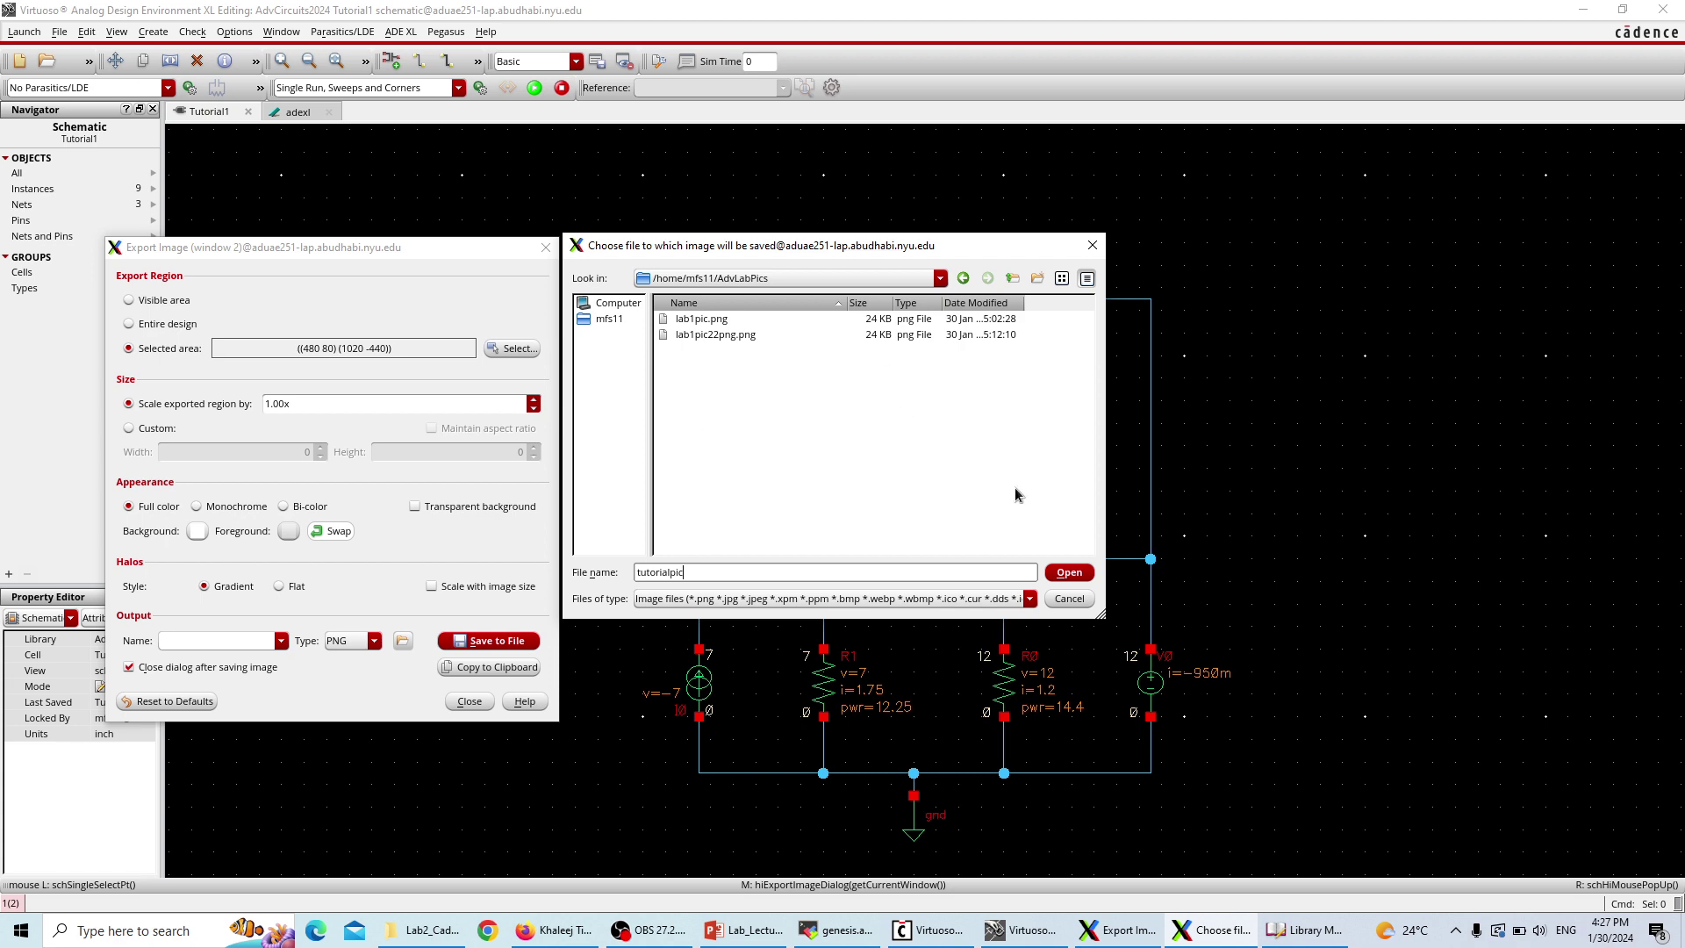
{"action": "left_click", "coordinate": [1079, 572]}
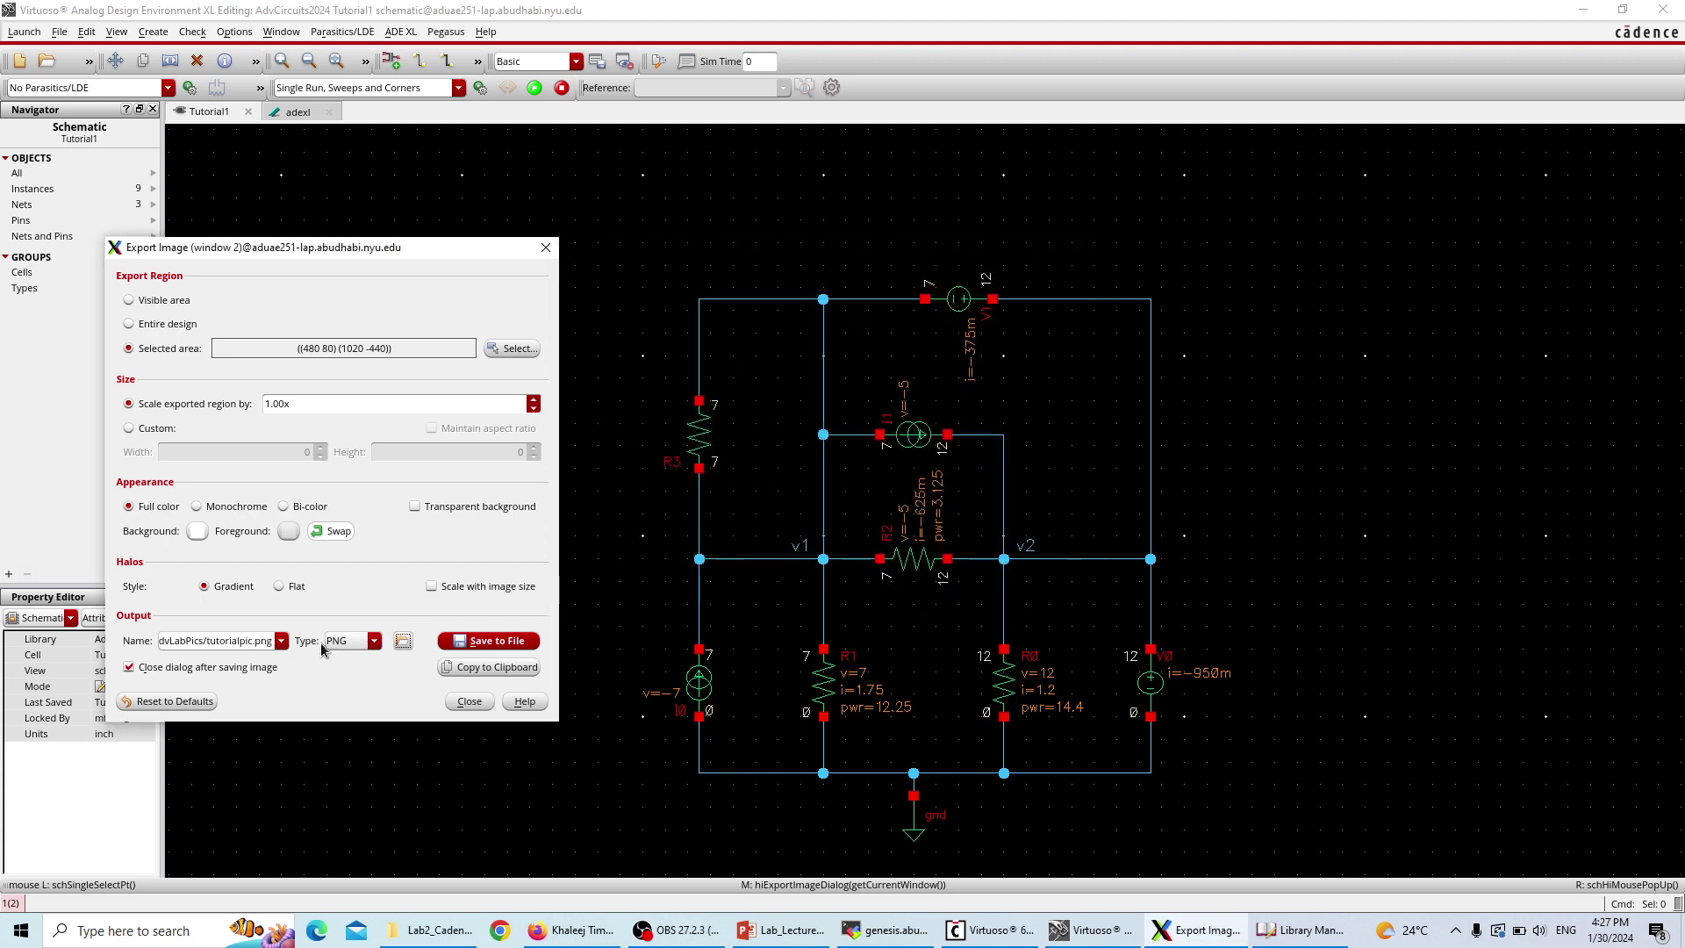
{"action": "left_click", "coordinate": [480, 643]}
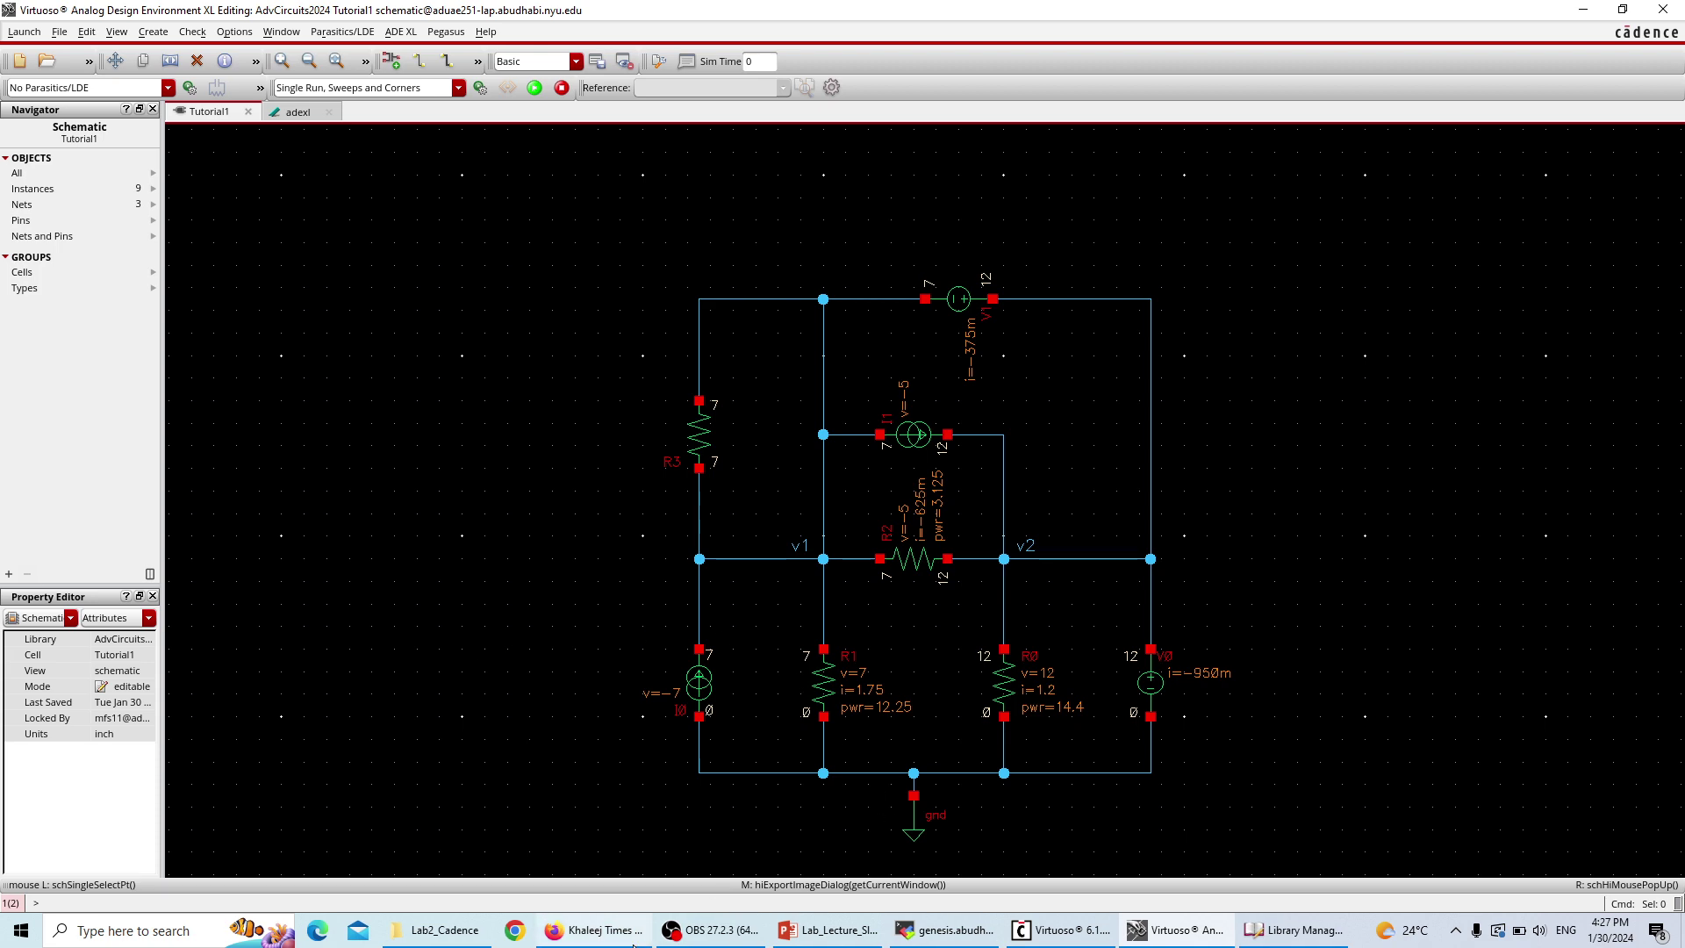
- Switch to the MobaXterm session and download tutorialpic.png from the AdvLabPics folder to the local Desktop
{"action": "left_click", "coordinate": [915, 932]}
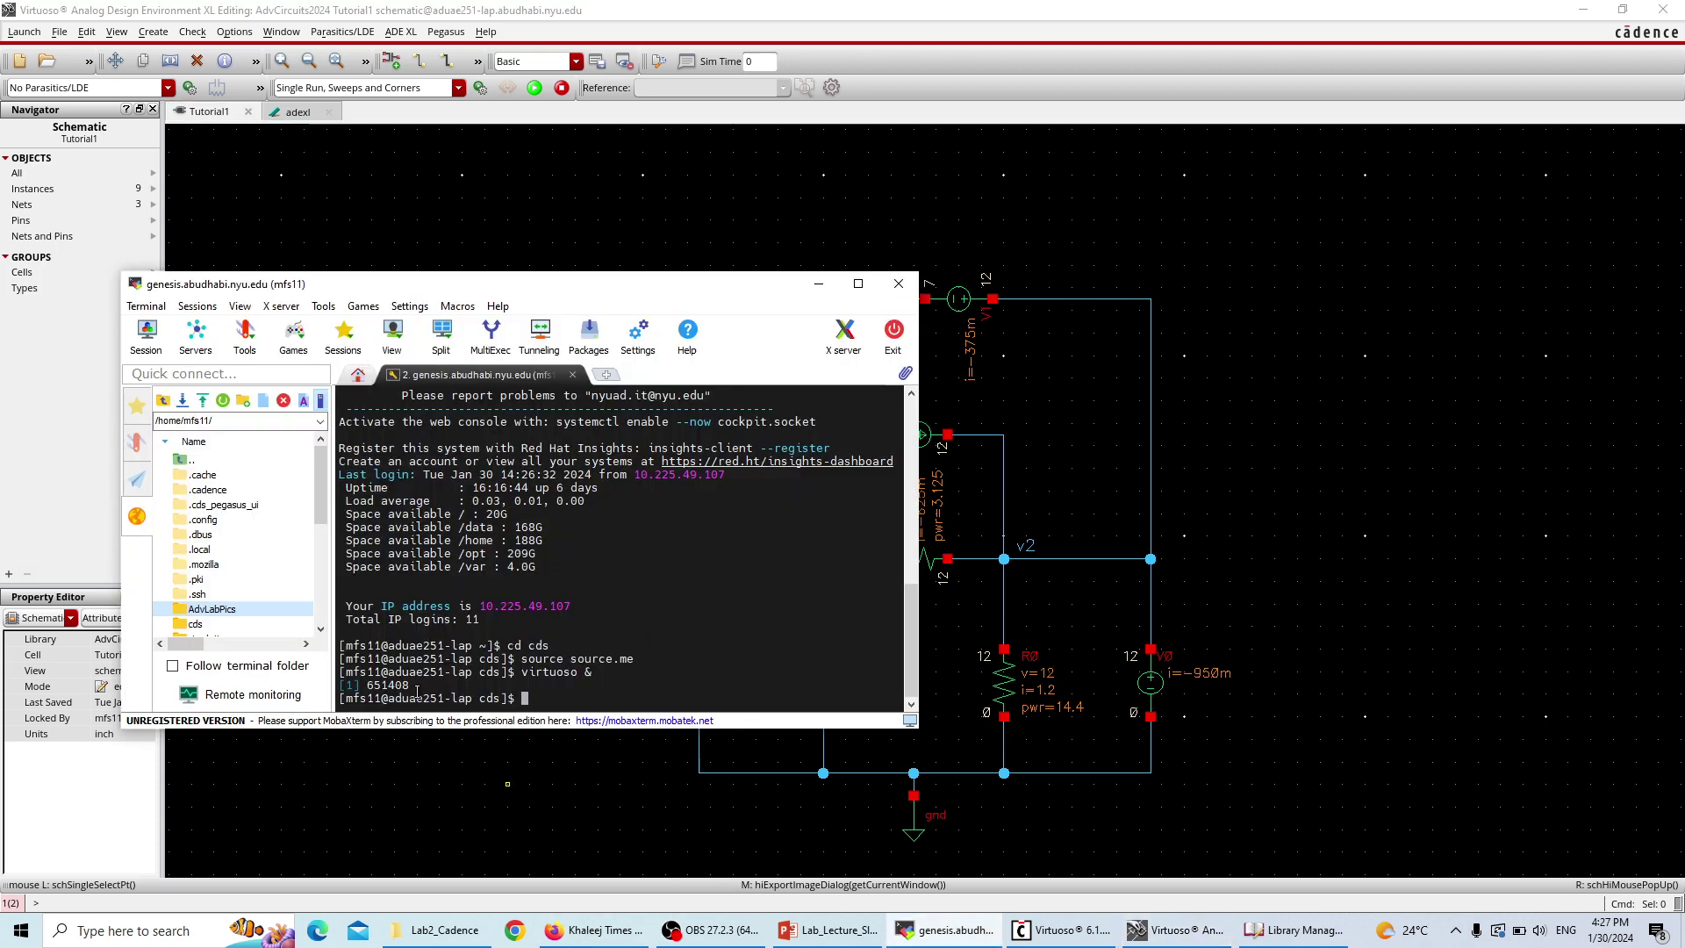
{"action": "double_click", "coordinate": [211, 610]}
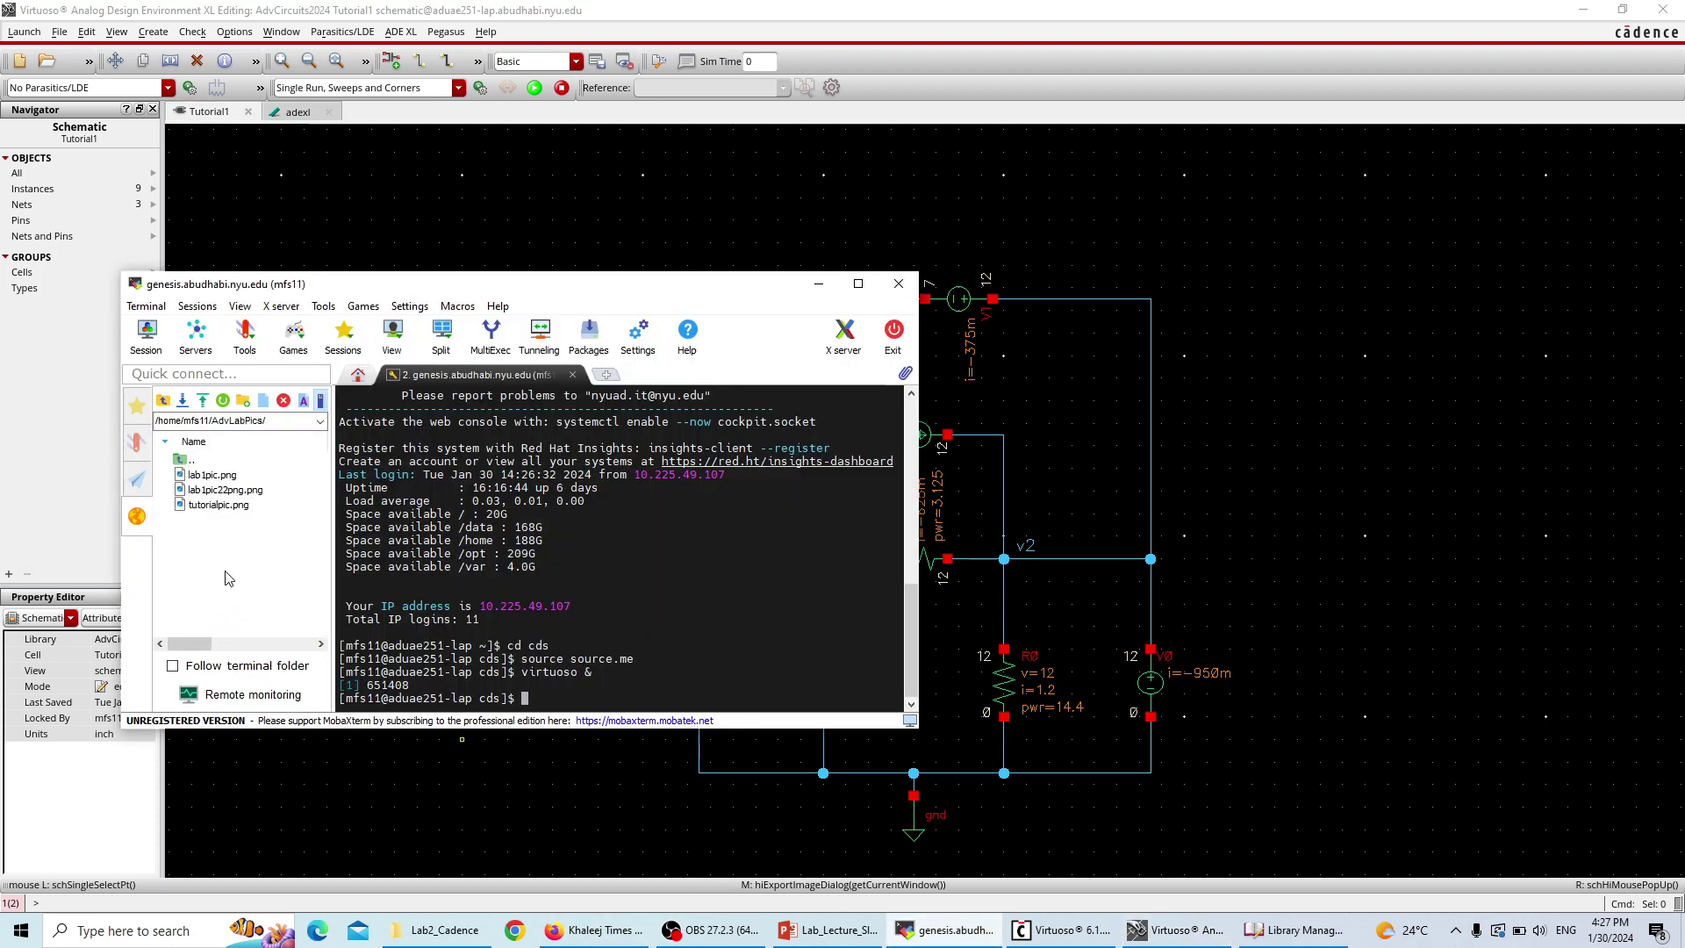
{"action": "right_click", "coordinate": [223, 513]}
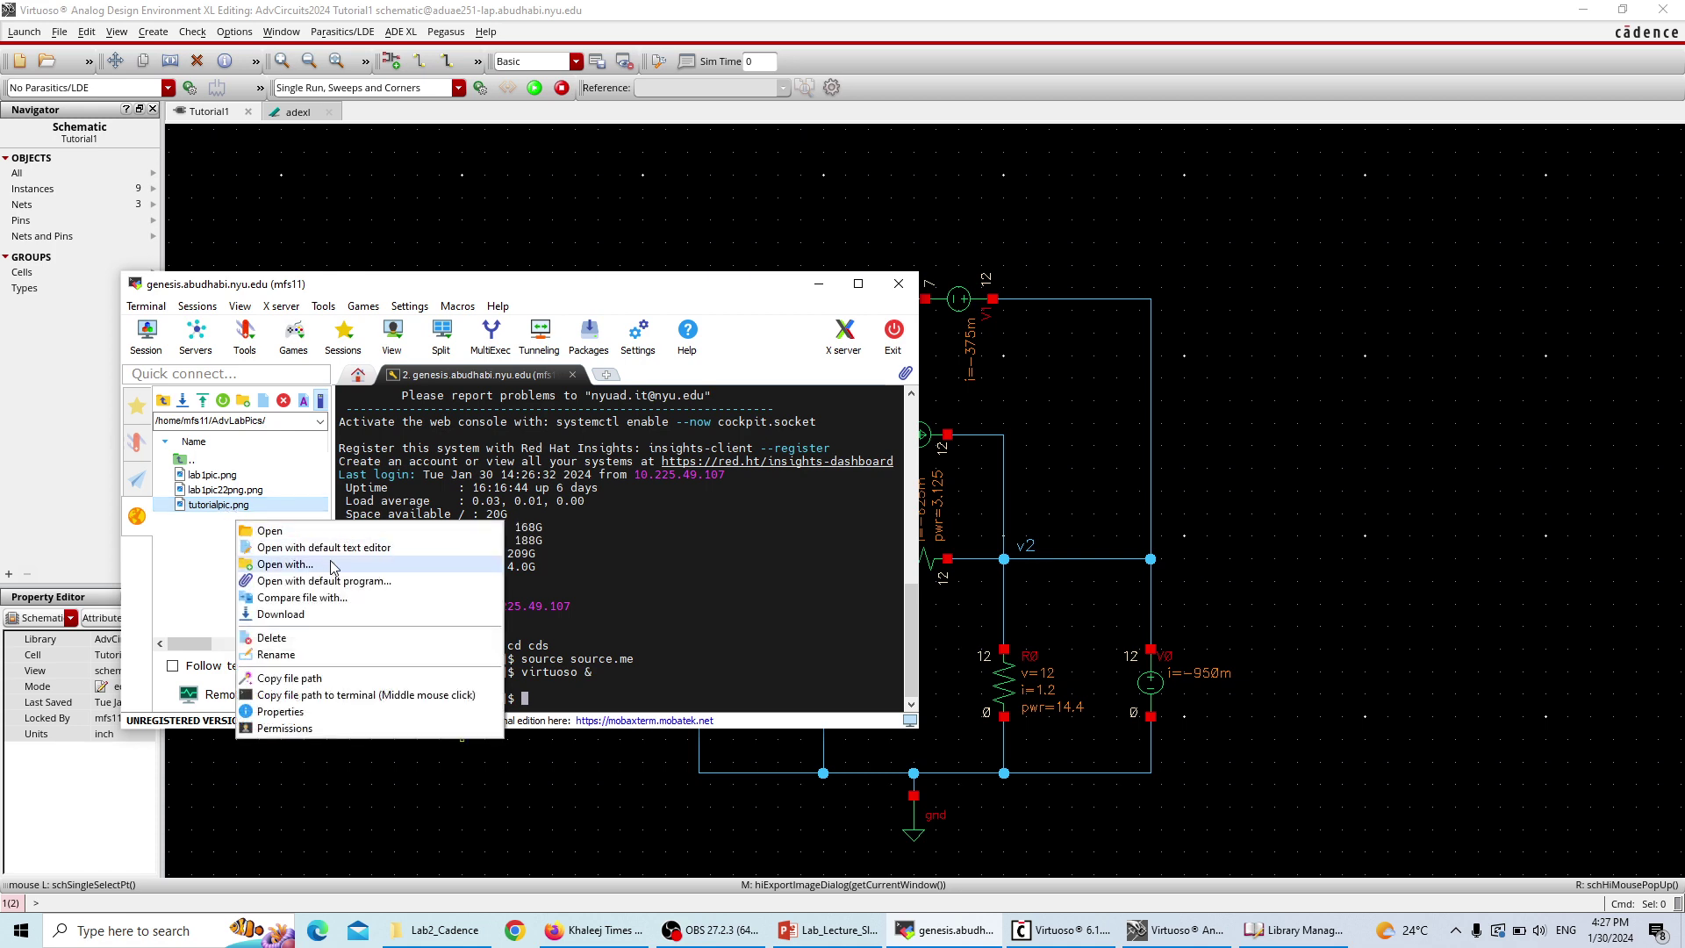
{"action": "key", "text": "Escape"}
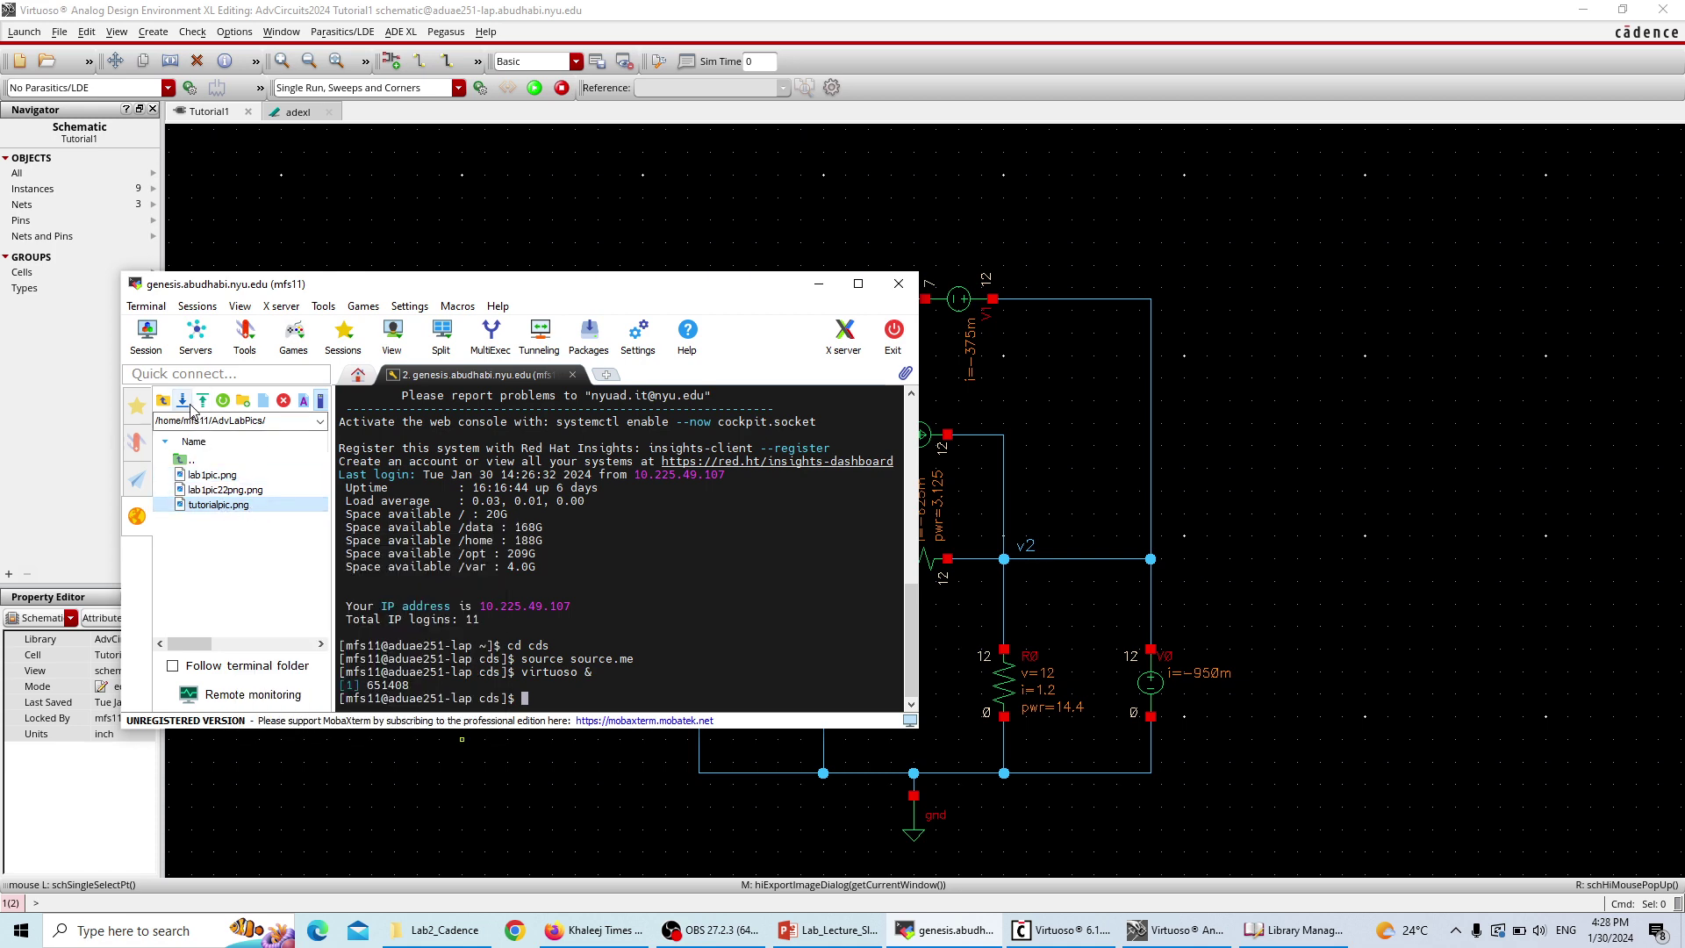
{"action": "left_click", "coordinate": [187, 403]}
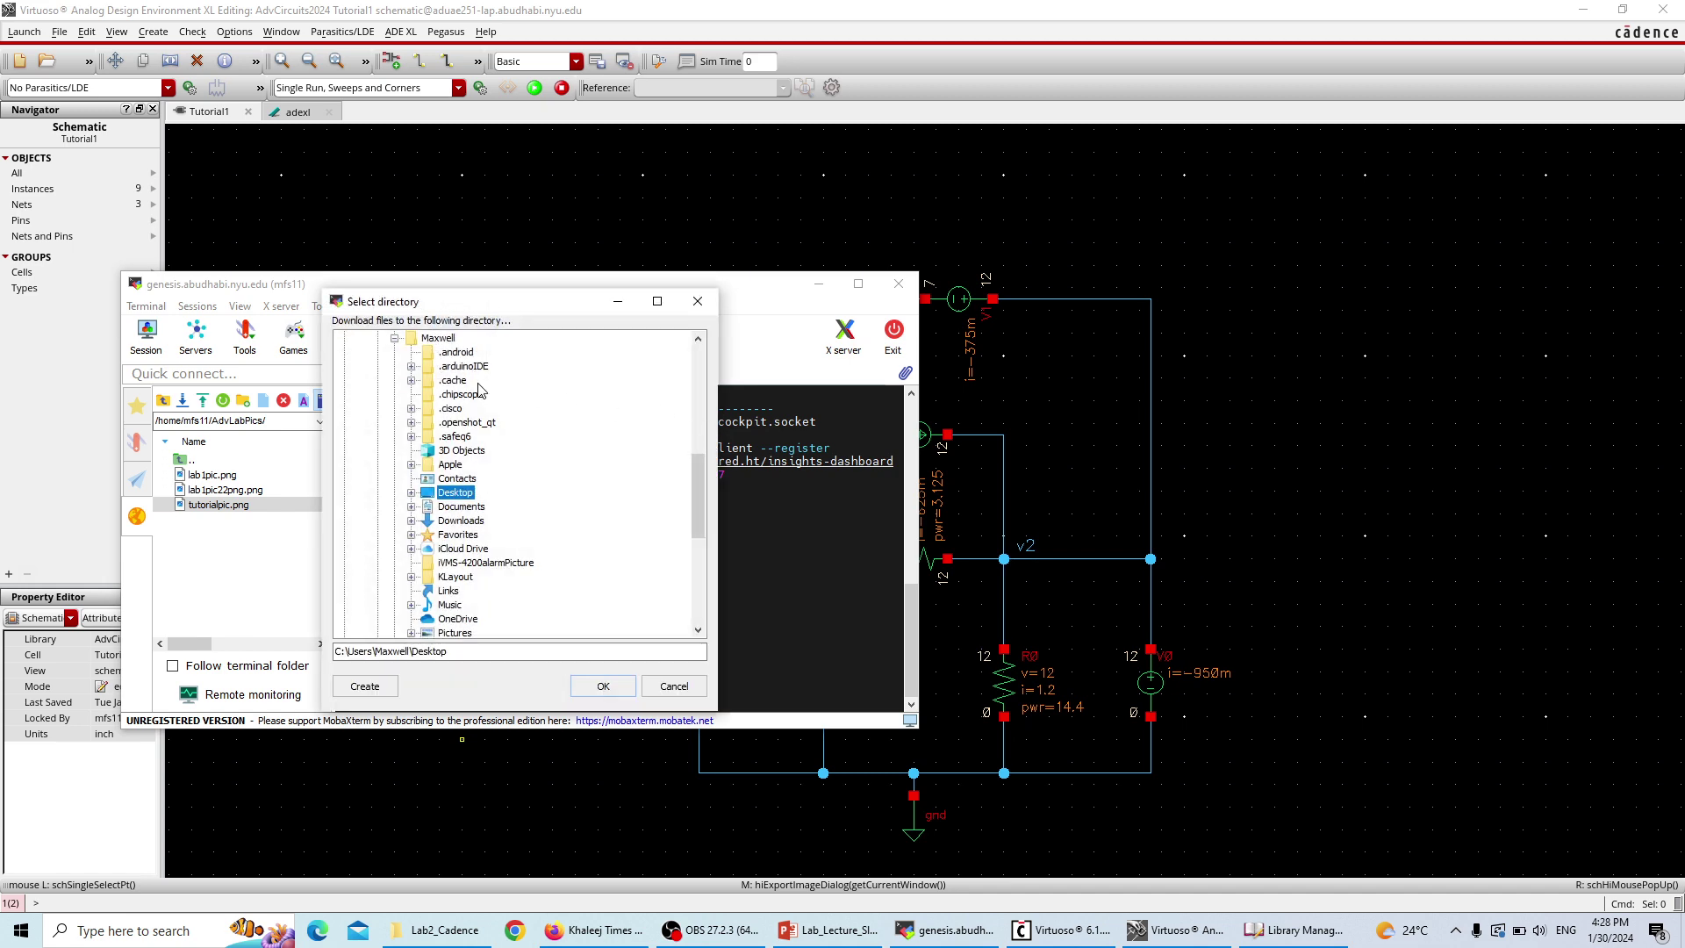
{"action": "left_click", "coordinate": [603, 686]}
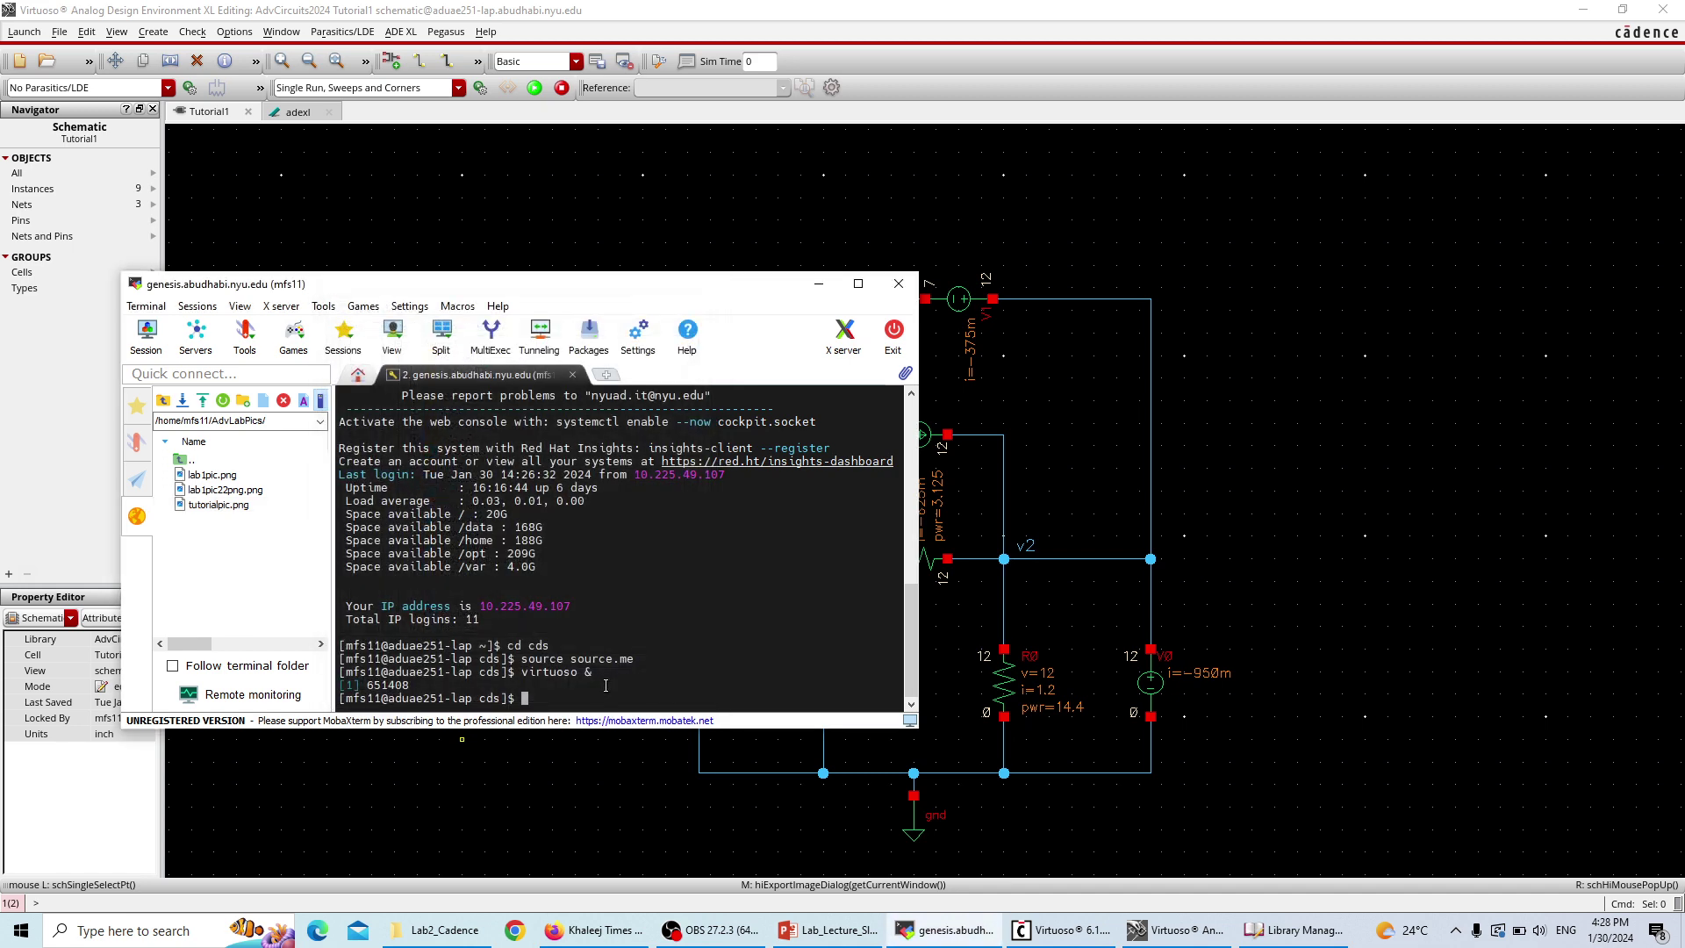
- View the downloaded tutorialpic image from the Windows desktop, close it and return to the Tutorial1 schematic in Virtuoso
{"action": "key", "text": "super+d"}
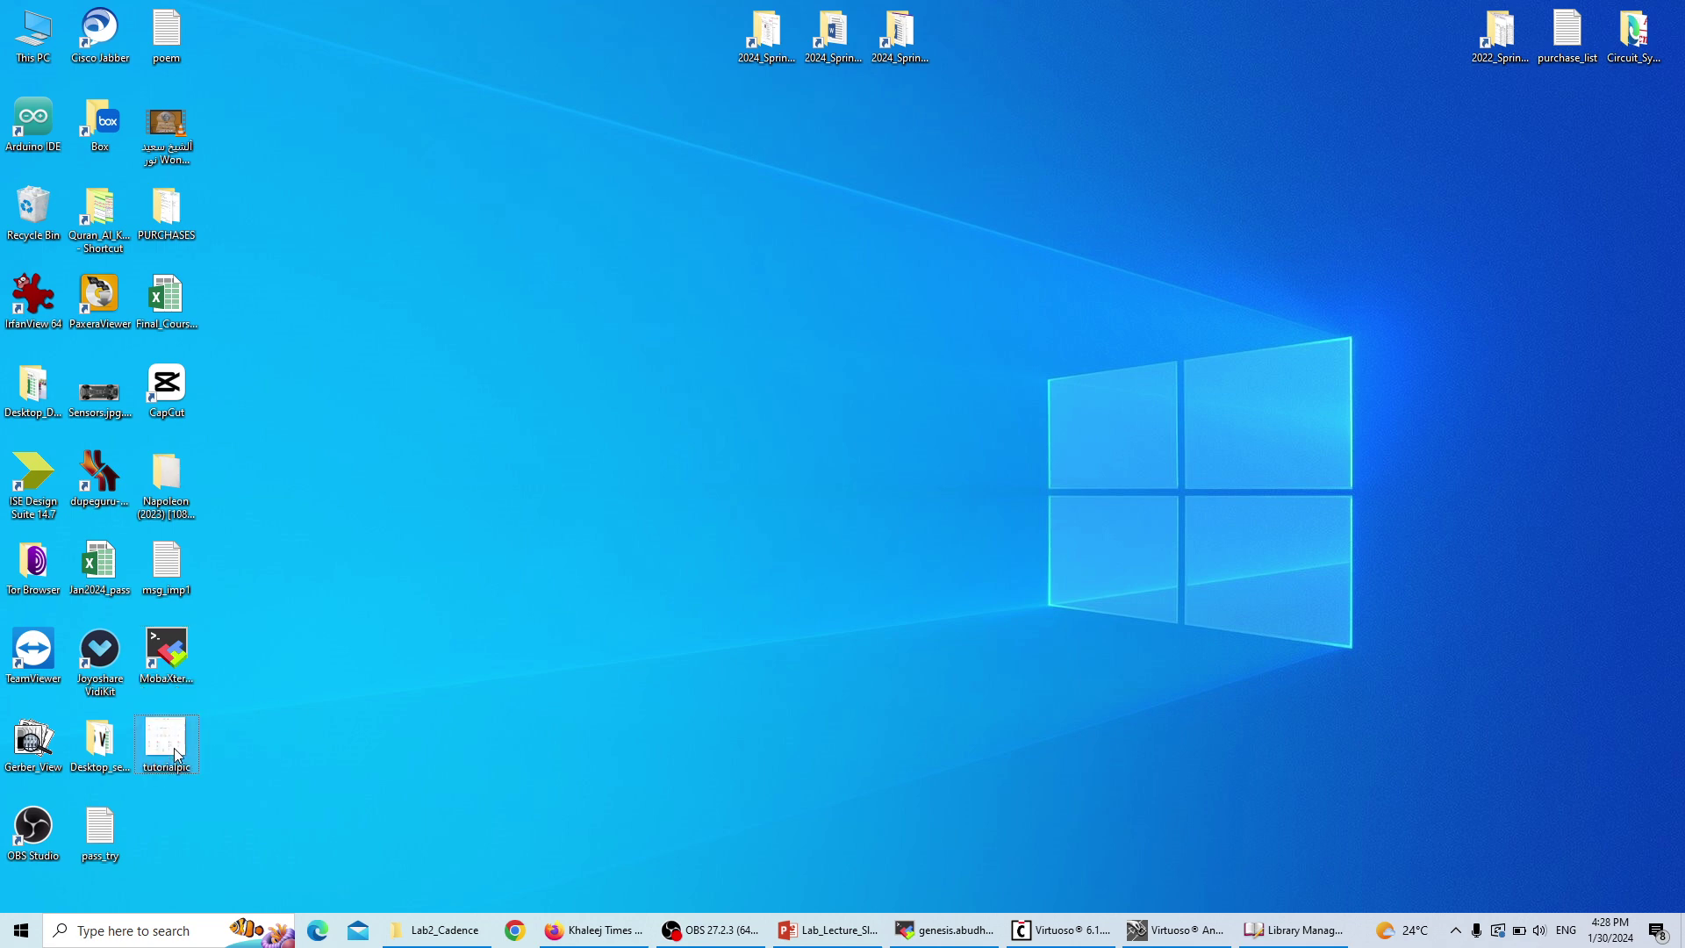
{"action": "double_click", "coordinate": [174, 748]}
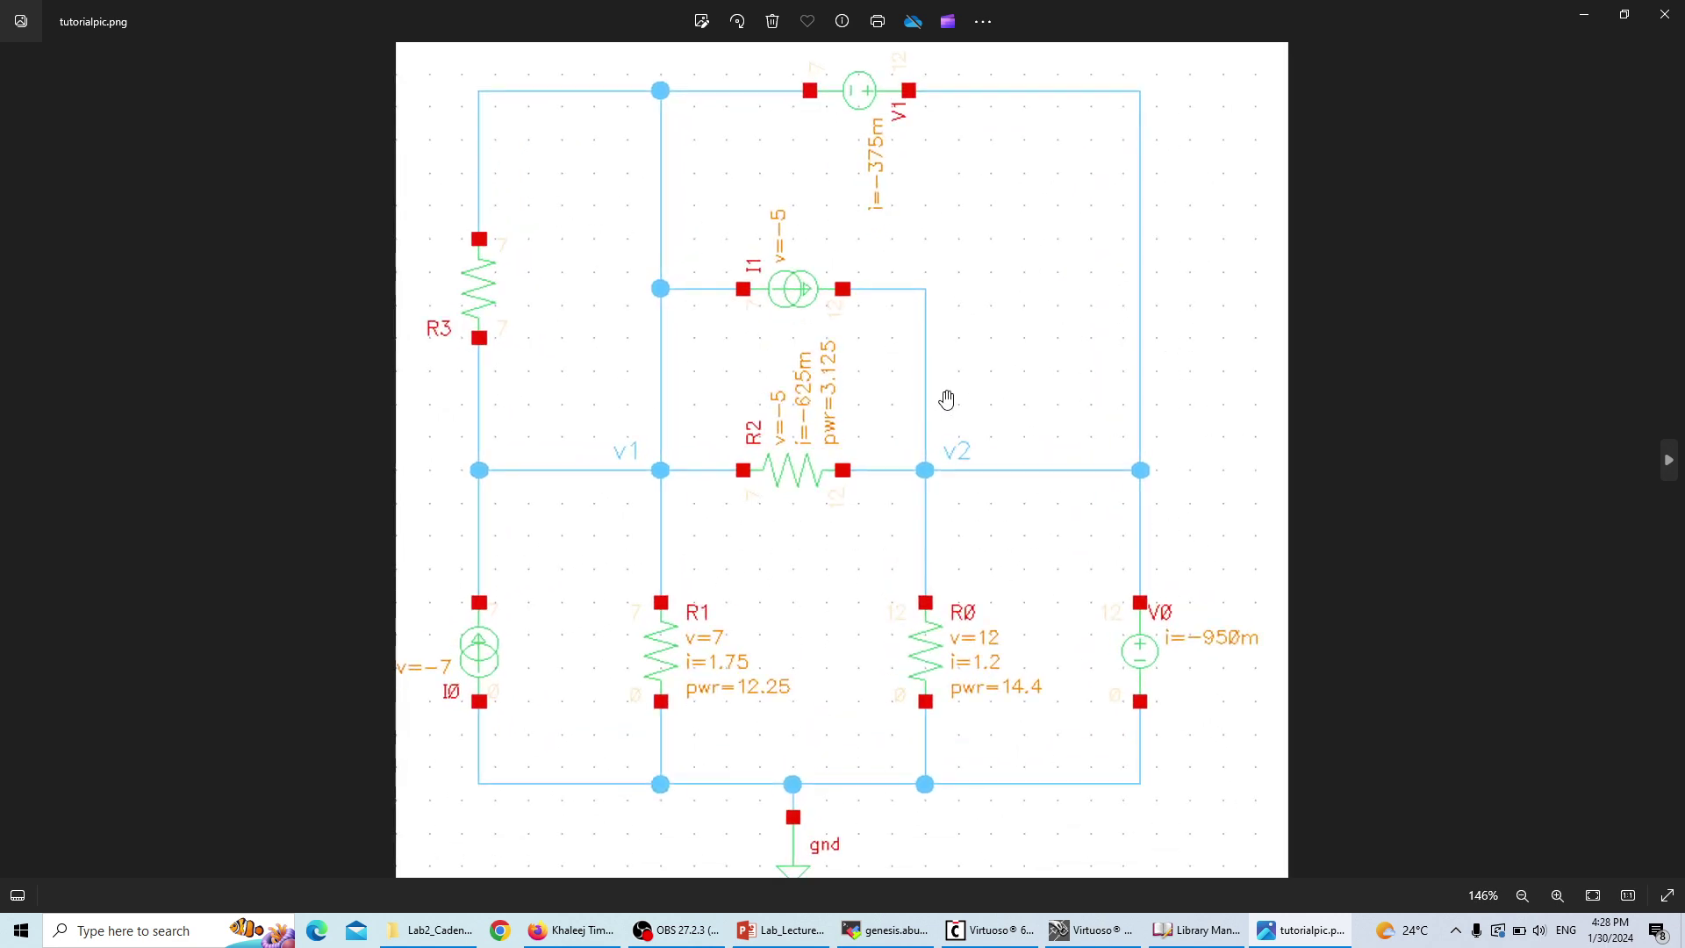
{"action": "left_click", "coordinate": [1665, 15]}
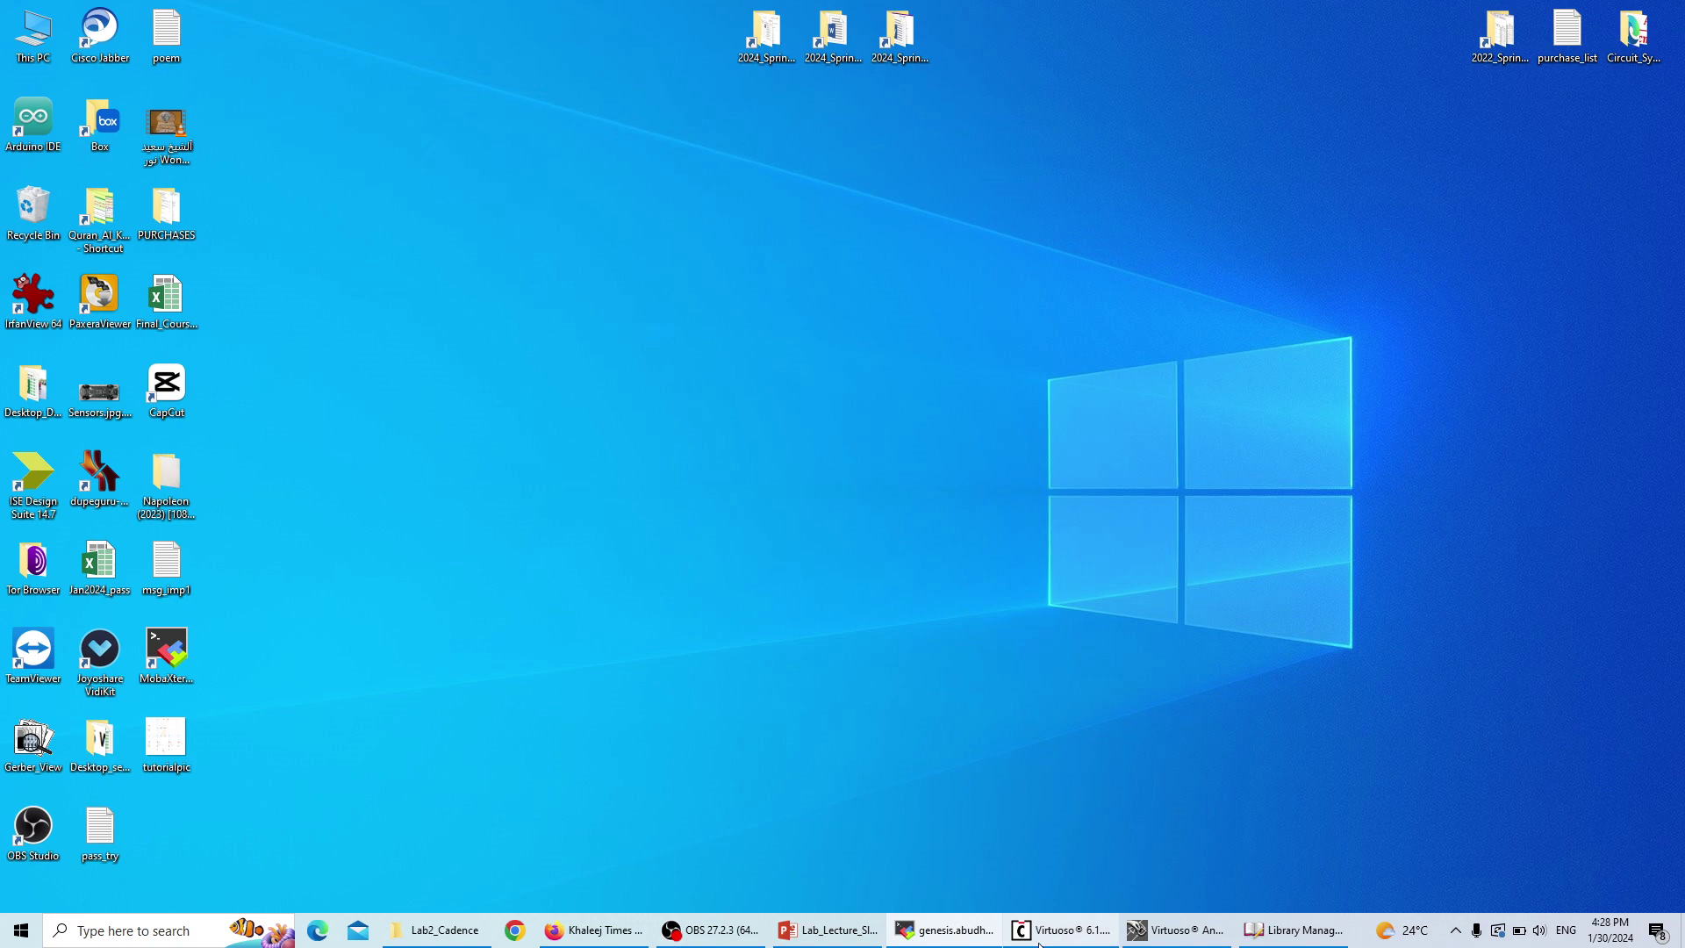
{"action": "left_click", "coordinate": [1097, 929]}
{"action": "left_click", "coordinate": [1174, 939]}
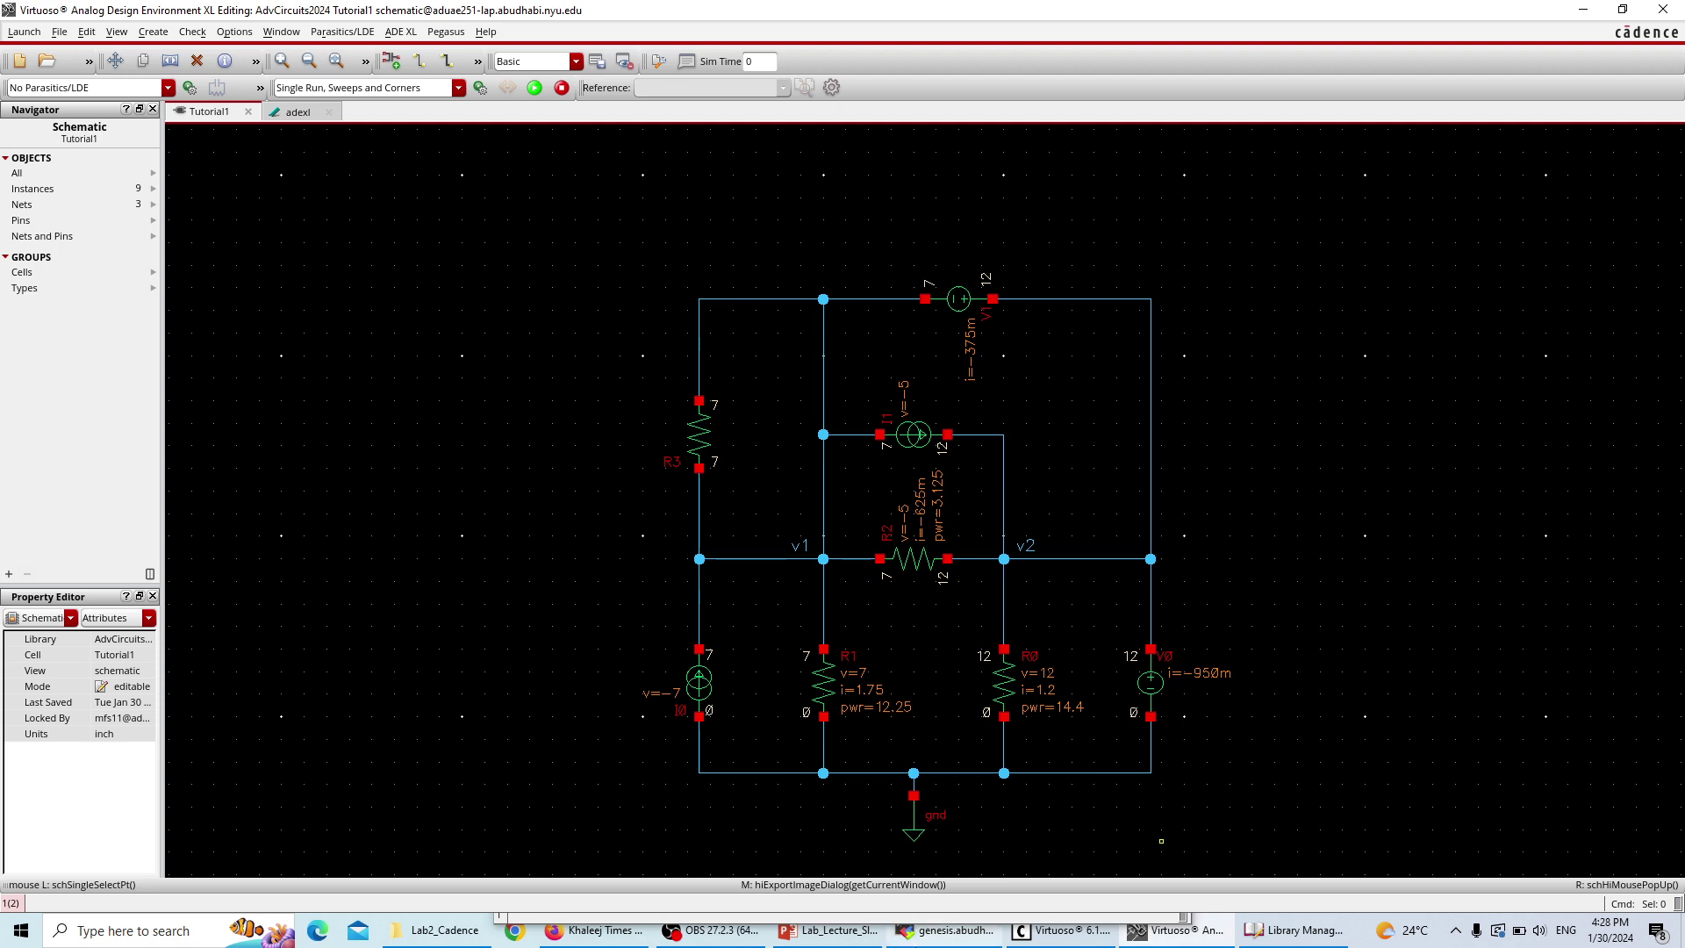
{"action": "left_click", "coordinate": [722, 932]}
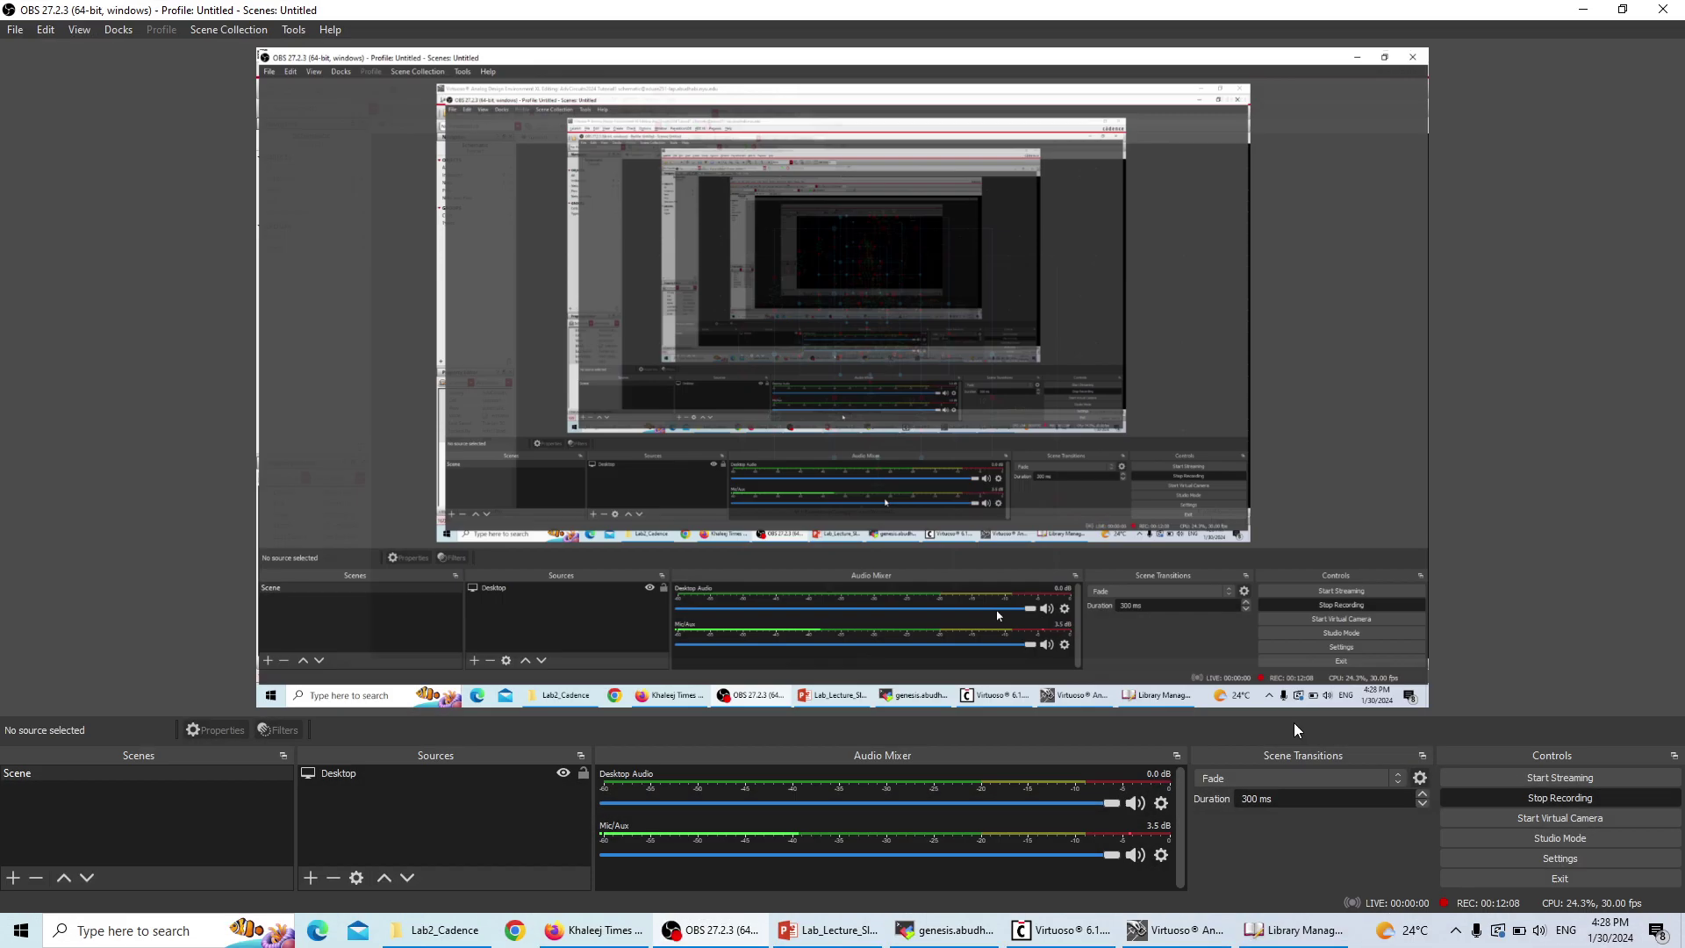